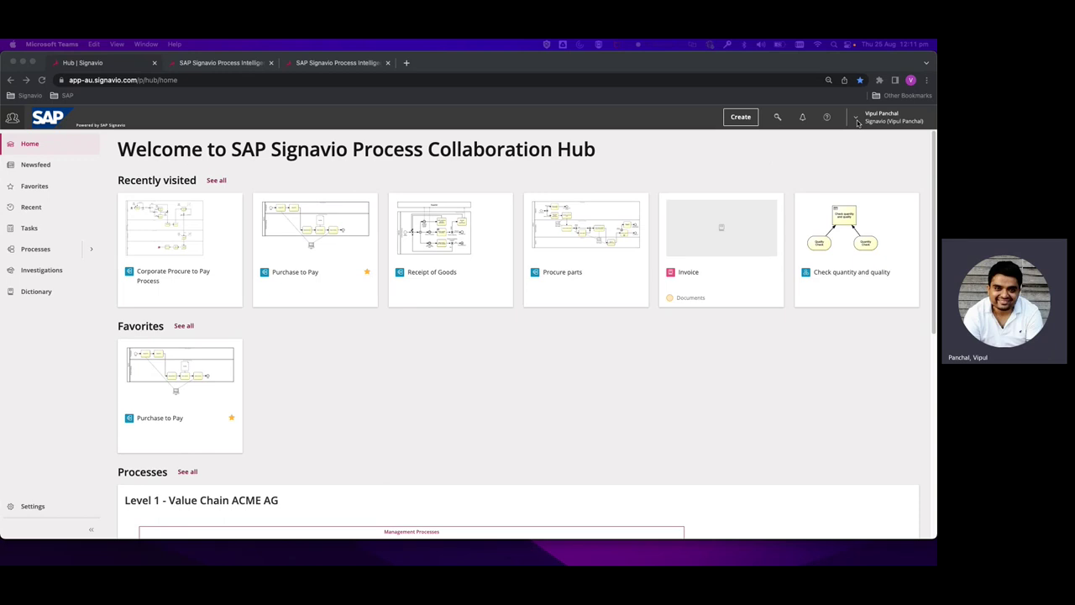
Switch to SAP Signavio Process Intelligence and open the data sources overview in its data management area
left_click(857, 121)
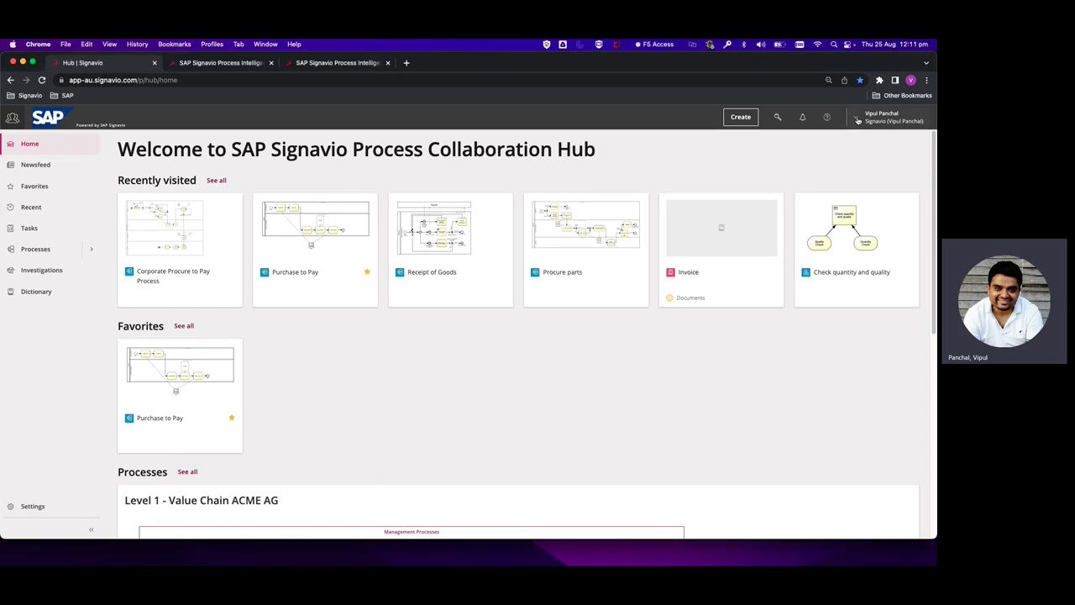
left_click(858, 121)
left_click(858, 245)
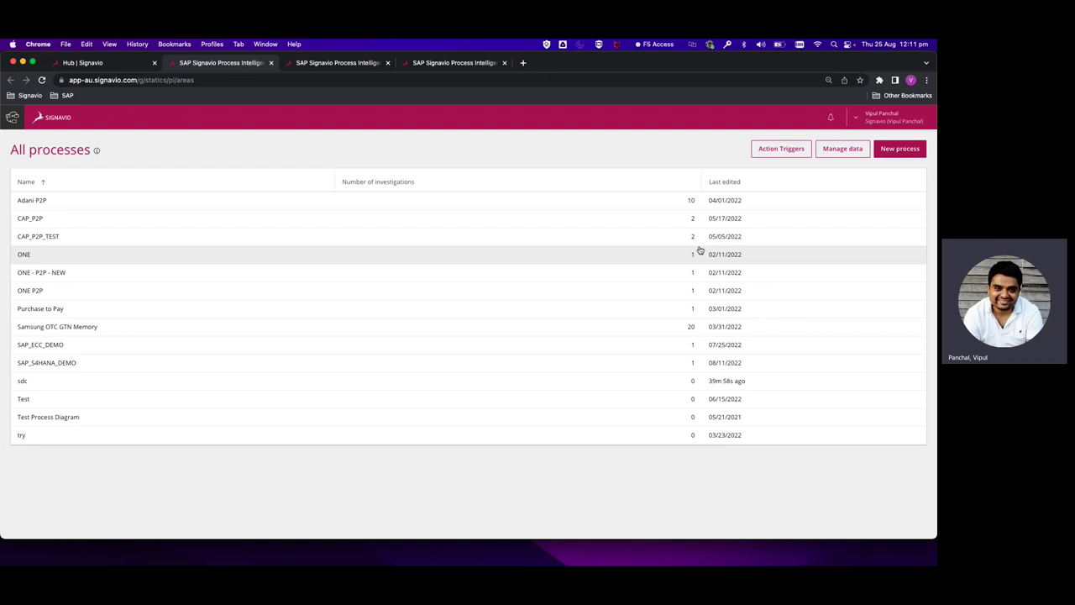
left_click(841, 154)
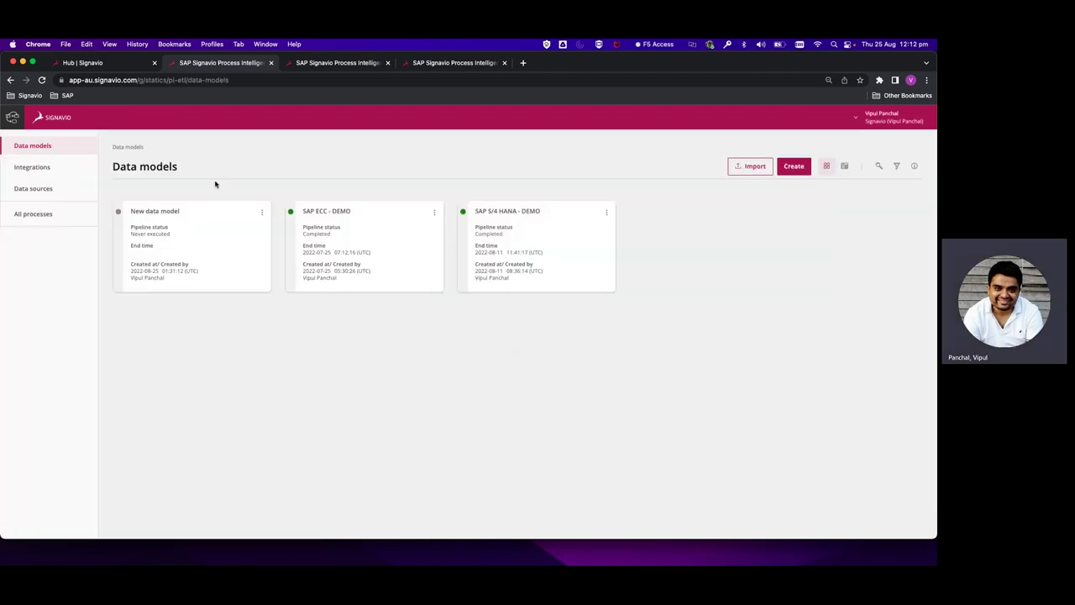
left_click(73, 193)
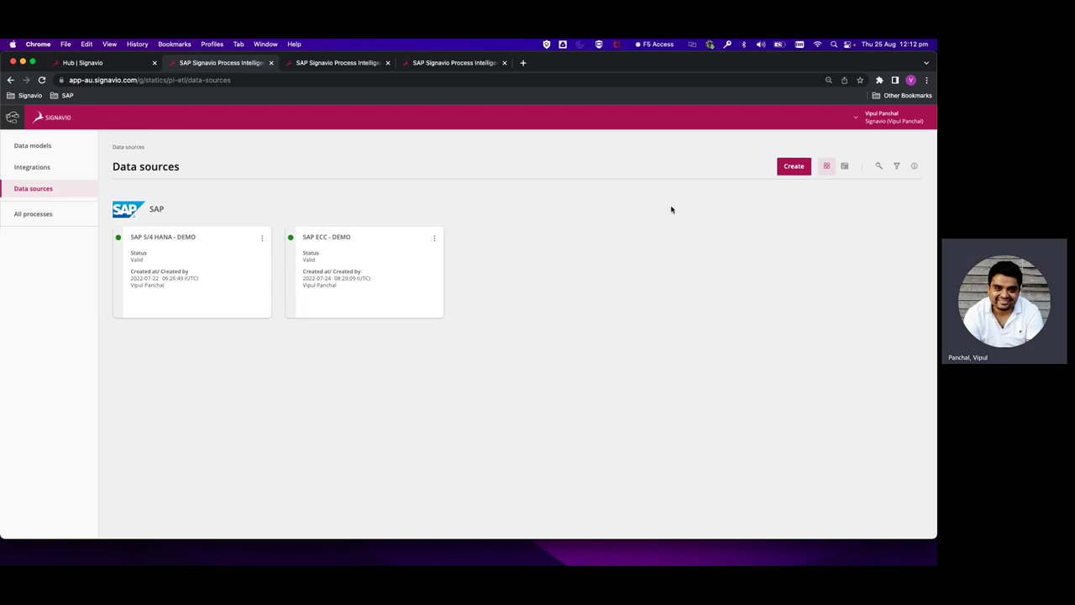
Start a new data source and examine the source systems offered for enterprise, cloud storage, database and other categories
left_click(792, 172)
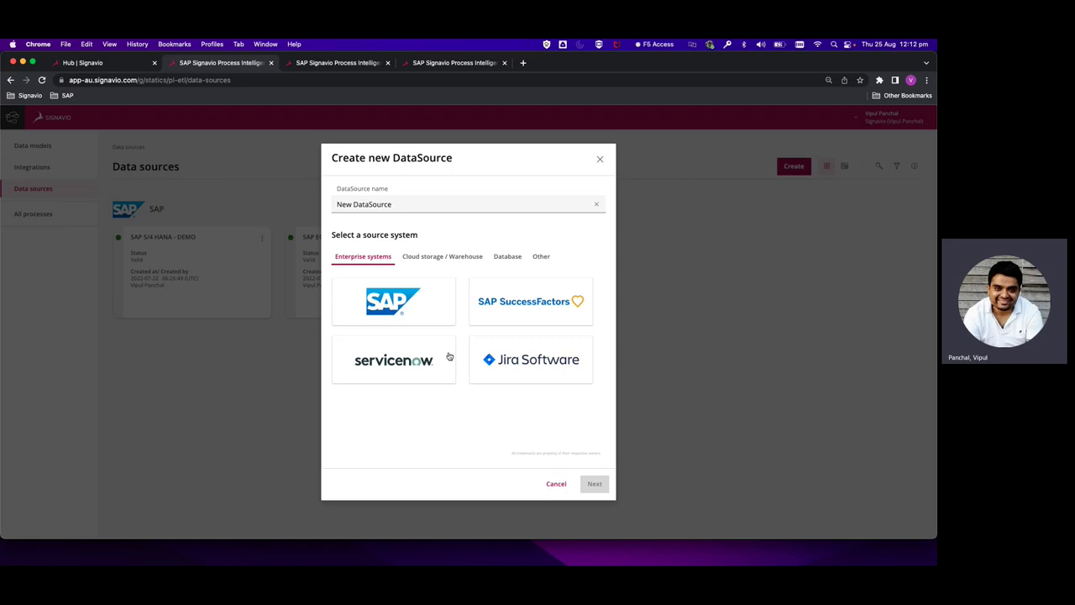
left_click(446, 261)
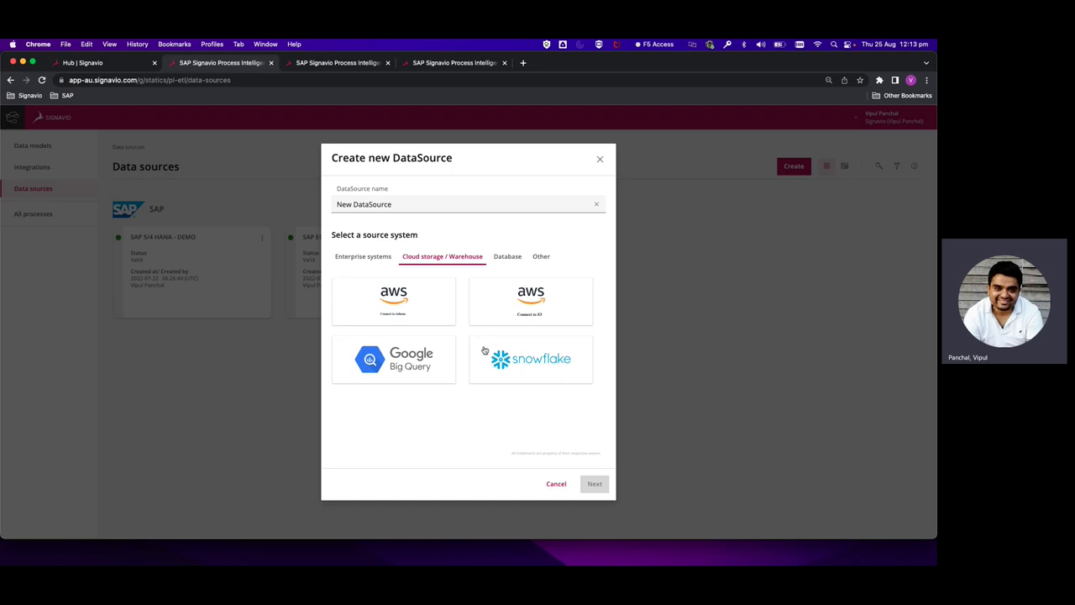
left_click(501, 262)
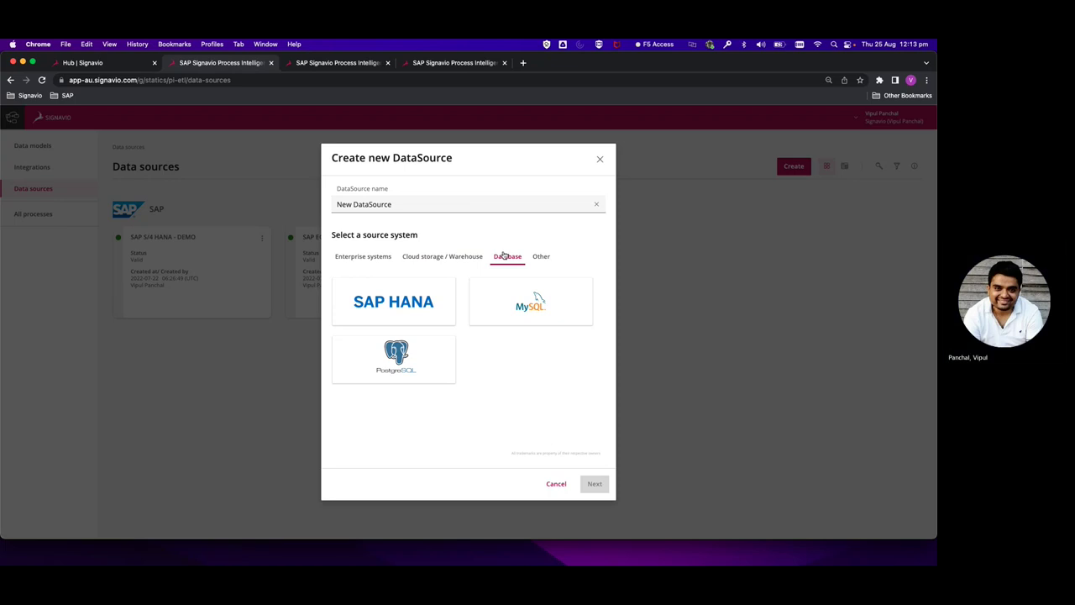
left_click(534, 258)
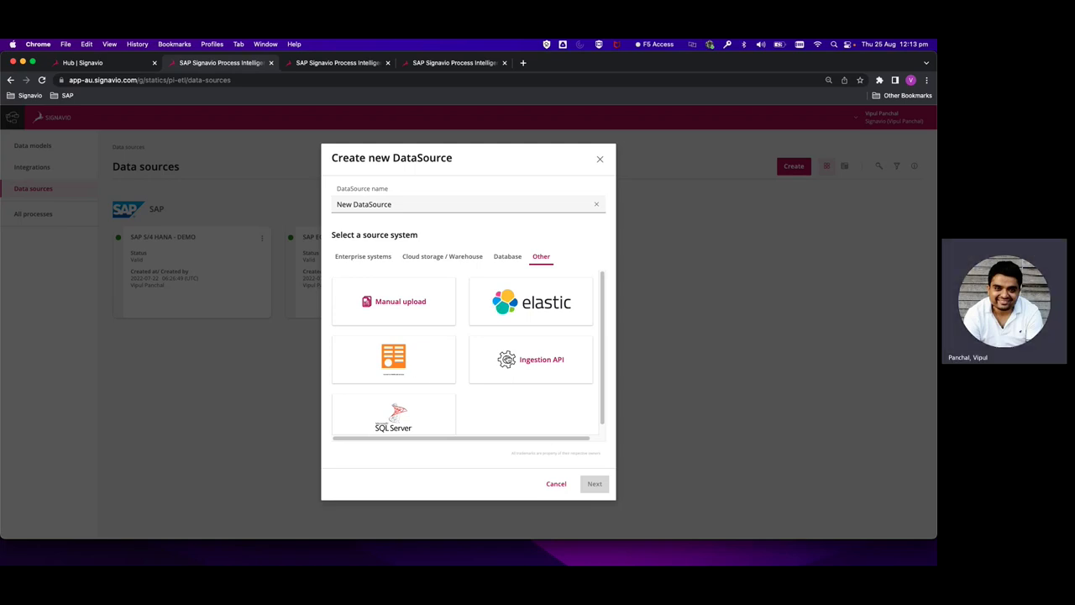
scroll(507, 366, "down", 1)
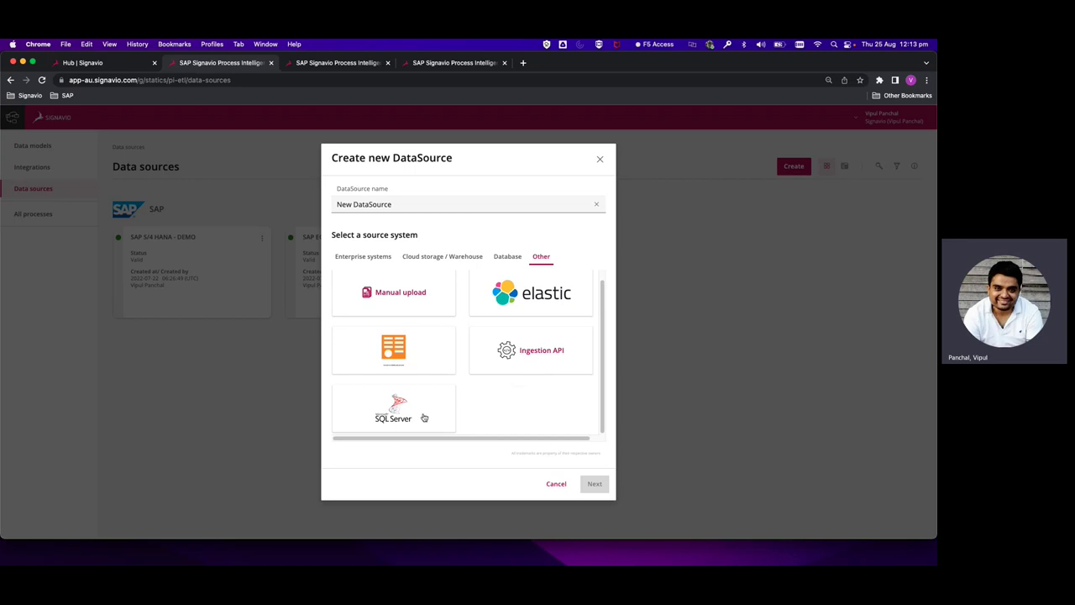
left_click(377, 262)
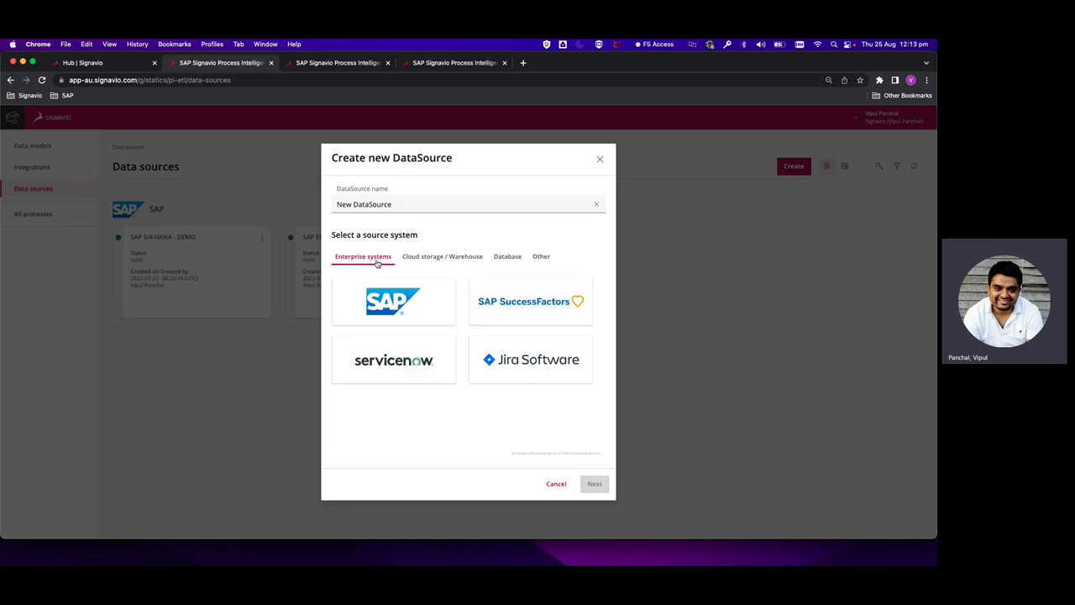
Create the data source with SAP as its source system and review its credentials and configuration fields
left_click(389, 314)
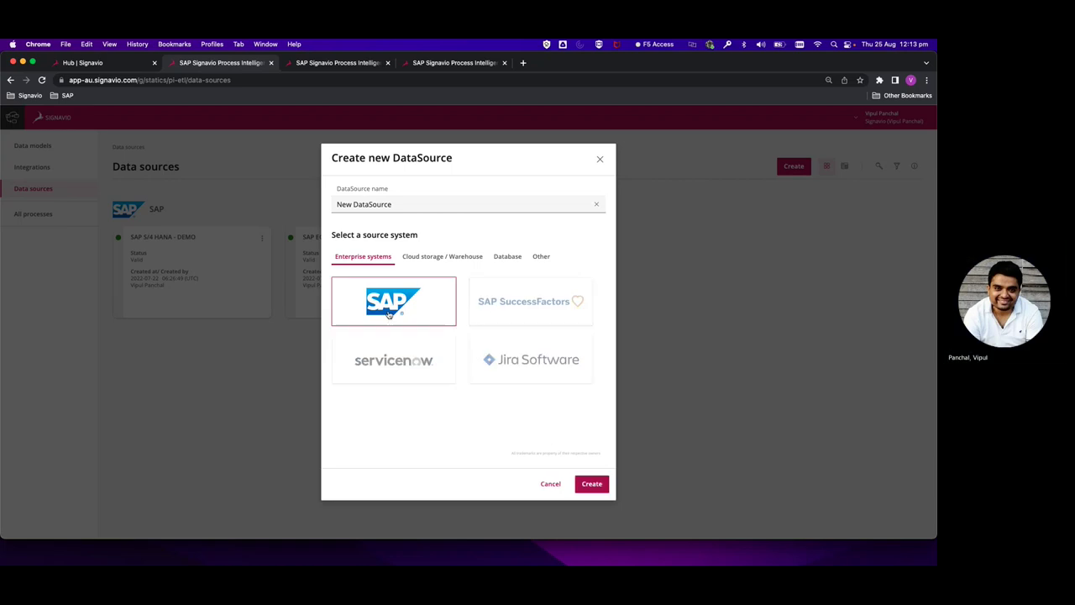
left_click(589, 485)
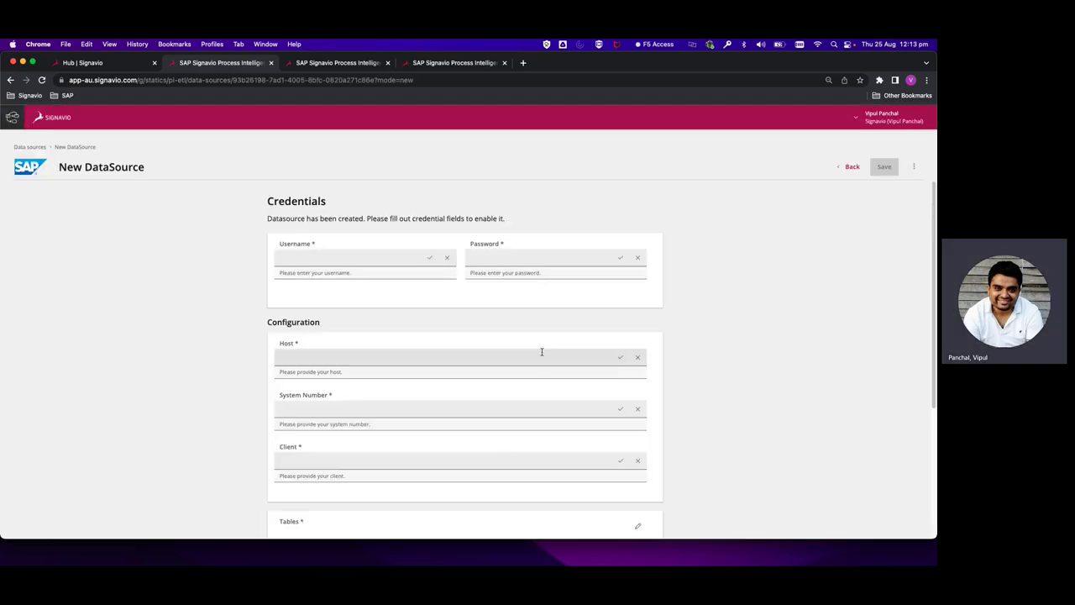
scroll(520, 319, "down", 2)
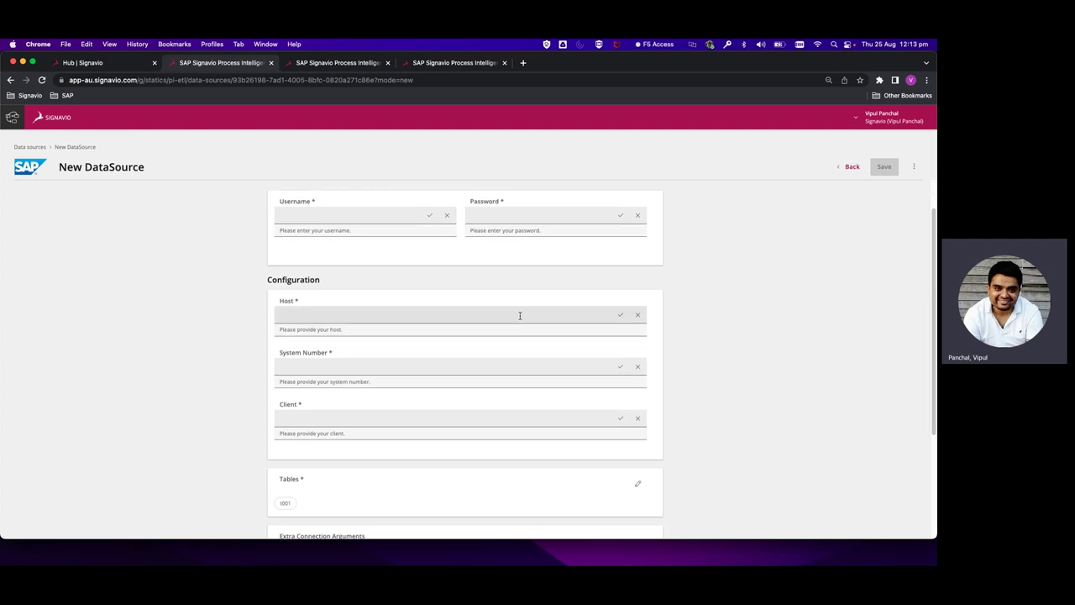
scroll(520, 316, "up", 1)
scroll(520, 318, "up", 1)
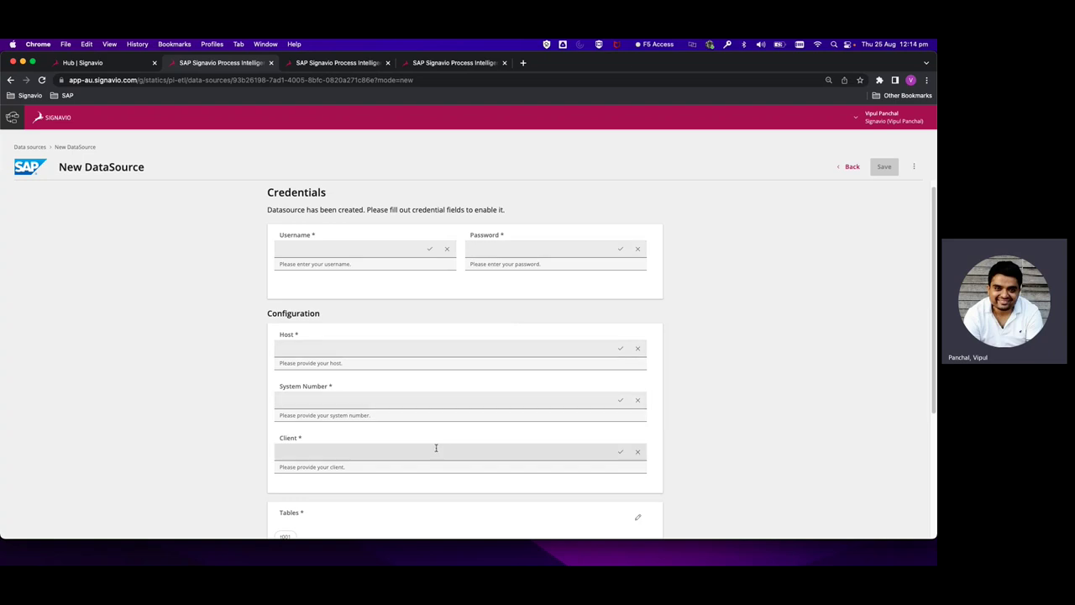
scroll(436, 449, "down", 3)
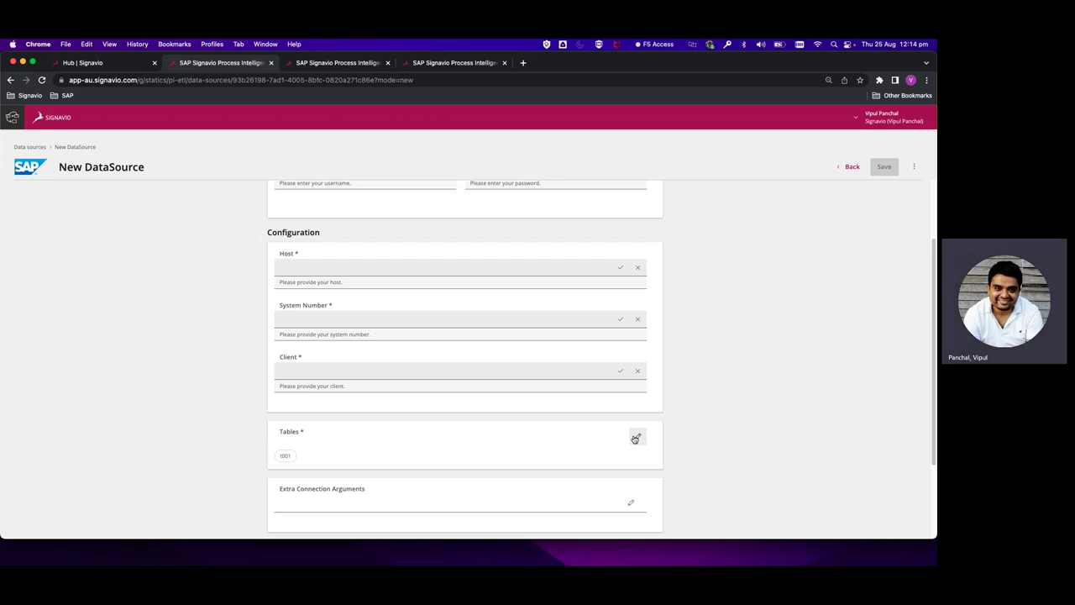
Add the tables BSEG and BKPF to the new data source's required tables
left_click(636, 438)
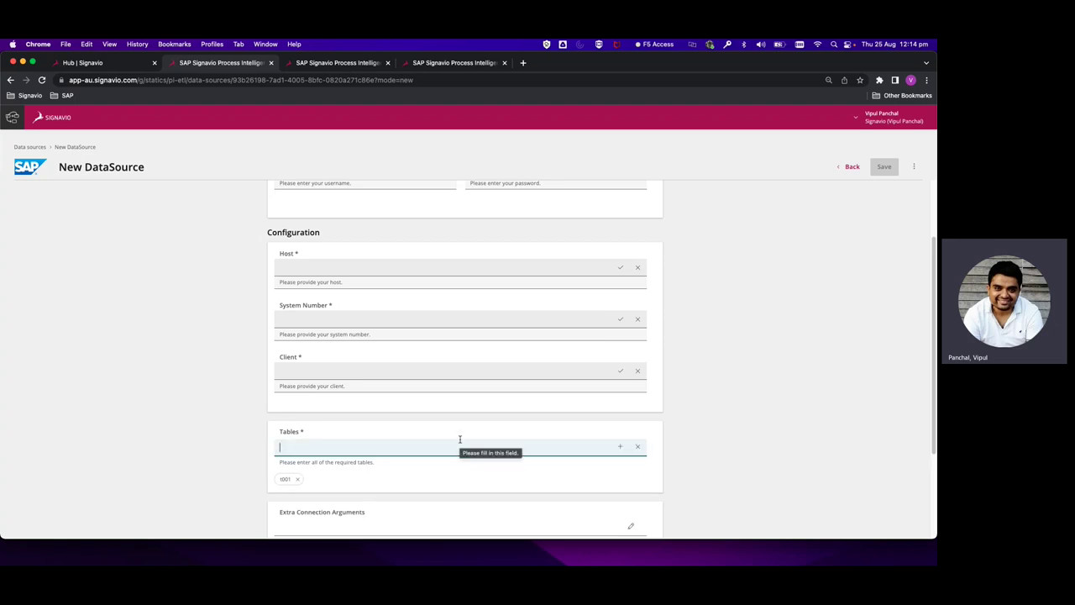
type("t002")
scroll(378, 449, "up", 2)
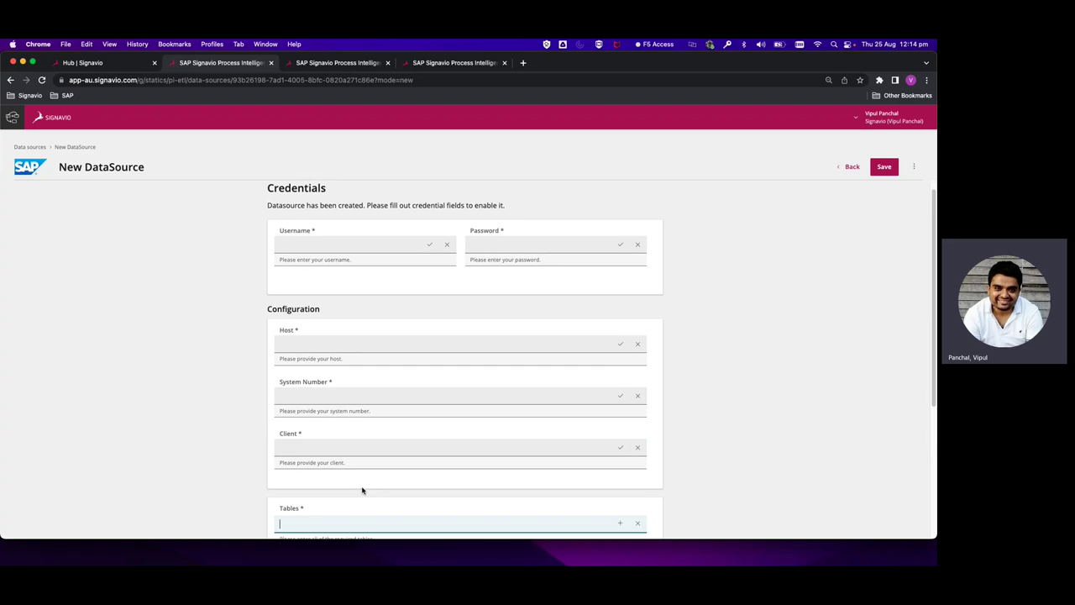
scroll(362, 489, "down", 2)
type("BKPF")
key("Return")
scroll(419, 463, "down", 2)
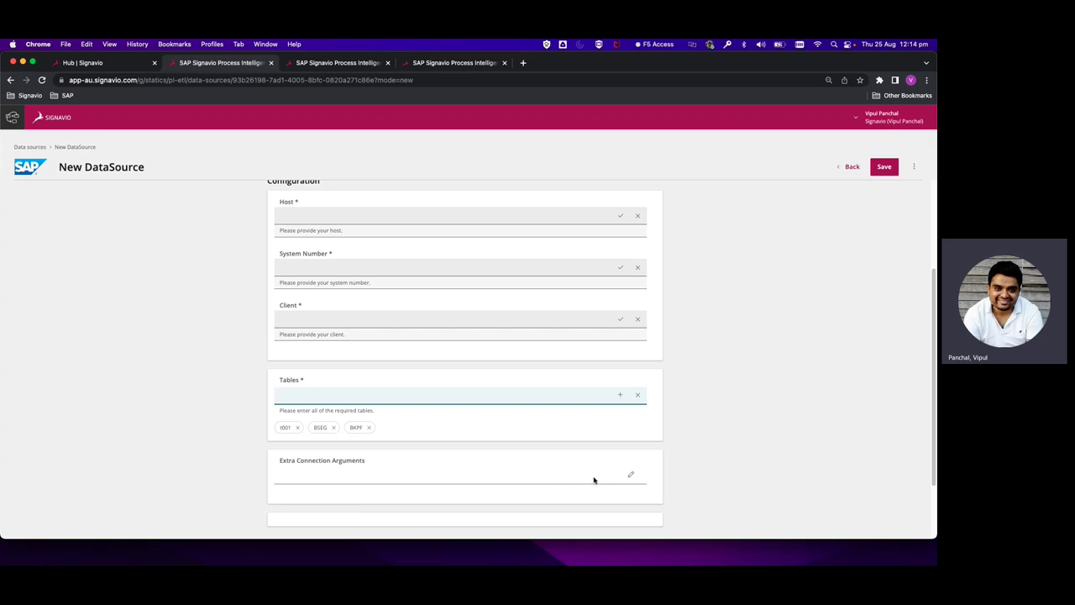
scroll(594, 479, "up", 1)
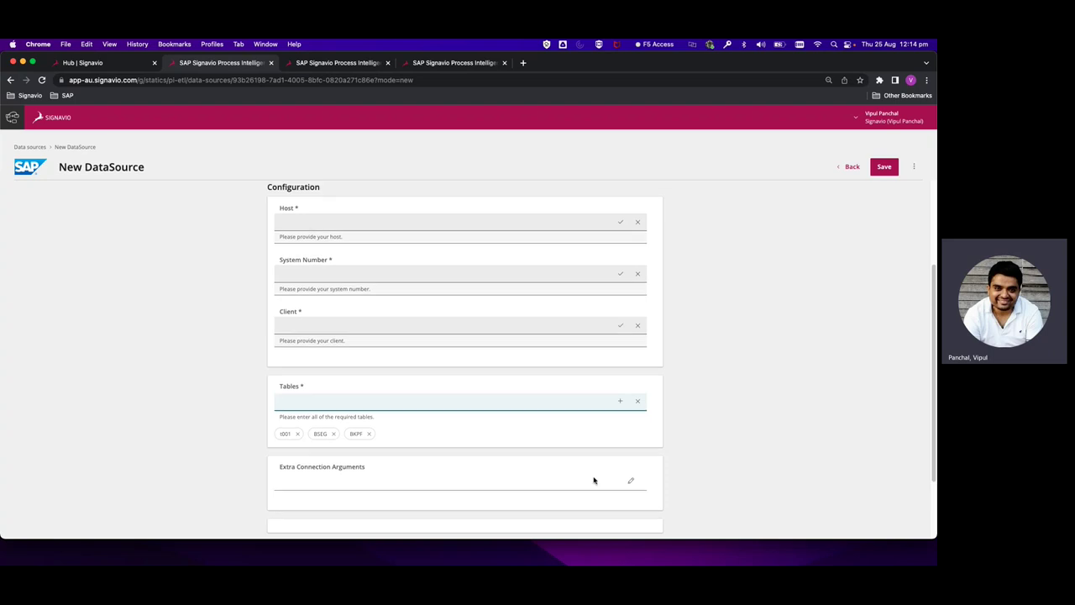
scroll(594, 480, "down", 1)
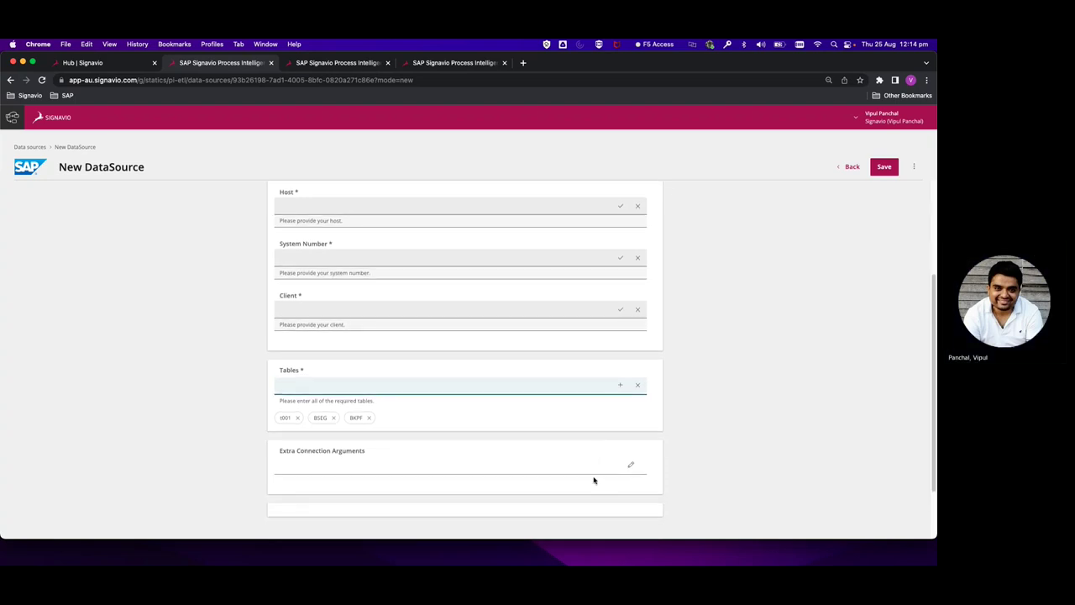
Leave the new data source's configuration and discard its unsaved changes
scroll(594, 479, "up", 5)
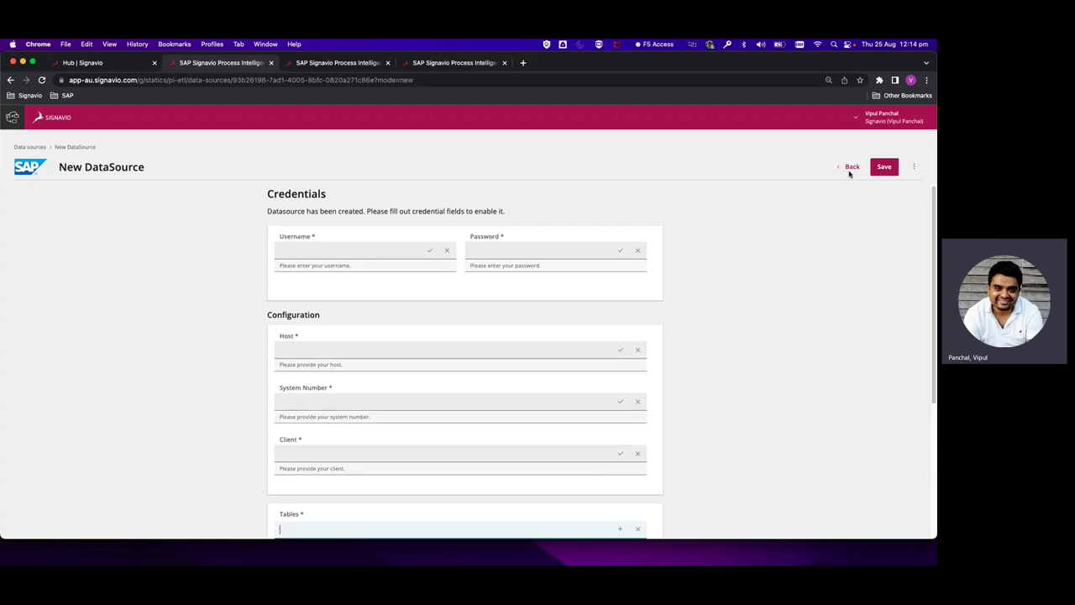
left_click(850, 168)
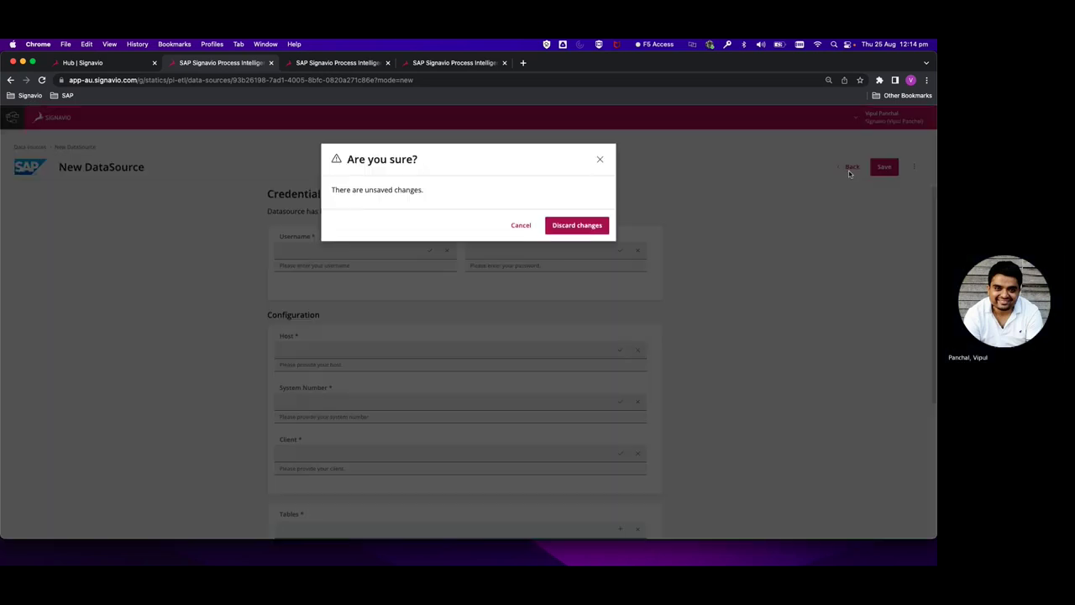
left_click(561, 234)
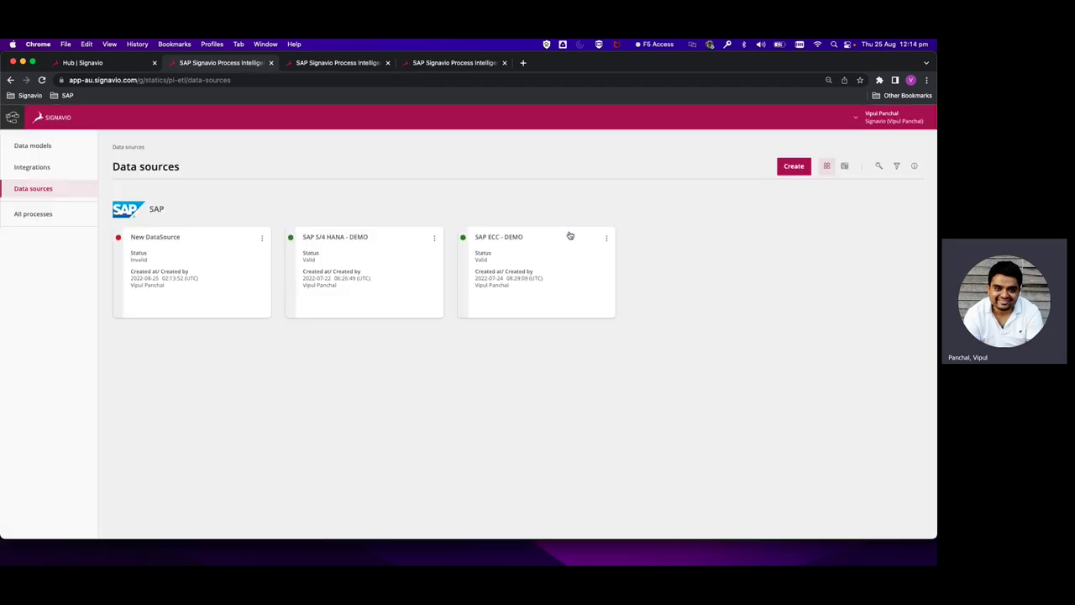
Delete the data source named New DataSource from the data sources overview
left_click(262, 240)
left_click(241, 249)
left_click(461, 224)
left_click(562, 256)
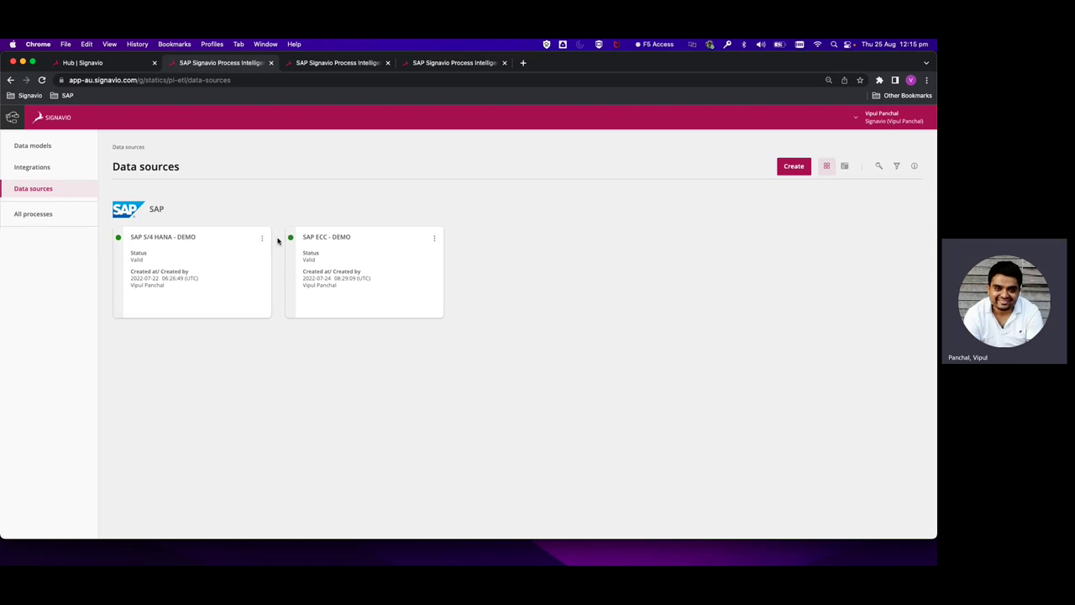
Examine the credentials, configuration and tables of the SAP ECC - DEMO data source, then return to the overview
left_click(435, 241)
left_click(396, 234)
scroll(474, 323, "down", 1)
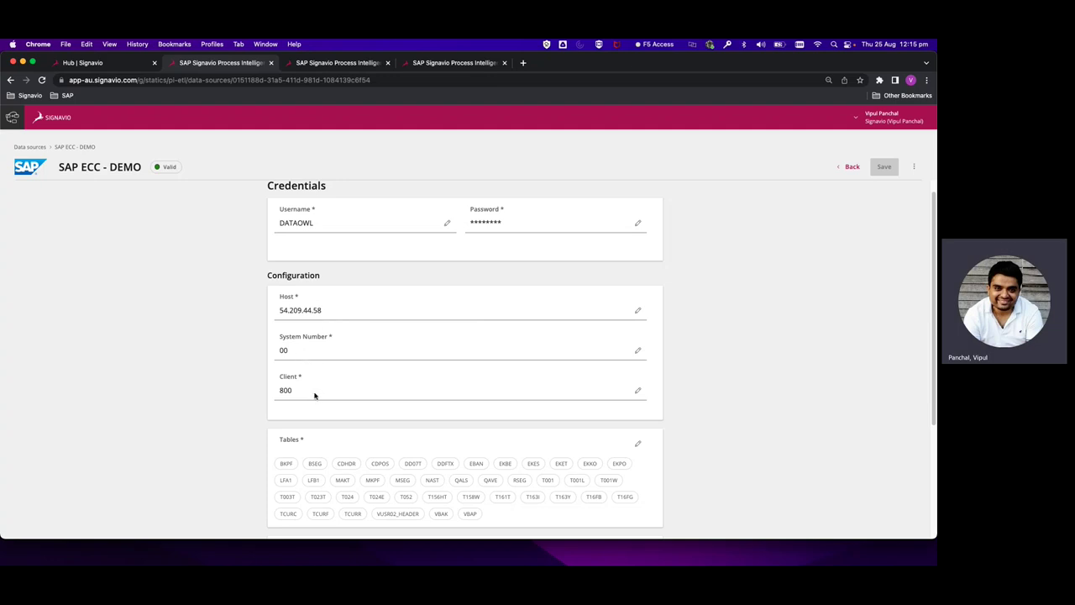
scroll(315, 395, "down", 2)
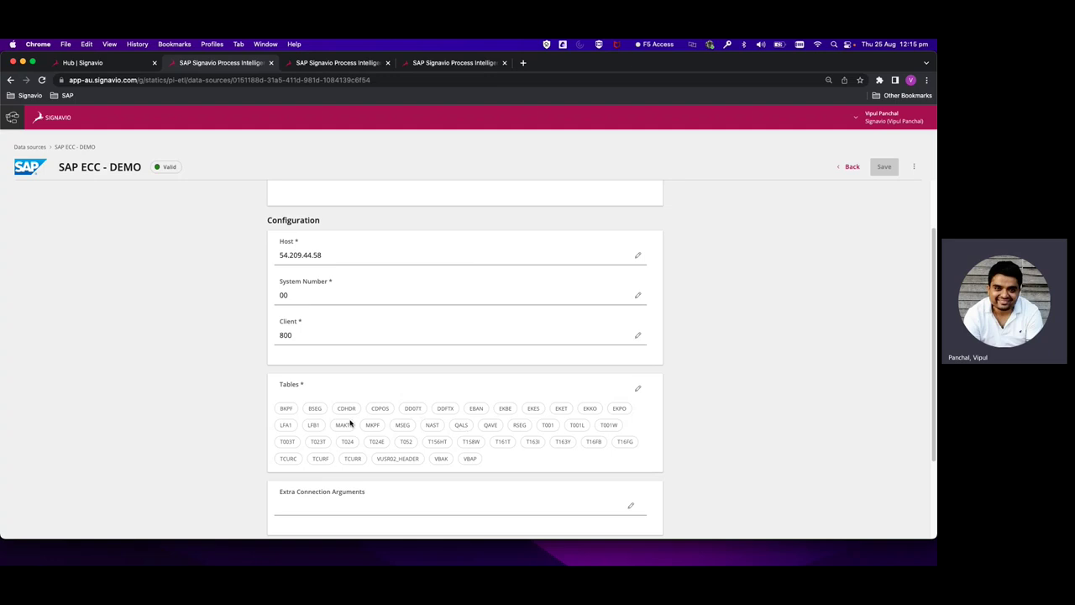
scroll(350, 424, "down", 1)
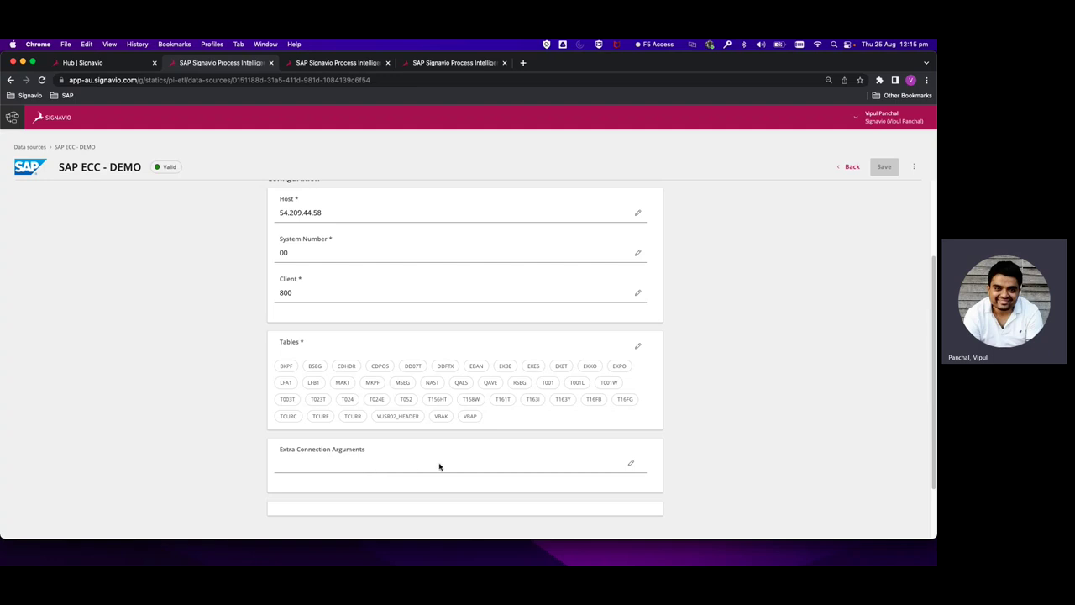
scroll(468, 465, "up", 1)
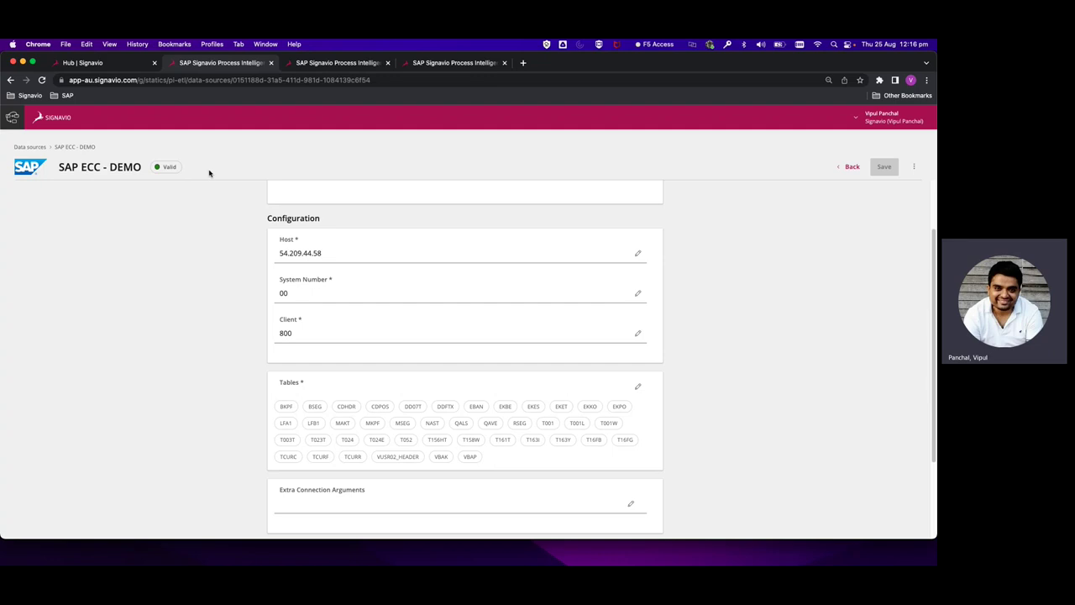
left_click(847, 167)
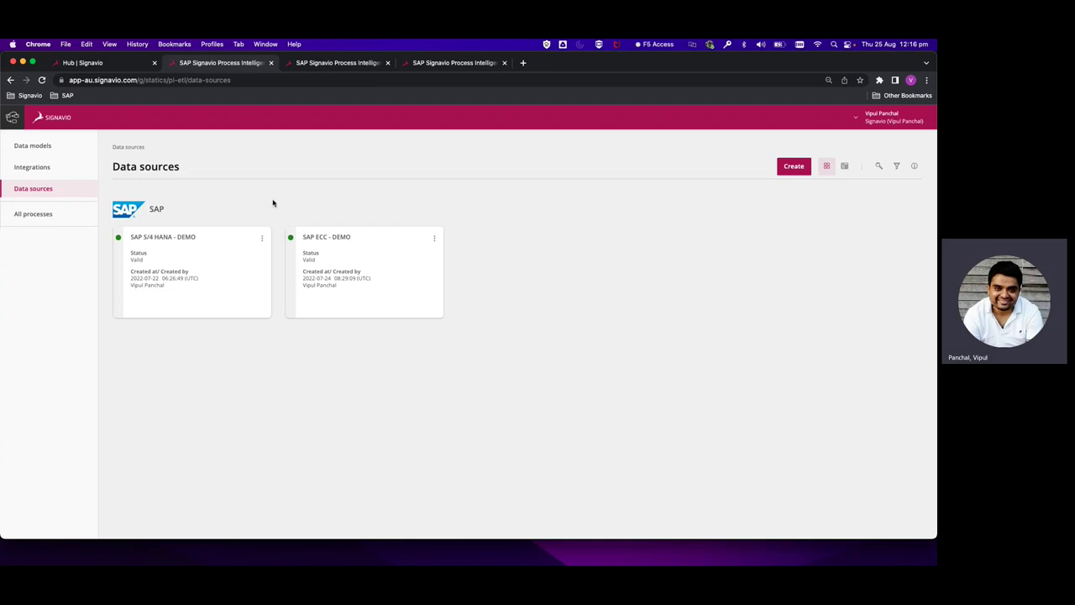
Permanently delete the integration named New Integration from the integrations overview
left_click(73, 172)
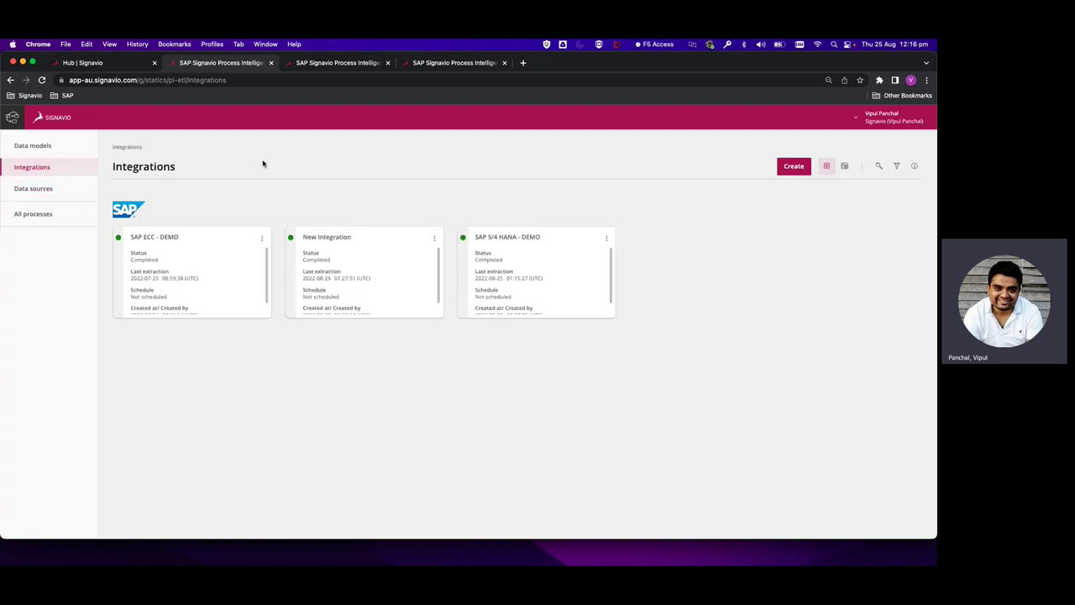
left_click(434, 238)
left_click(403, 249)
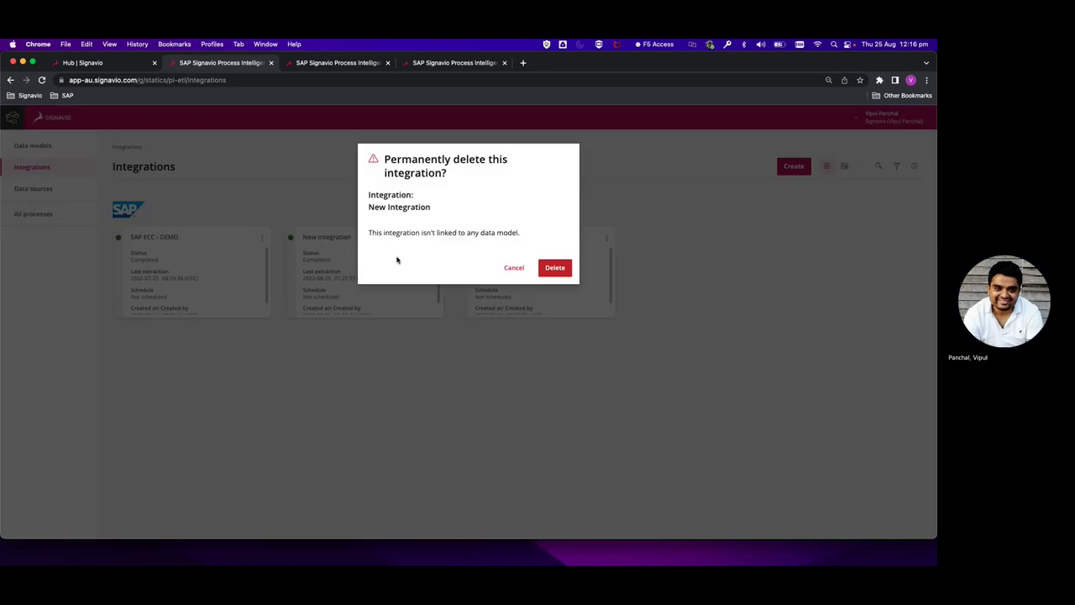
left_click(546, 268)
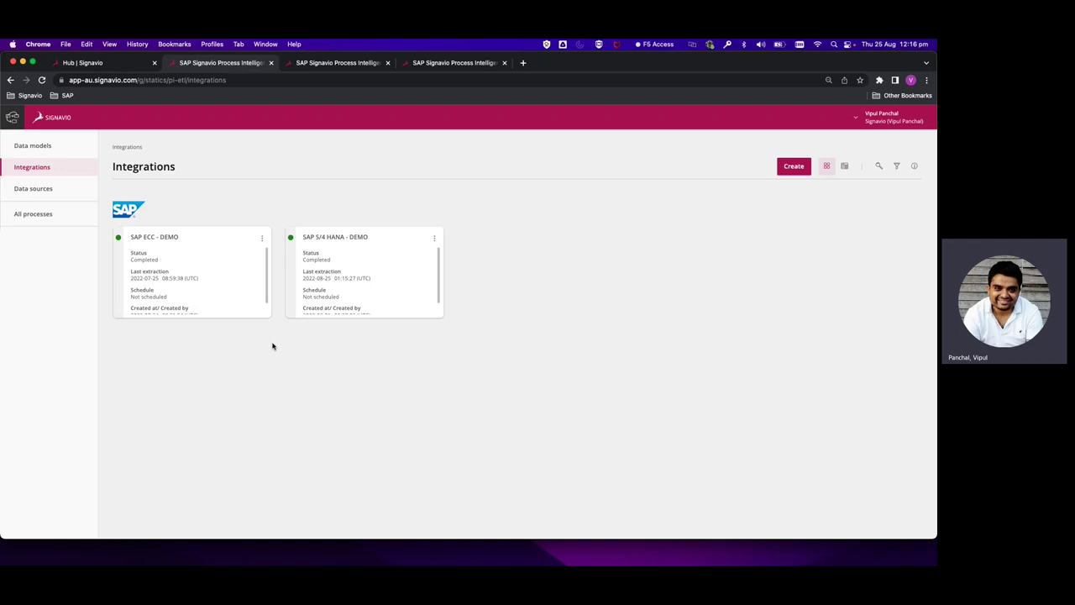
Create an integration named New Integration with SAP as the source system and SAP ECC - DEMO as the data source
left_click(784, 168)
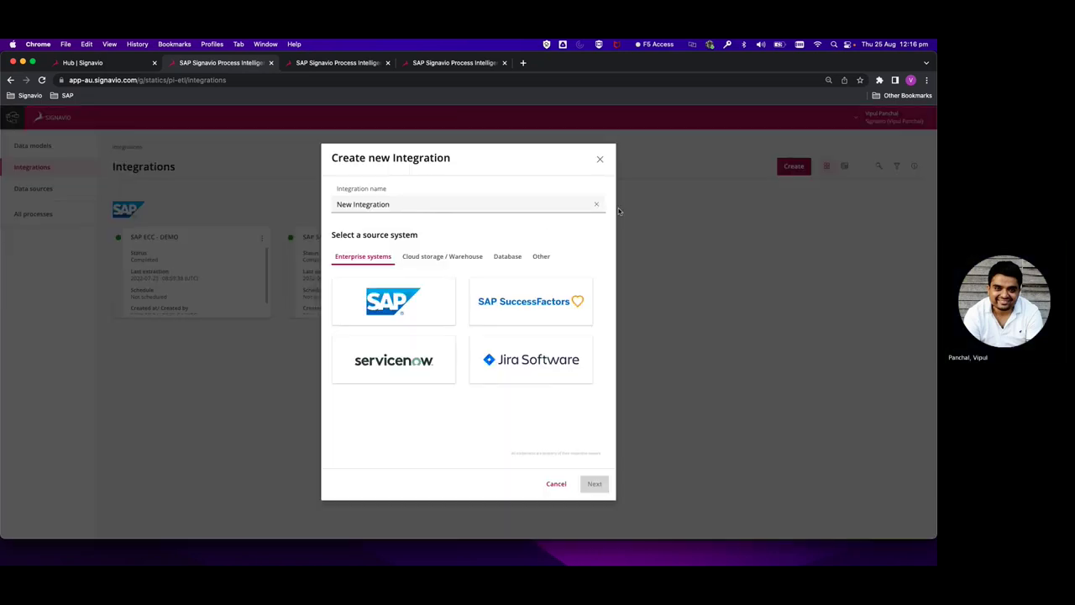
left_click(423, 303)
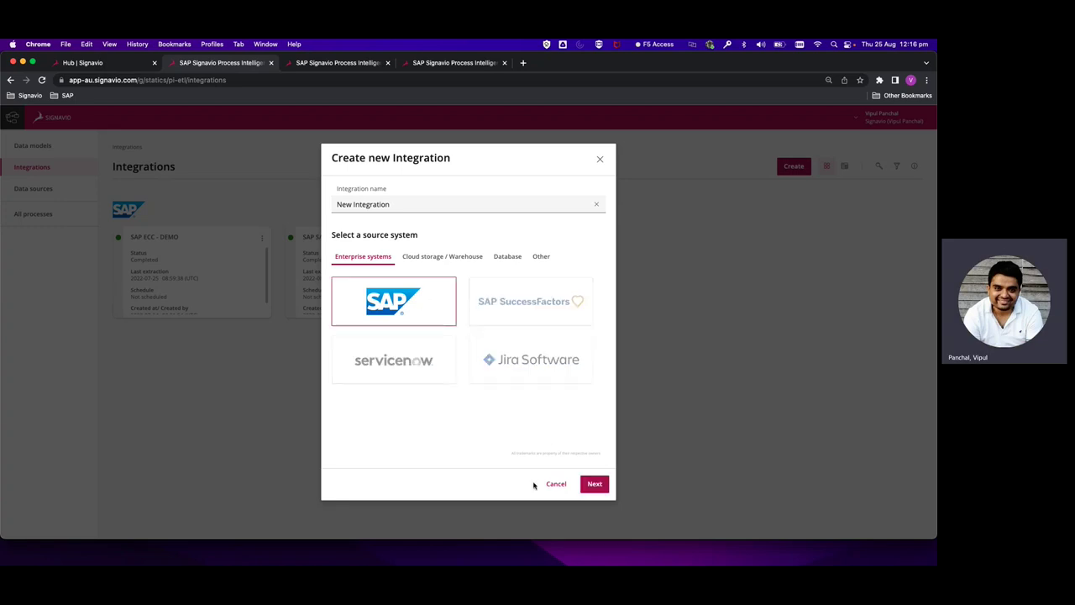
left_click(594, 485)
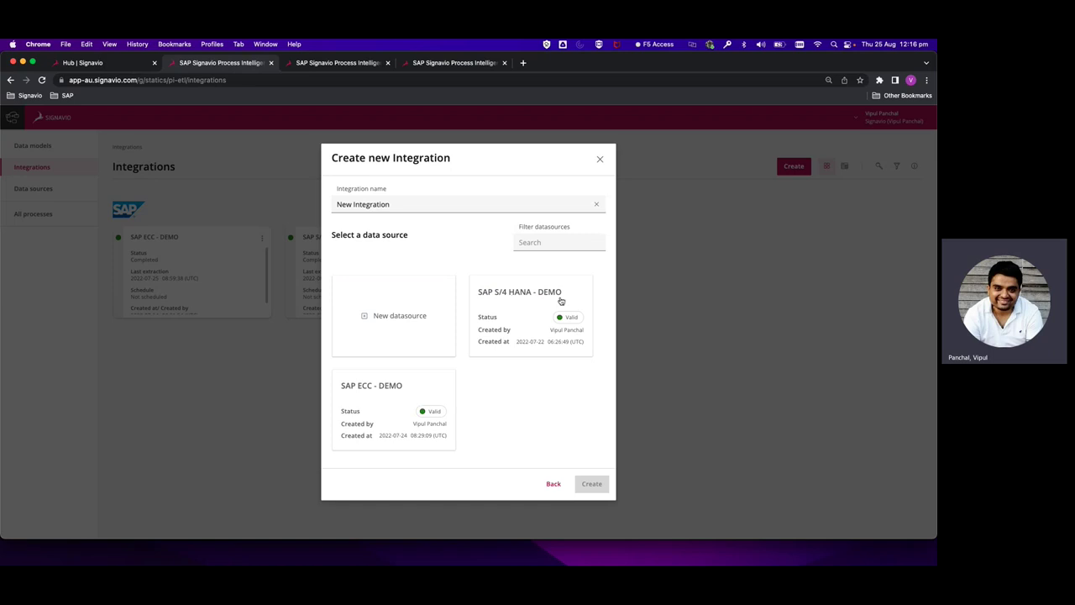
left_click(409, 398)
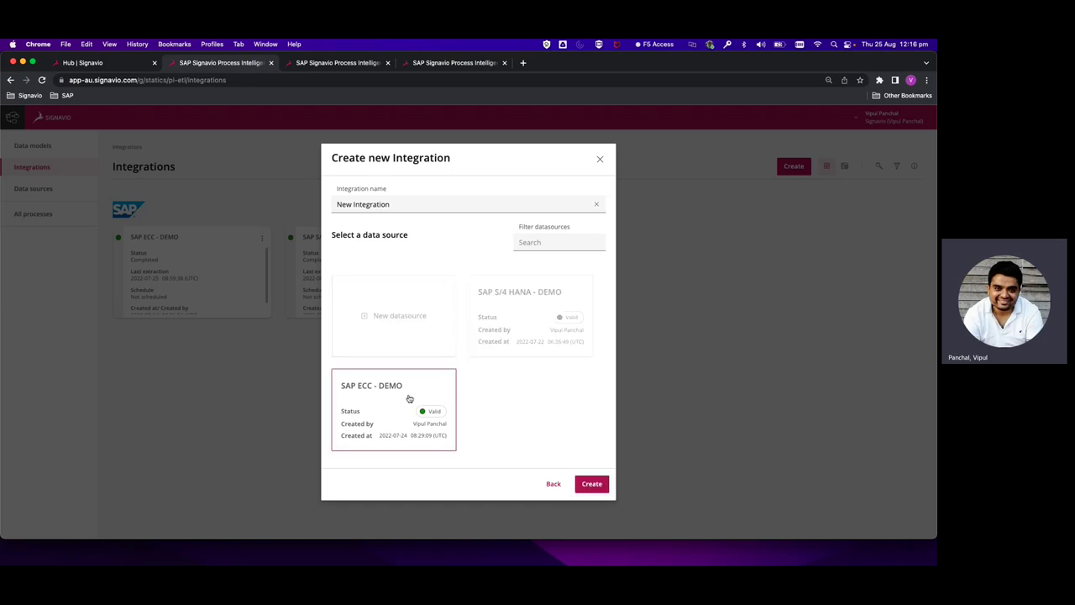
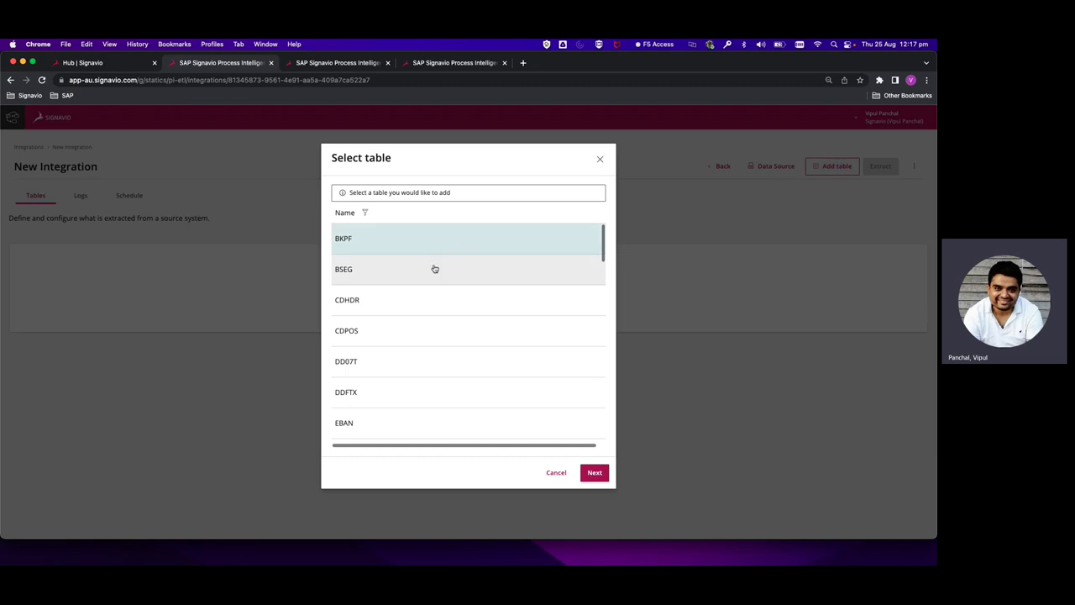
Choose the LFA1 table to add to the integration, using the Standard extraction configuration
left_click(434, 269)
left_click(424, 299)
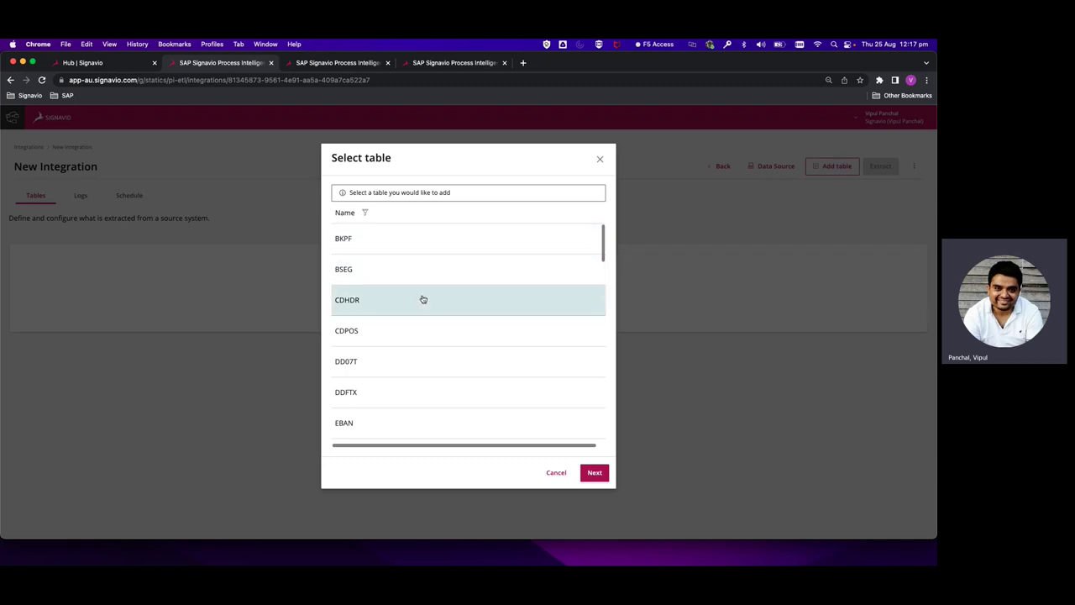
scroll(424, 299, "down", 2)
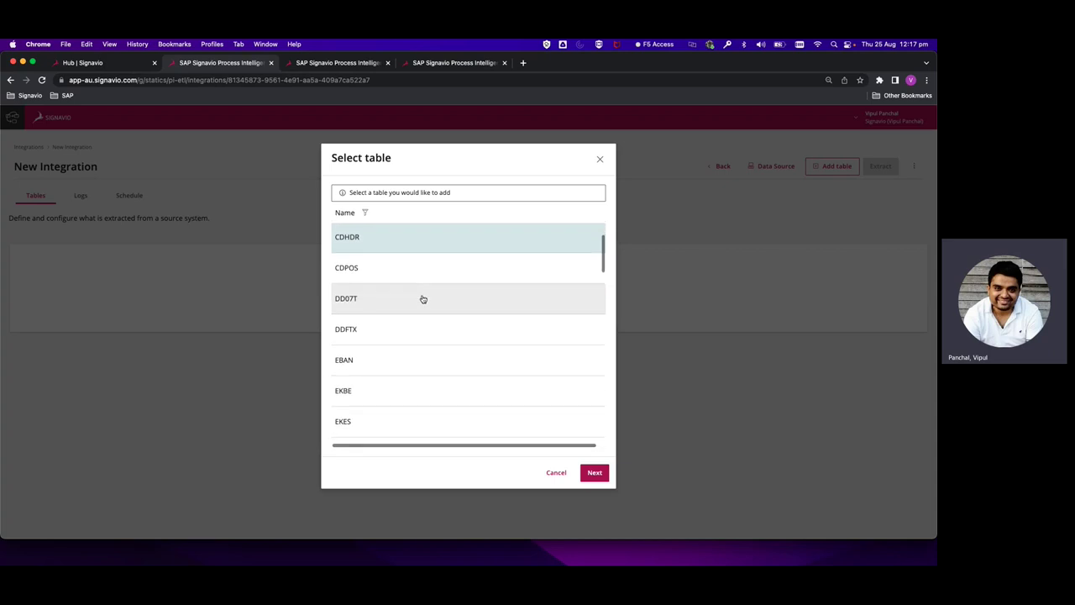
scroll(423, 299, "up", 1)
scroll(423, 299, "down", 5)
scroll(423, 299, "down", 1)
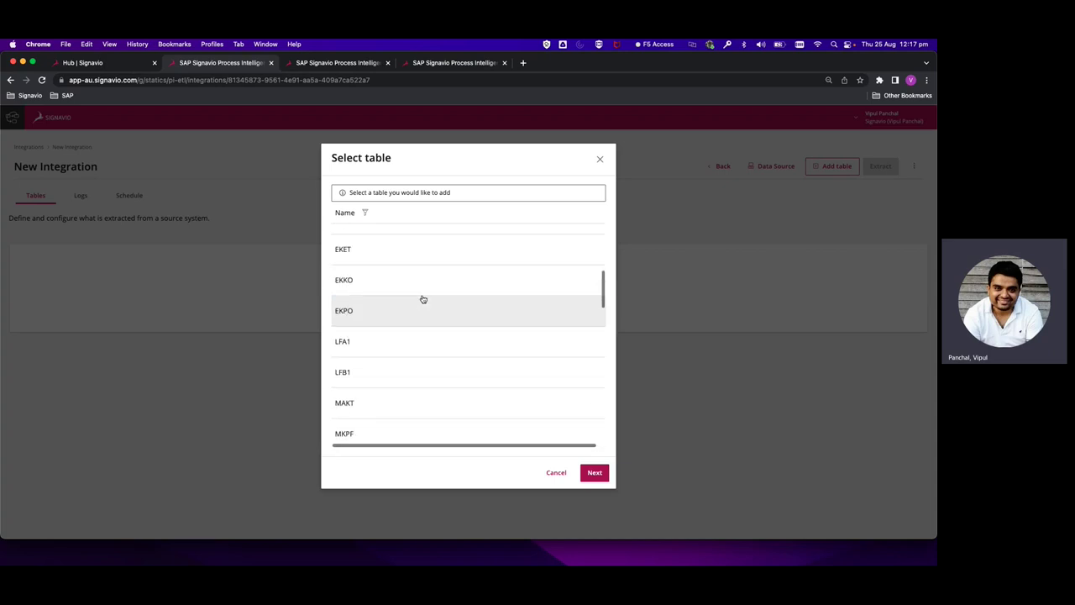
left_click(400, 340)
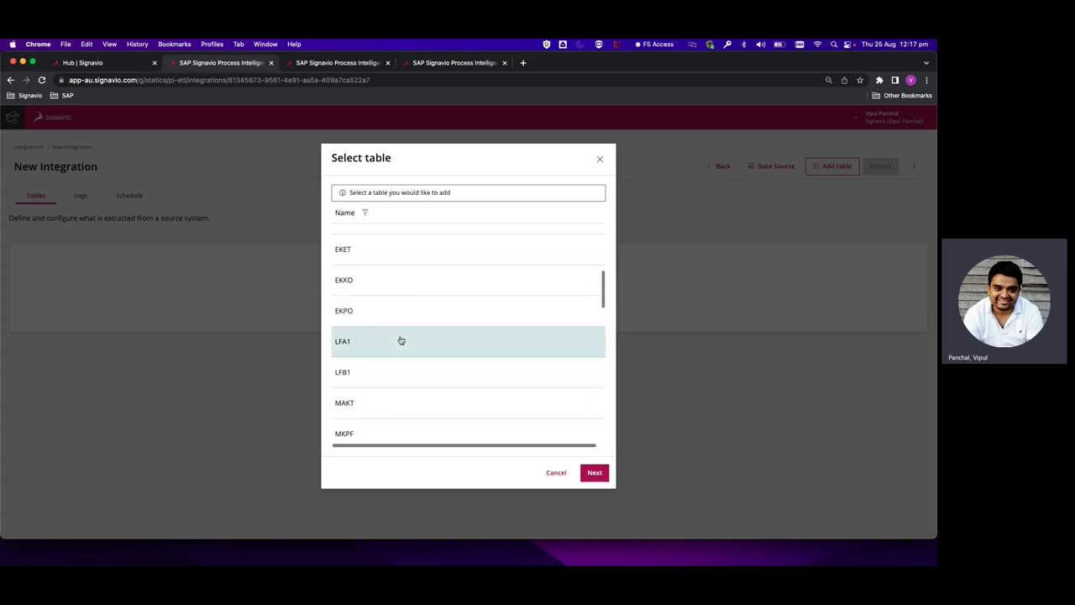
left_click(595, 473)
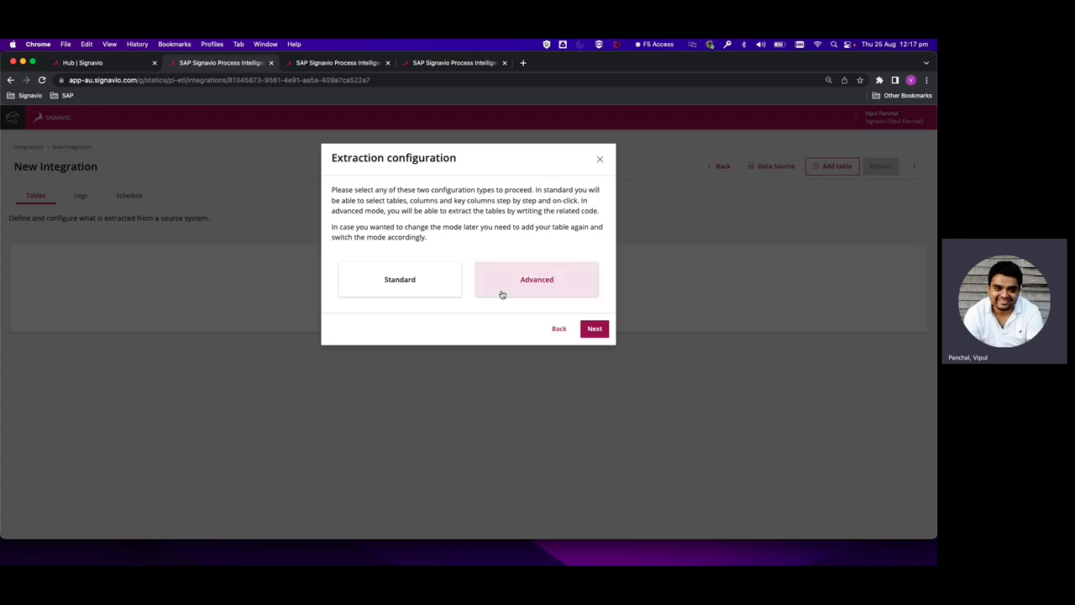
left_click(434, 296)
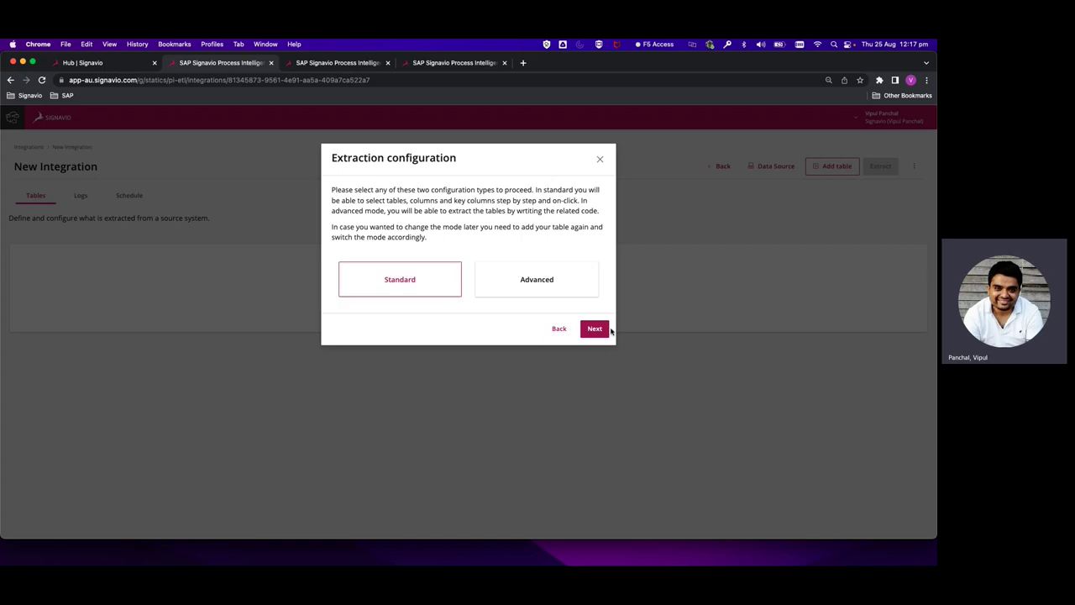
left_click(603, 333)
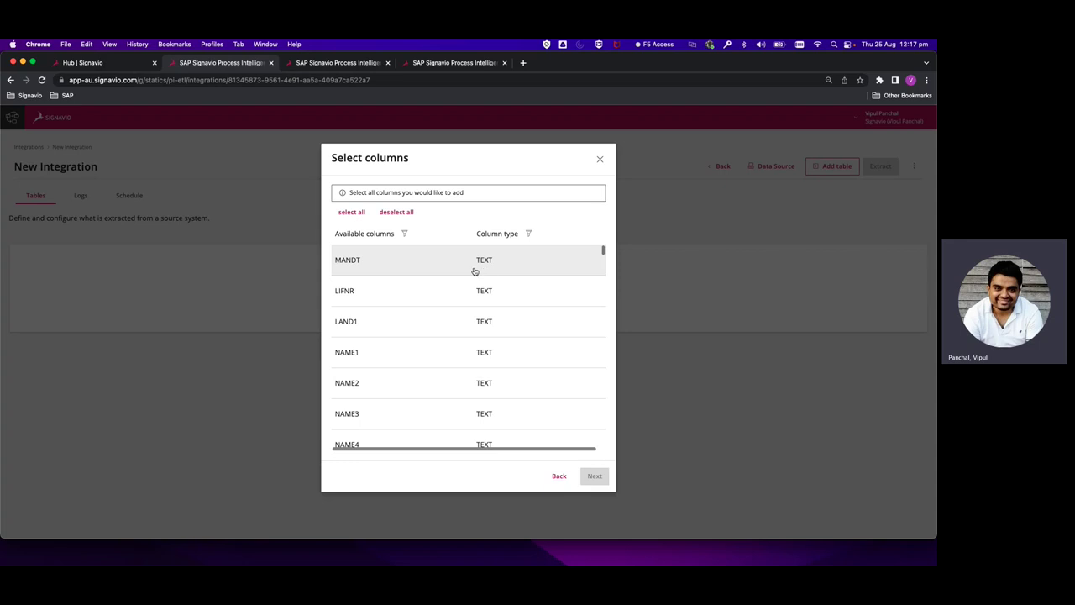
Include the columns MANDT, LIFNR, LAND1 and NAME1 in the LFA1 extraction
left_click(470, 271)
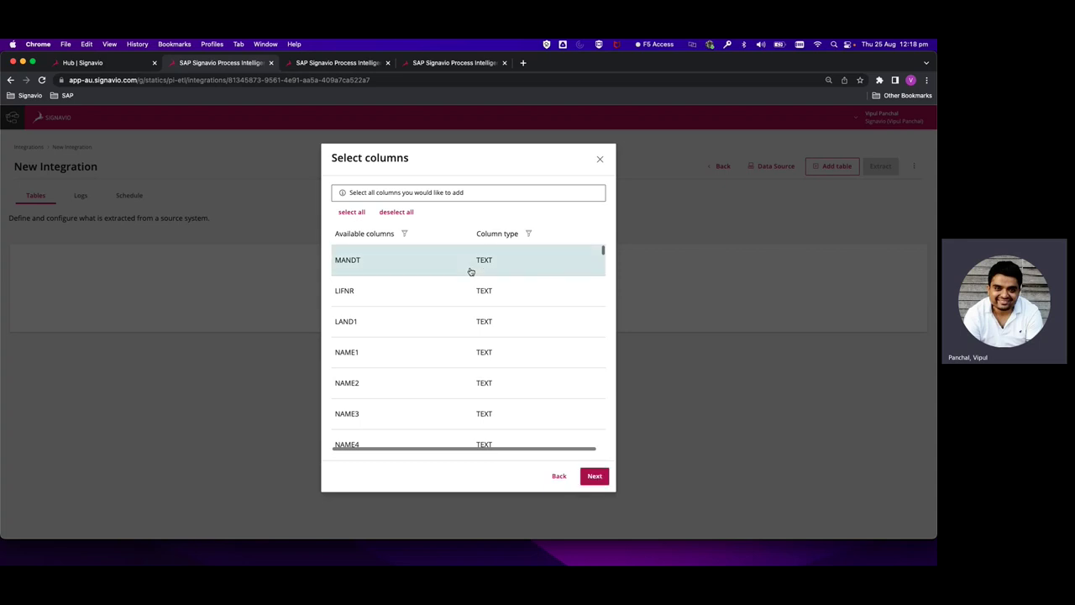
left_click(447, 294)
left_click(437, 322)
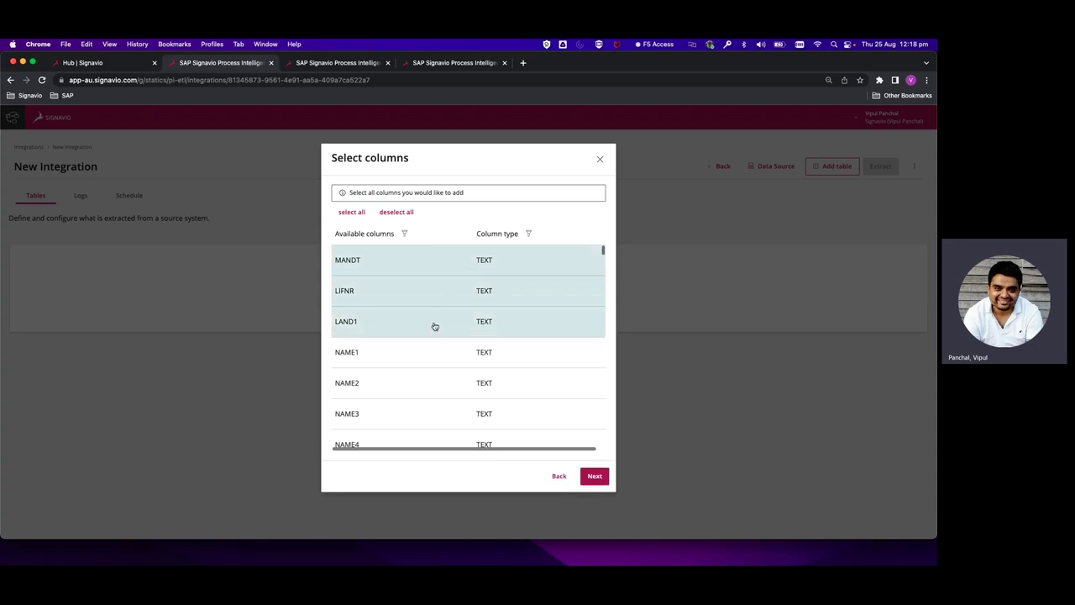
left_click(422, 359)
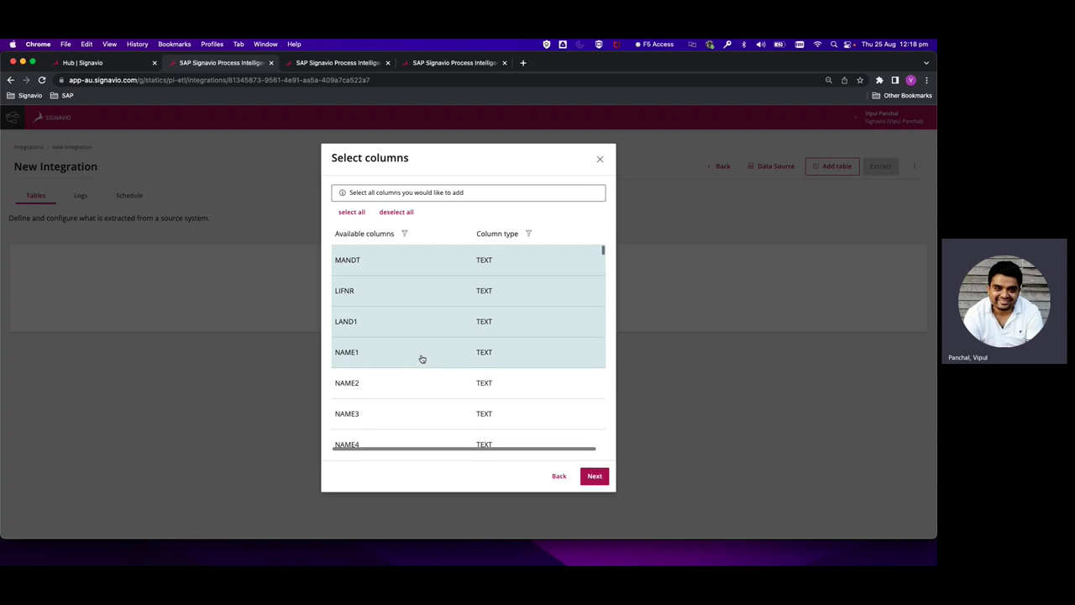
scroll(422, 359, "down", 2)
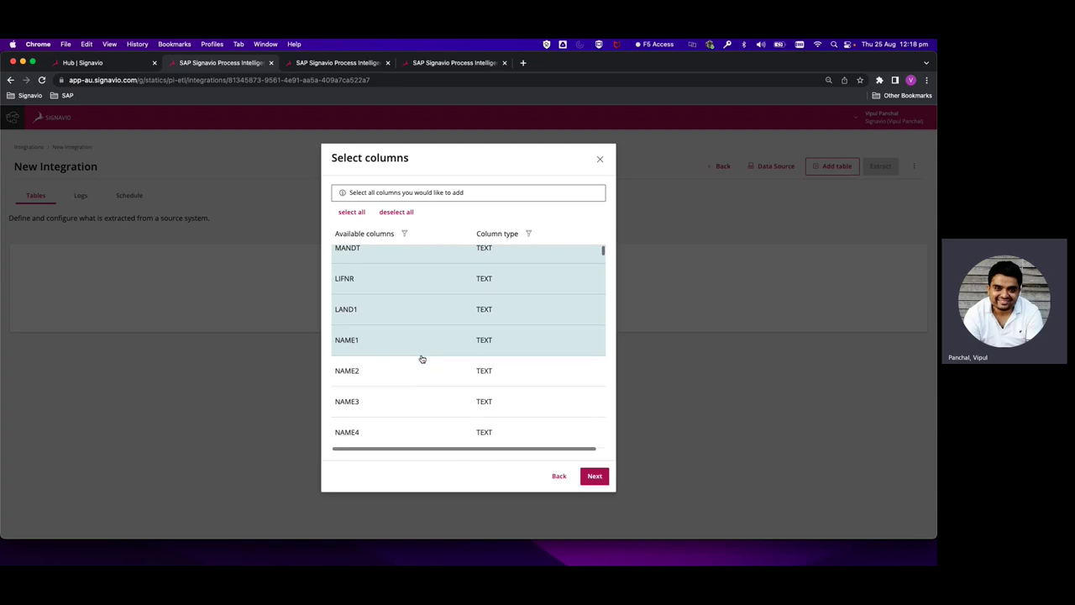
scroll(422, 358, "up", 1)
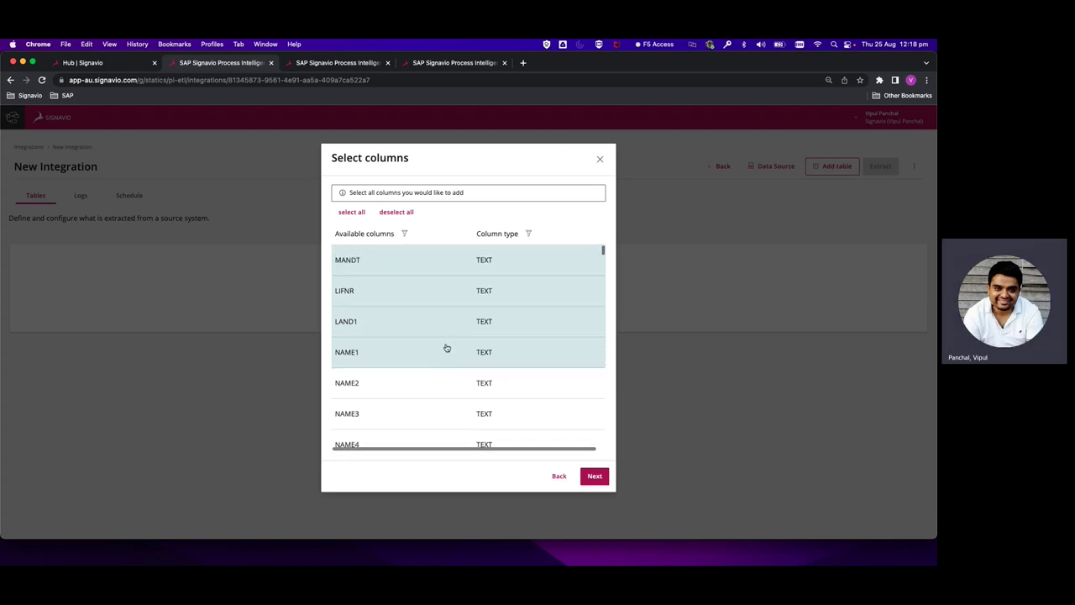
left_click(593, 481)
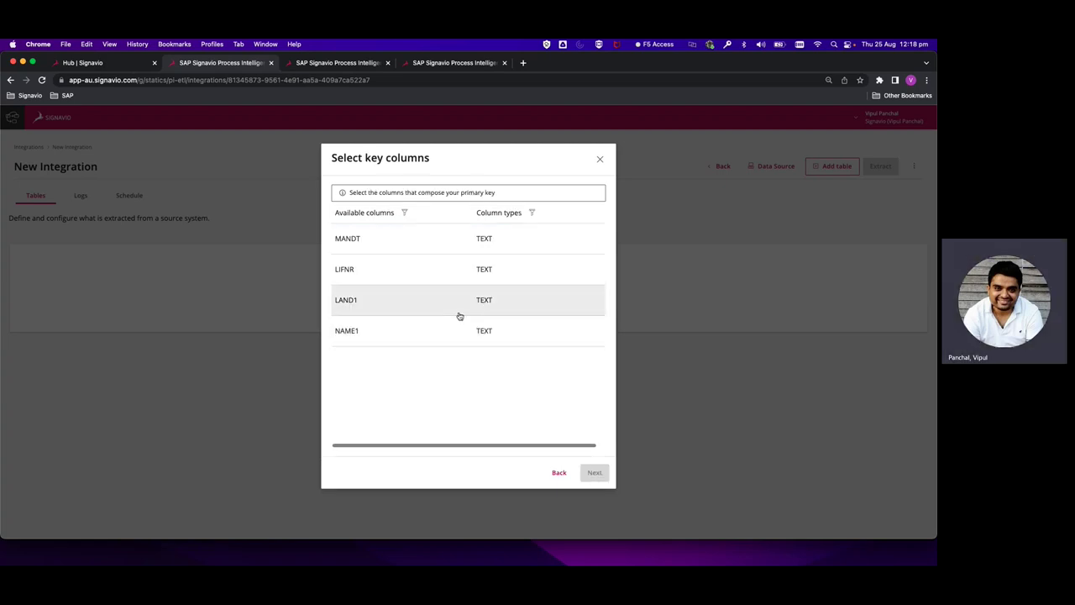
Set MANDT and LIFNR as the primary key columns and finish adding the LFA1 table
left_click(424, 250)
left_click(414, 275)
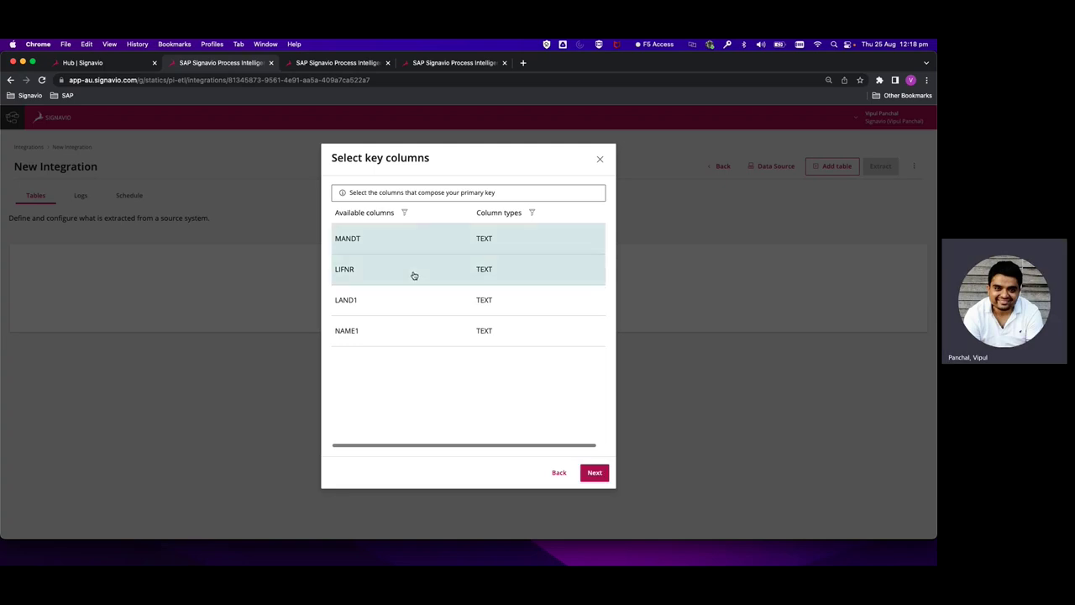
left_click(595, 473)
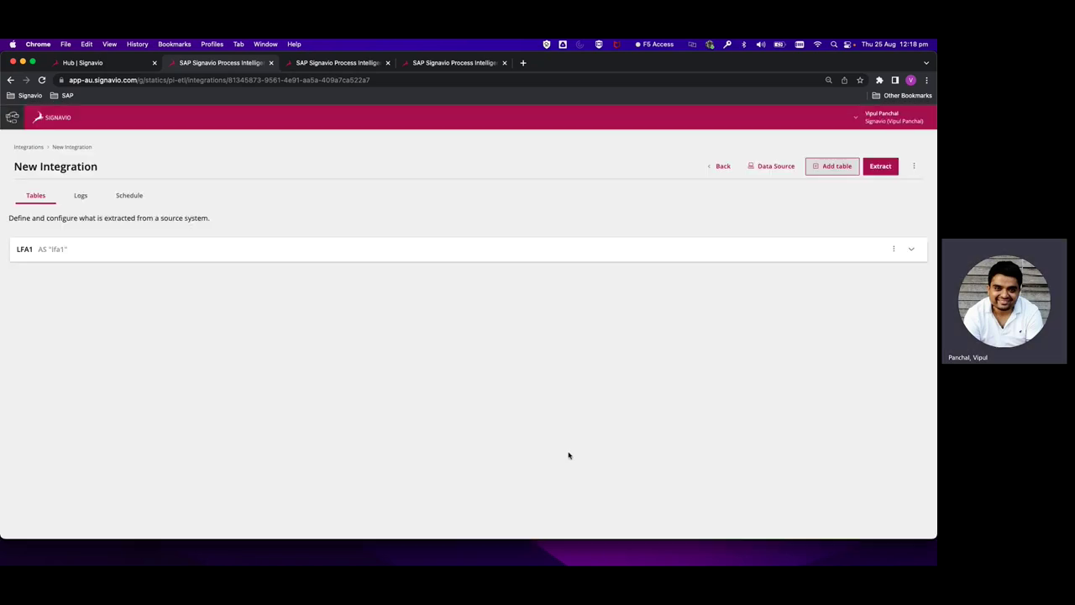
Open the configuration of the LFA1 table and examine the available initial partition strategies
left_click(892, 249)
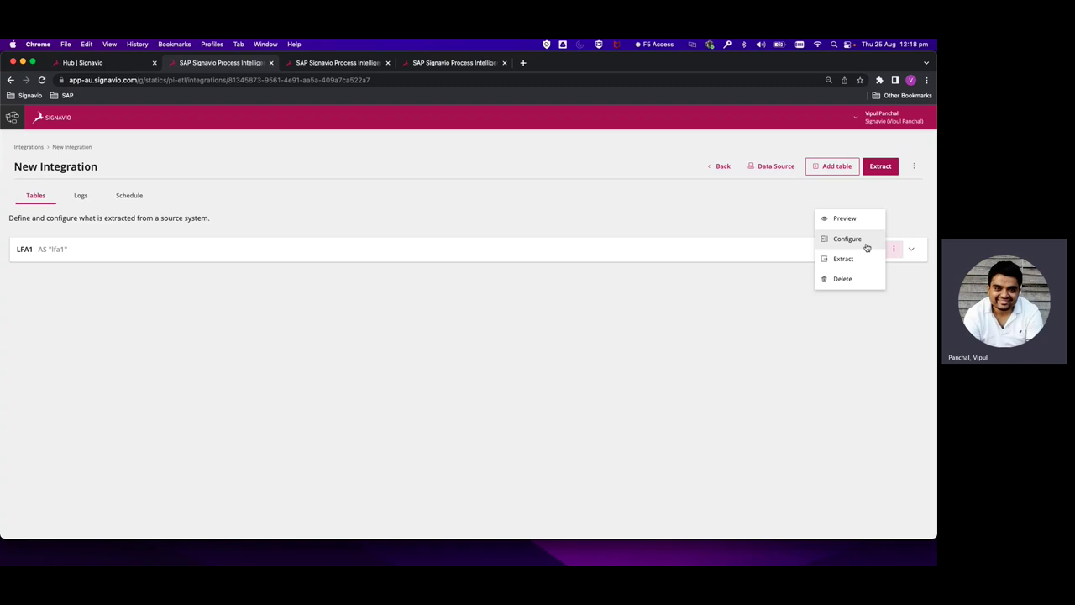
left_click(866, 244)
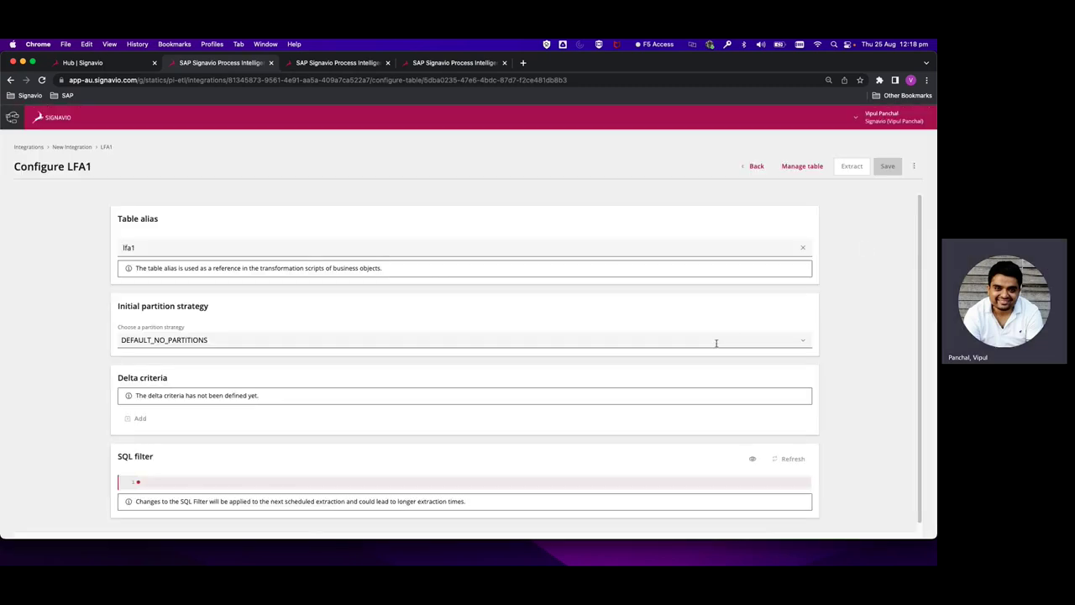
scroll(716, 342, "down", 1)
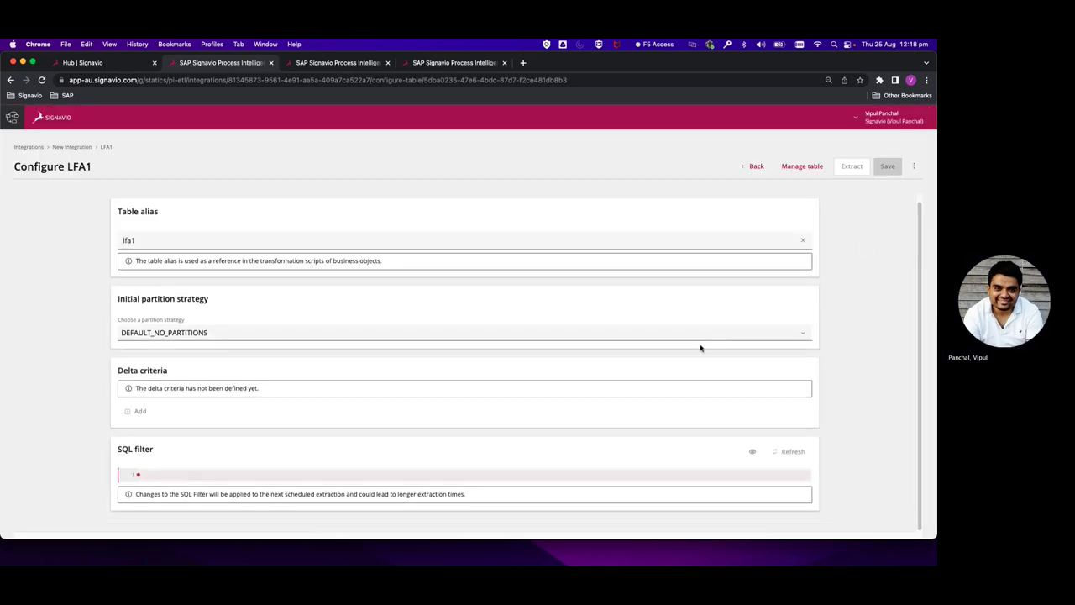
left_click(697, 334)
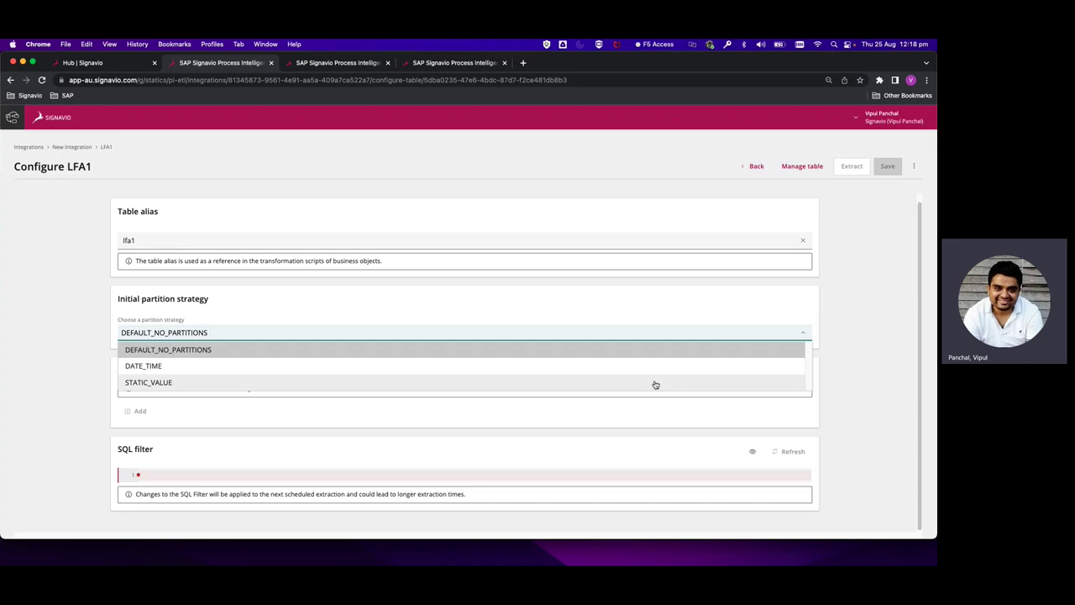
left_click(669, 408)
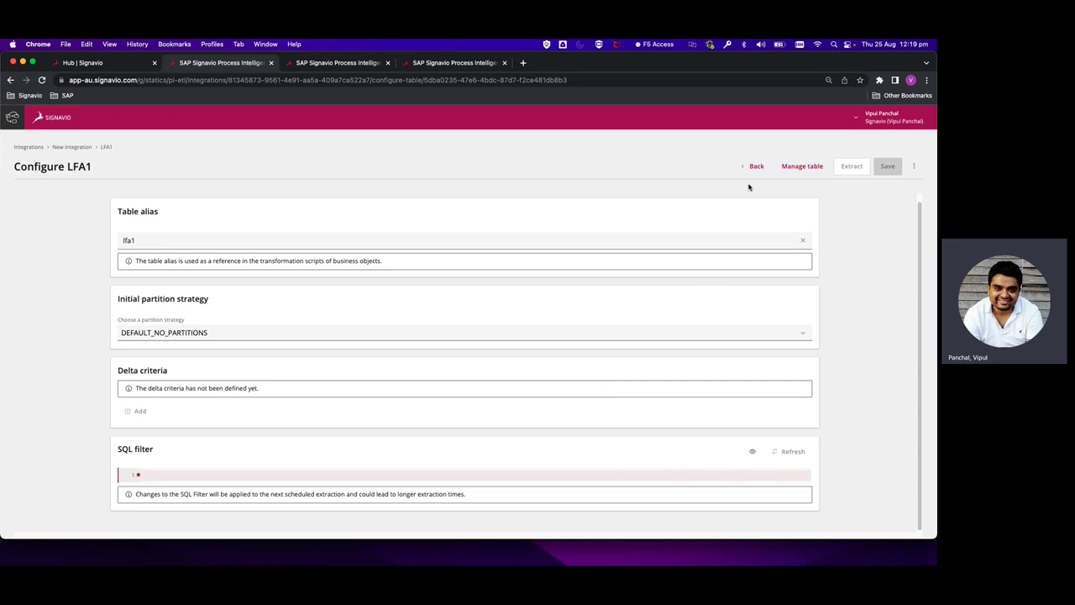
Add the NAME2 column to the LFA1 table, update it and return to the integration
left_click(790, 166)
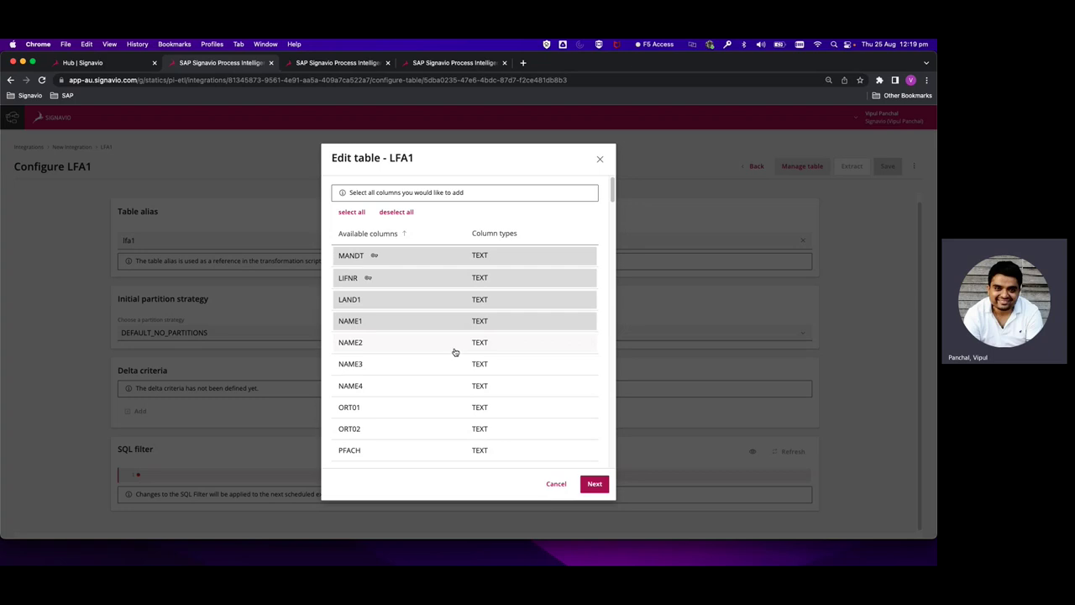
left_click(455, 352)
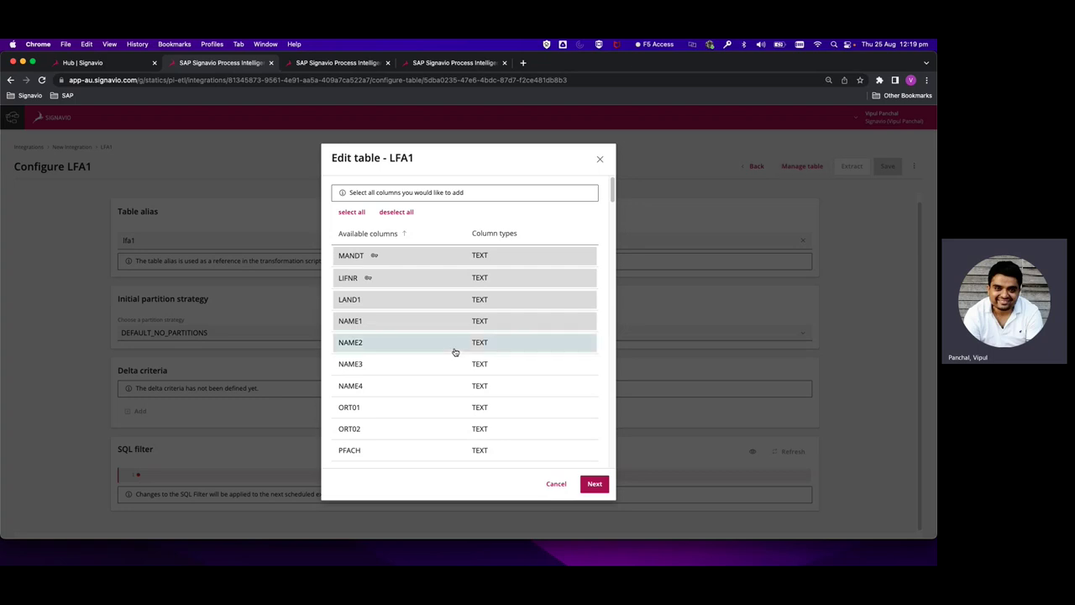
left_click(596, 485)
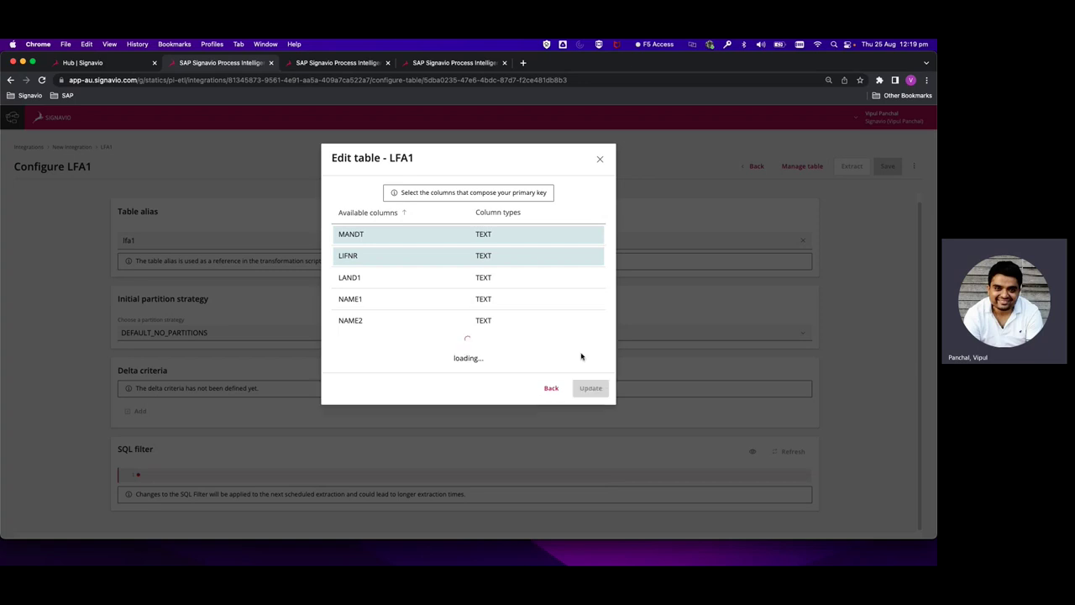
left_click(580, 356)
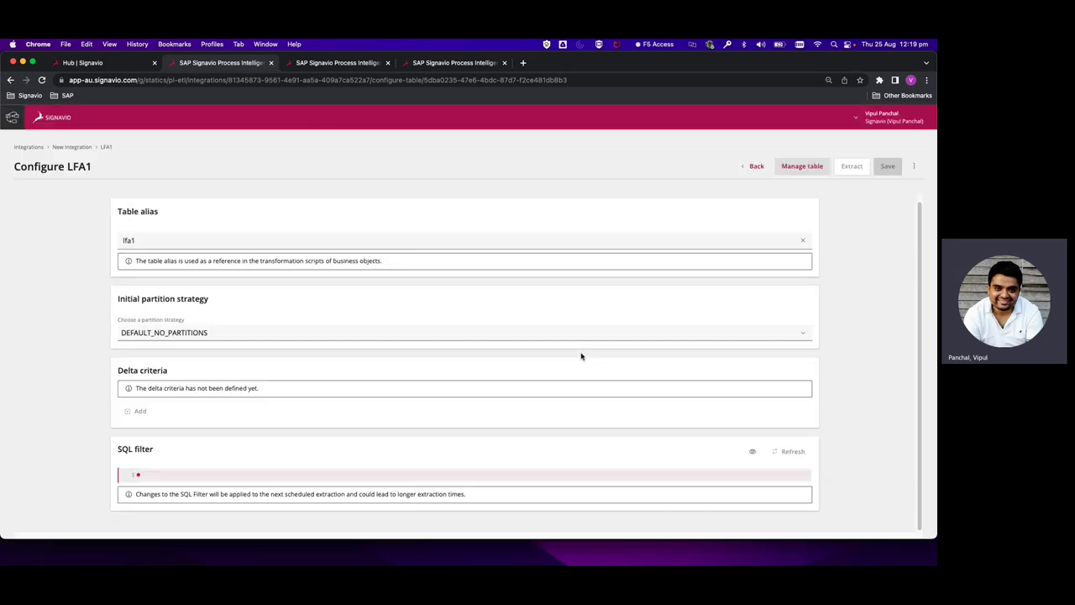
left_click(742, 168)
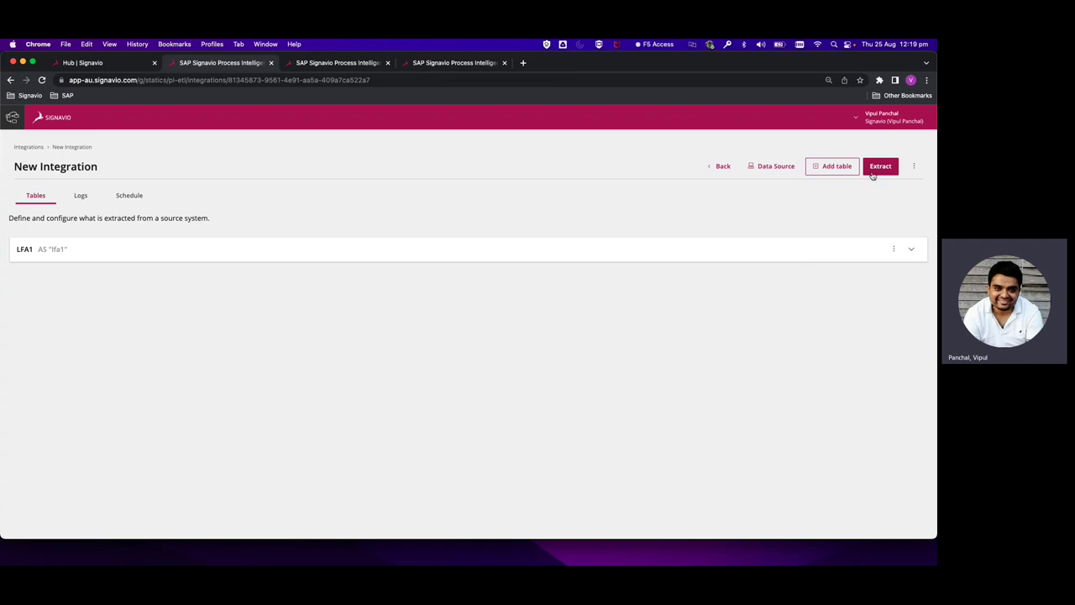
Start the extraction of the LFA1 table and view its progress in the integration's execution logs
left_click(892, 251)
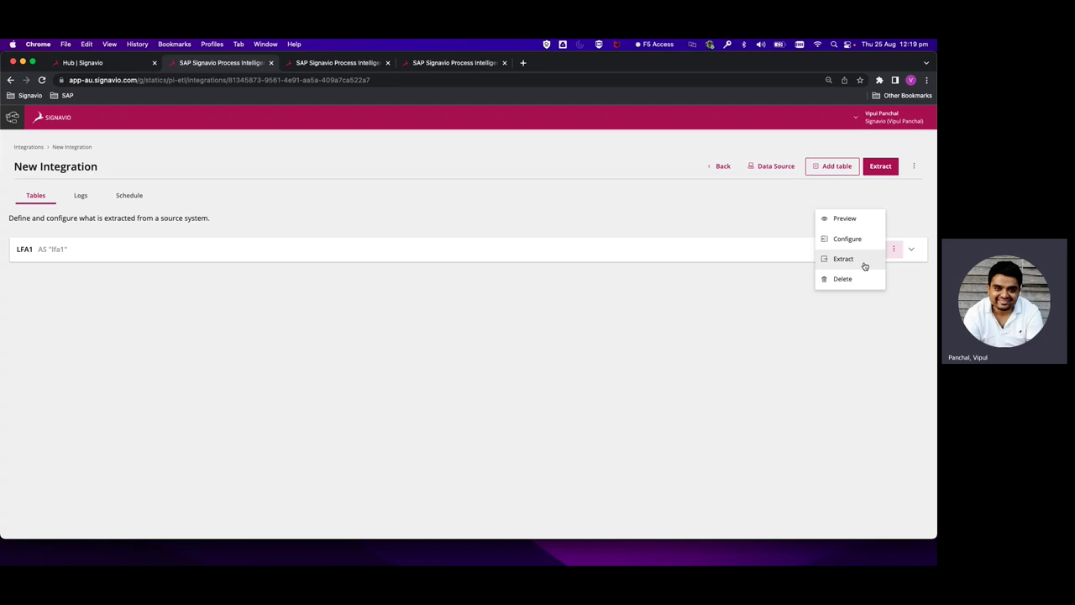
left_click(864, 266)
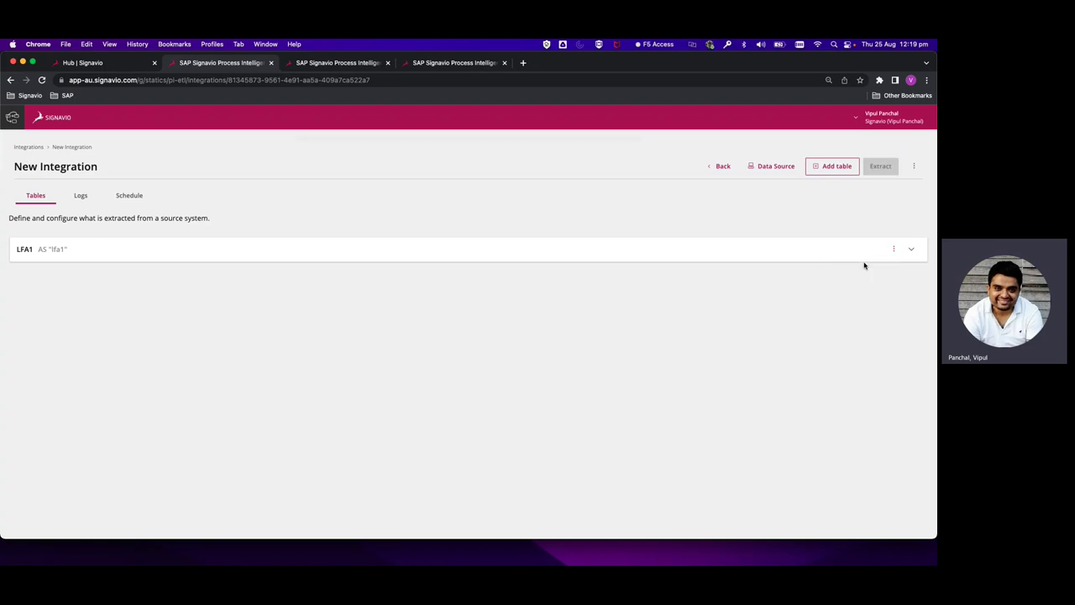
left_click(82, 198)
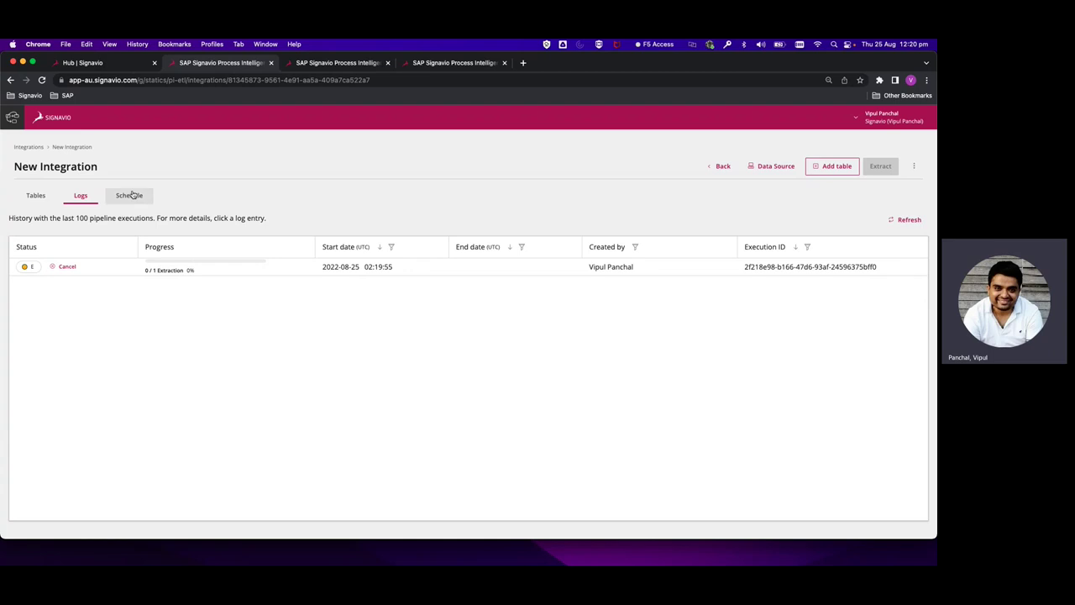
Activate the integration's extraction schedule, examine the available frequency options and deactivate the schedule again
left_click(130, 195)
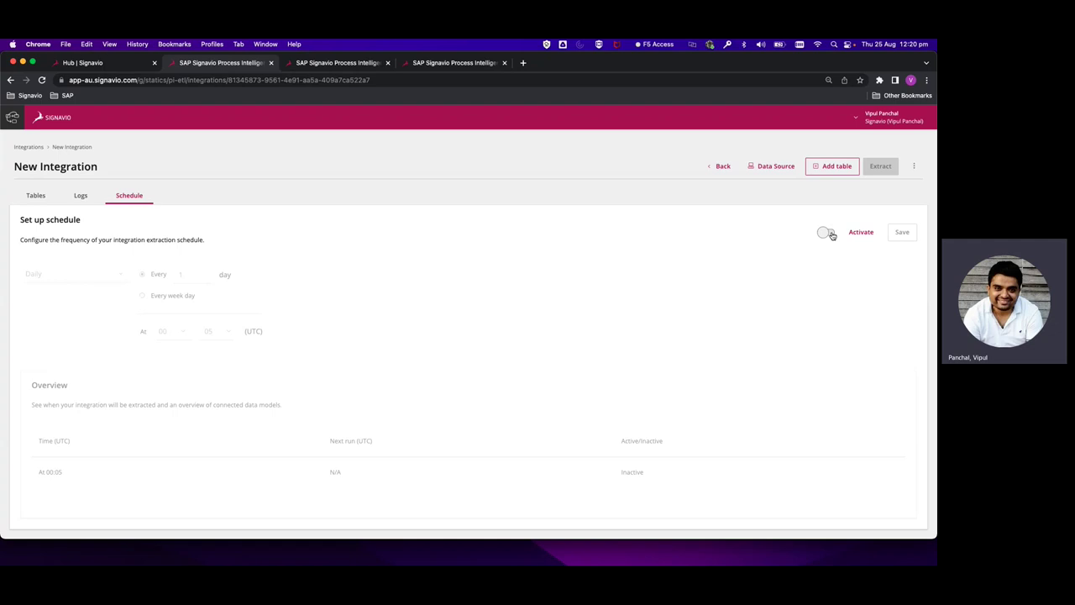
left_click(829, 233)
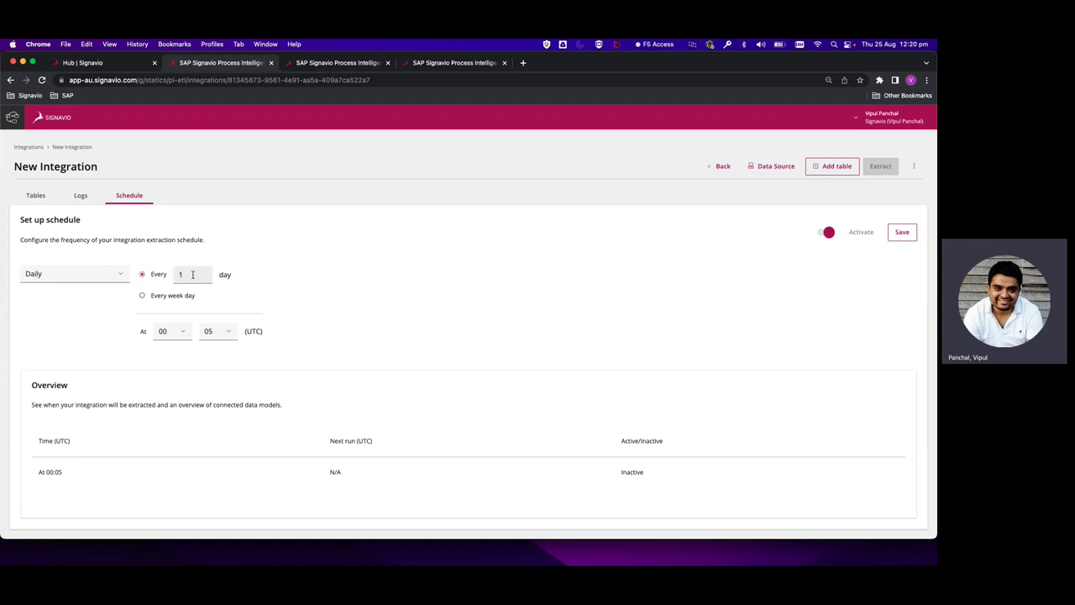
left_click(98, 276)
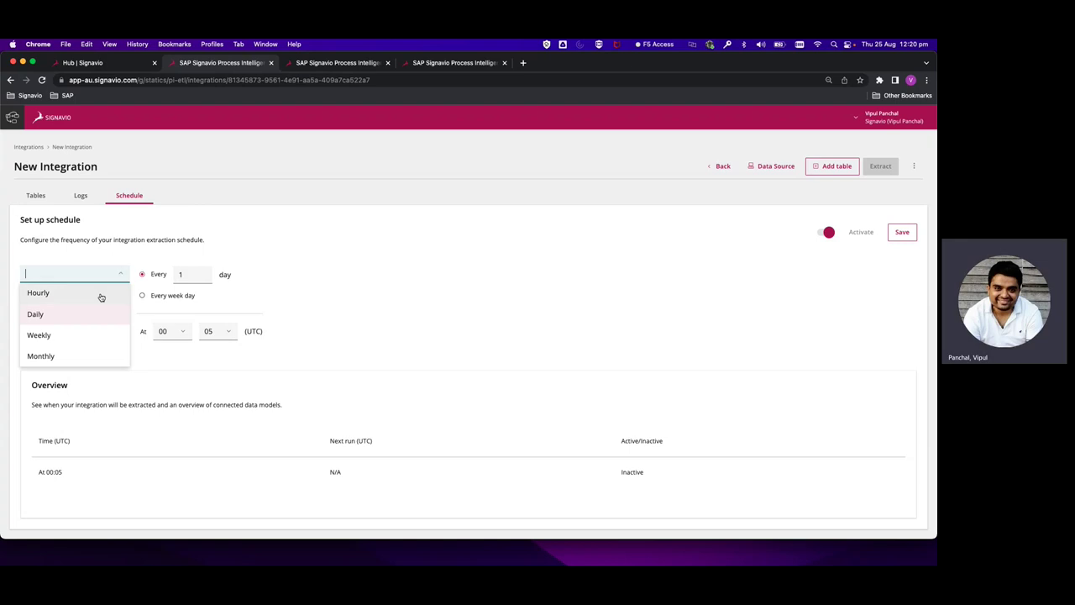
left_click(273, 269)
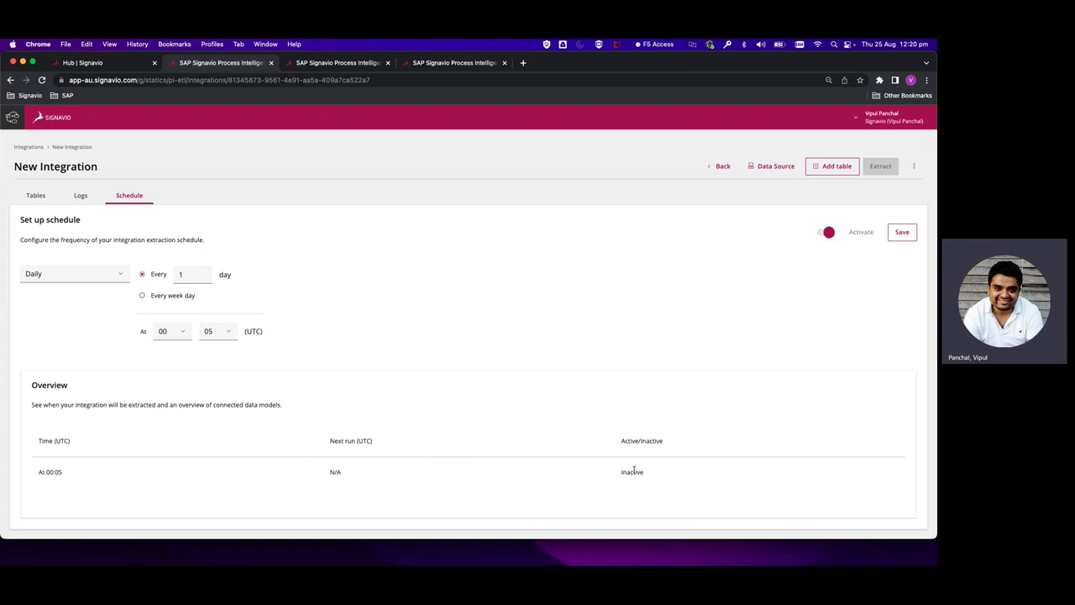
left_click(824, 233)
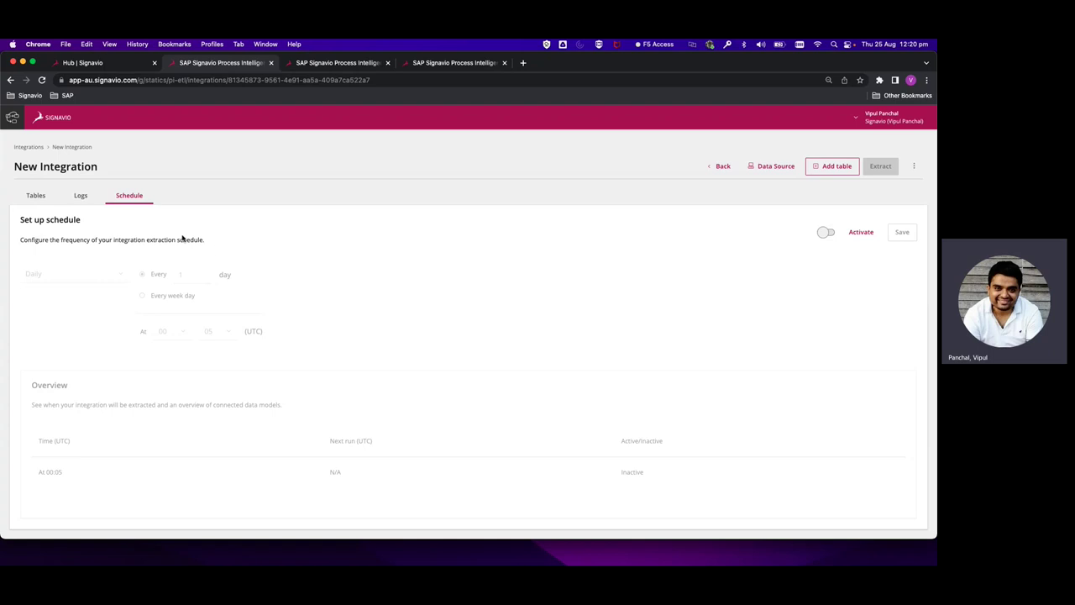
Review the detailed extraction log of the integration's LFA1 run and close it
left_click(81, 197)
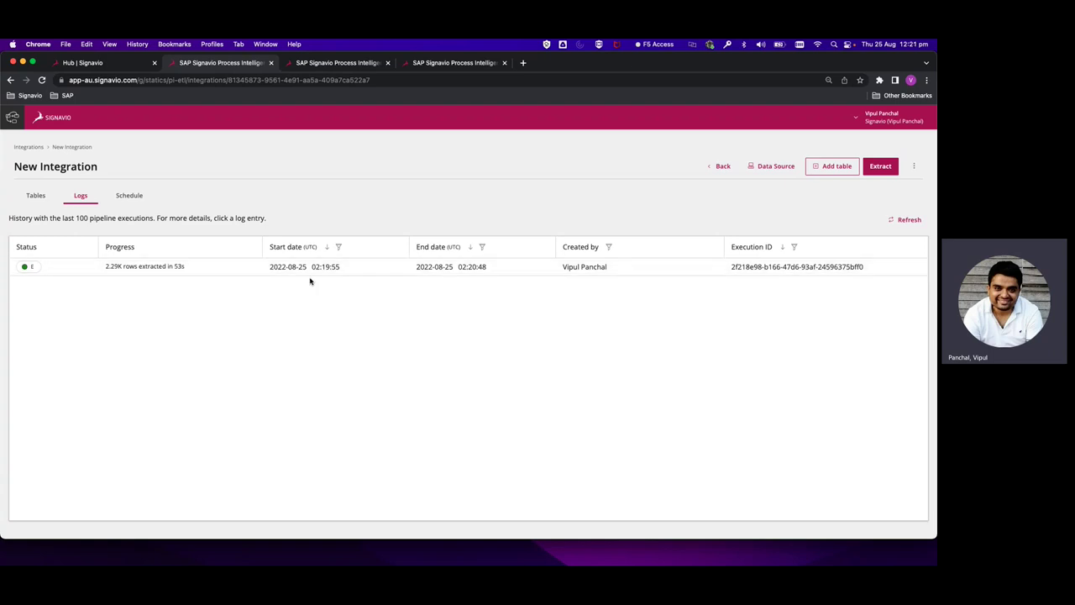
left_click(174, 267)
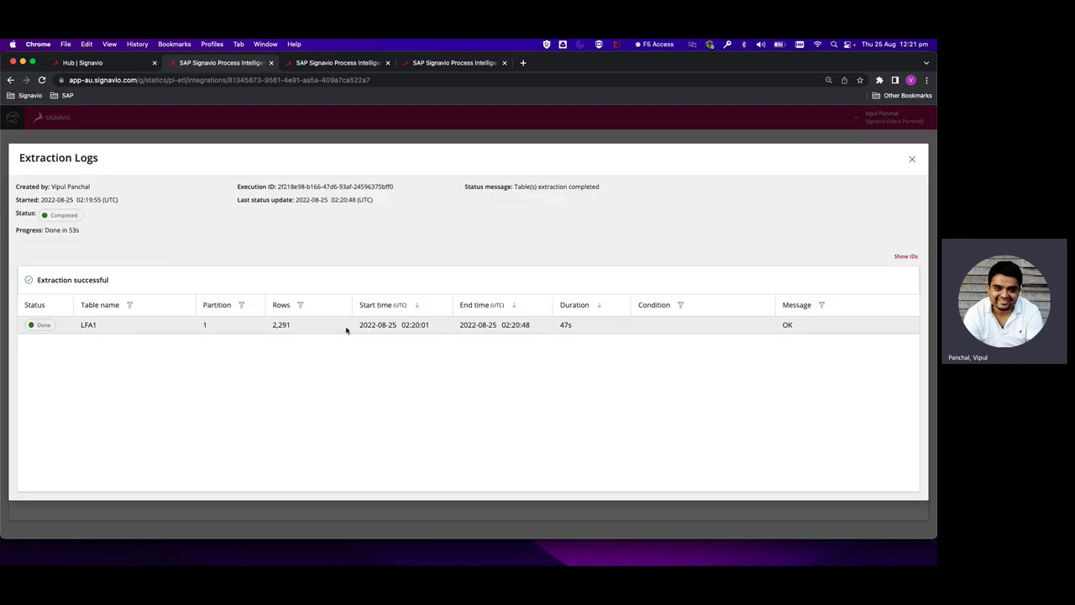
left_click(913, 159)
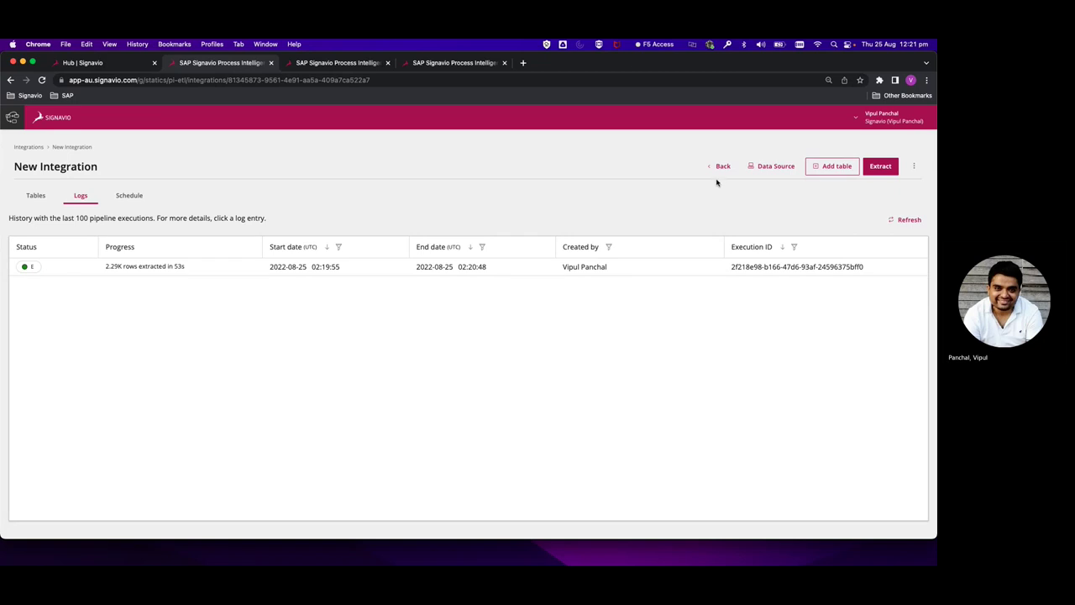
Add the BSEG table to the integration using the Advanced extraction configuration
left_click(40, 200)
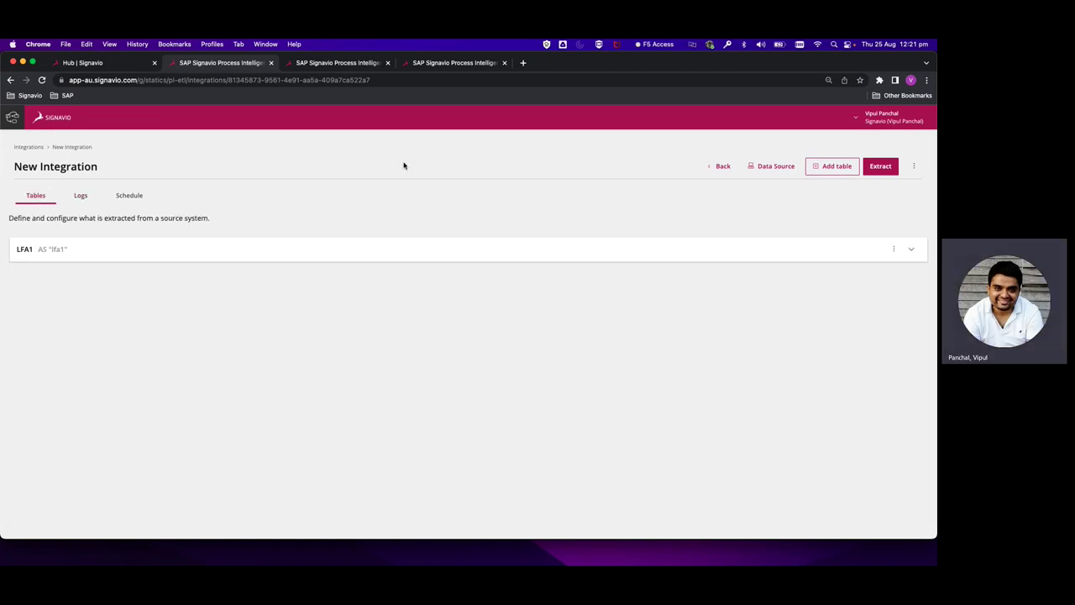
left_click(830, 166)
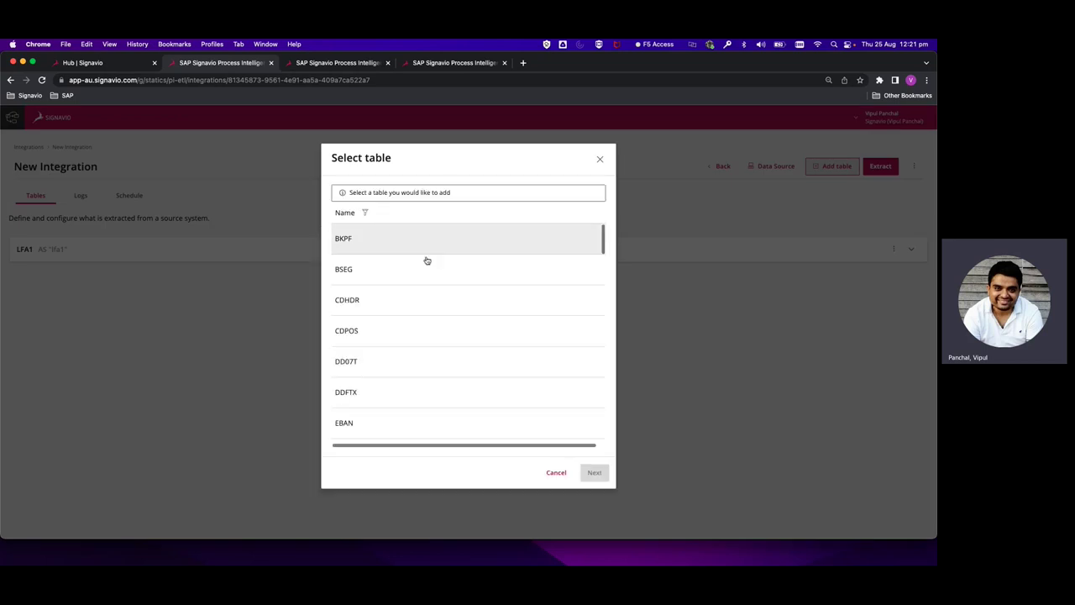
left_click(427, 267)
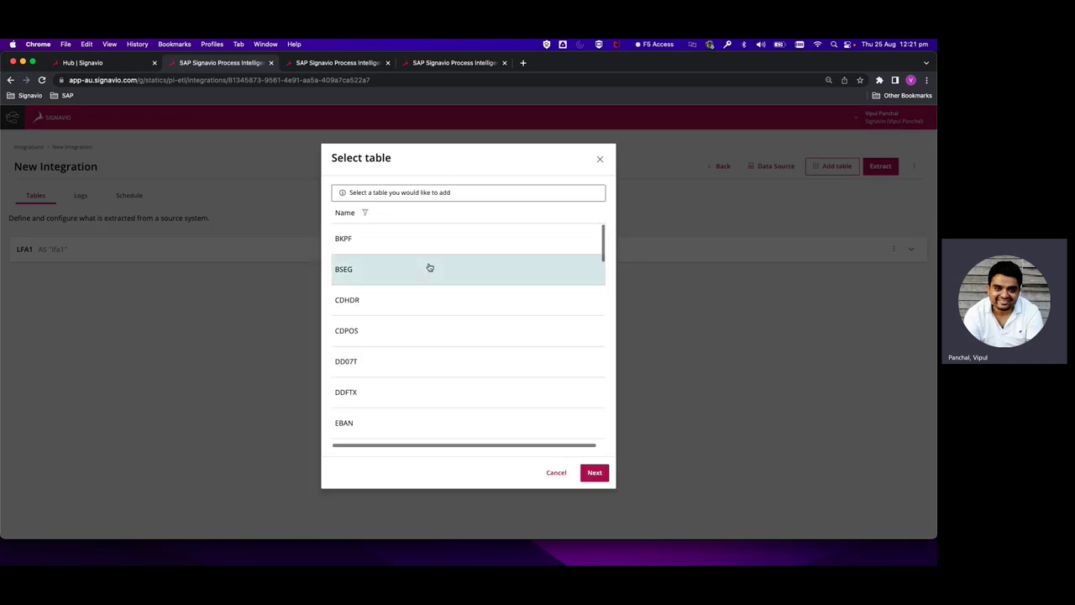
left_click(597, 473)
left_click(544, 289)
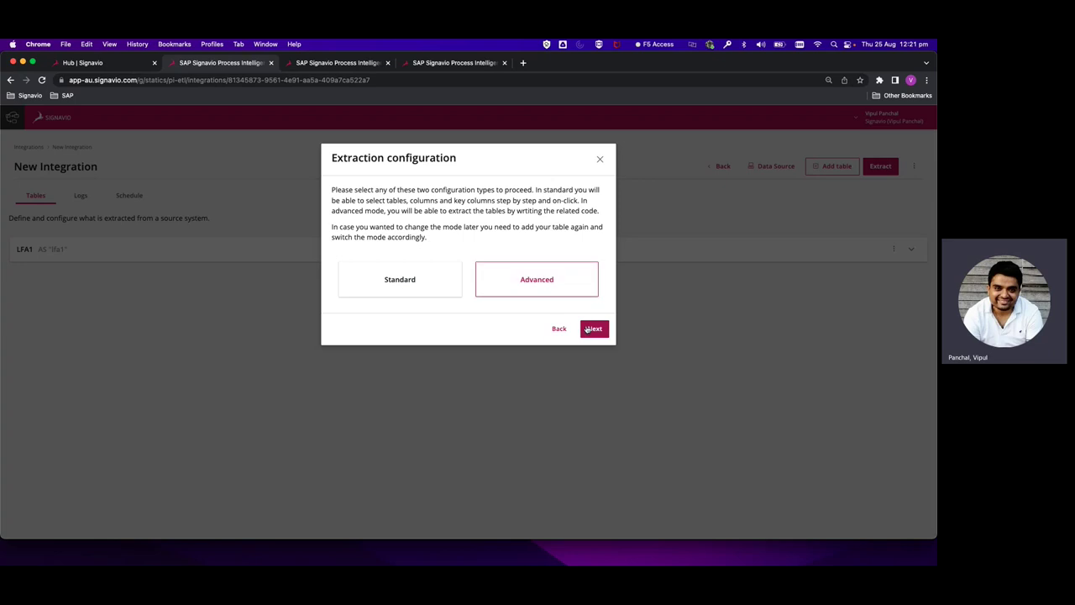
left_click(593, 328)
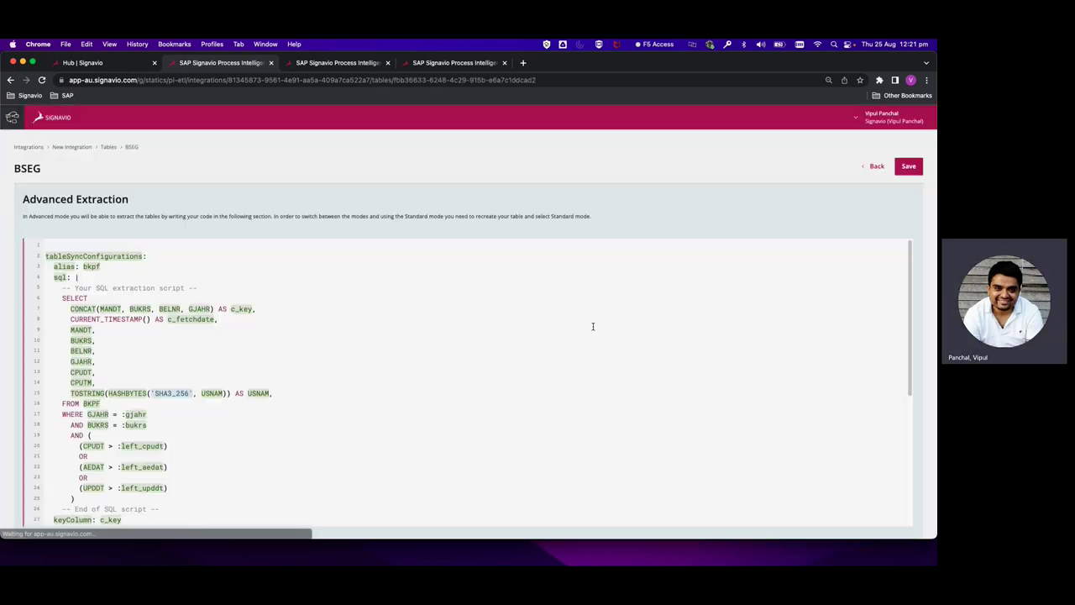
Examine the BSEG advanced extraction script's SQL, key column, partitions and parameters, and leave it without saving
scroll(578, 319, "down", 3)
scroll(455, 343, "up", 2)
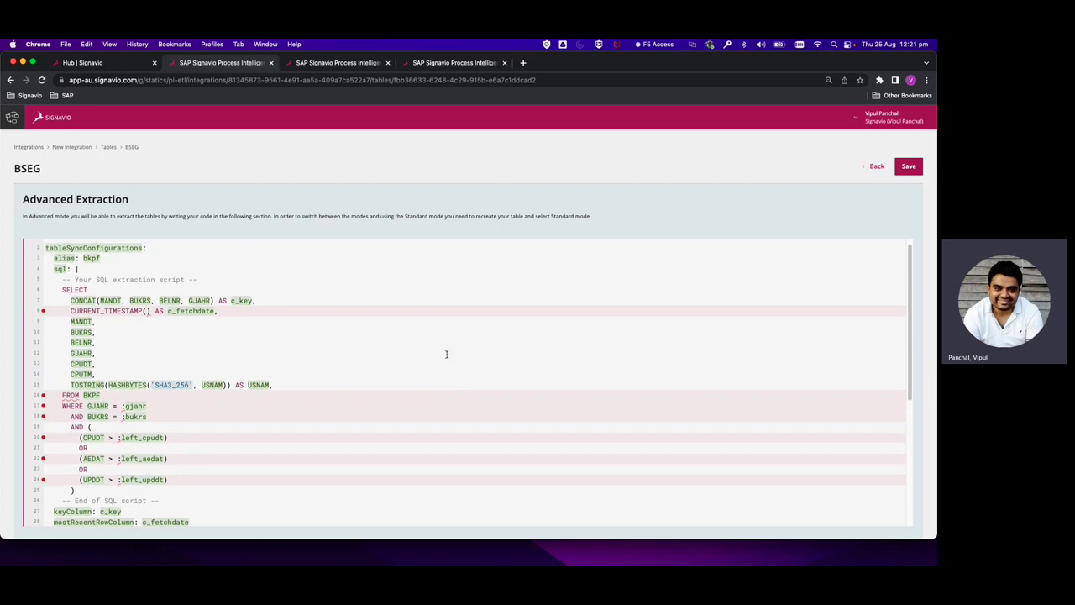
scroll(137, 401, "down", 4)
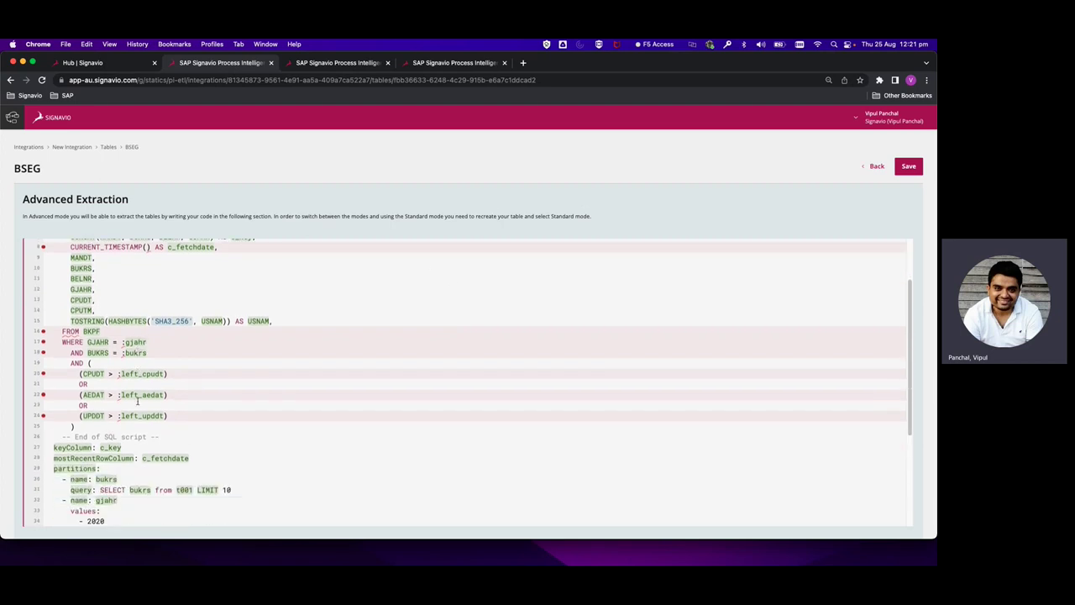
scroll(137, 401, "down", 4)
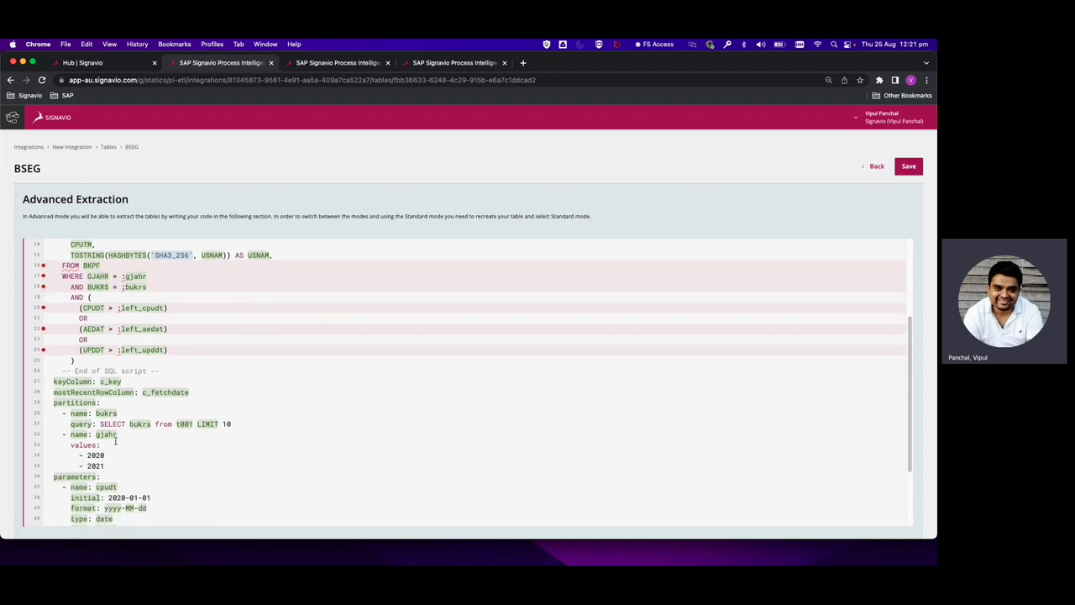
scroll(111, 432, "up", 5)
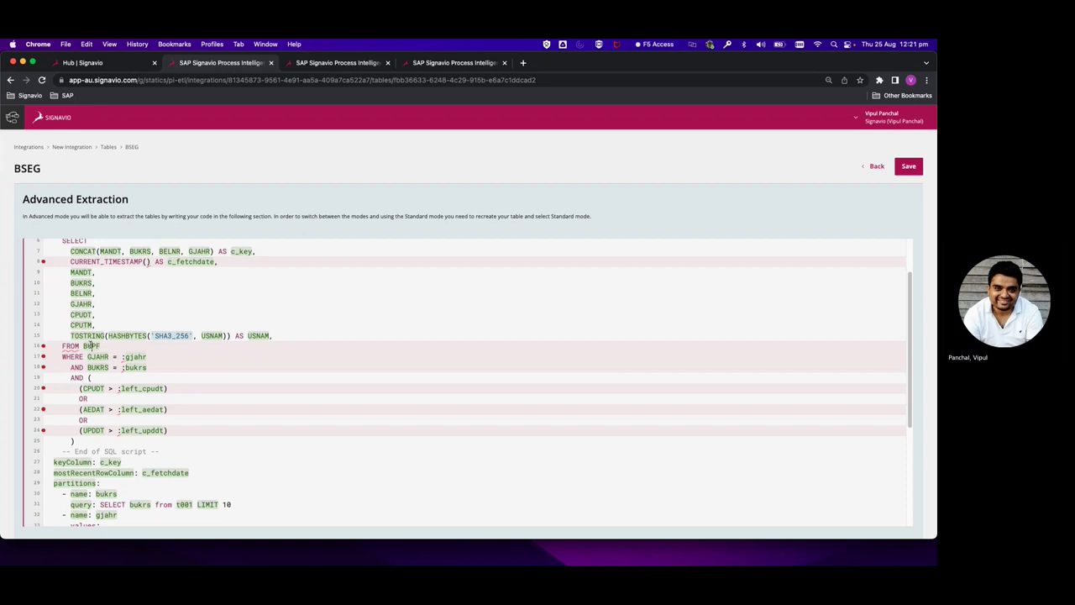
scroll(136, 325, "up", 3)
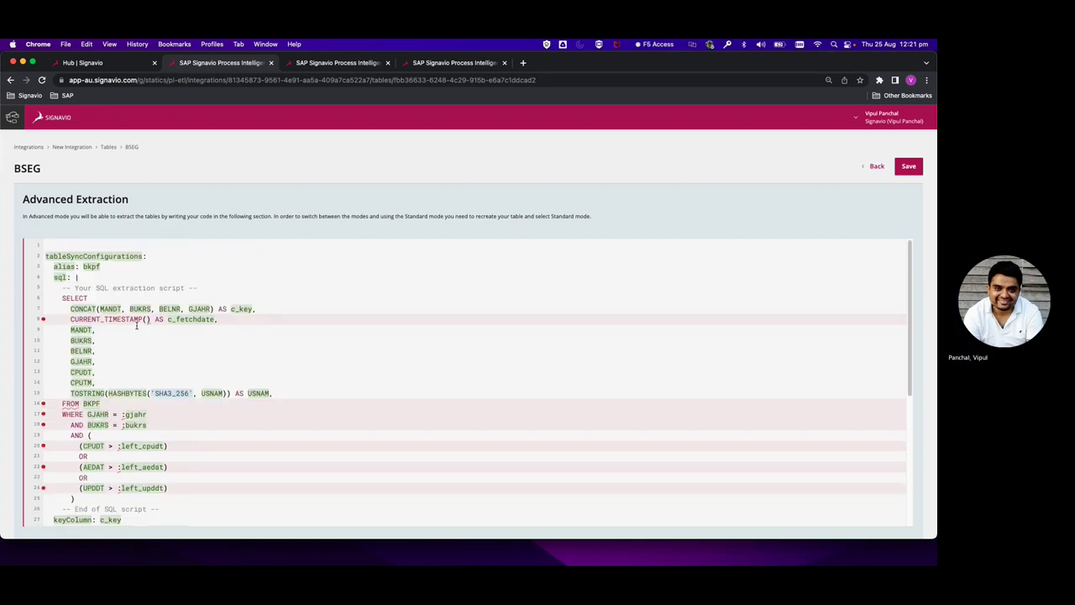
scroll(131, 353, "down", 3)
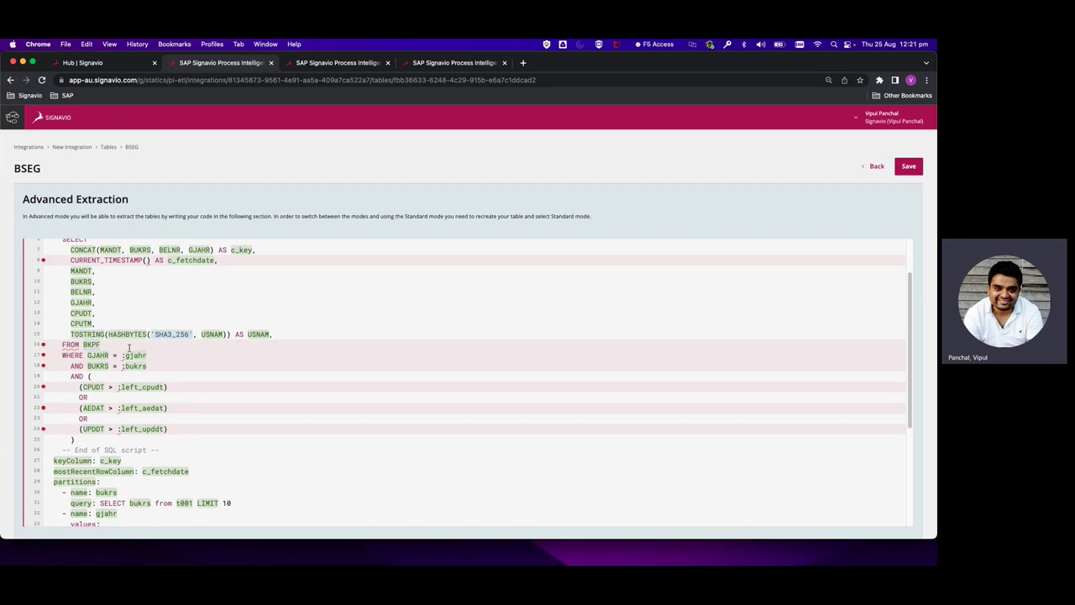
scroll(128, 348, "down", 3)
scroll(127, 360, "up", 4)
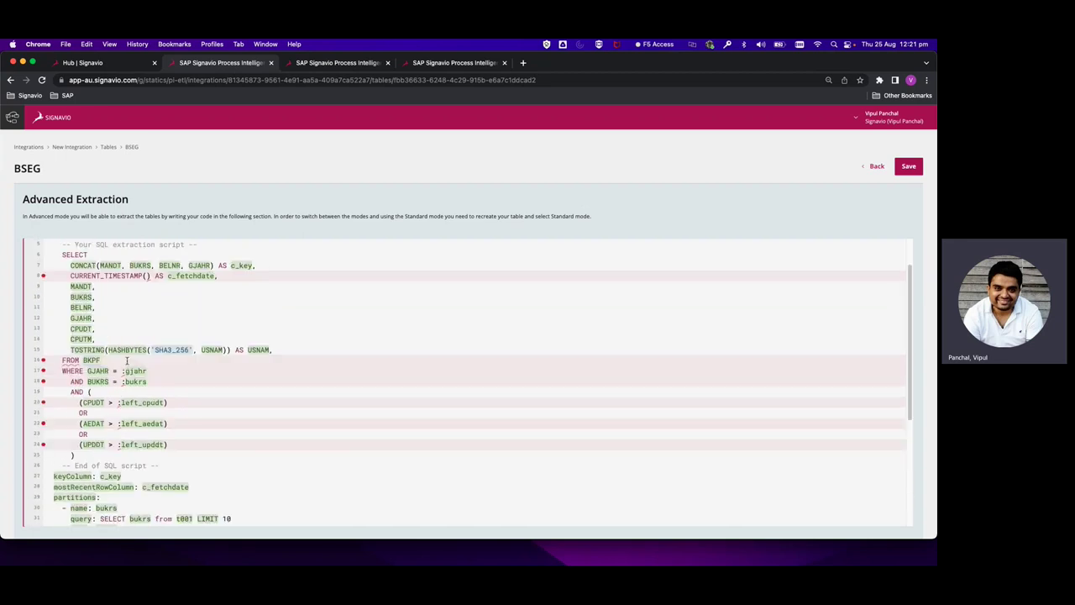
scroll(127, 360, "up", 2)
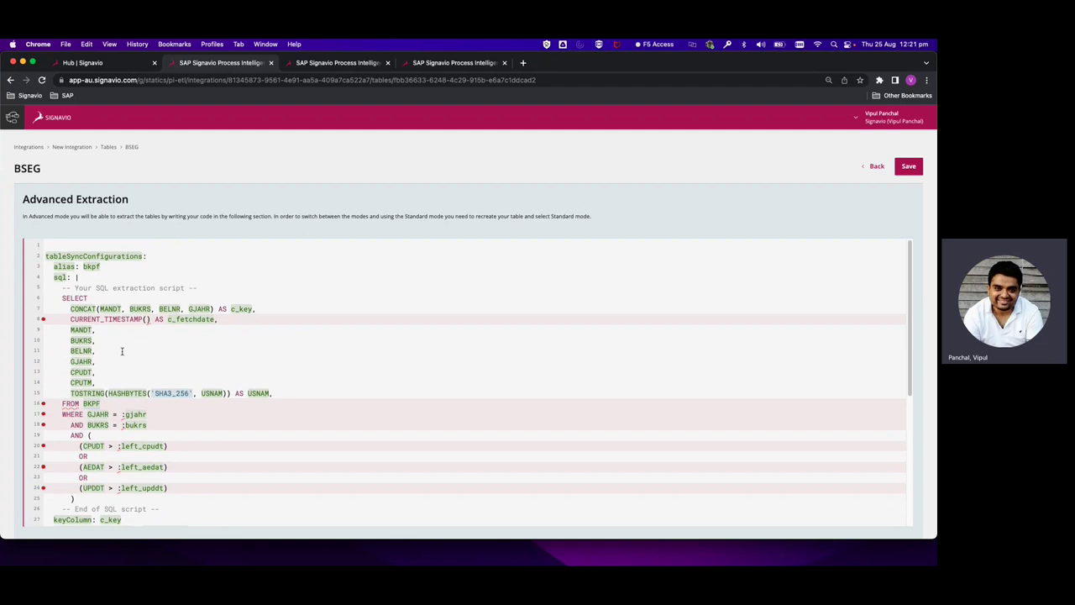
scroll(134, 340, "down", 3)
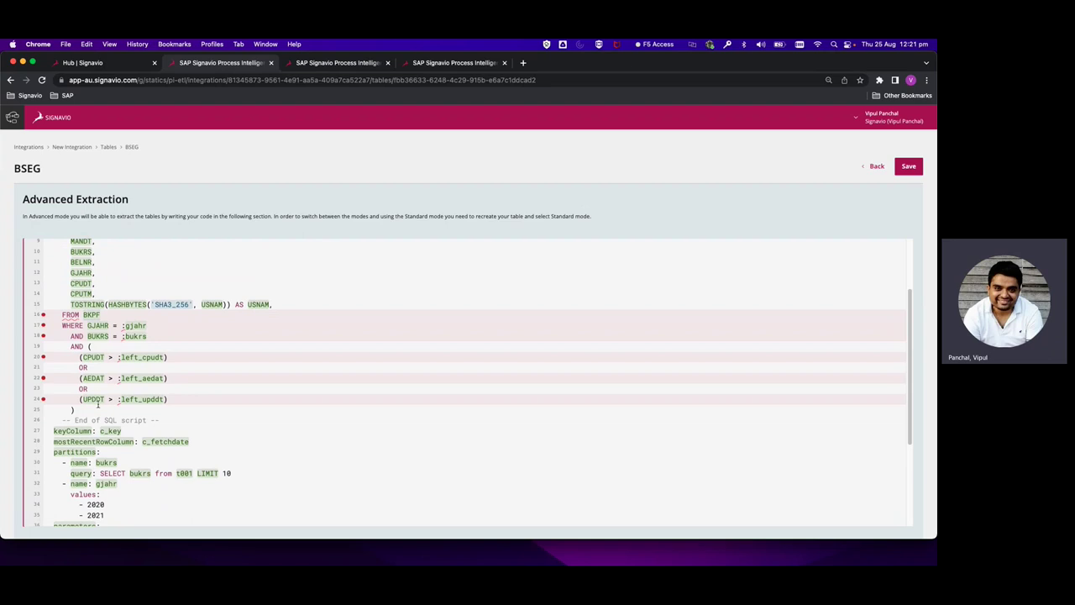
scroll(96, 403, "up", 2)
scroll(96, 403, "down", 1)
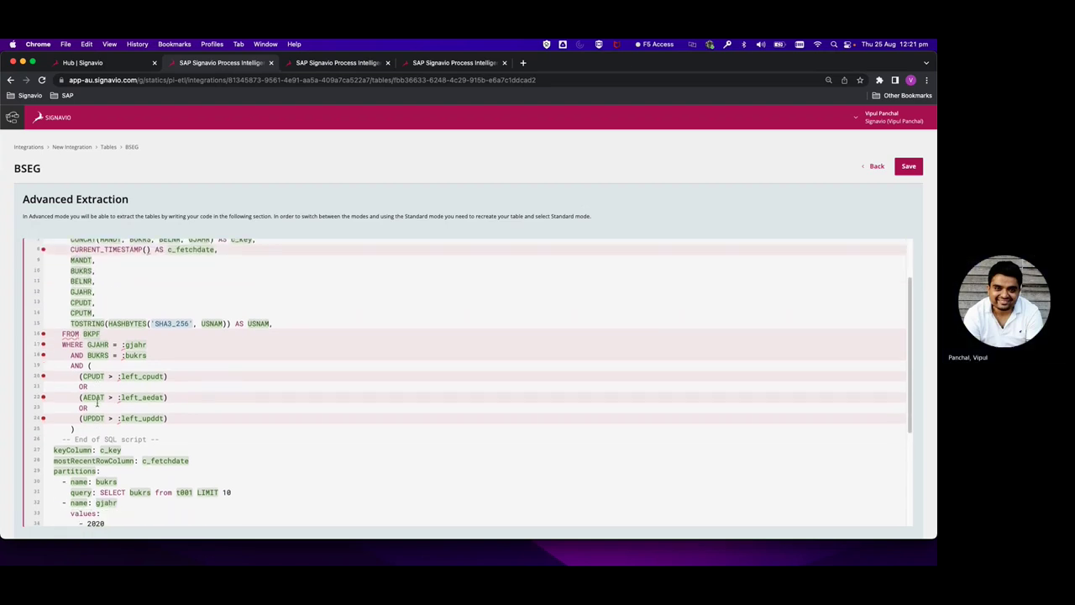
scroll(97, 403, "down", 5)
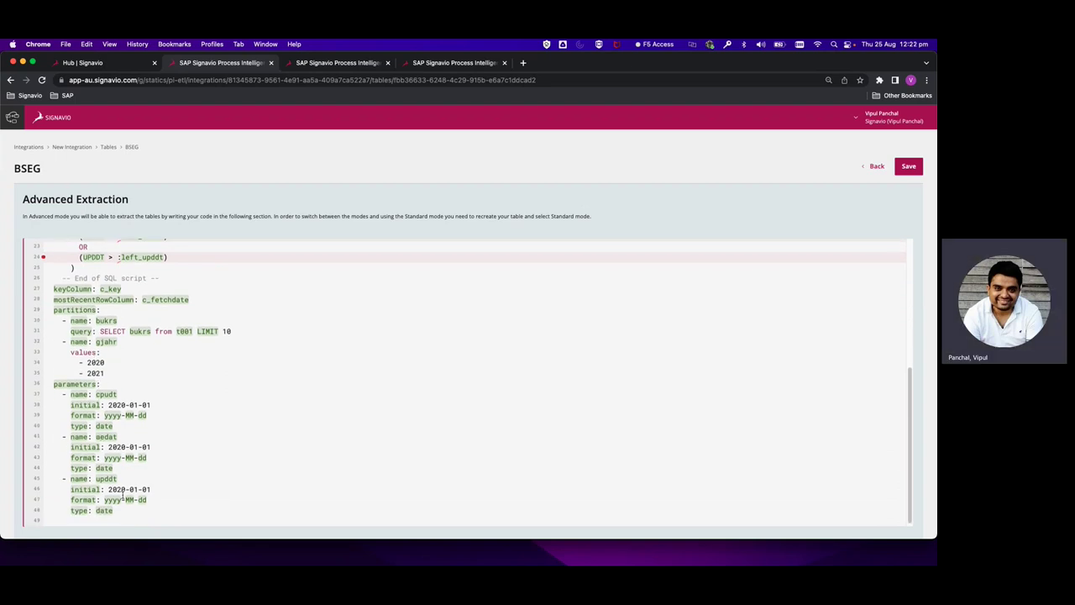
scroll(141, 507, "up", 7)
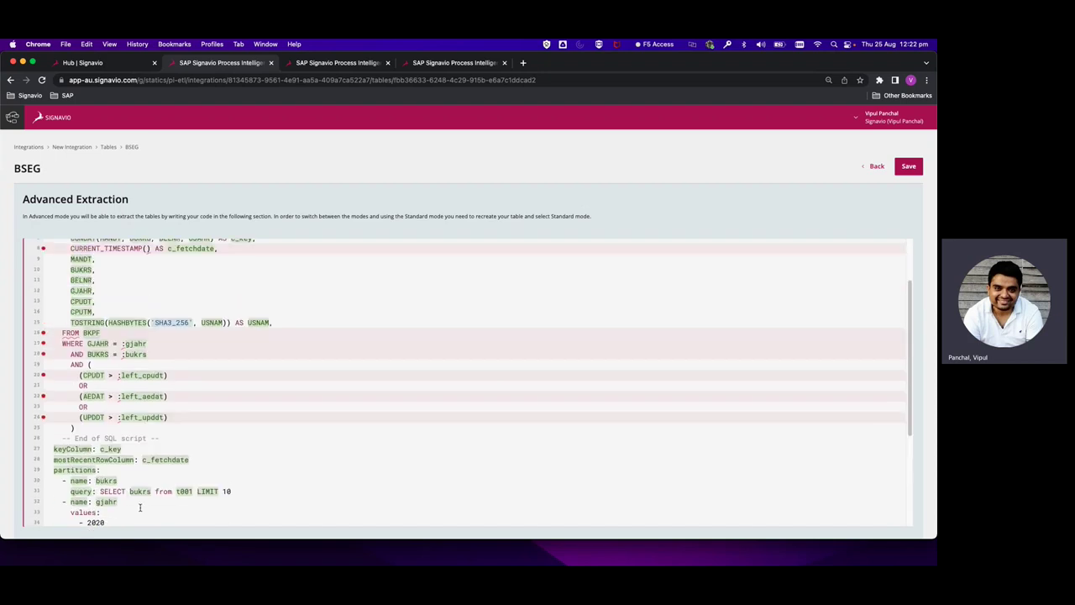
scroll(140, 507, "up", 1)
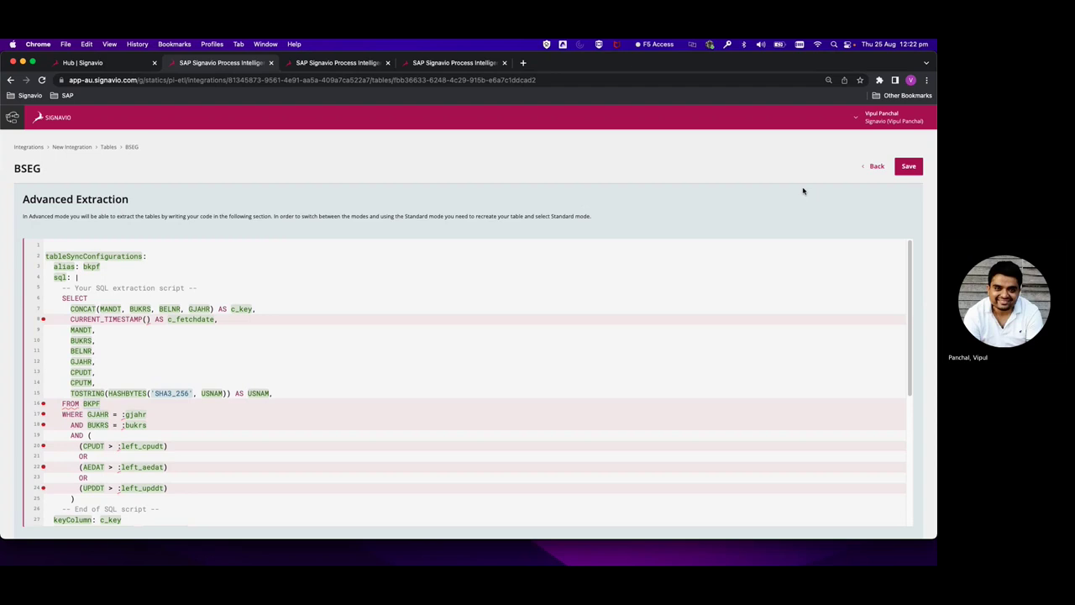
left_click(873, 166)
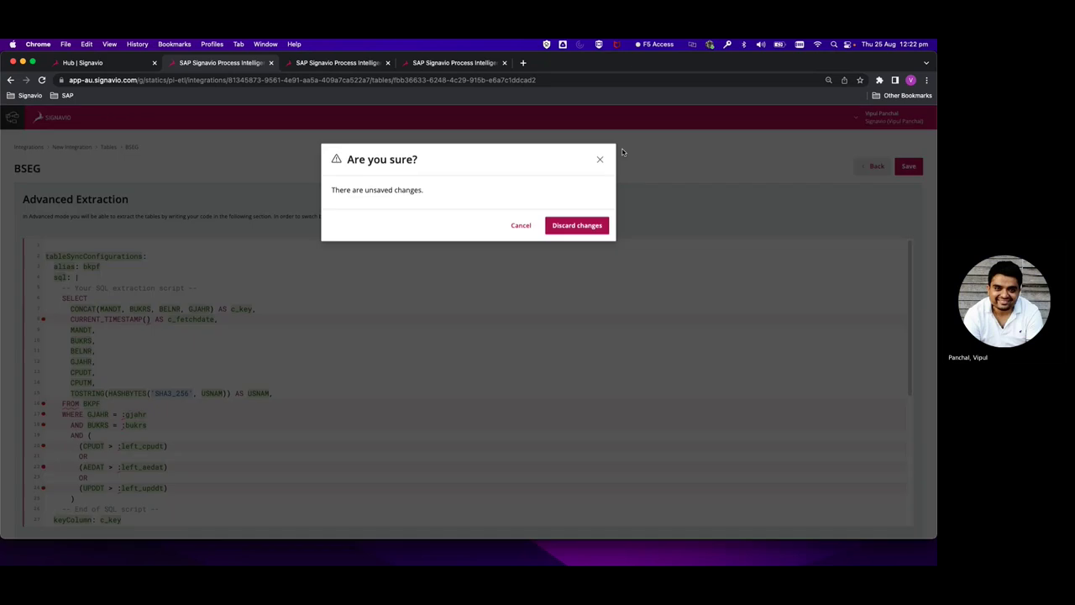
left_click(577, 226)
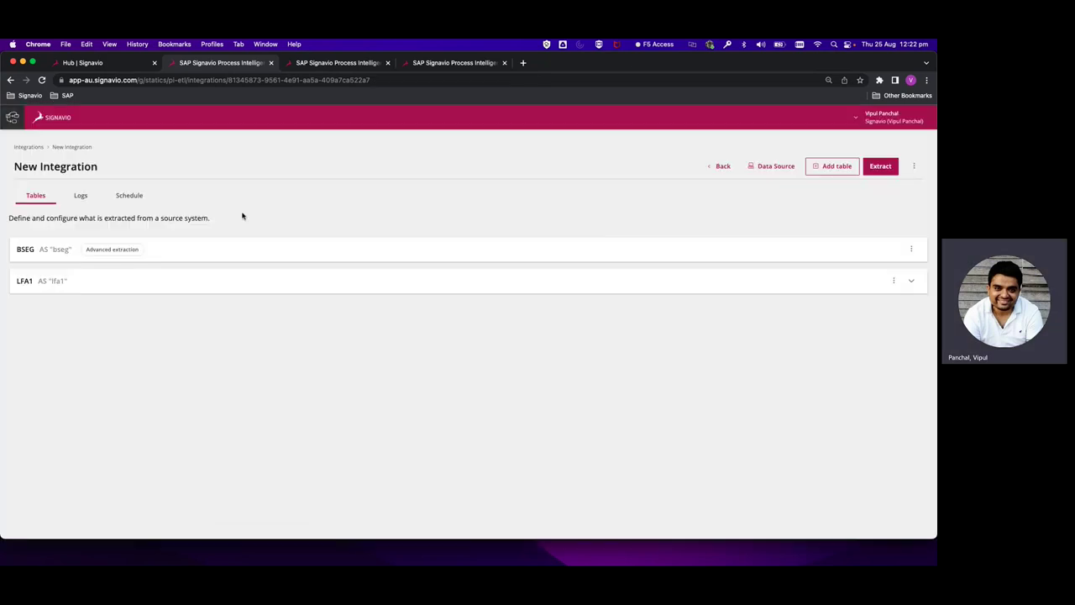
Return to the integrations overview and permanently delete the integration named New Integration
left_click(722, 167)
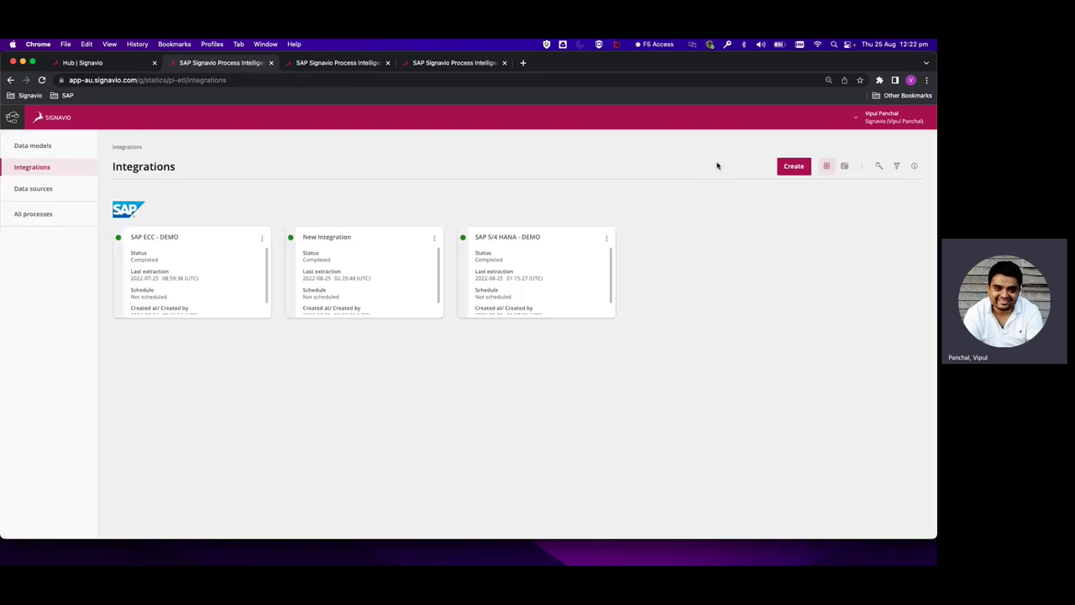
left_click(434, 239)
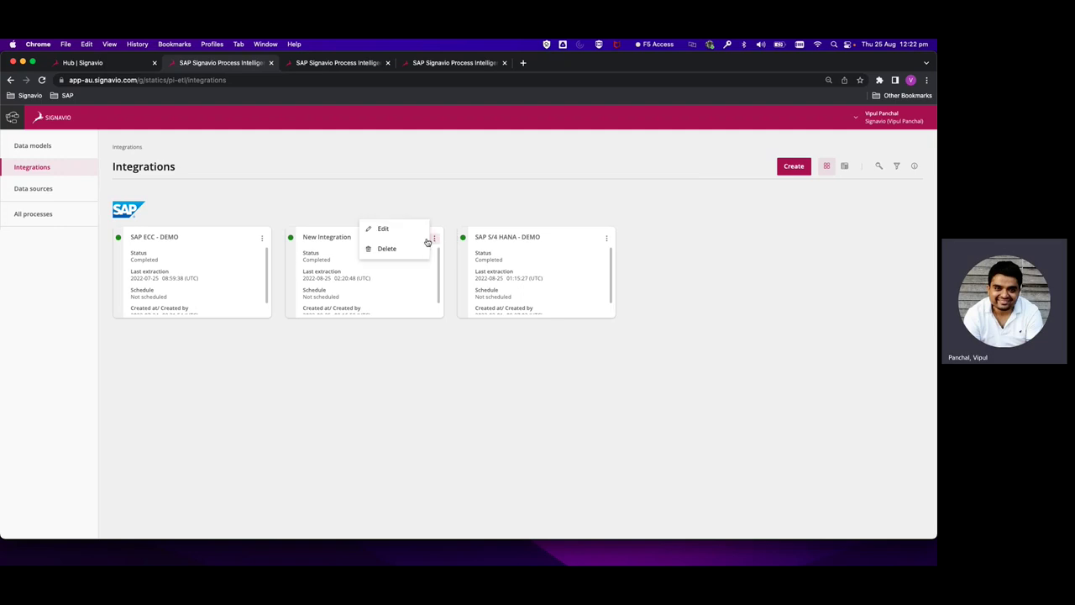
left_click(403, 249)
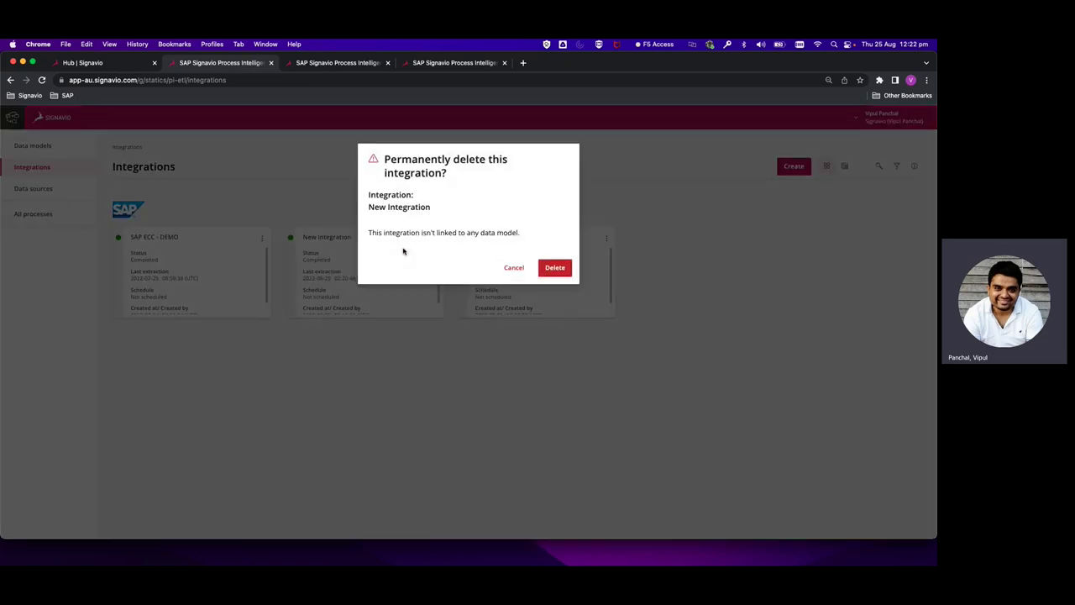
left_click(553, 268)
Open the SAP ECC - DEMO integration for editing and examine its tables and the columns of the BKPF table
left_click(262, 238)
left_click(241, 232)
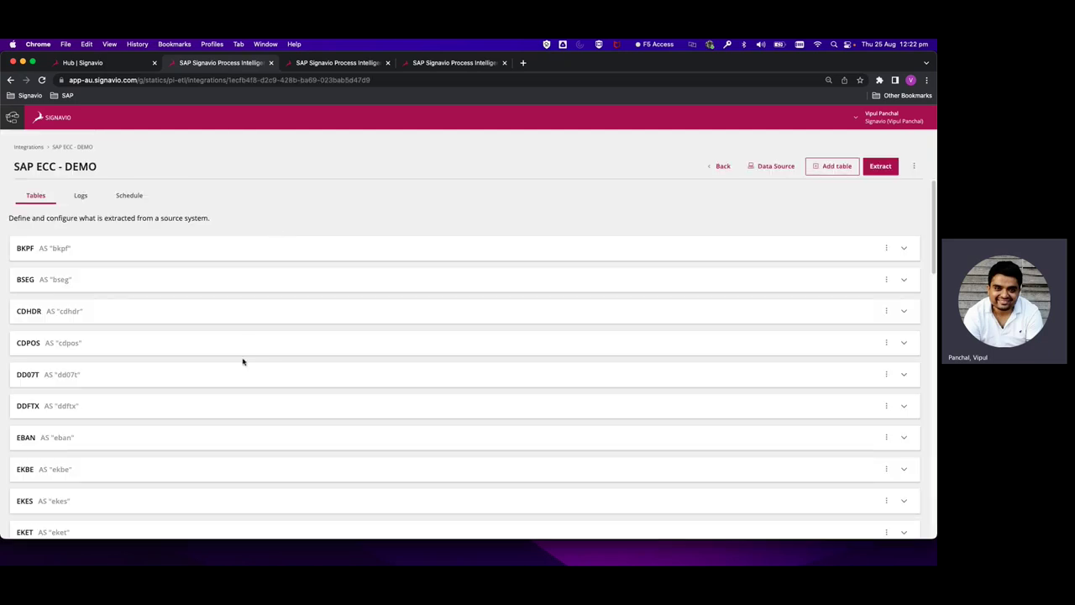
scroll(244, 357, "down", 3)
scroll(243, 361, "up", 3)
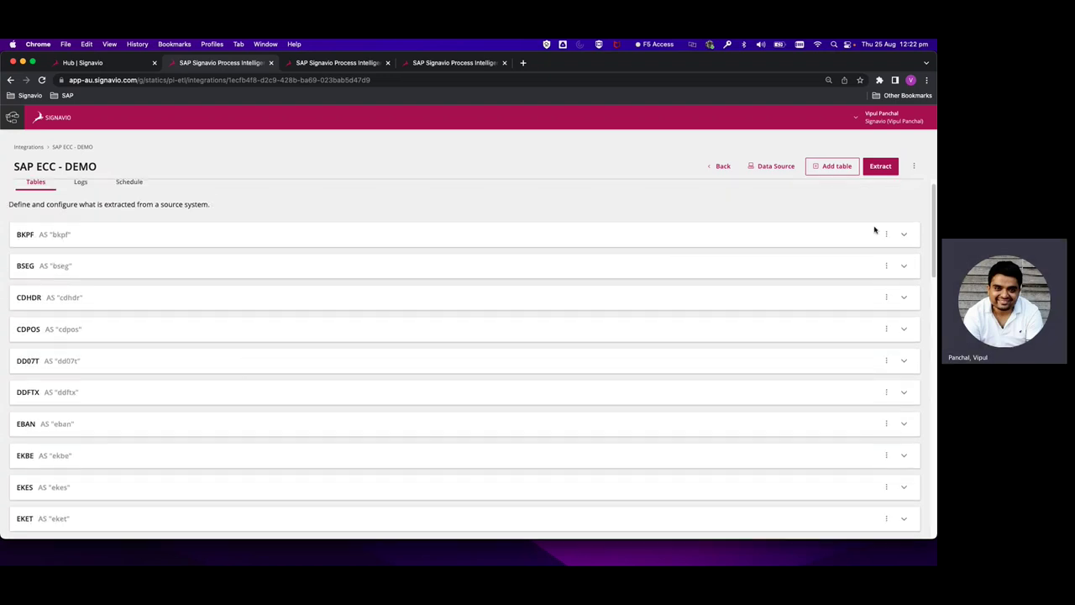
left_click(903, 236)
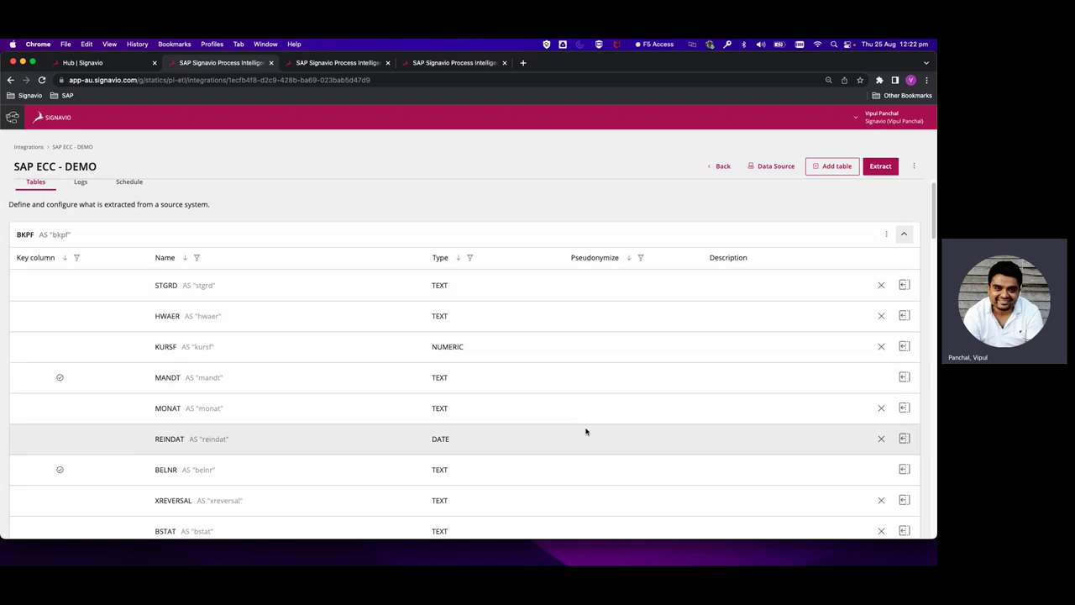
scroll(586, 436, "down", 2)
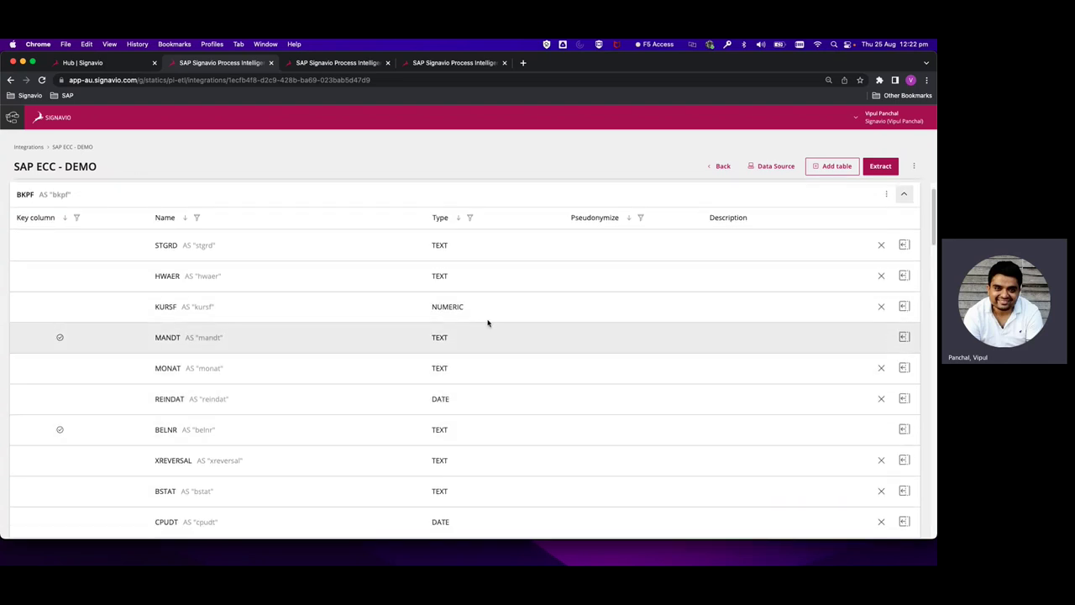
Examine the edit options of the MANDT key column and the remaining columns of the BKPF table, and collapse the table
left_click(904, 338)
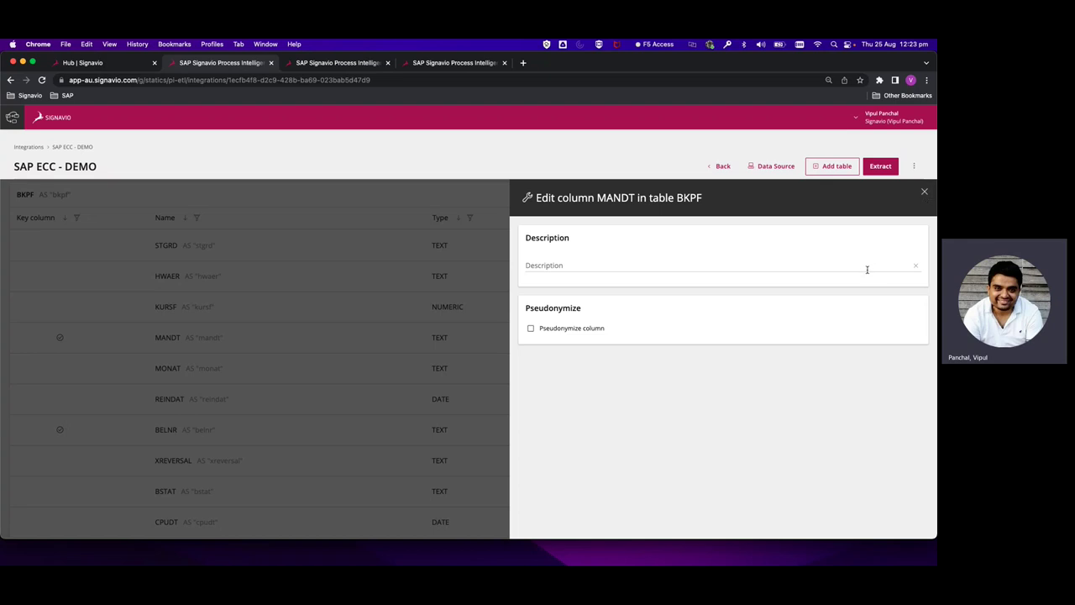
left_click(924, 192)
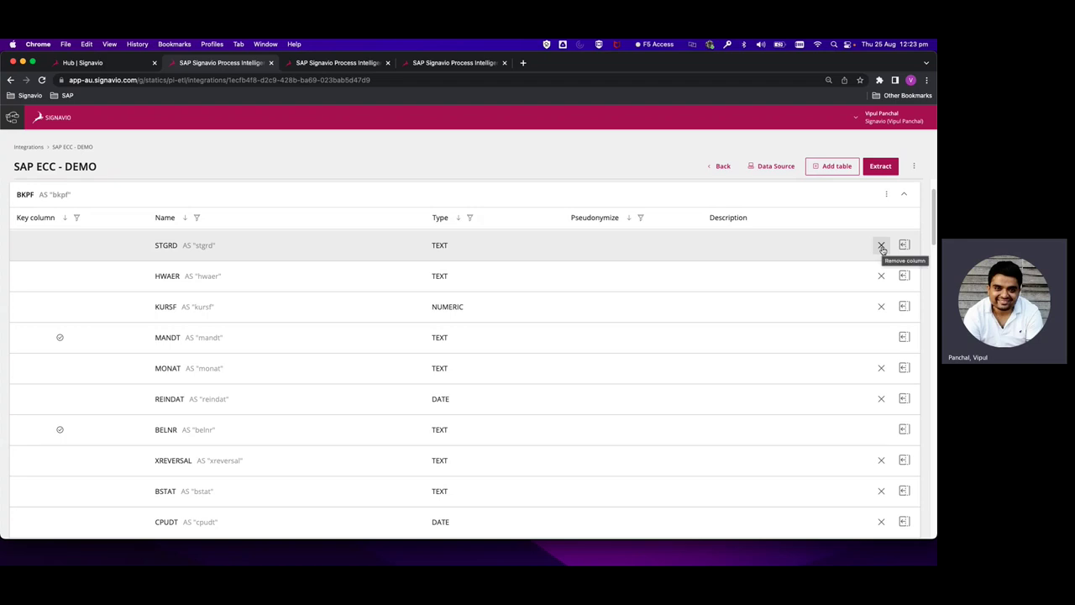
scroll(837, 352, "down", 2)
scroll(837, 352, "down", 10)
scroll(837, 352, "down", 6)
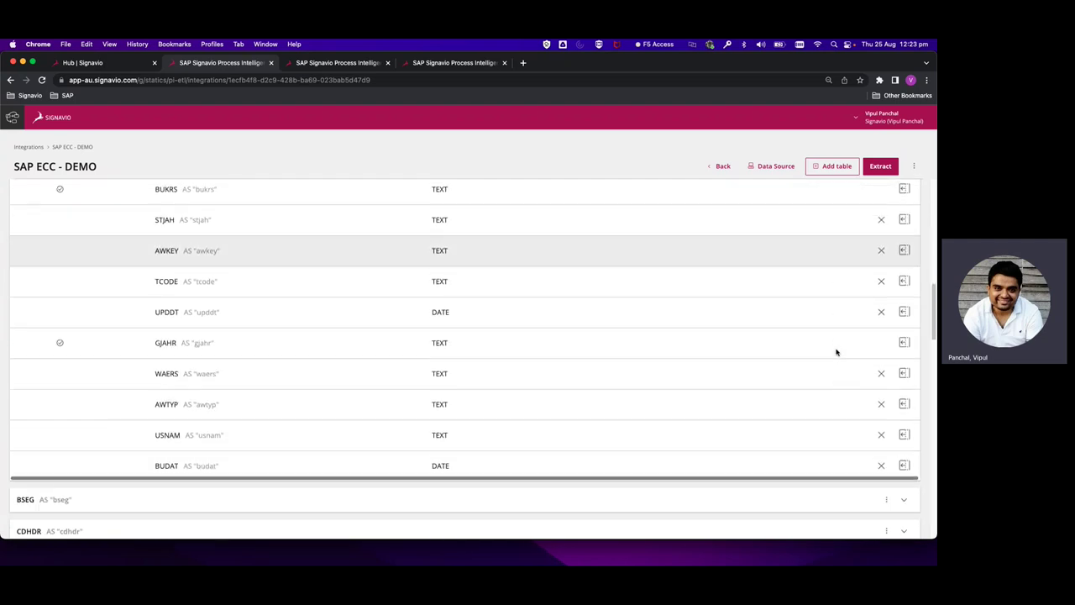
scroll(836, 352, "down", 1)
scroll(836, 352, "up", 14)
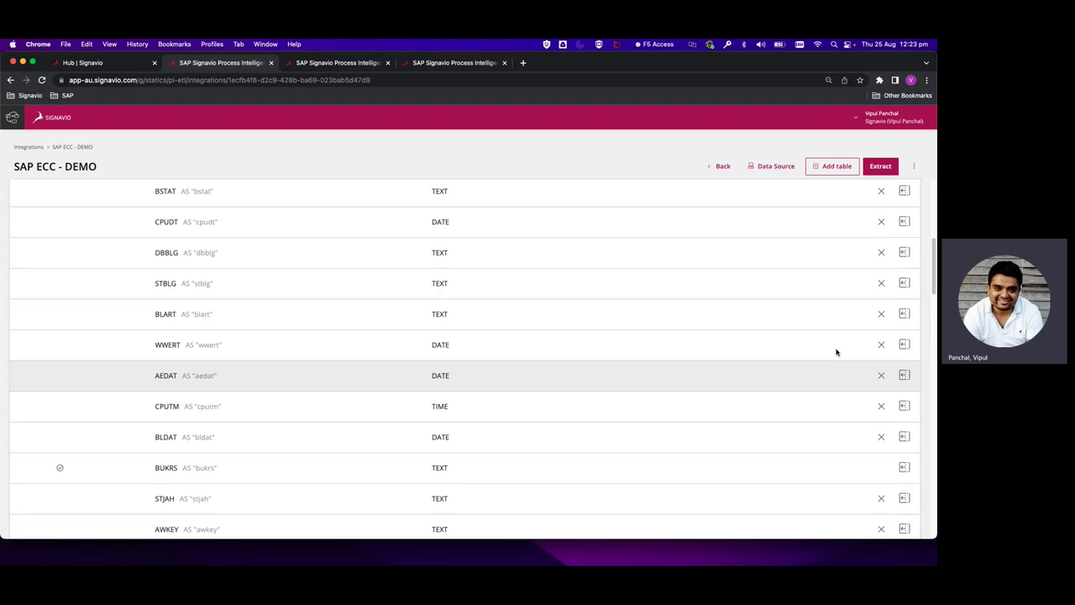
scroll(837, 352, "up", 5)
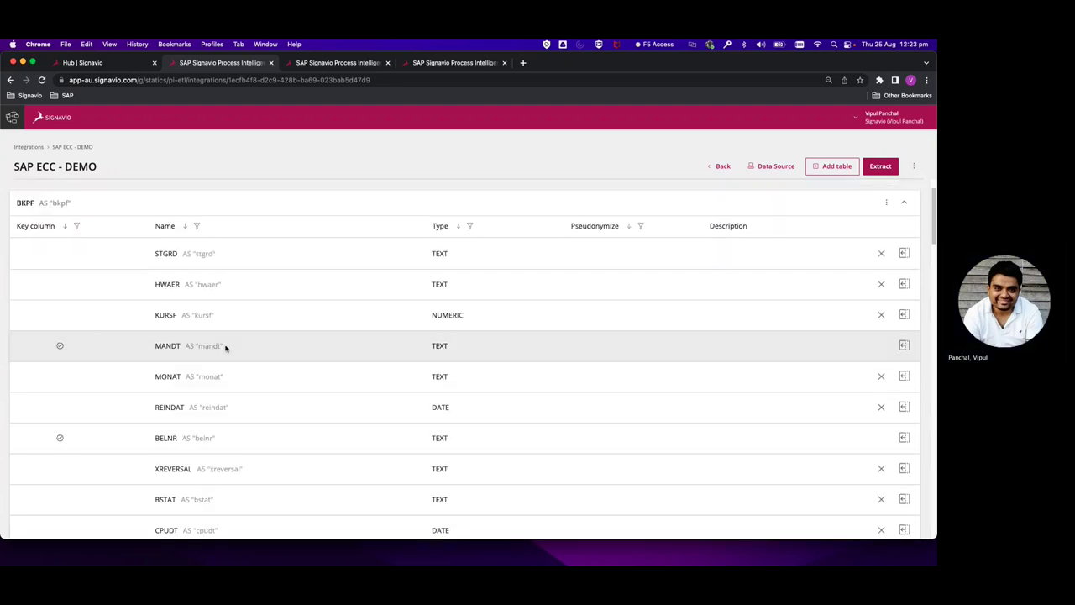
left_click(904, 203)
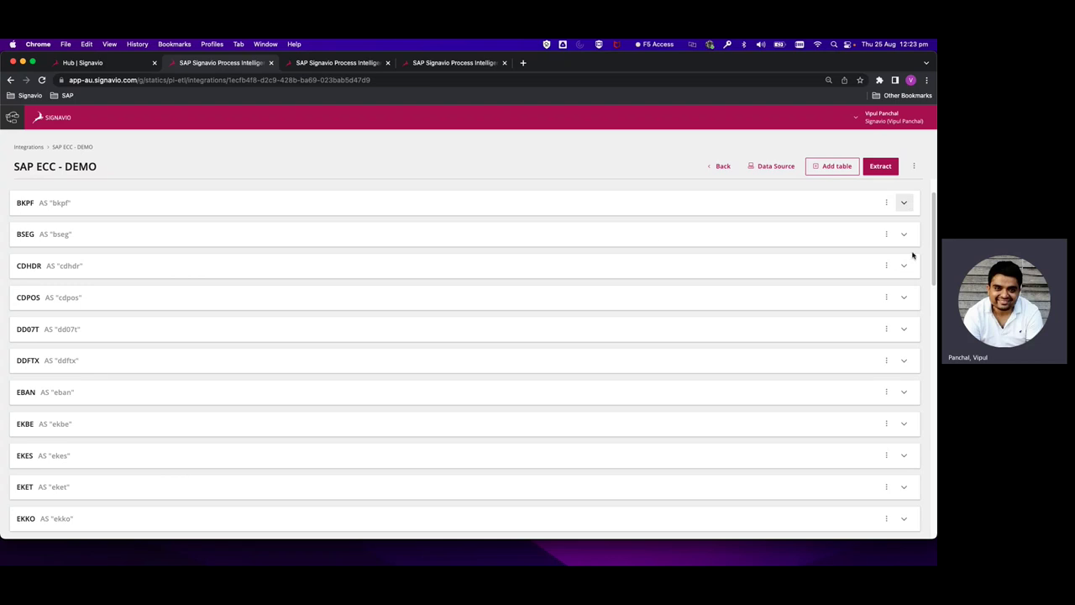
Open the BSEG table's configuration, examine its partition strategy, delta criteria and SQL filter, and return to the table list
left_click(886, 234)
left_click(863, 228)
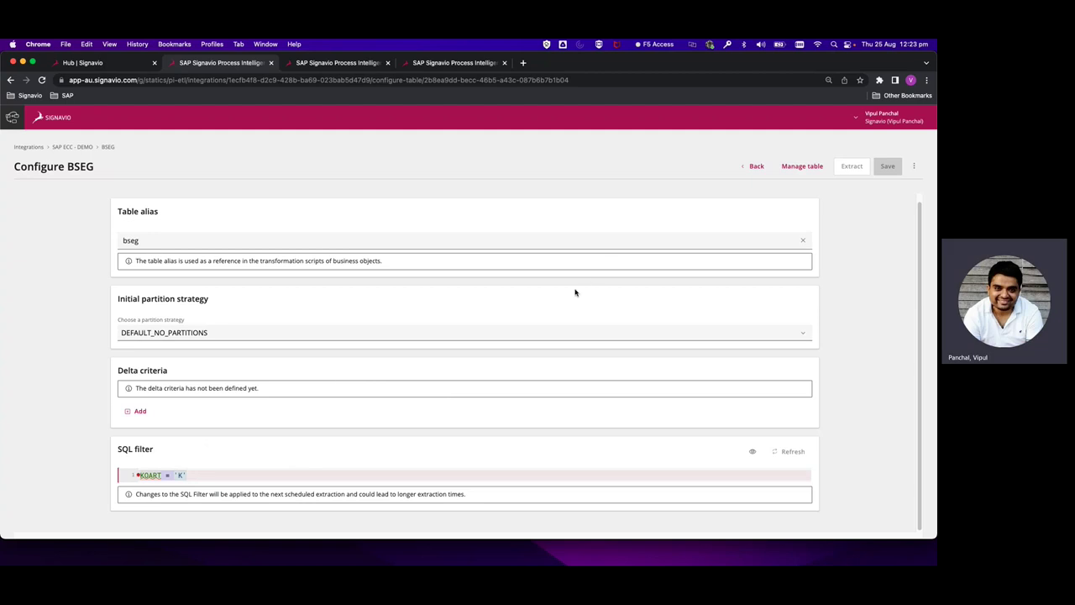
left_click(744, 166)
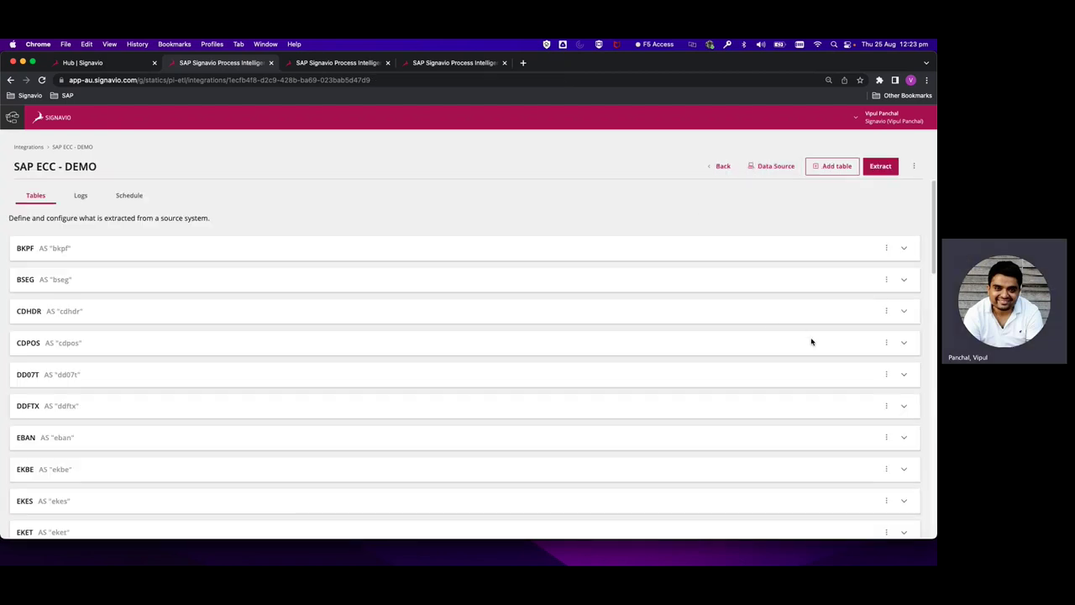
Open the CDPOS table's configuration, examine its static-value partitions, delta criteria and SQL filter, and return to the table list
left_click(884, 344)
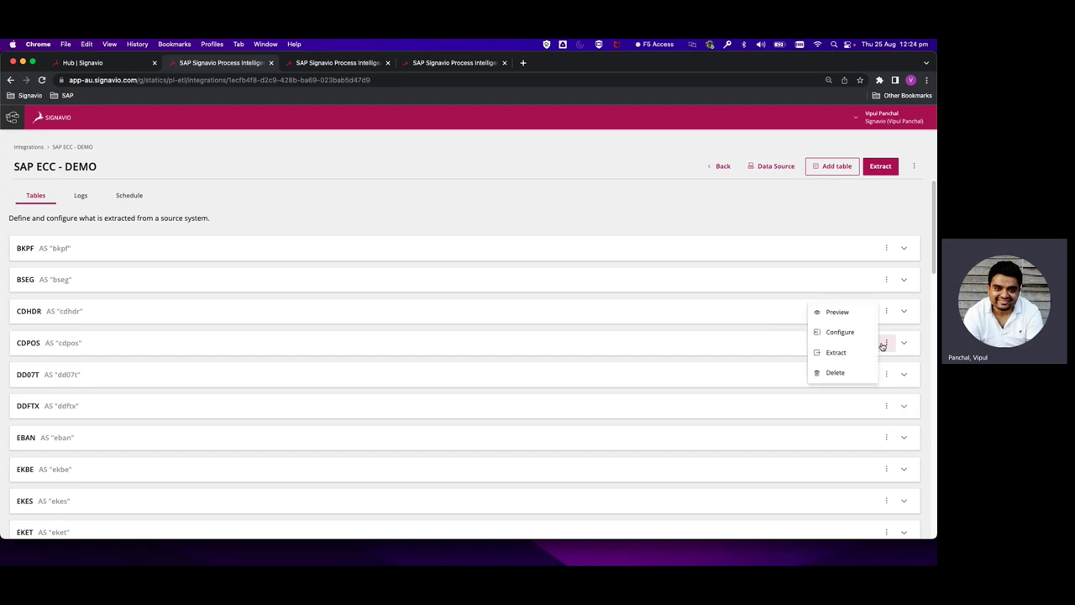
left_click(840, 333)
scroll(512, 322, "down", 3)
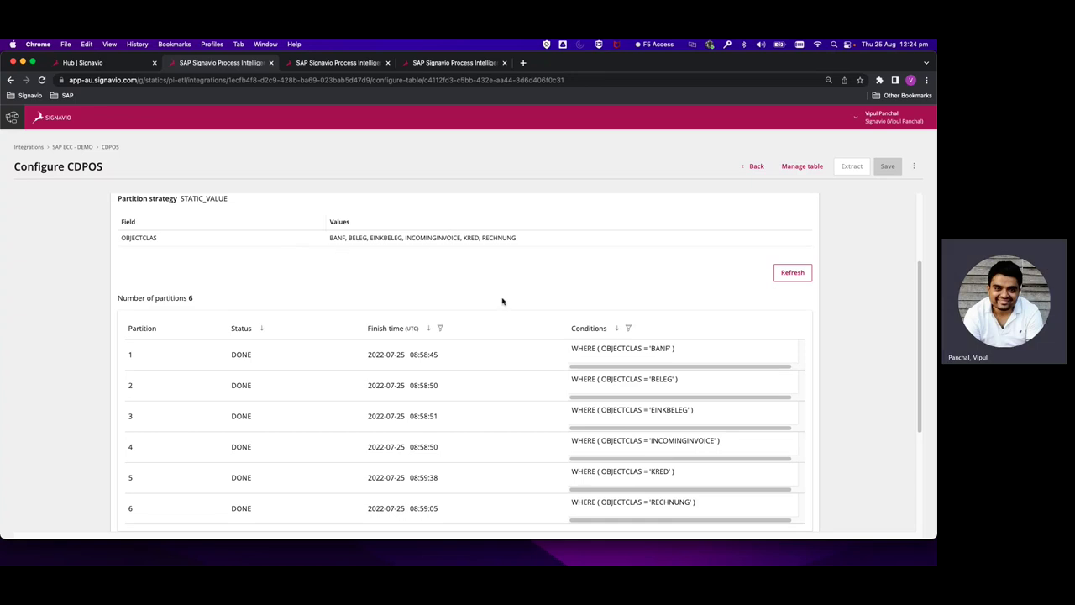
scroll(339, 264, "up", 1)
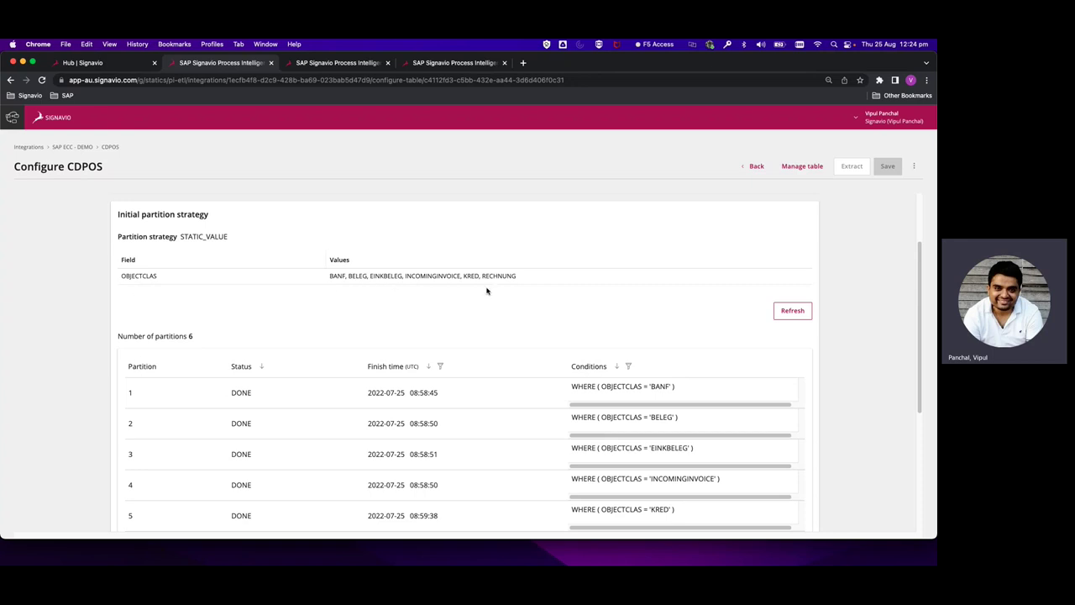
scroll(486, 294, "down", 2)
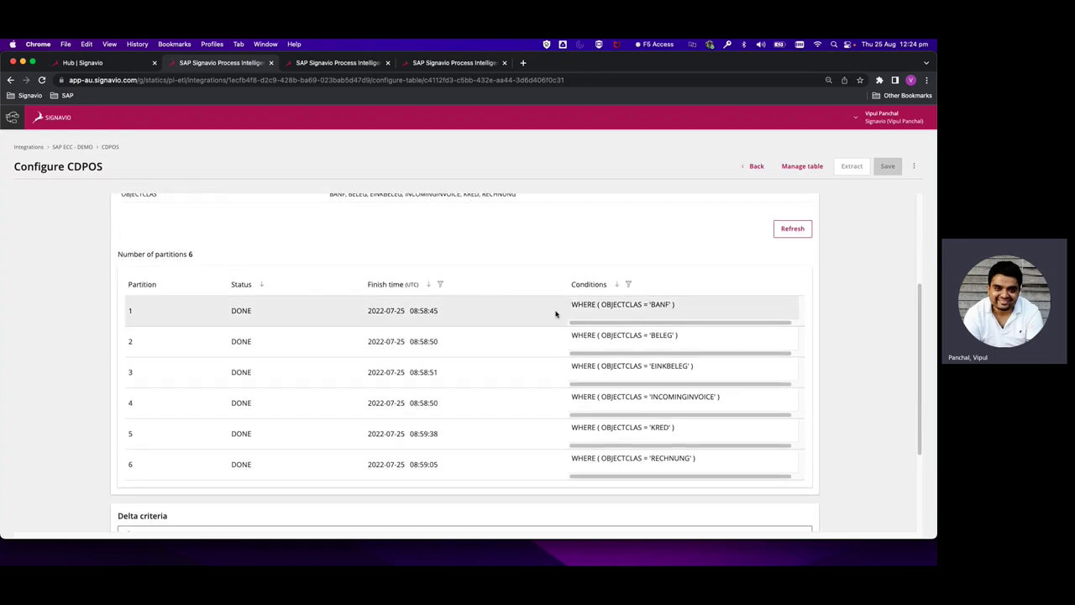
scroll(543, 377, "up", 1)
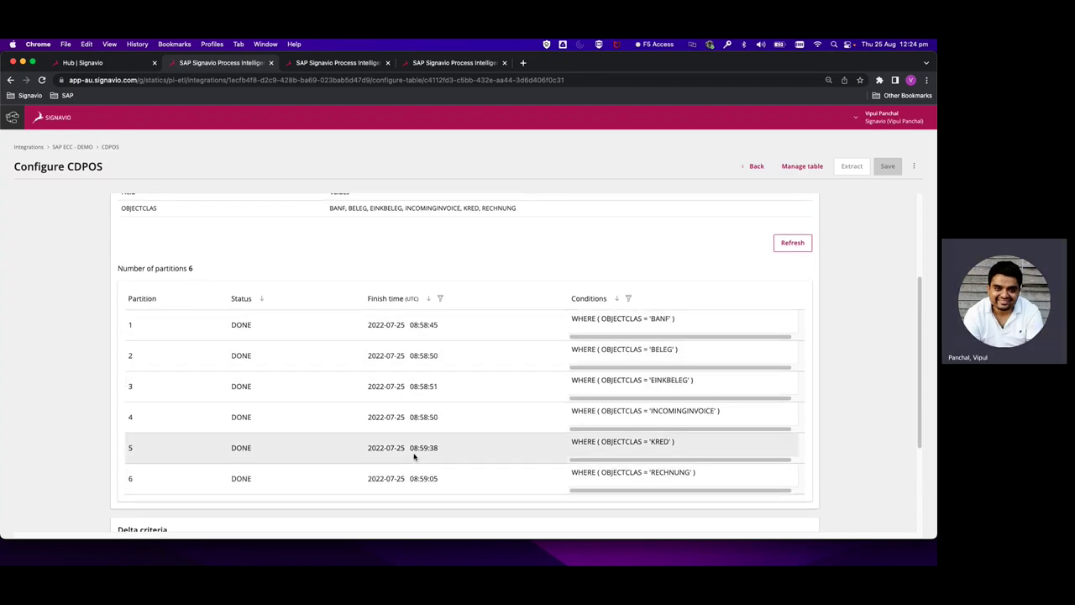
scroll(417, 465, "down", 2)
scroll(414, 465, "down", 3)
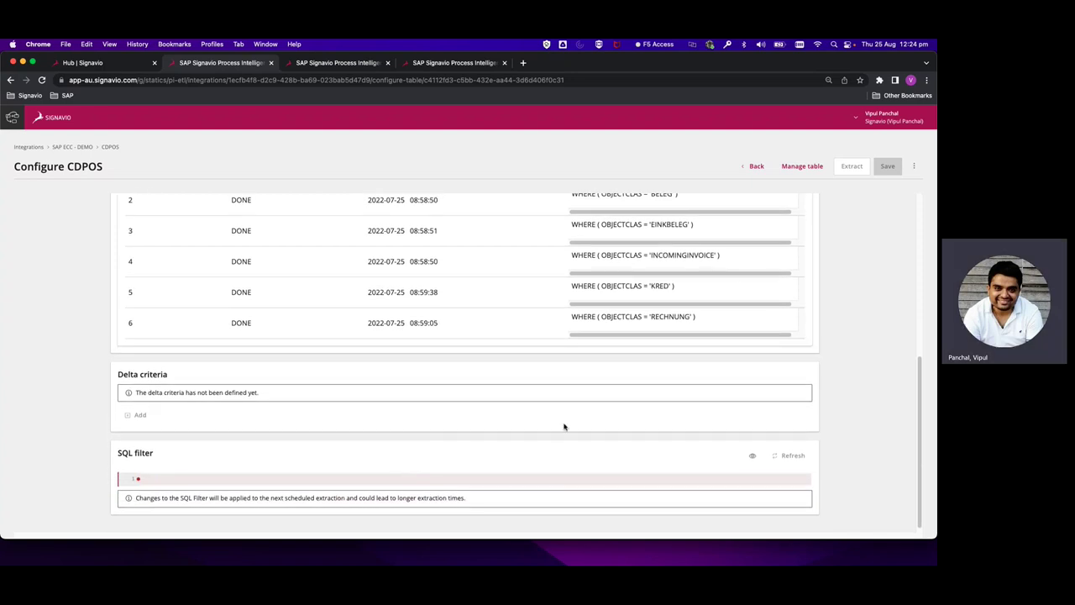
left_click(753, 167)
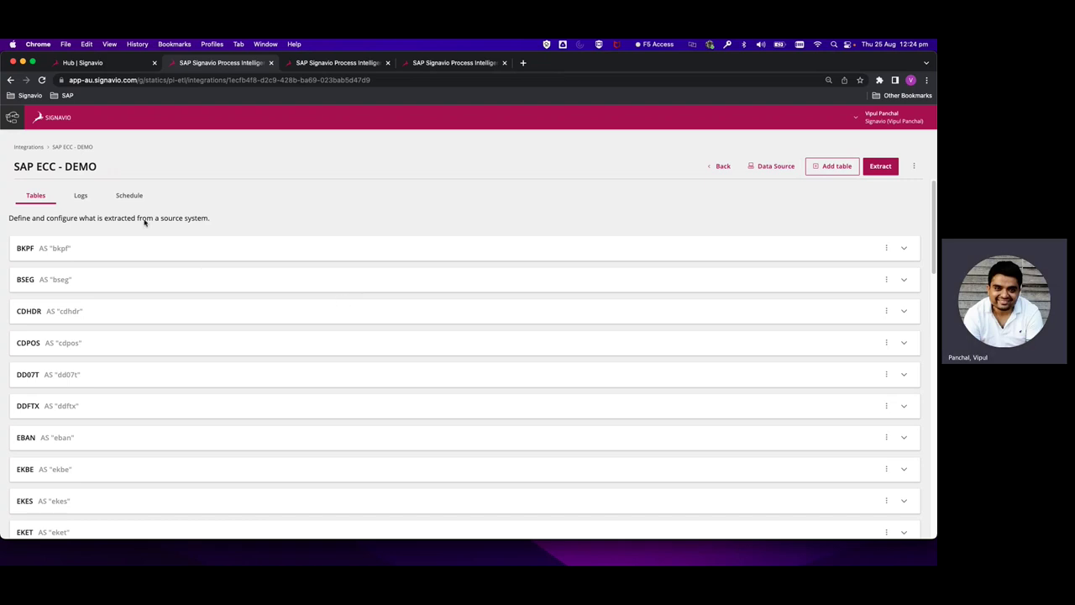
Open the DDFTX table's configuration, examine its SQL filter on language and table names, and return to the table list
left_click(886, 405)
left_click(861, 396)
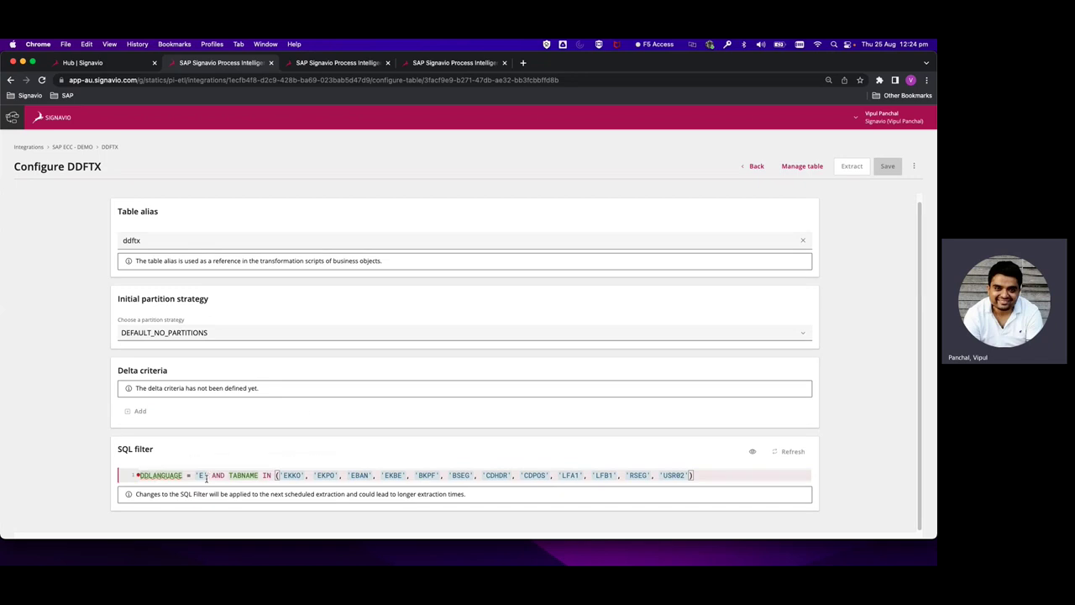
left_click(756, 167)
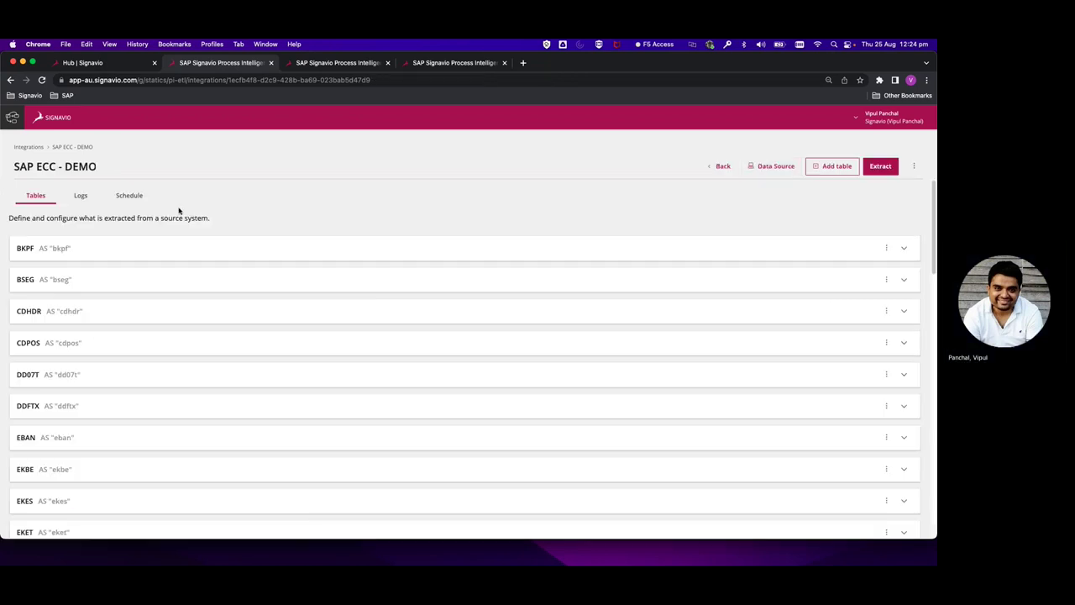
Open the integration's execution history and examine the canceled extraction's per-table status, rows, durations, conditions and messages
left_click(84, 202)
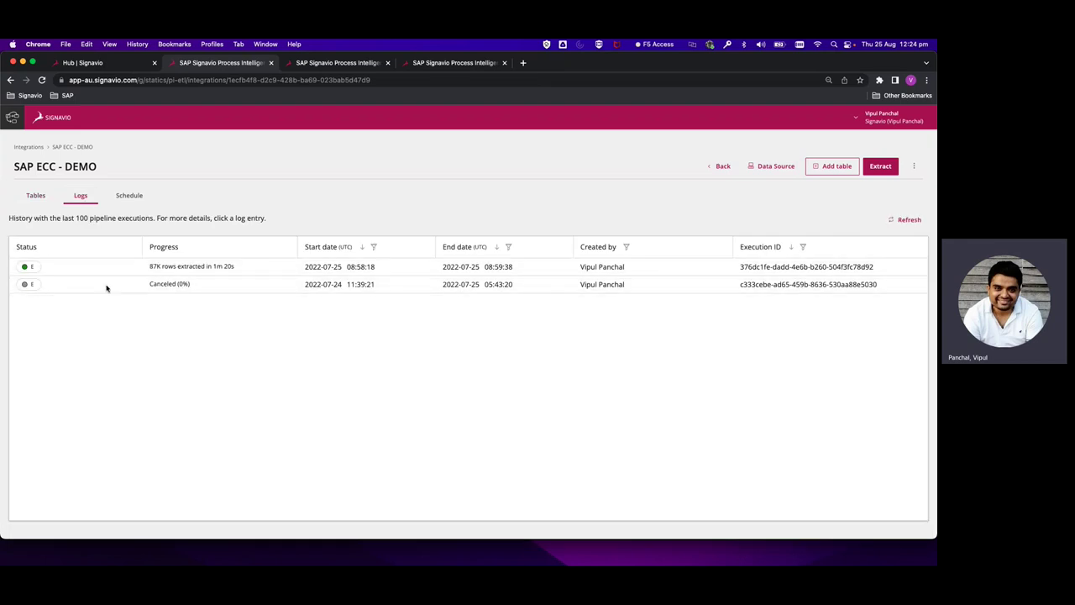
left_click(106, 288)
left_click(100, 296)
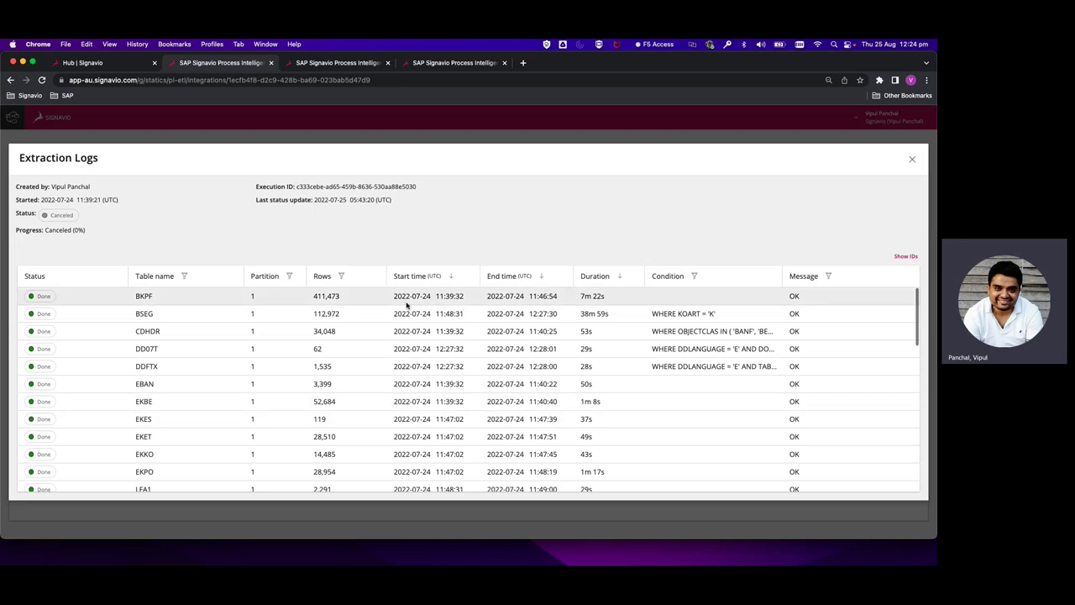
scroll(408, 410, "down", 1)
scroll(408, 410, "down", 4)
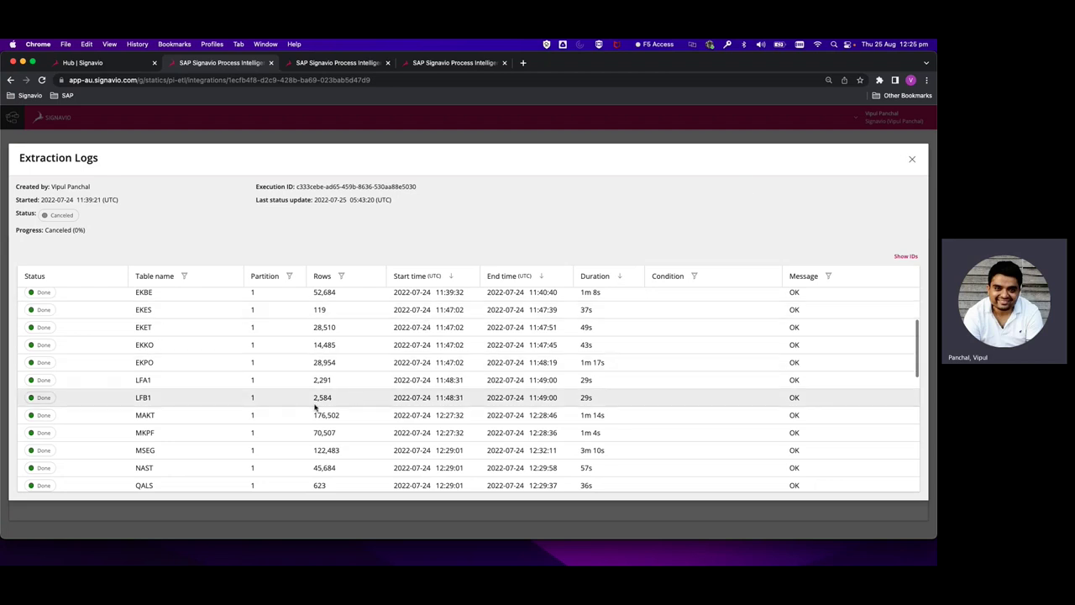
scroll(270, 446, "down", 5)
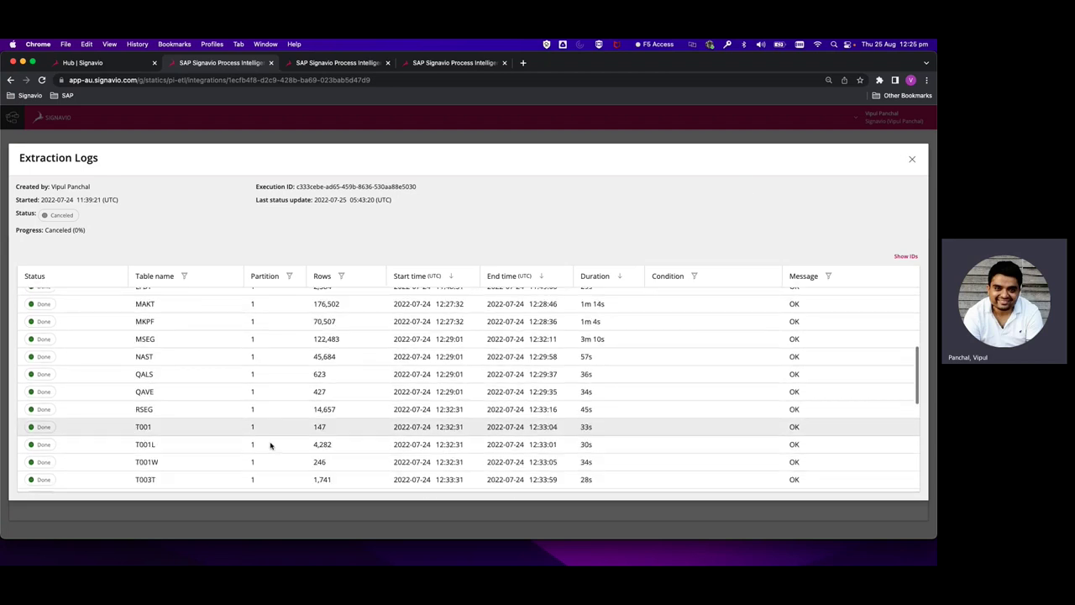
scroll(270, 446, "down", 5)
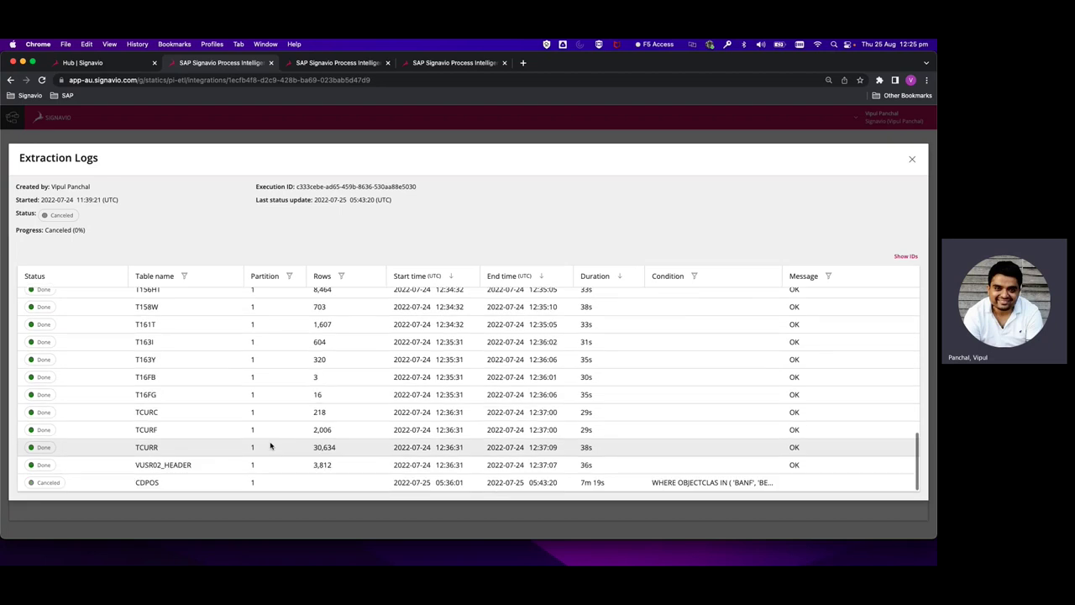
scroll(271, 446, "up", 15)
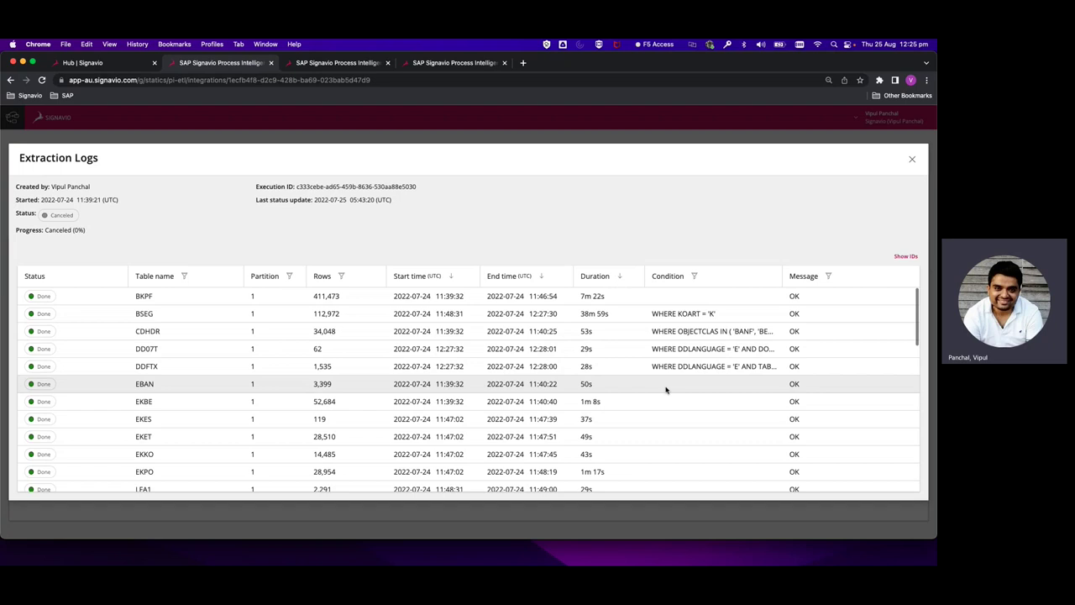
scroll(667, 442, "down", 4)
scroll(667, 443, "down", 12)
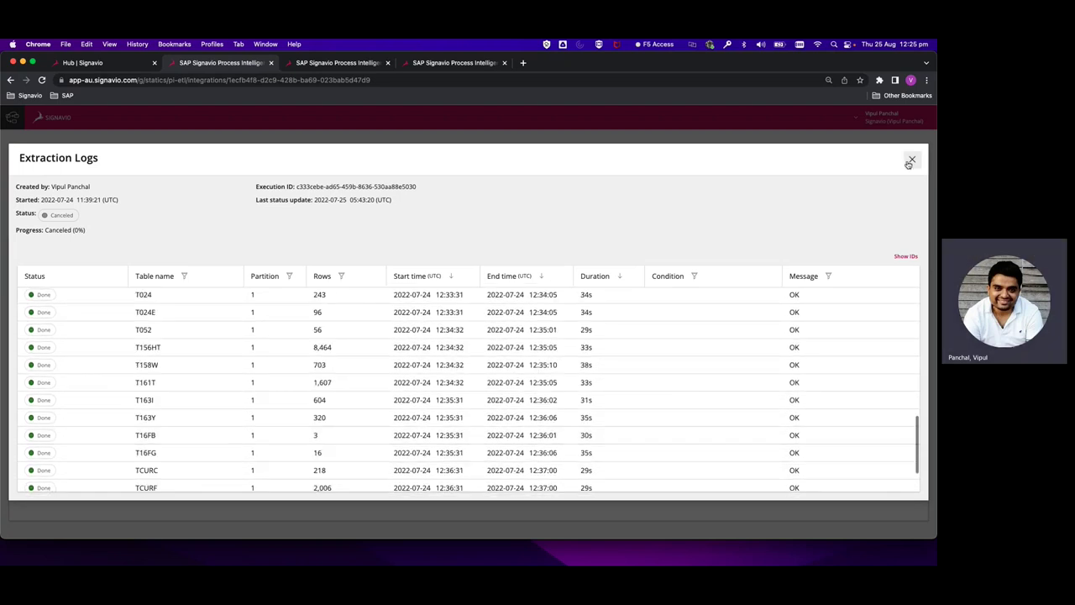
left_click(910, 161)
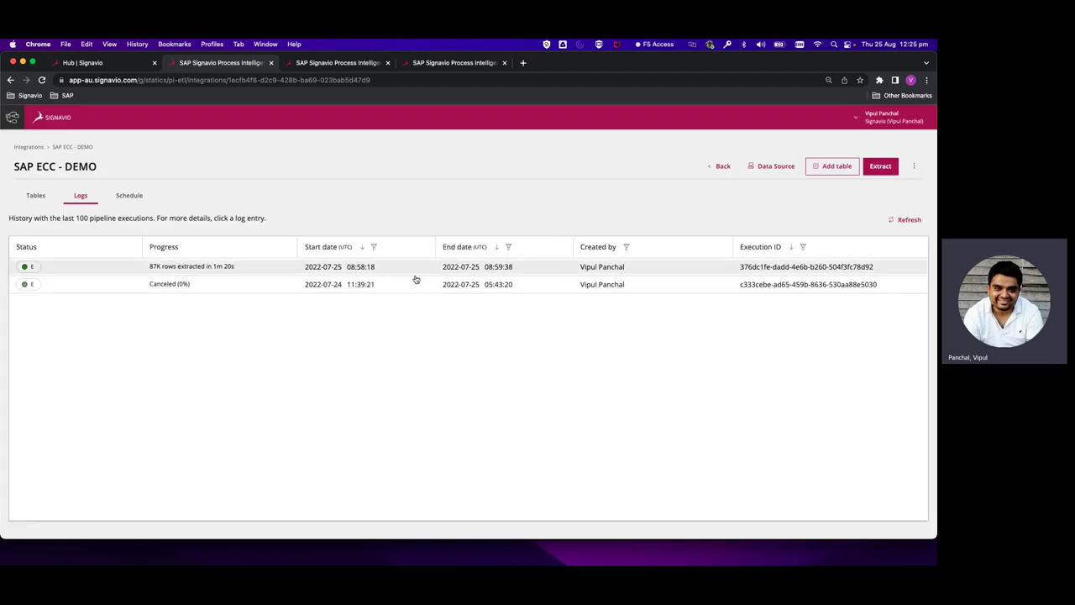
Examine the completed extraction's log for the CDPOS partitions and return to the integrations overview
left_click(418, 271)
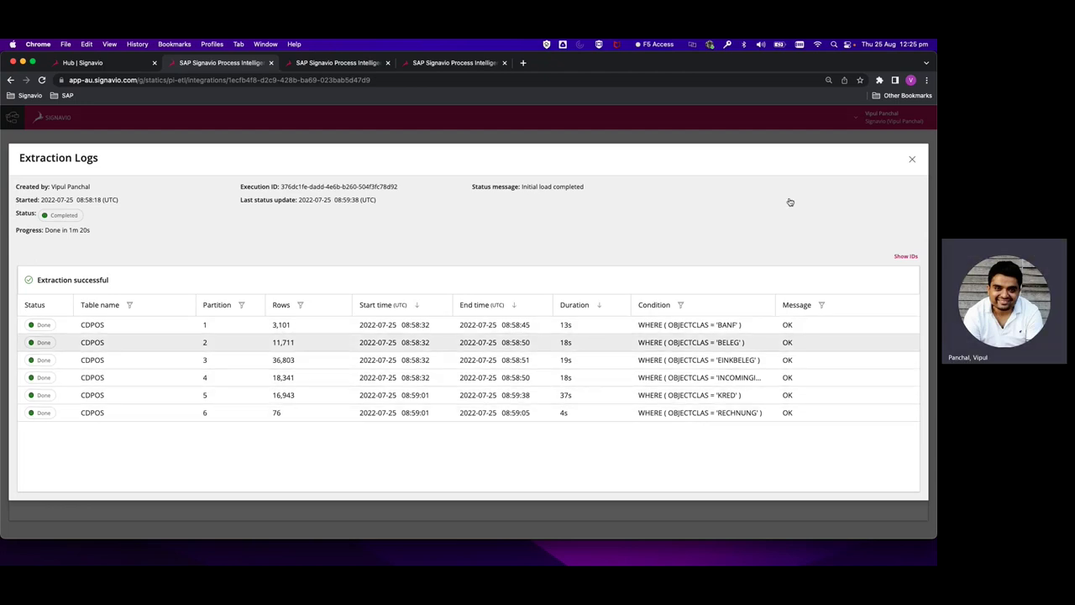
left_click(911, 161)
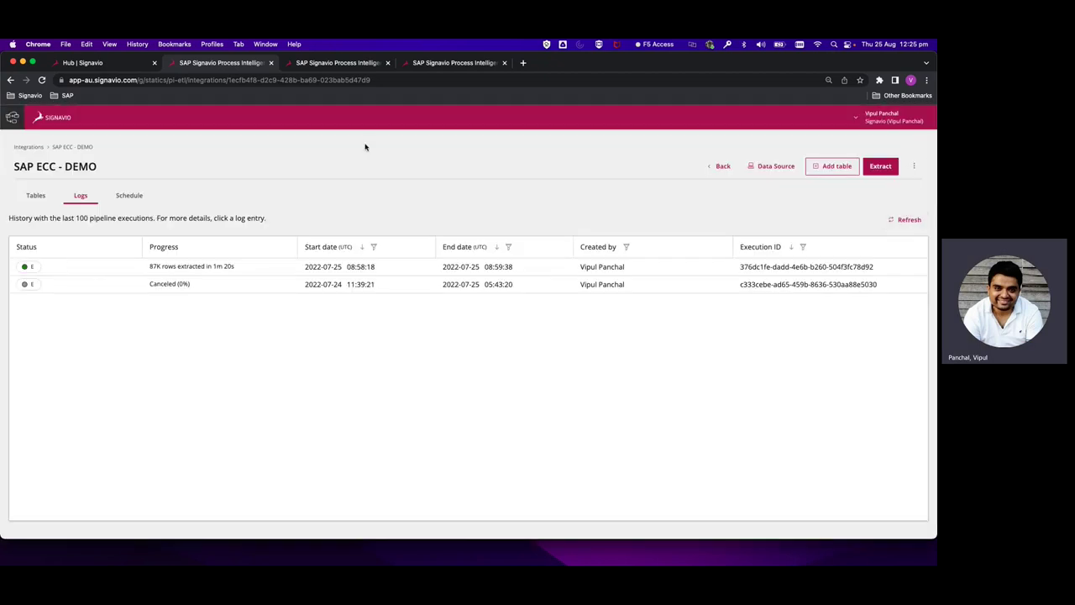
left_click(714, 167)
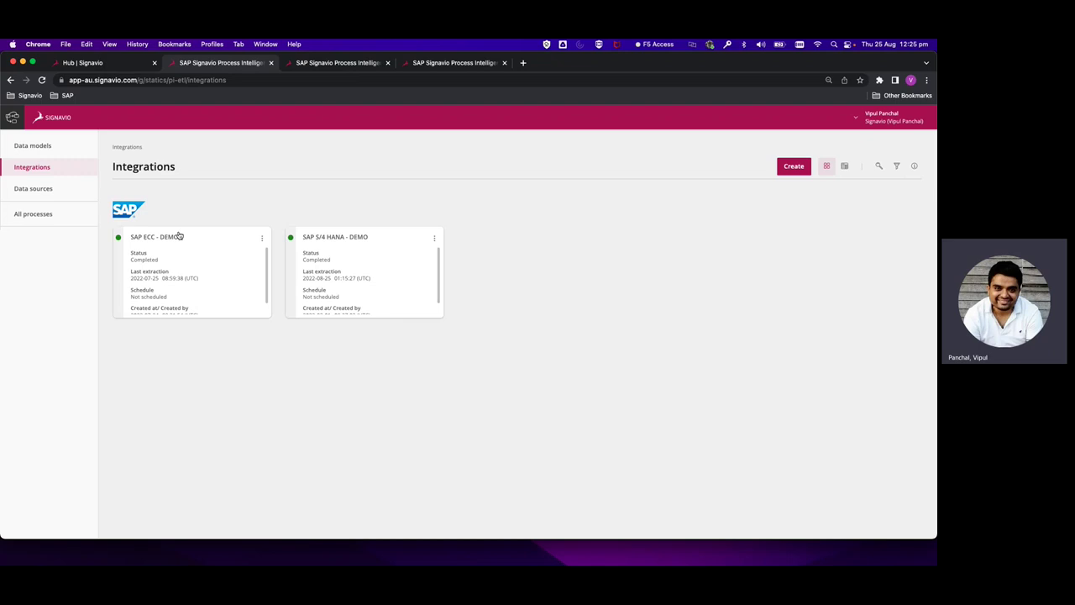
Open the data models overview and permanently delete the data model named New data model, acknowledging the consequences
left_click(79, 151)
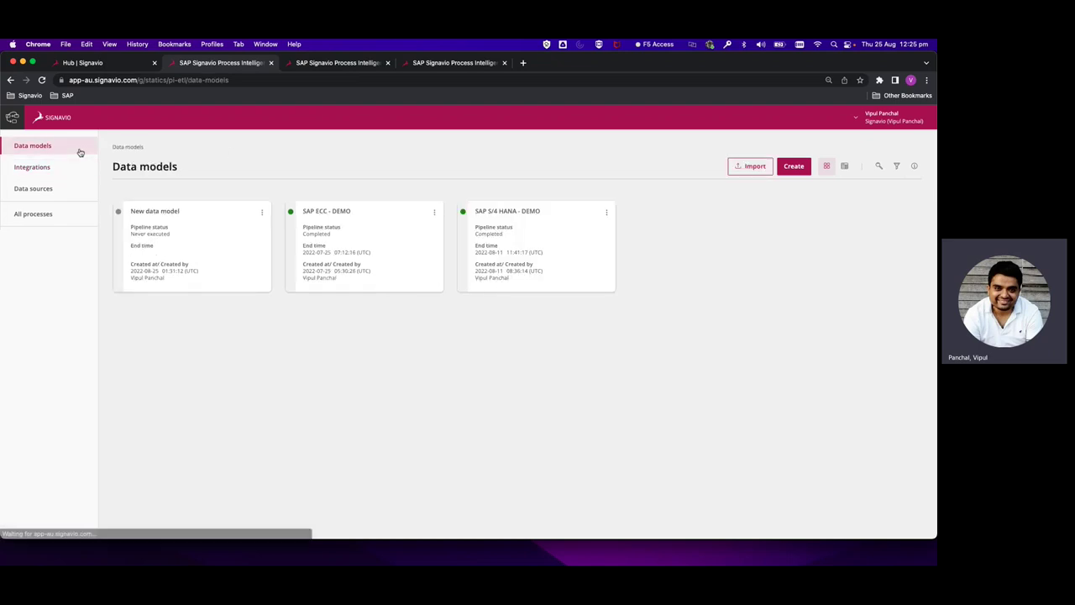
right_click(263, 217)
left_click(232, 271)
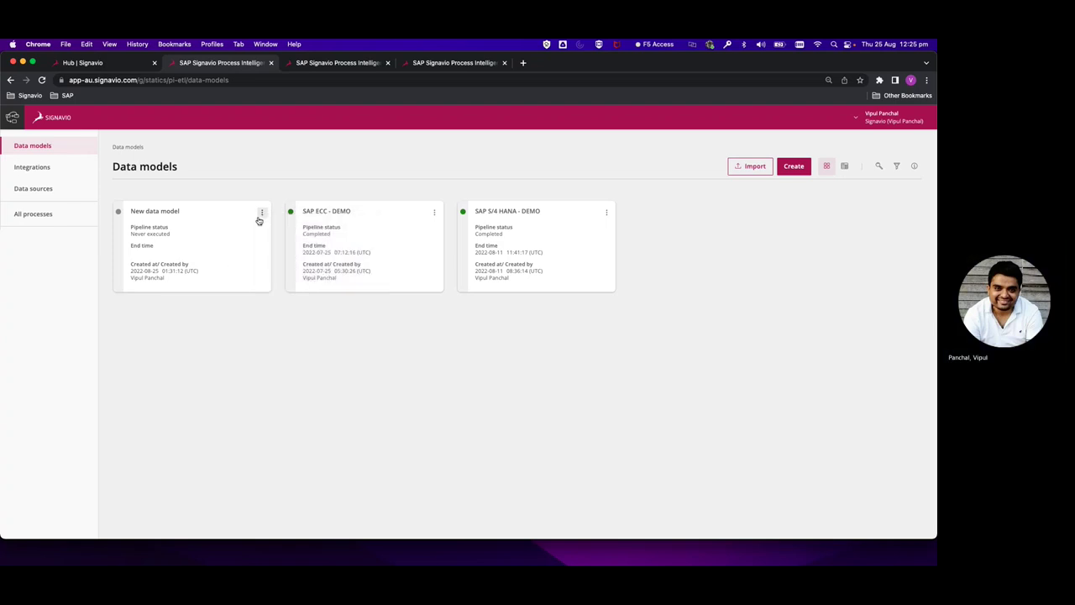
left_click(262, 214)
left_click(240, 235)
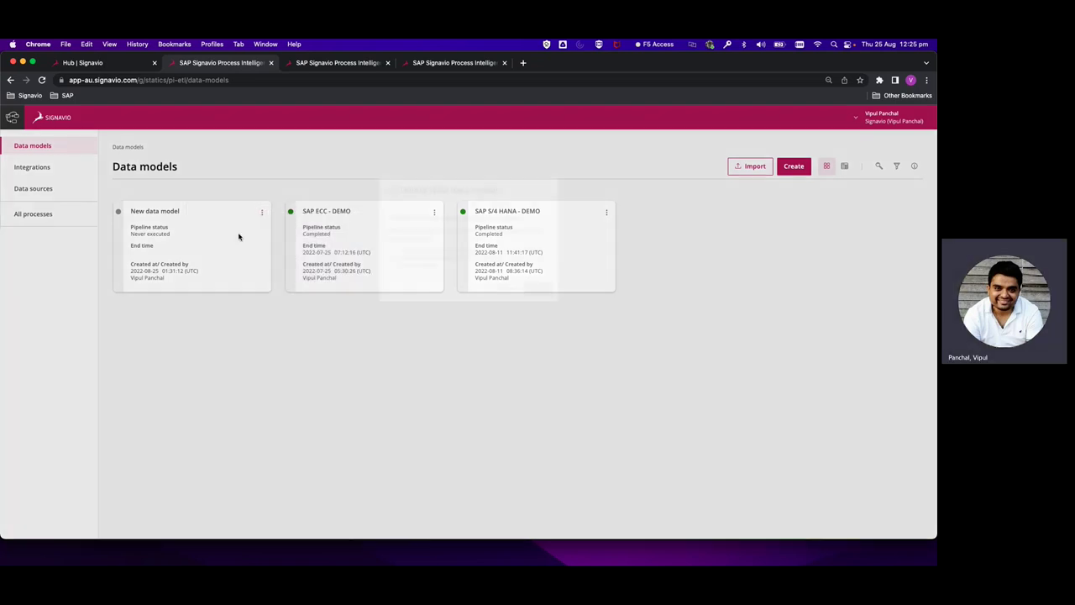
left_click(463, 247)
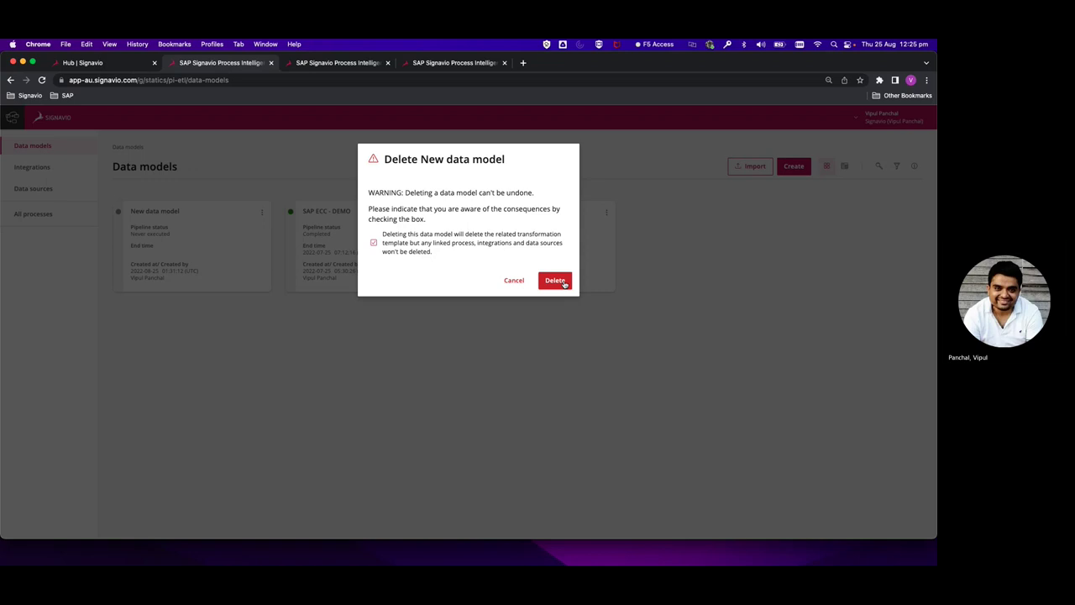
left_click(556, 280)
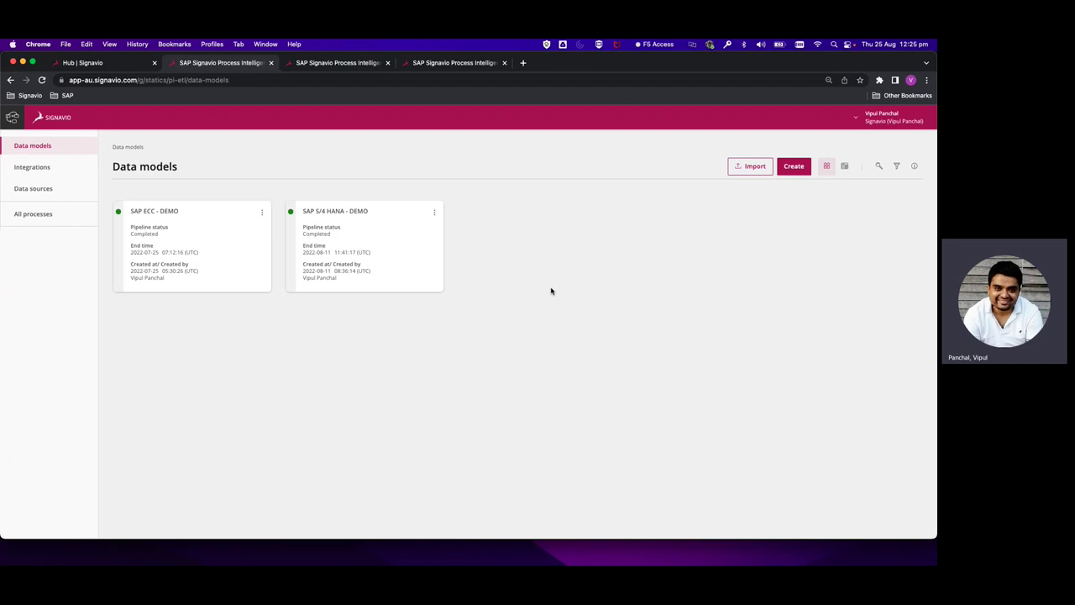
Start a new data model with SAP as its enterprise source system, keeping the suggested name
left_click(798, 171)
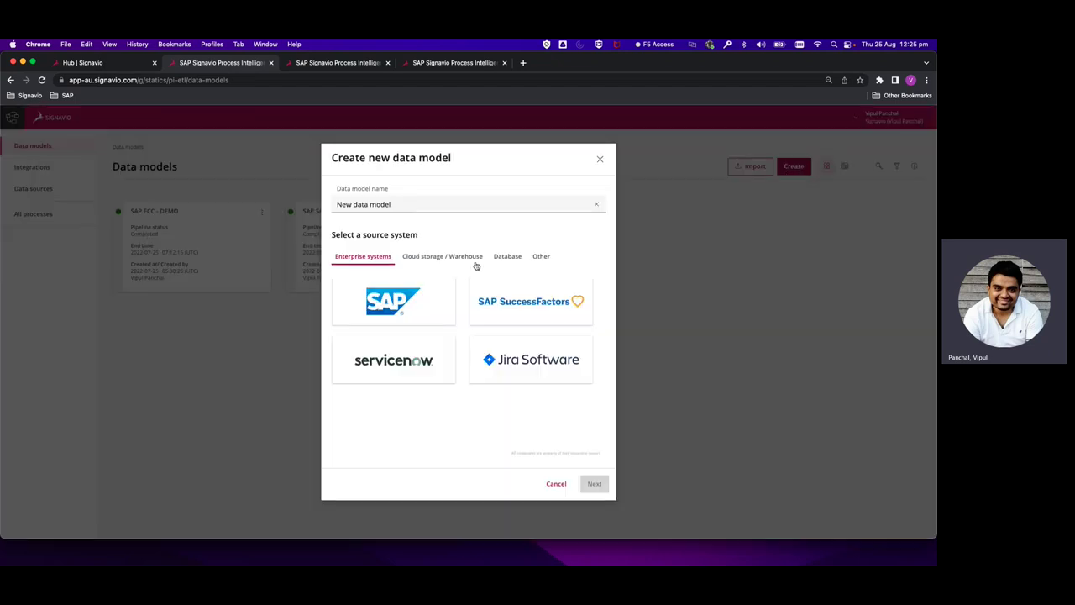
left_click(436, 296)
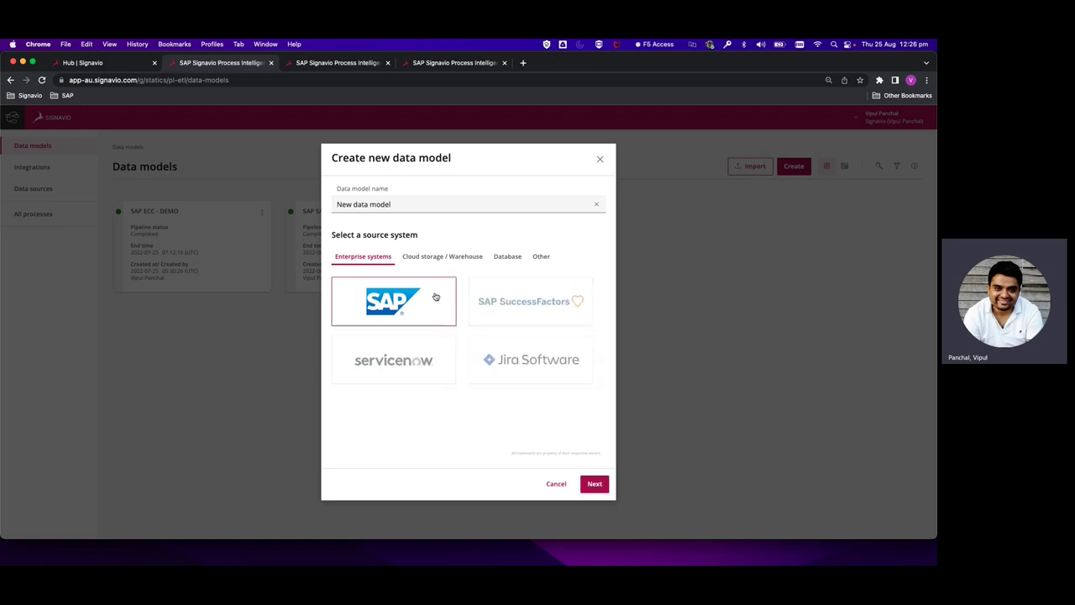
left_click(593, 485)
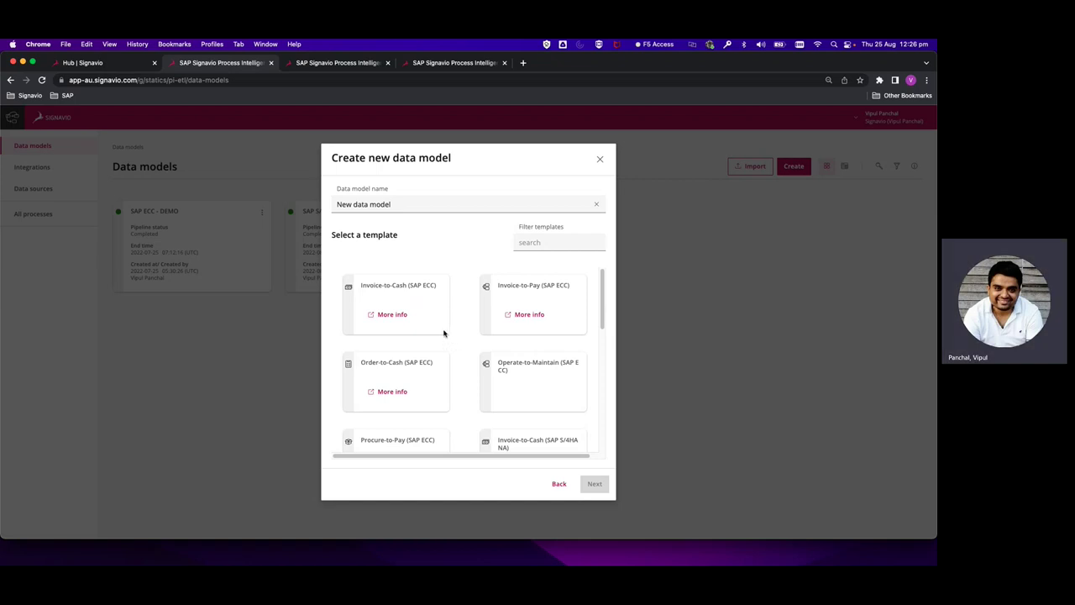
Look through the available SAP ECC, S/4HANA, utilities and blank templates for the new data model
scroll(443, 334, "down", 1)
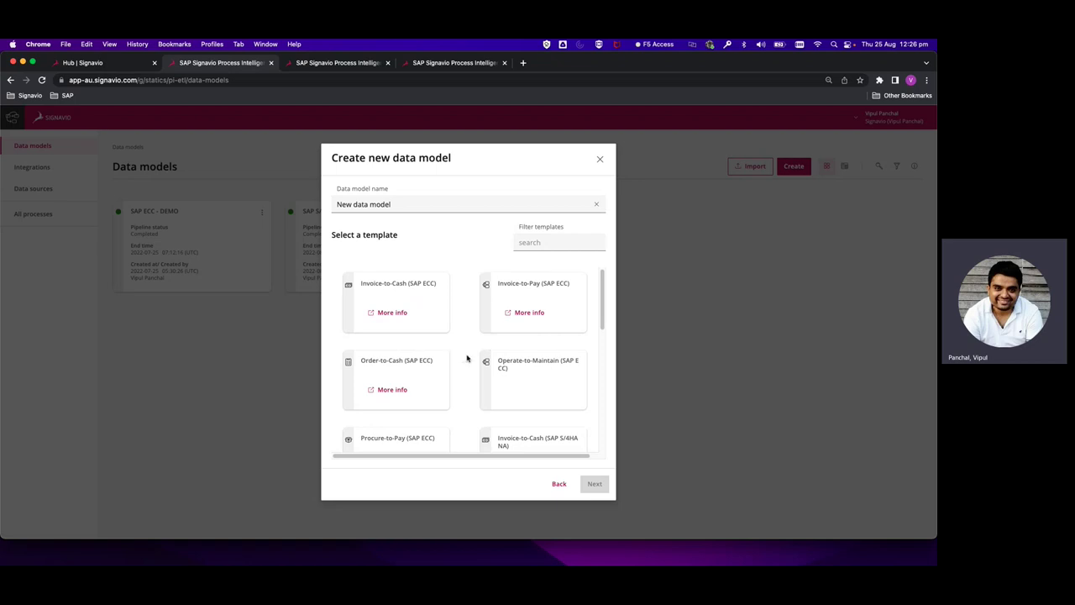
scroll(464, 358, "down", 1)
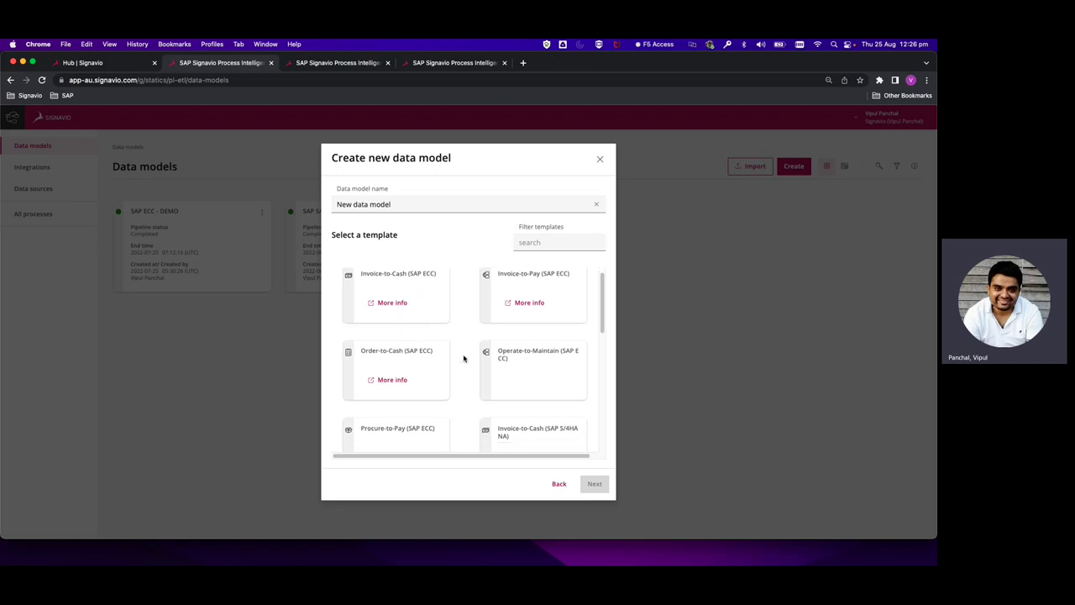
scroll(464, 359, "up", 1)
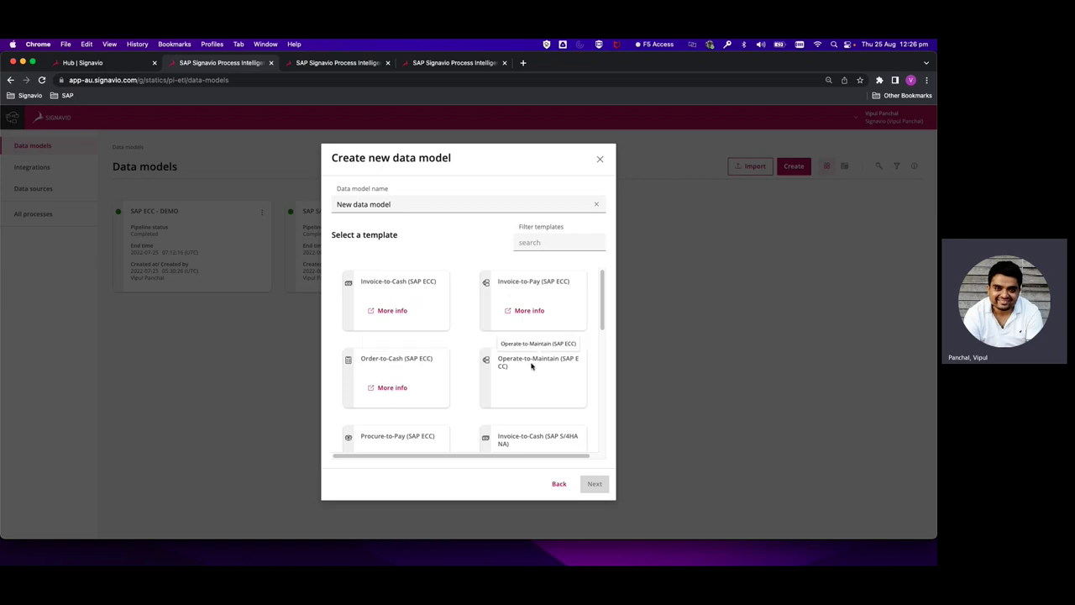
scroll(449, 377, "down", 3)
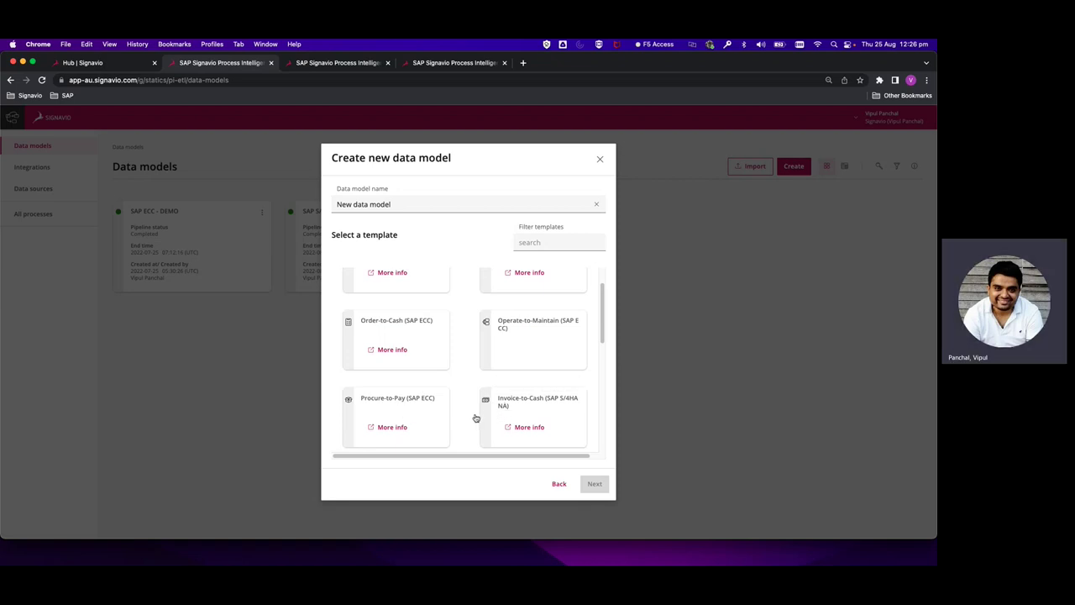
scroll(475, 418, "down", 5)
scroll(476, 418, "down", 3)
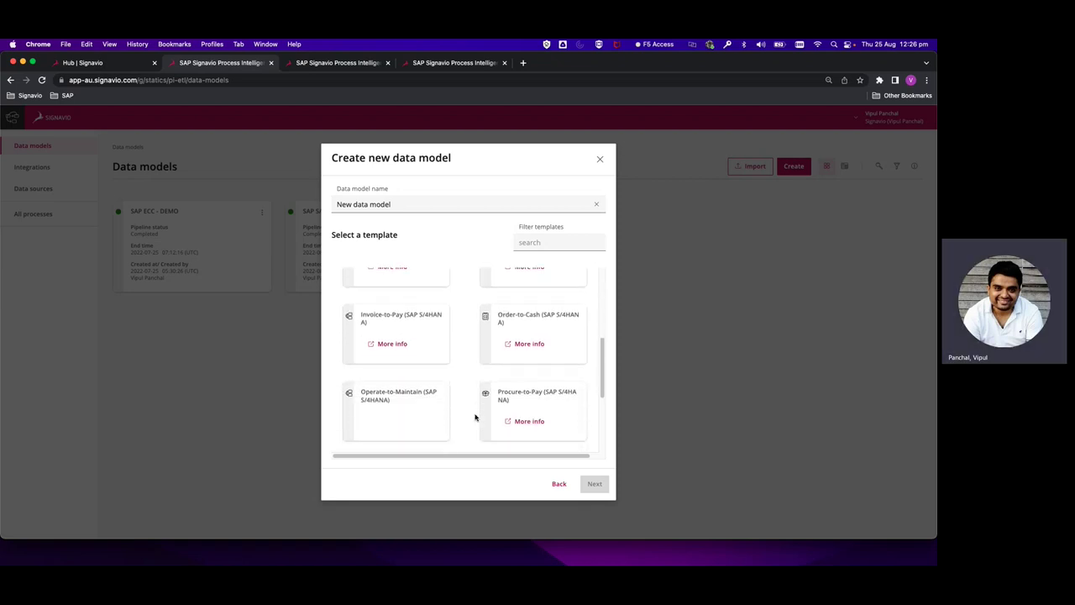
scroll(476, 417, "down", 2)
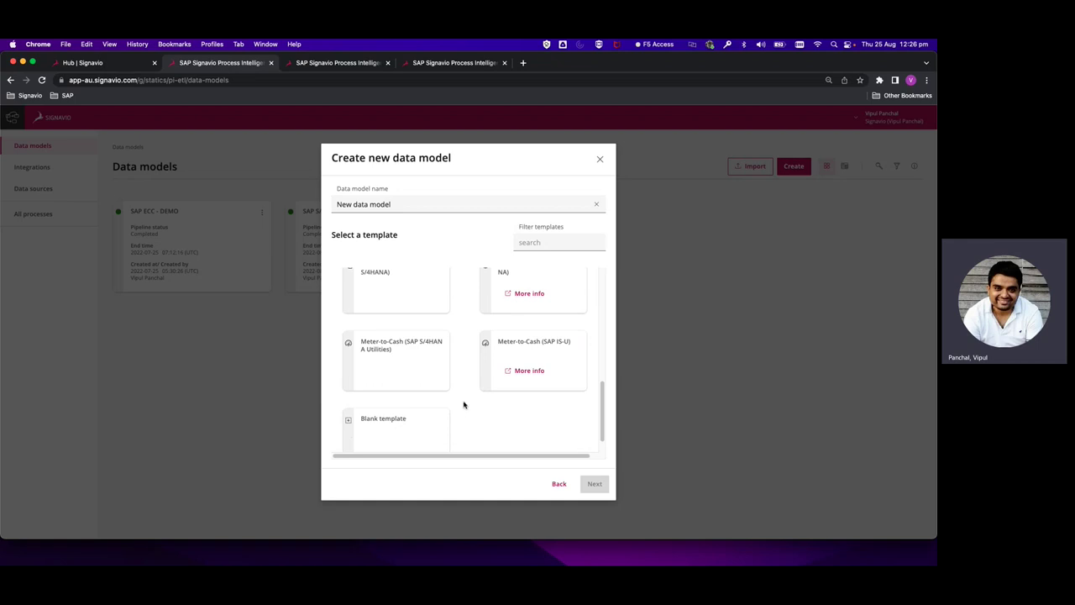
scroll(476, 392, "up", 1)
scroll(476, 392, "up", 5)
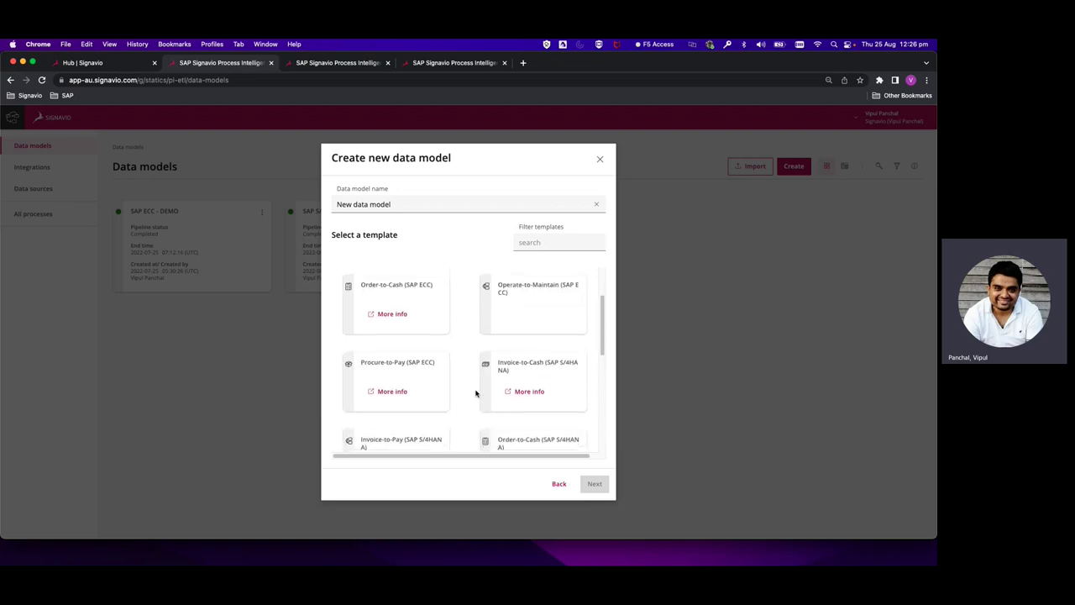
Create the data model from the Procure-to-Pay (SAP ECC) template with the SAP ECC - DEMO integration
left_click(413, 386)
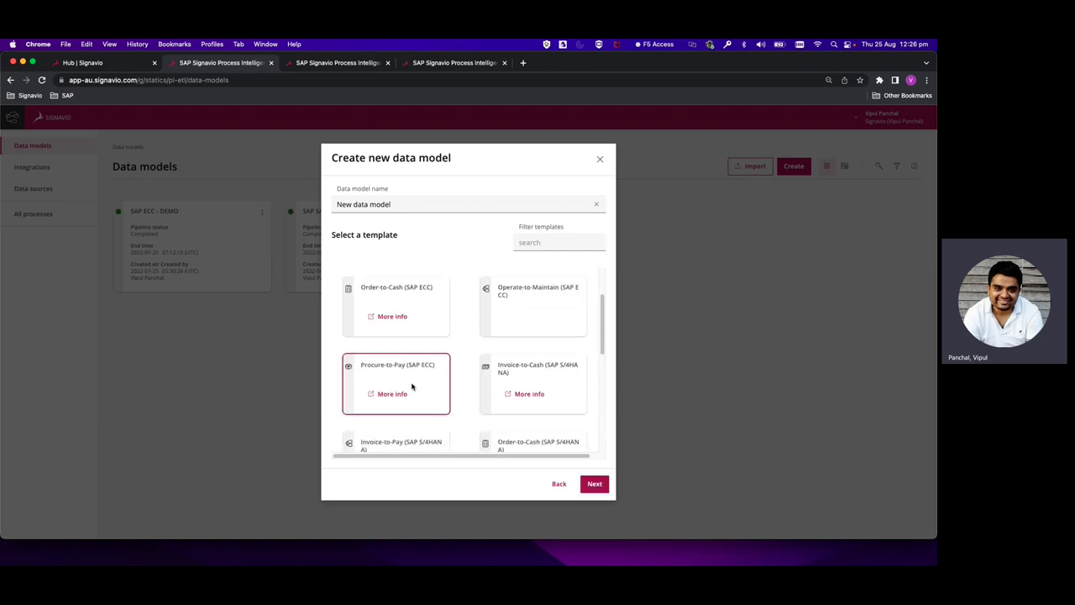
left_click(594, 485)
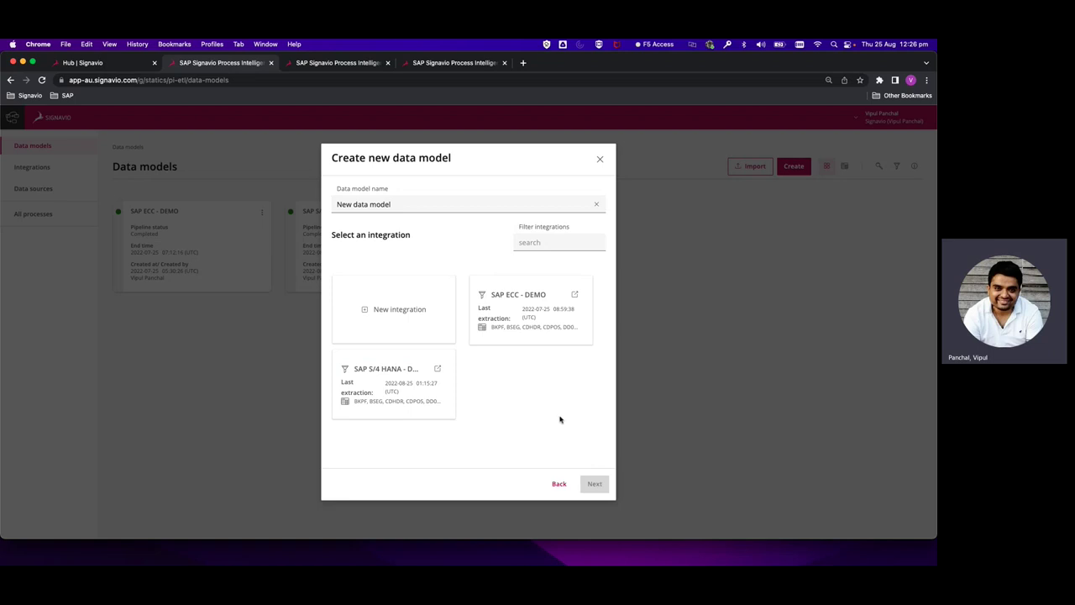
left_click(520, 326)
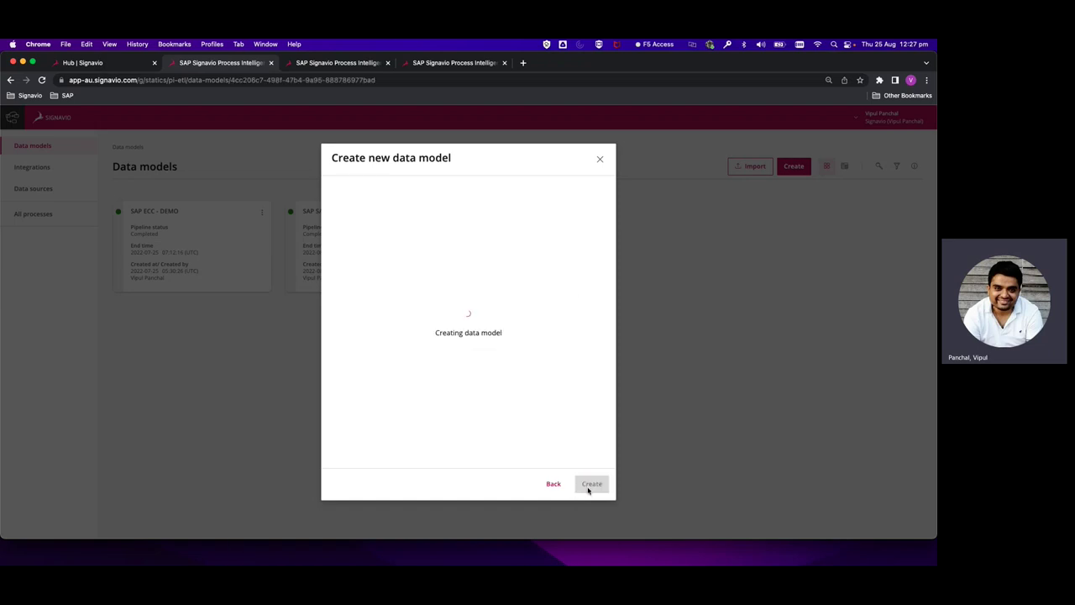
left_click(591, 485)
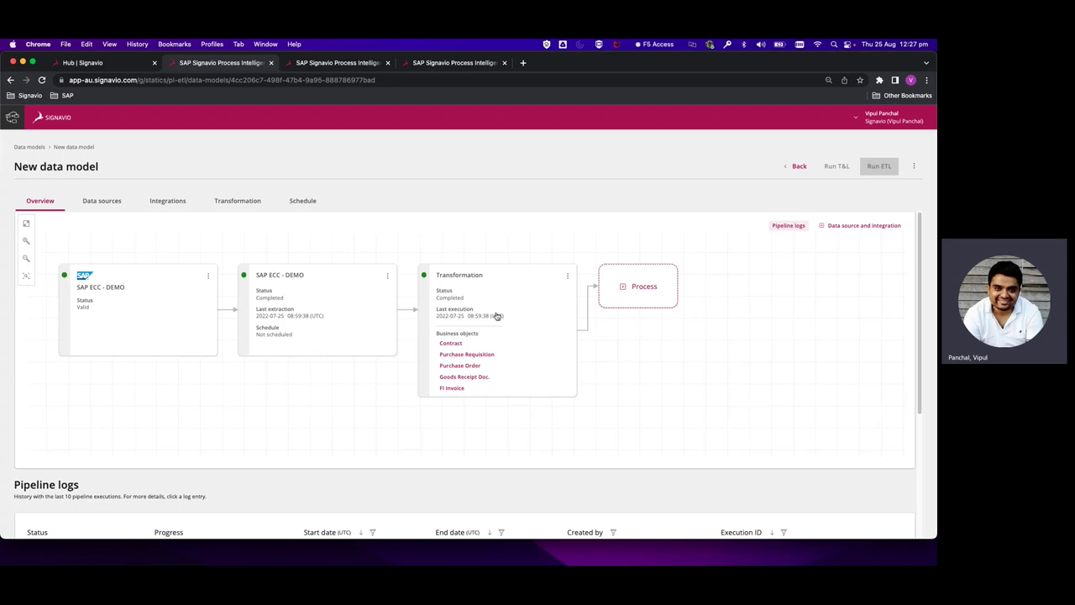
Create a new process named TEST from the data model's process link settings, and cancel the link update
left_click(644, 288)
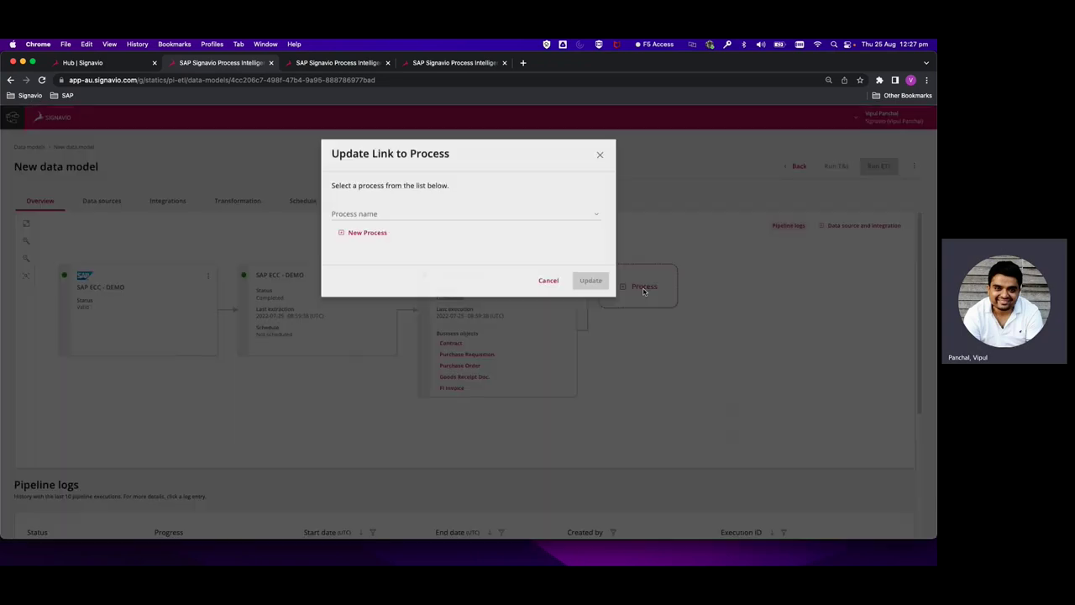
left_click(392, 224)
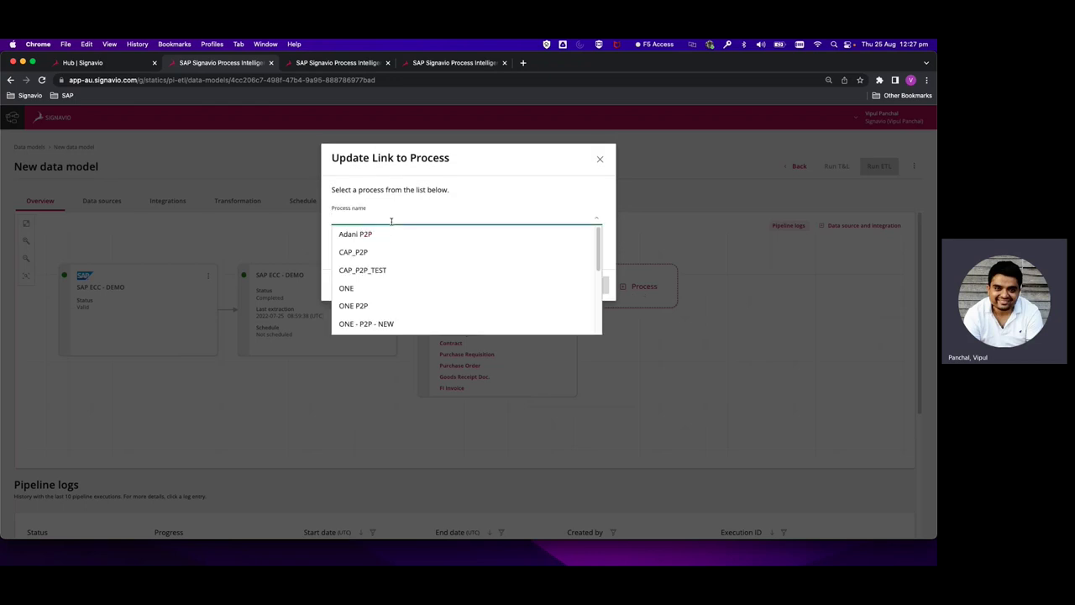
left_click(430, 210)
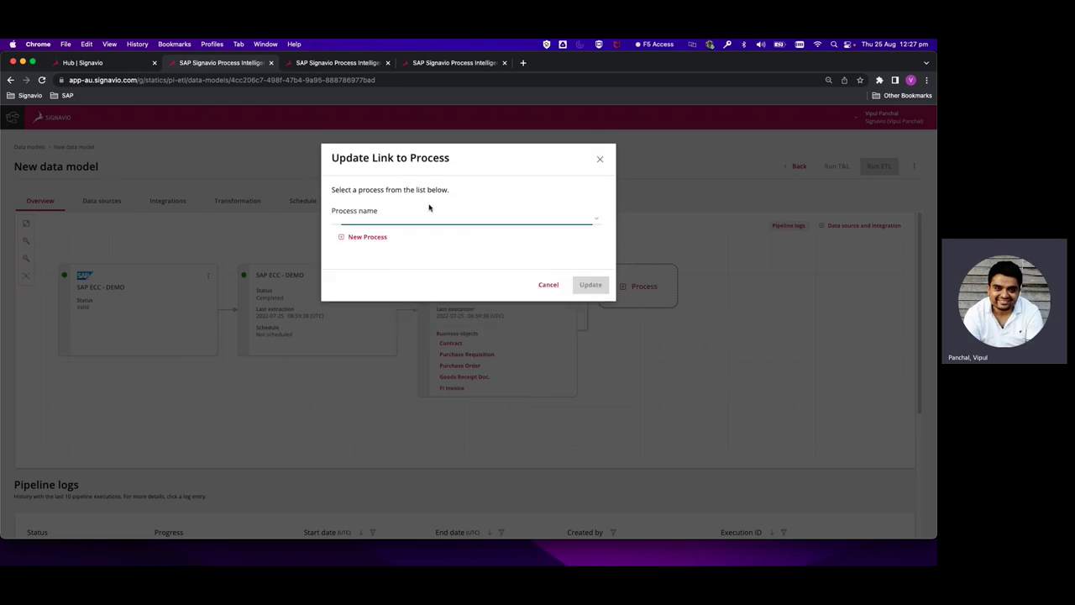
left_click(367, 237)
left_click(386, 219)
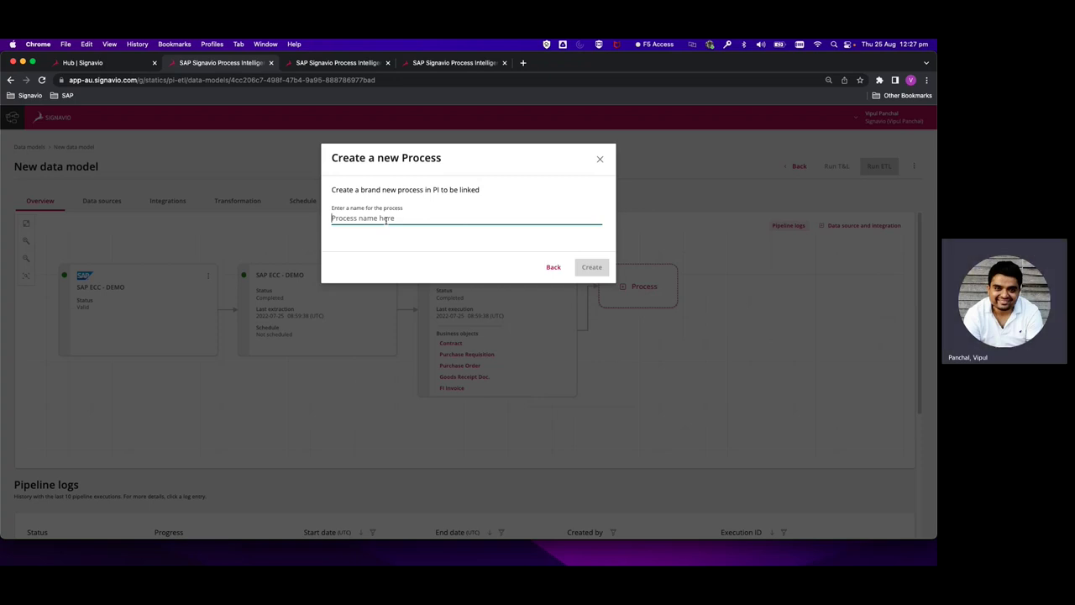
type("TEST")
left_click(596, 268)
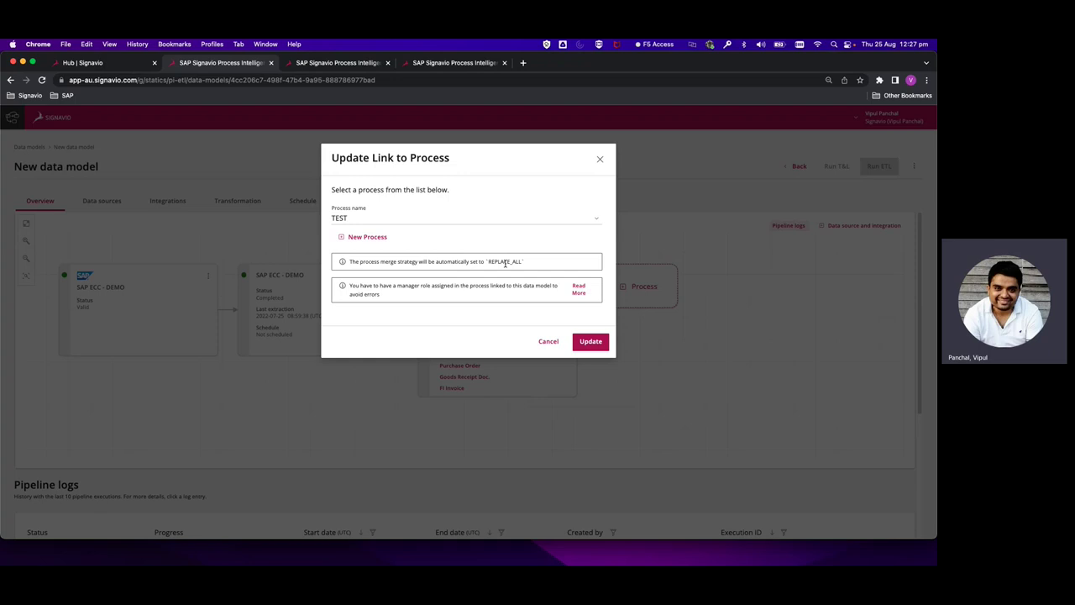
left_click(548, 343)
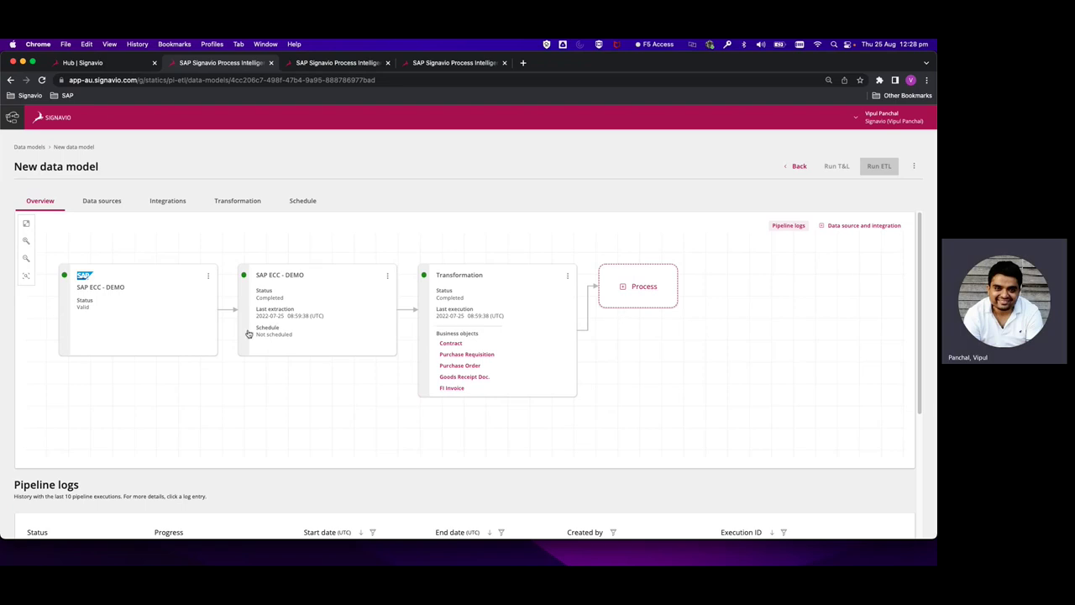
Review the data model's data sources, integrations and the business objects in its transformation
left_click(101, 206)
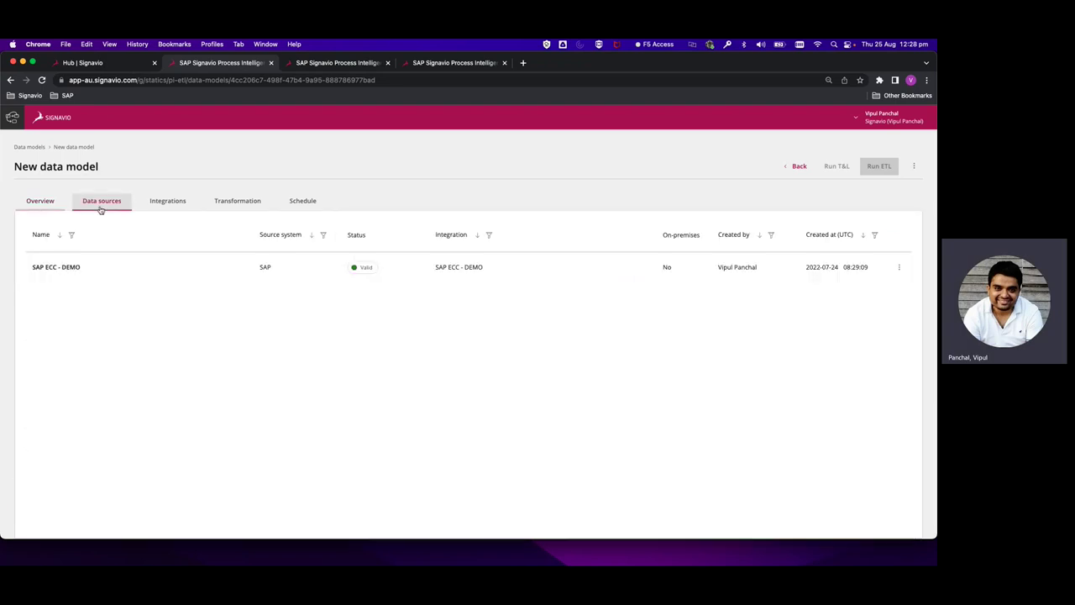
left_click(159, 204)
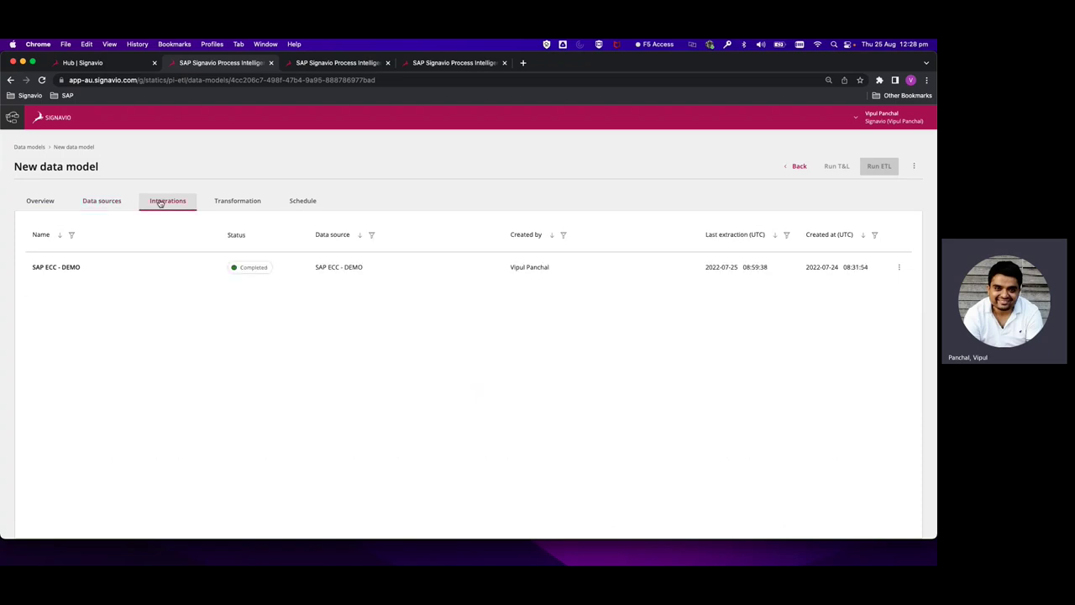
left_click(225, 199)
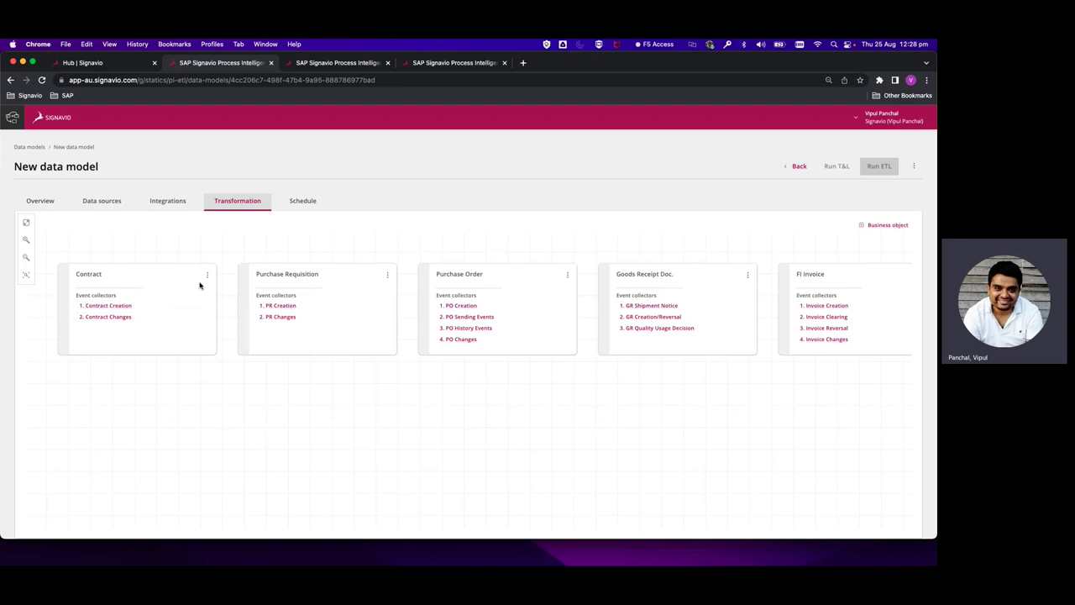
Temporarily activate the data model's schedule to examine its frequency options and pipeline scheduling overview, and deactivate it again
left_click(296, 204)
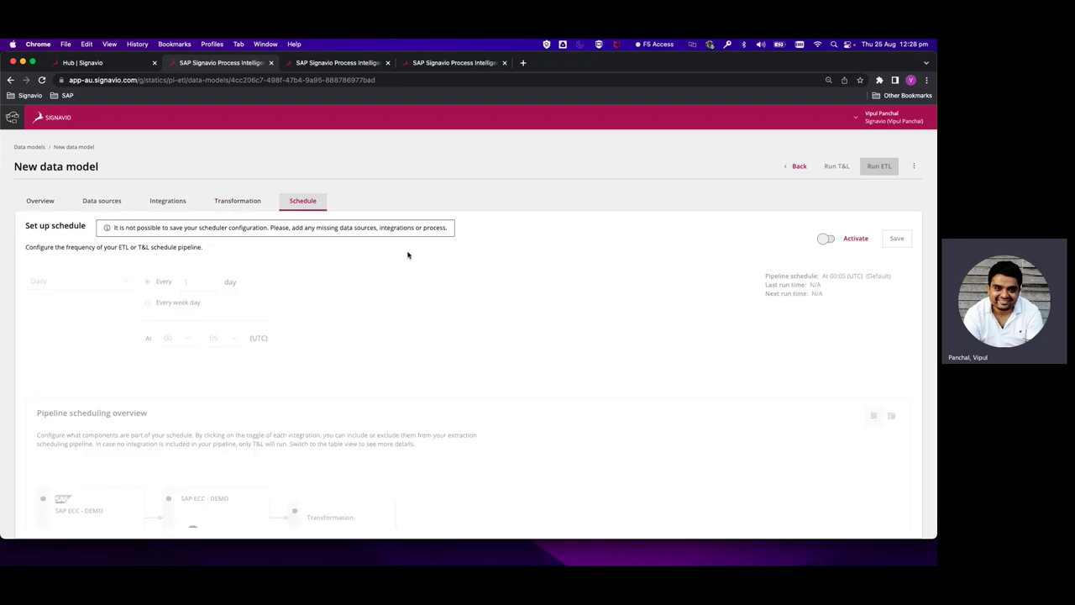
left_click(828, 239)
left_click(121, 282)
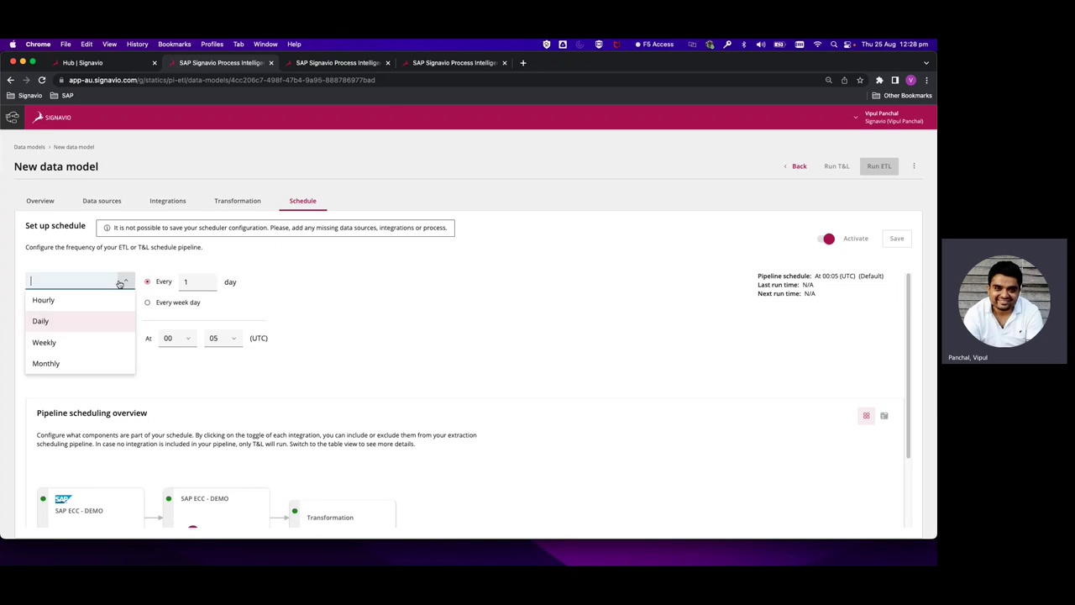
left_click(295, 329)
scroll(339, 355, "down", 3)
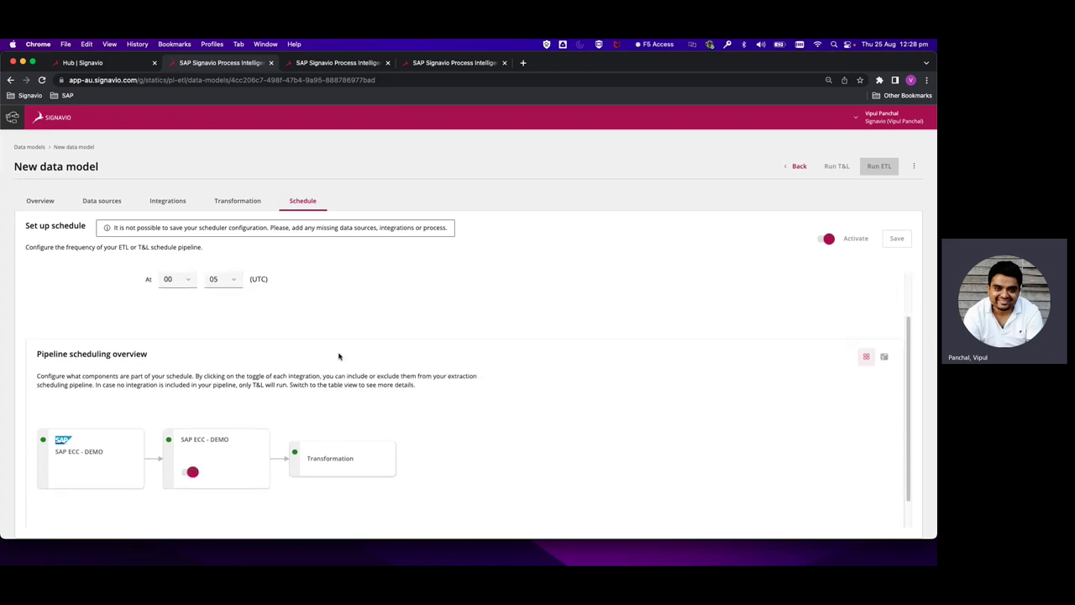
scroll(338, 355, "up", 2)
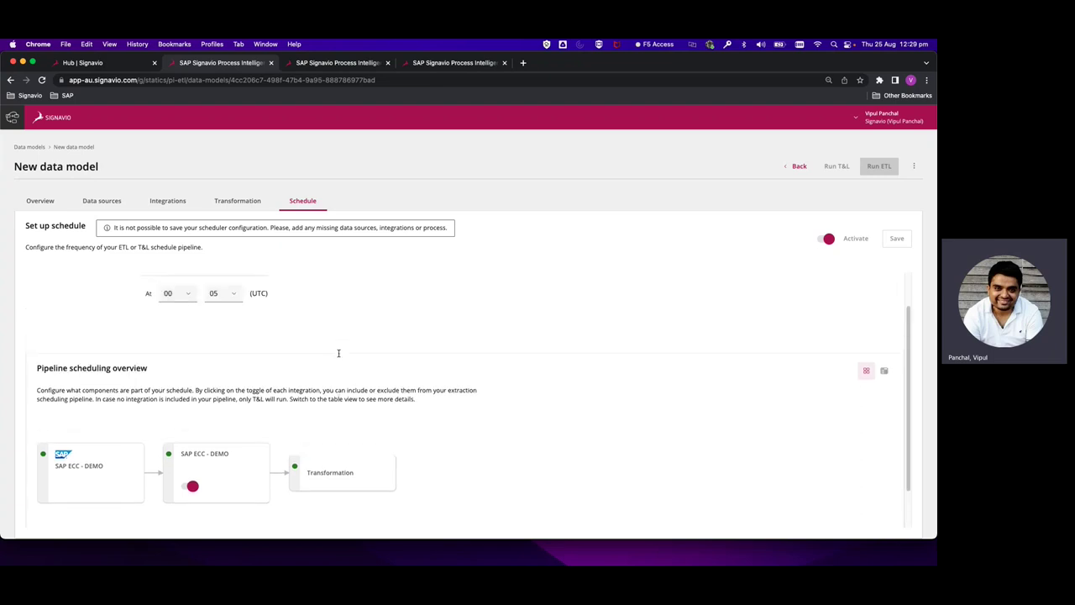
scroll(338, 353, "up", 1)
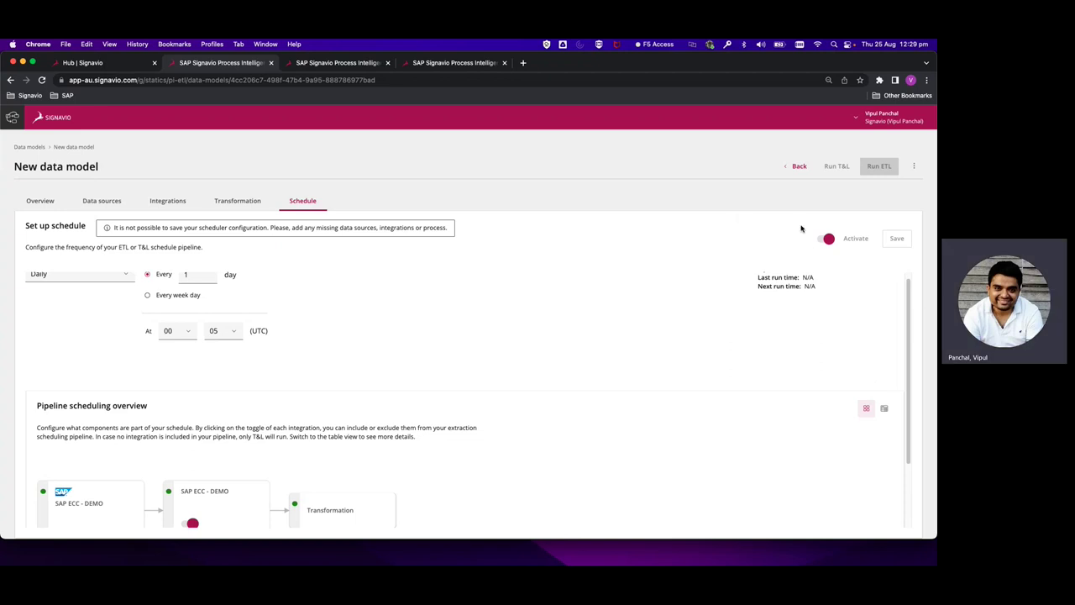
left_click(823, 242)
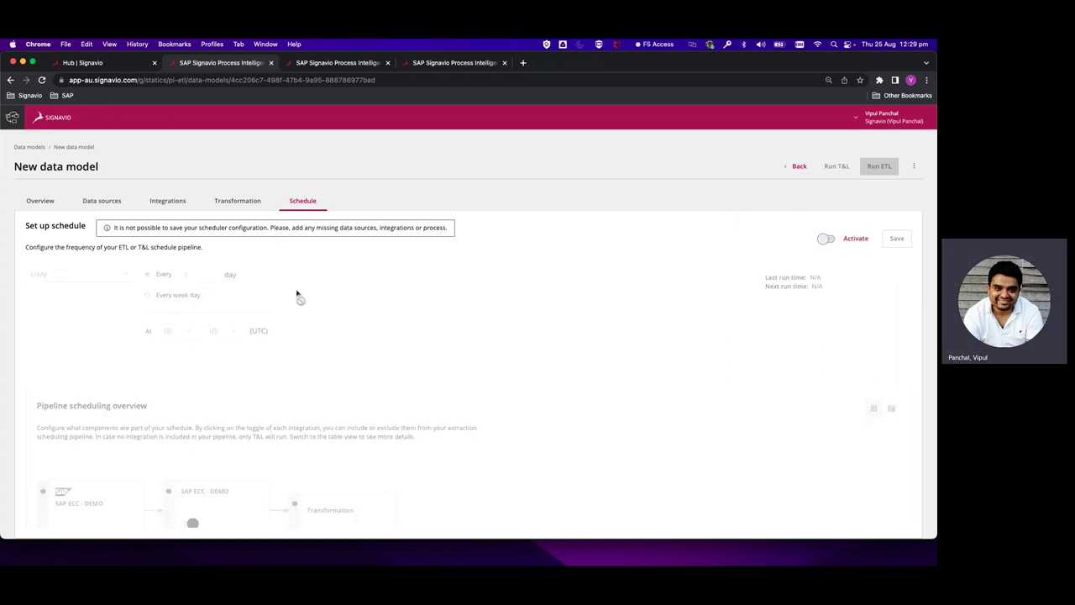
Open the Contract business object from the data model overview and examine the columns in its case attributes data preview
left_click(47, 203)
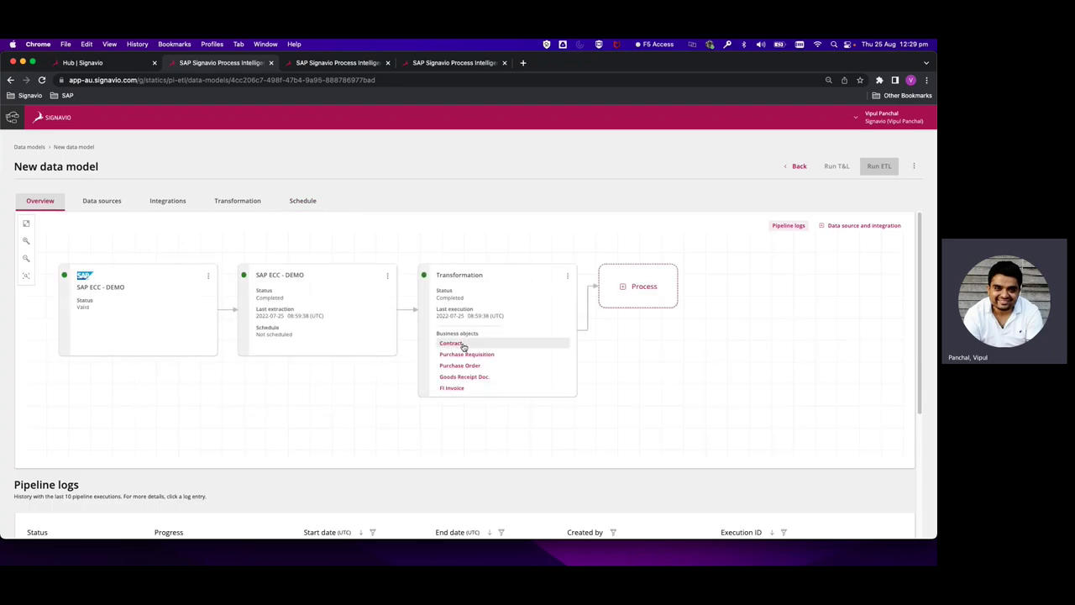
left_click(451, 344)
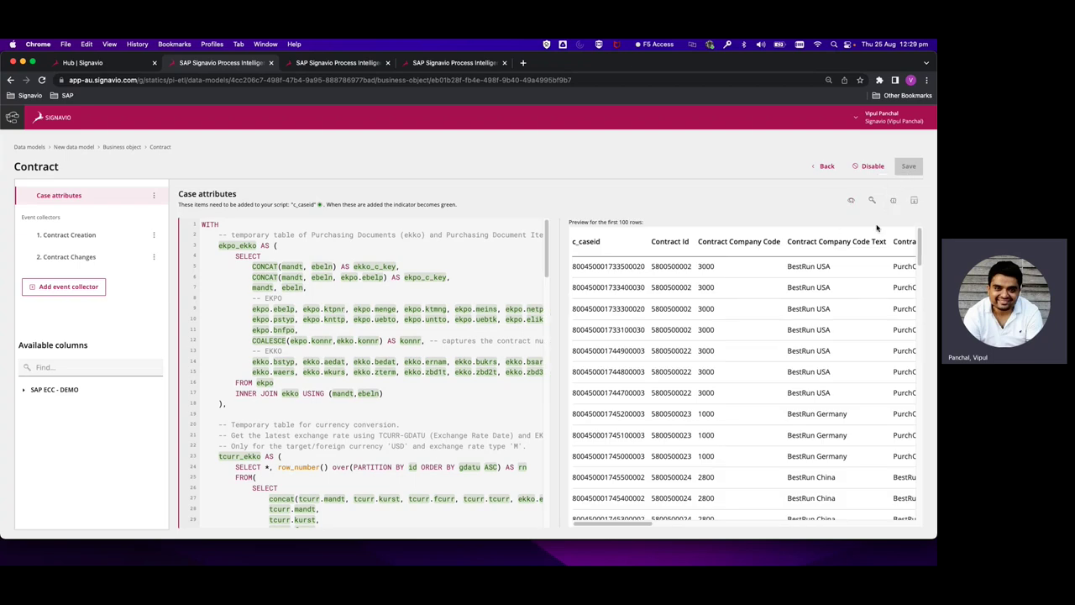
scroll(711, 367, "down", 1)
scroll(711, 367, "up", 1)
scroll(747, 321, "right", 2)
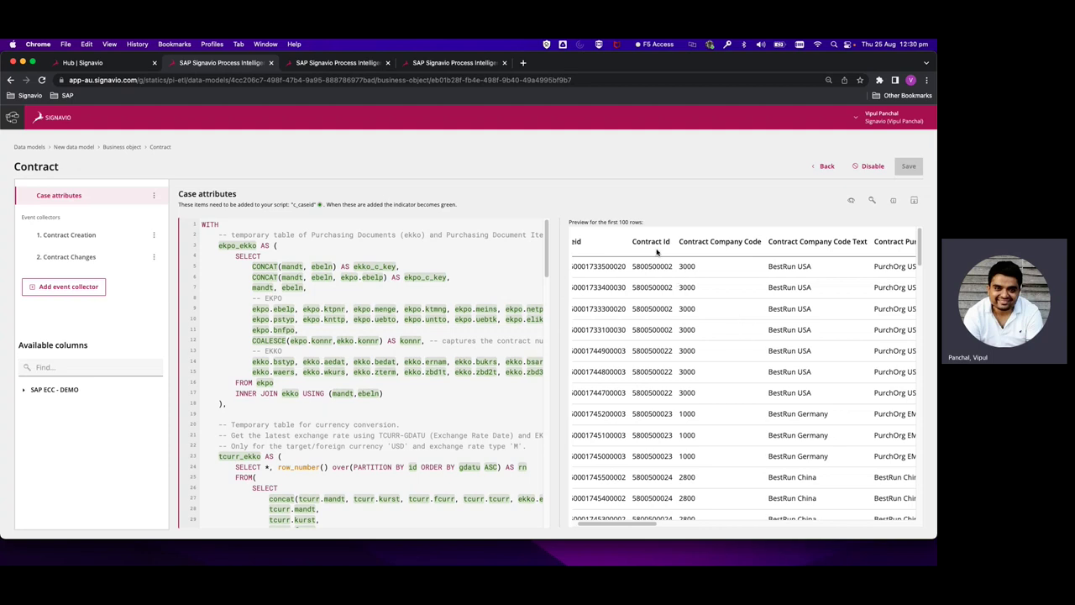
scroll(723, 248, "right", 10)
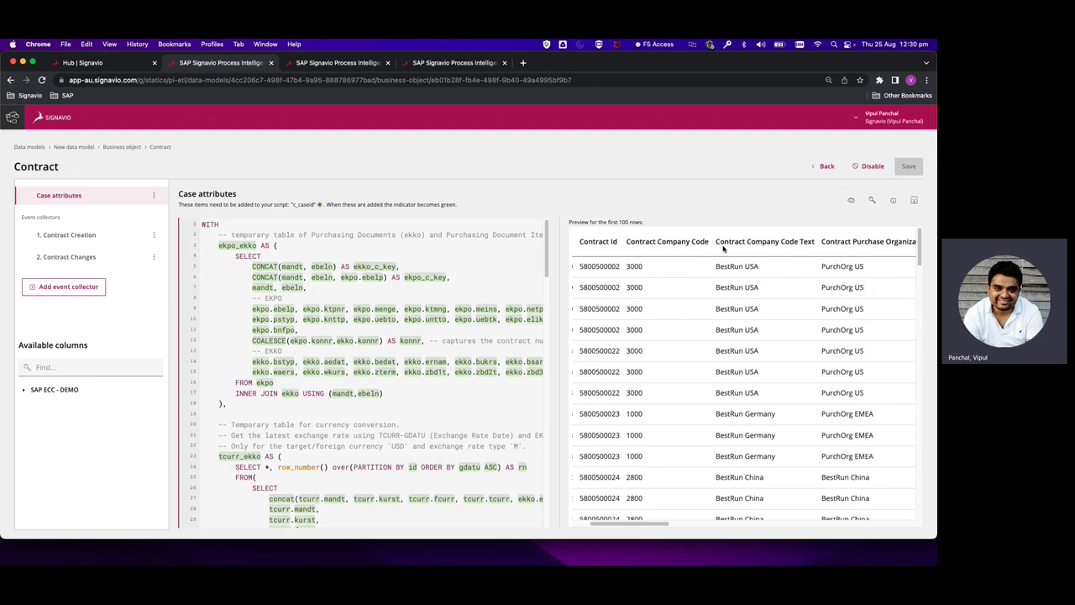
scroll(723, 248, "right", 8)
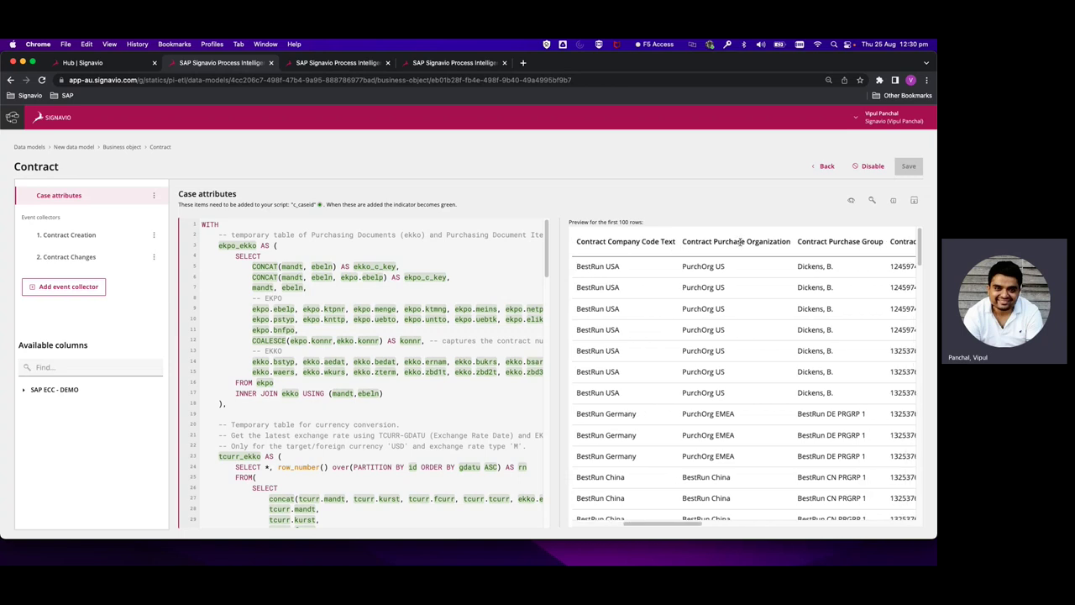
scroll(750, 242, "right", 18)
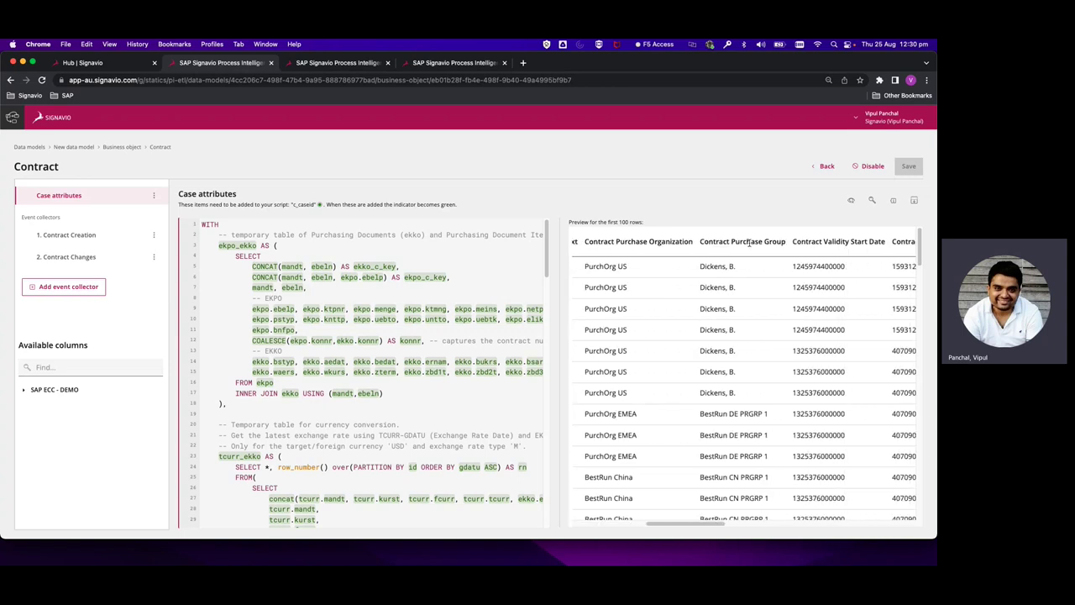
scroll(750, 242, "right", 20)
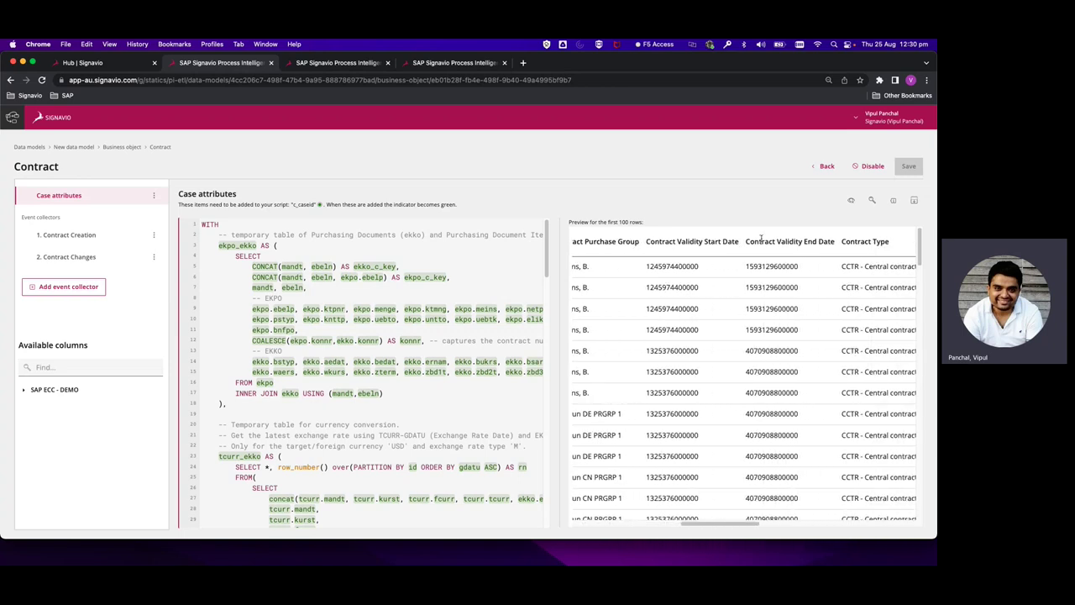
scroll(804, 243, "right", 1)
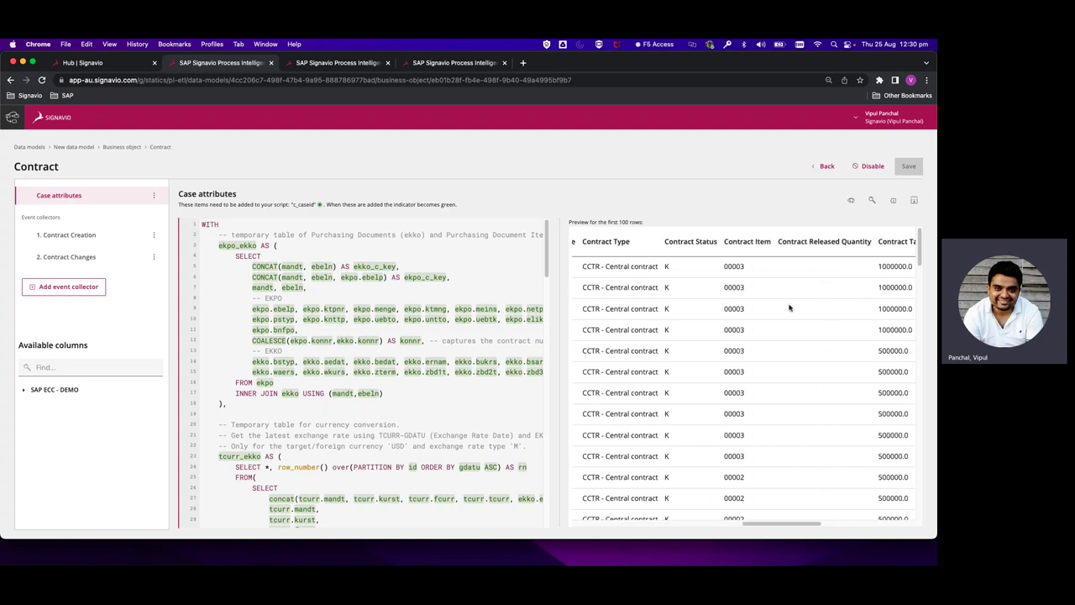
scroll(756, 320, "left", 20)
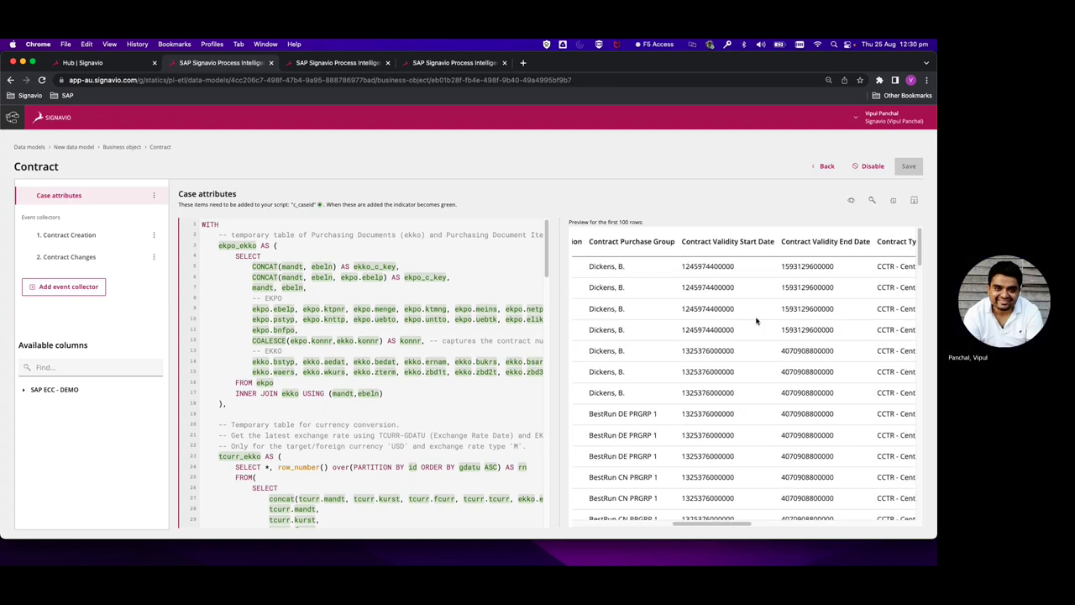
scroll(756, 320, "right", 20)
scroll(756, 320, "right", 15)
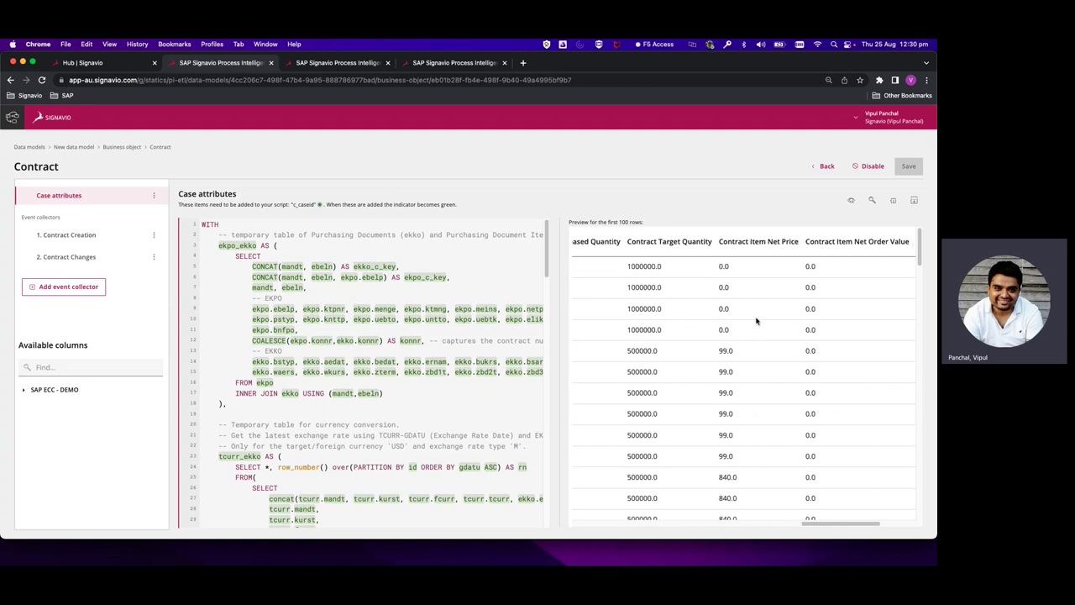
scroll(756, 320, "right", 6)
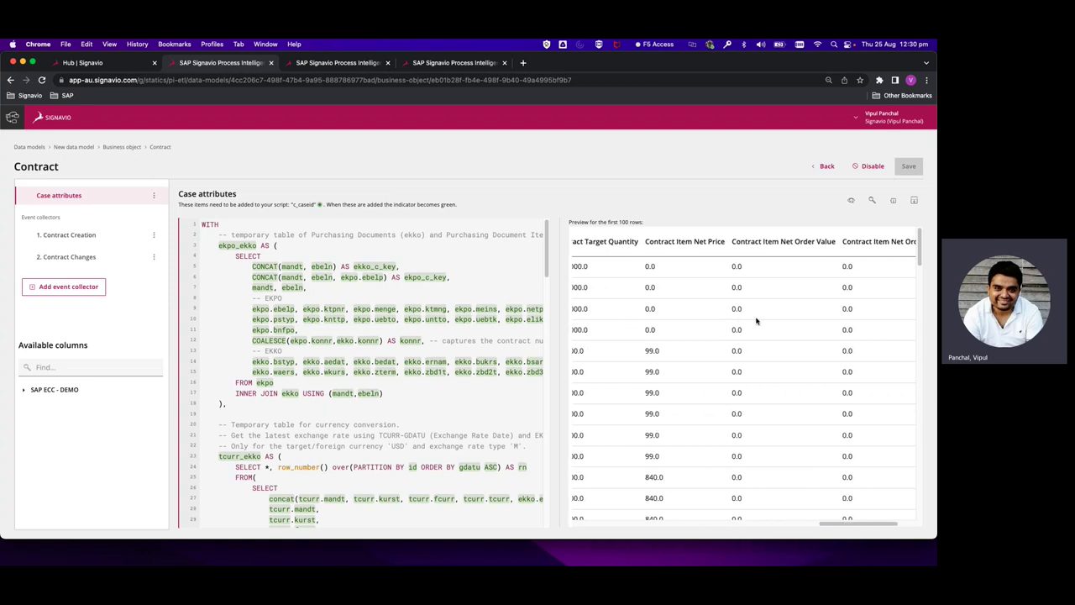
scroll(756, 320, "down", 2)
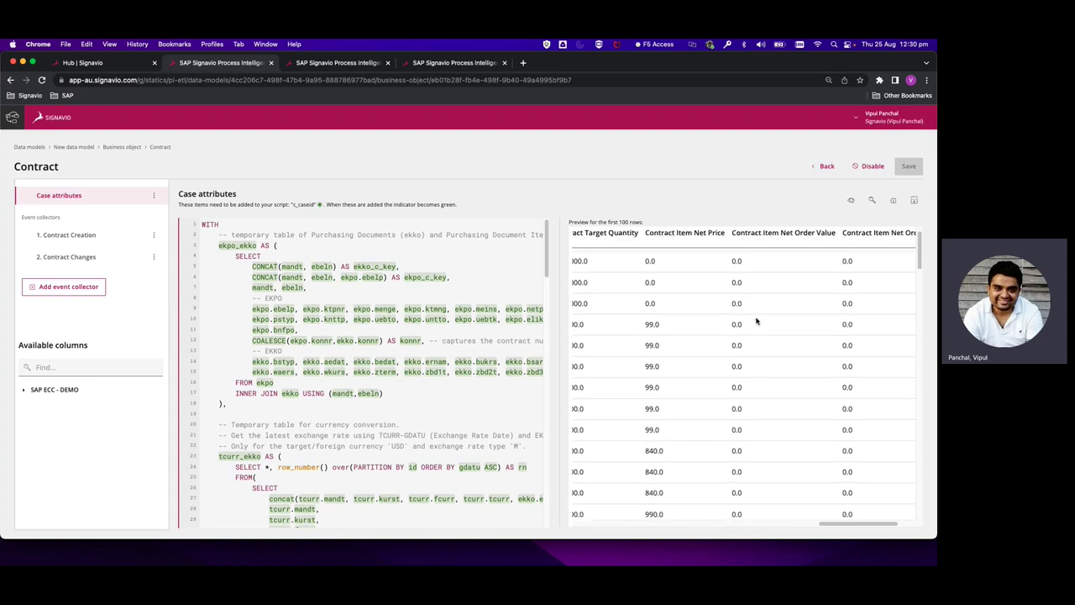
scroll(756, 320, "left", 4)
scroll(756, 320, "left", 20)
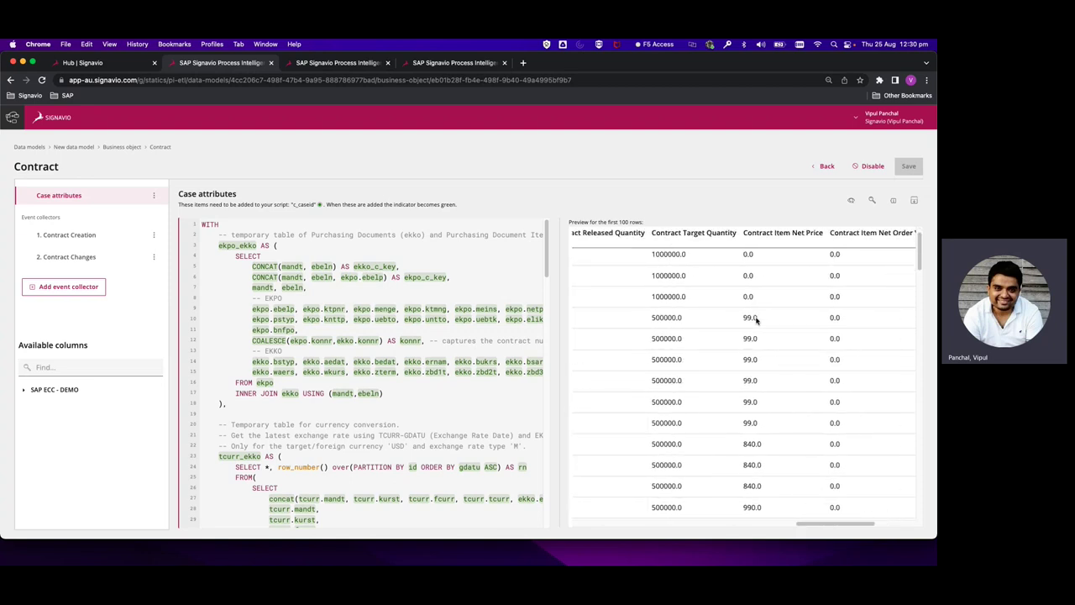
scroll(756, 320, "left", 15)
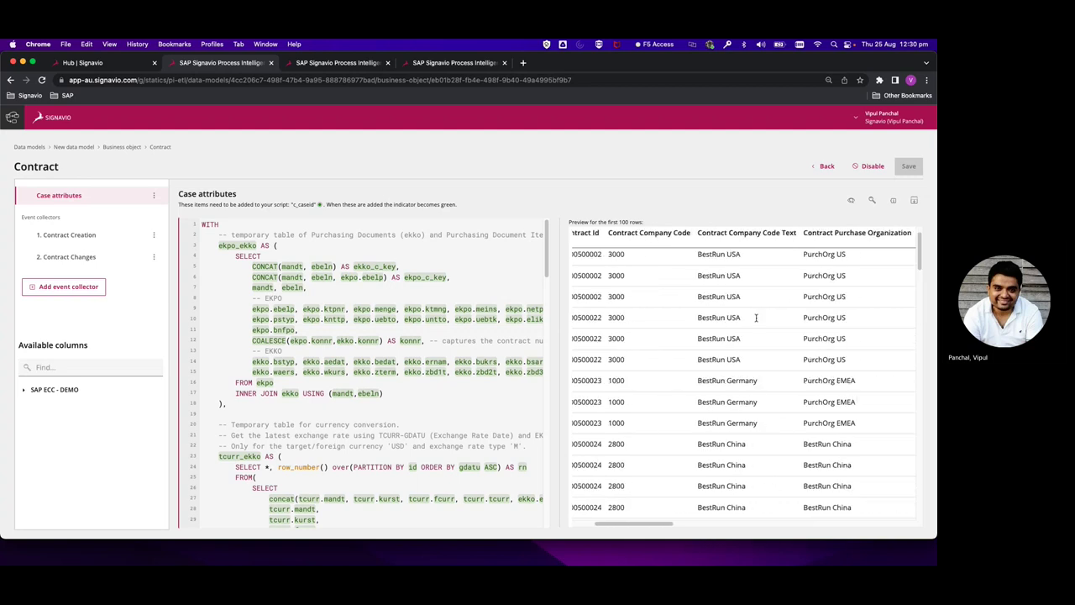
Hide the case attributes data preview and check the script editor's list of shortcuts
left_click(849, 201)
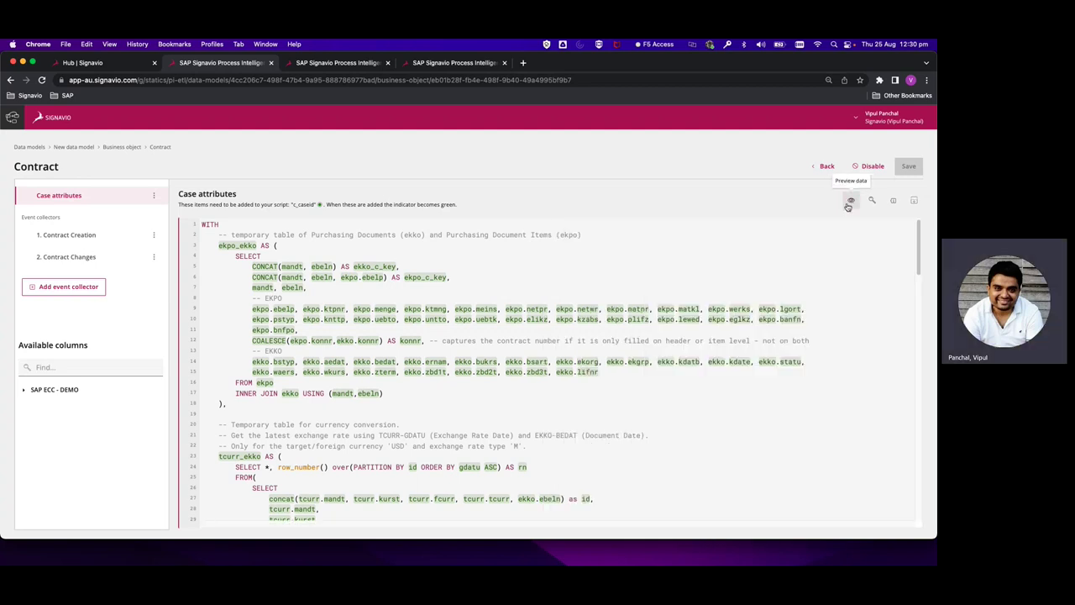
left_click(893, 201)
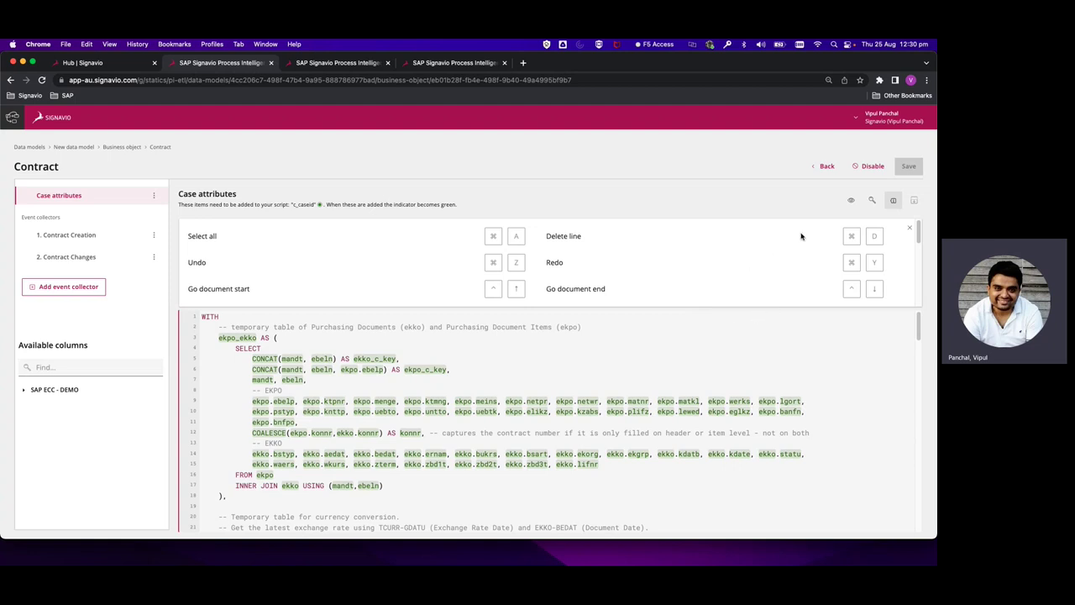
left_click(894, 202)
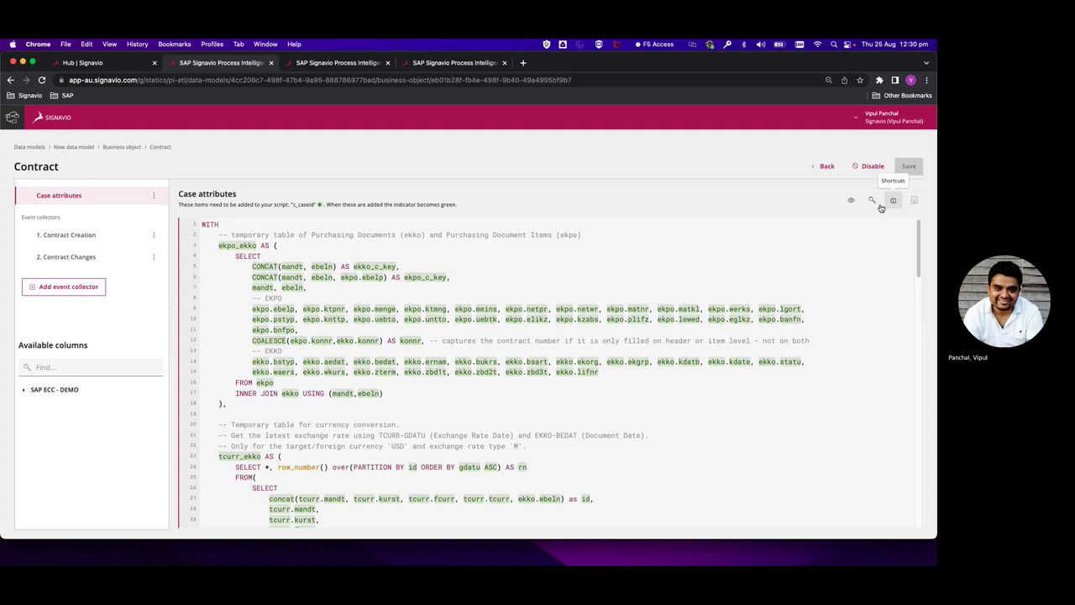
Review the Contract Creation event collector's script and request a preview of its data
left_click(90, 239)
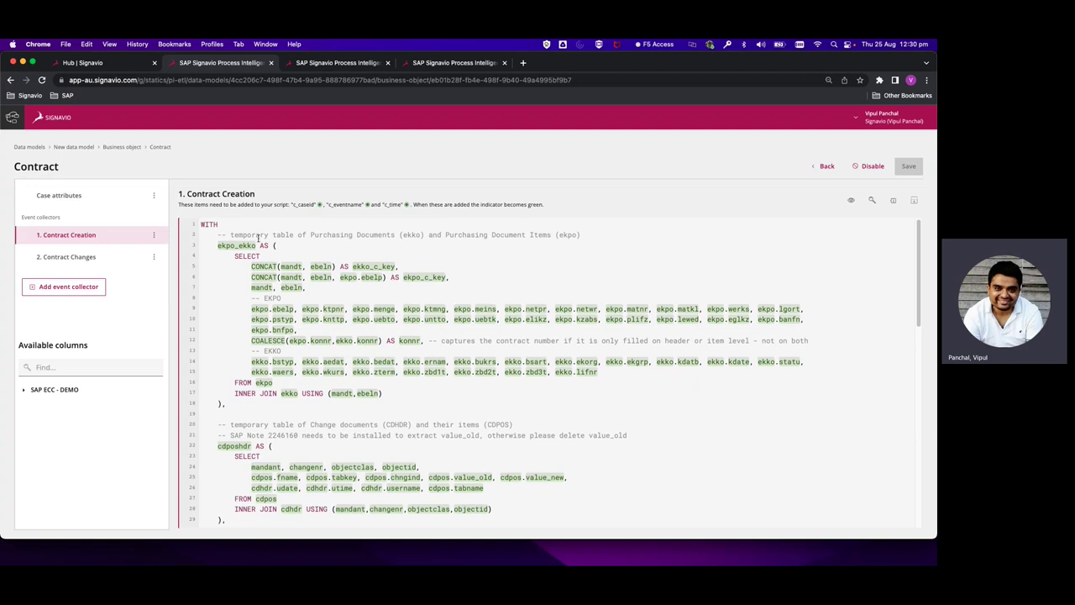
scroll(522, 313, "down", 15)
scroll(521, 325, "up", 5)
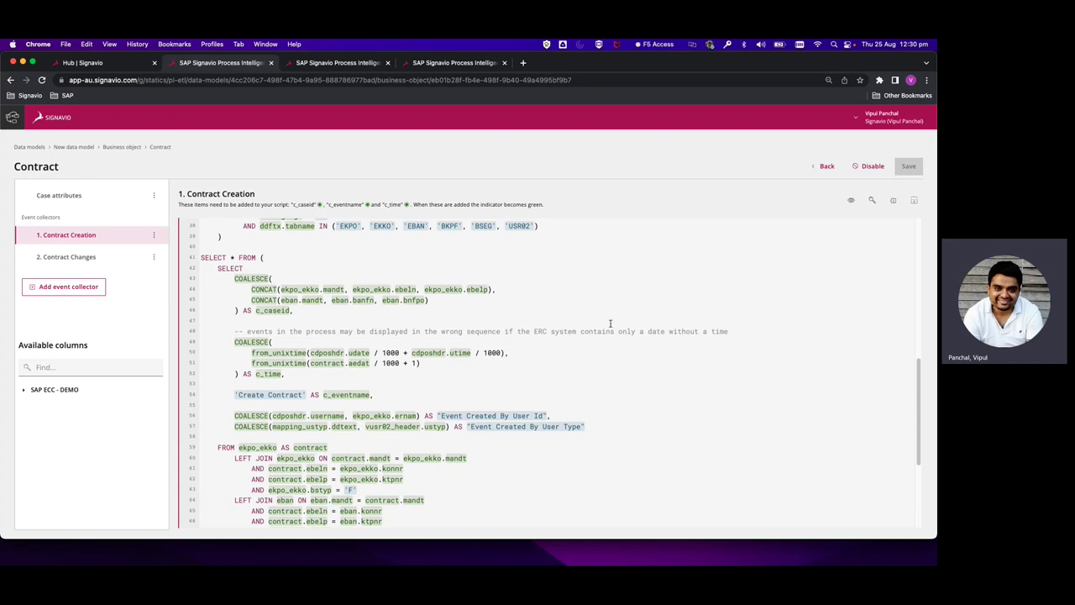
left_click(849, 208)
scroll(767, 331, "up", 10)
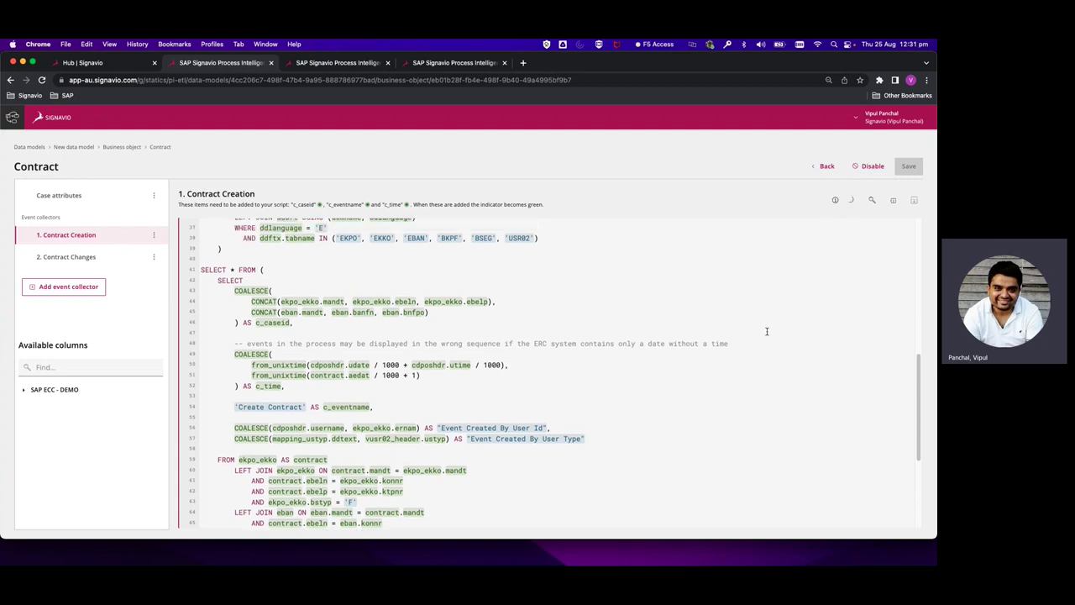
scroll(767, 331, "up", 2)
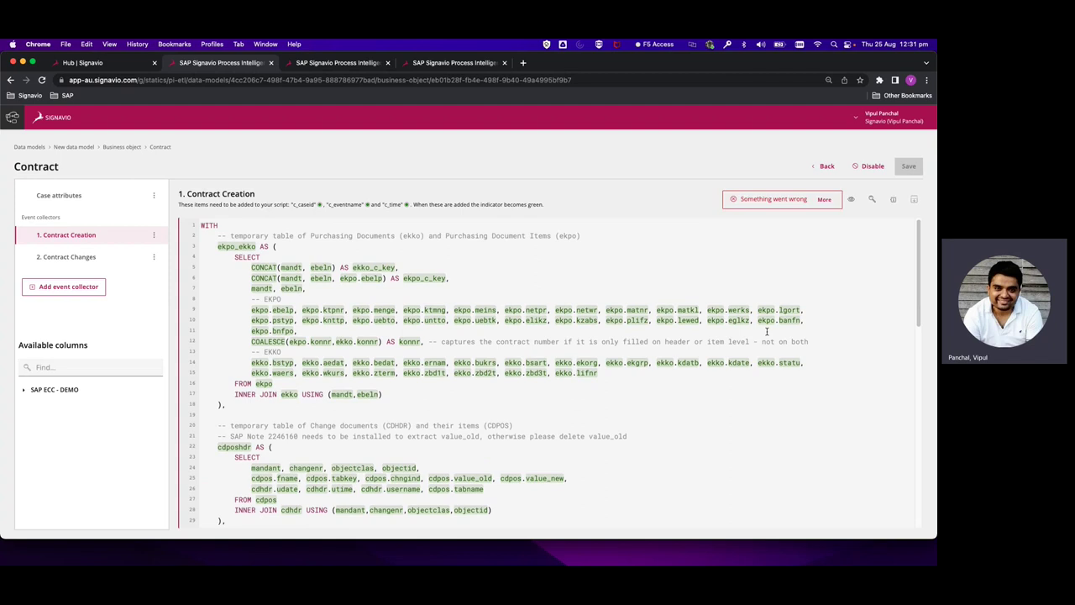
Read the details of the Contract Creation preview error and close them
left_click(825, 200)
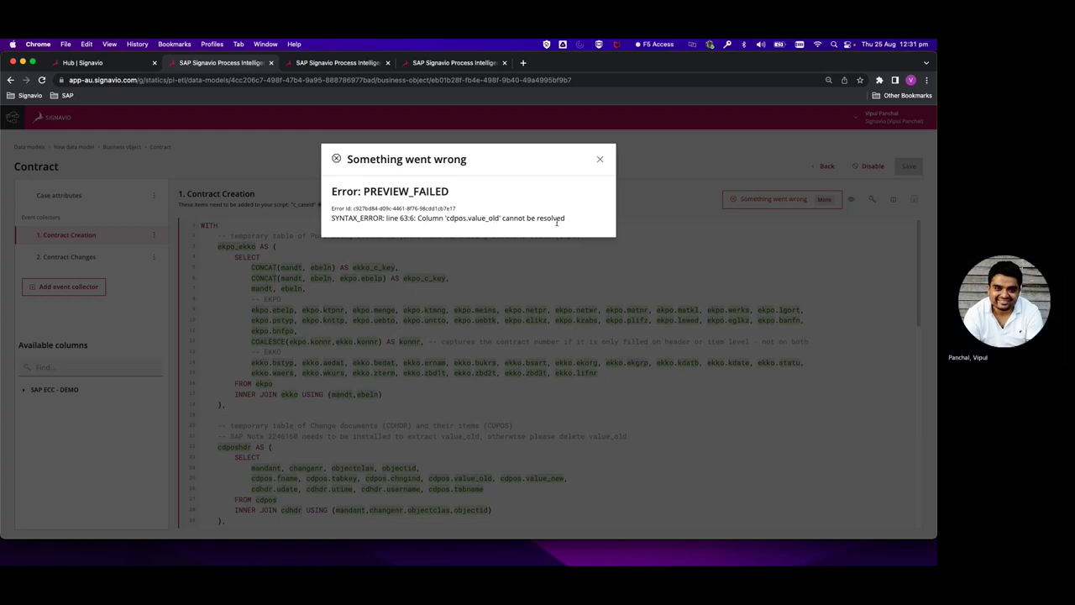
right_click(599, 160)
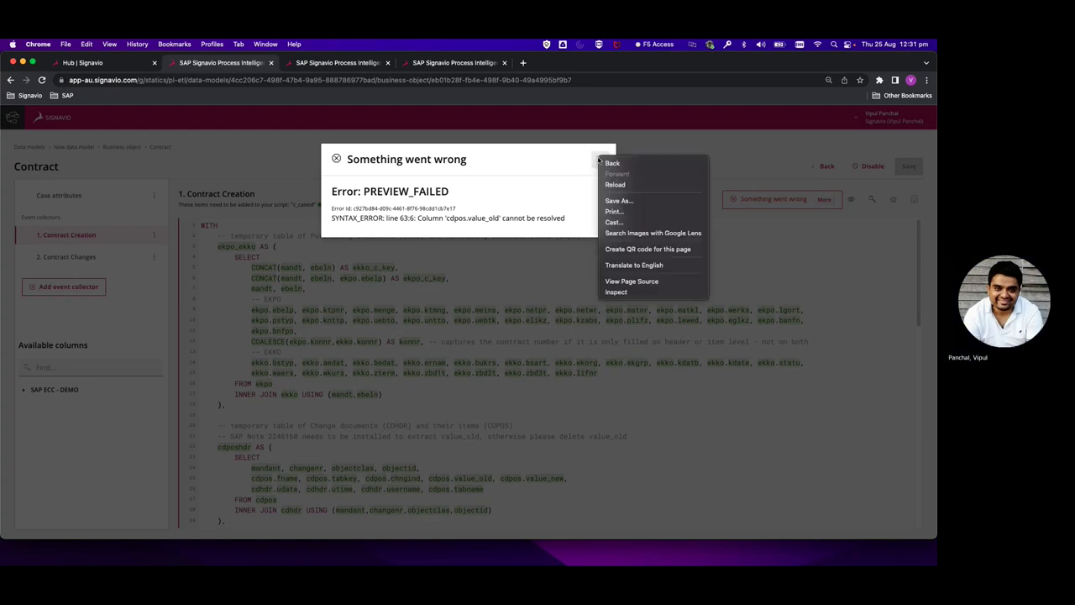
right_click(598, 159)
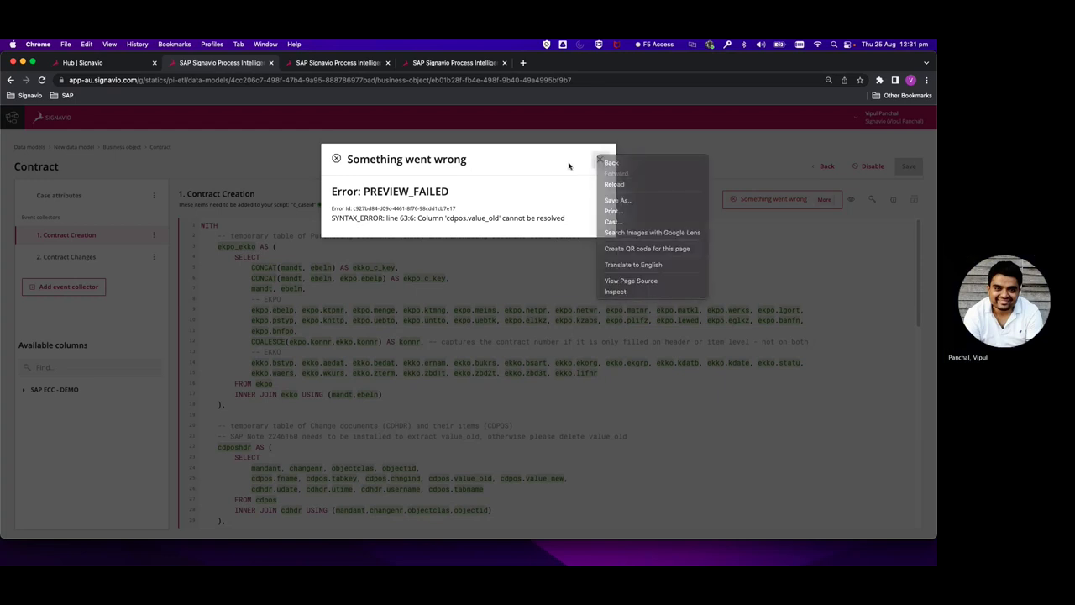
left_click(596, 167)
left_click(600, 166)
In the cdposhdr query, move cdpos.value_new to its own line, comment out cdpos.value_old, and select NULL AS VALUE_OLD in its place
scroll(508, 346, "down", 5)
left_click(496, 320)
key("Return")
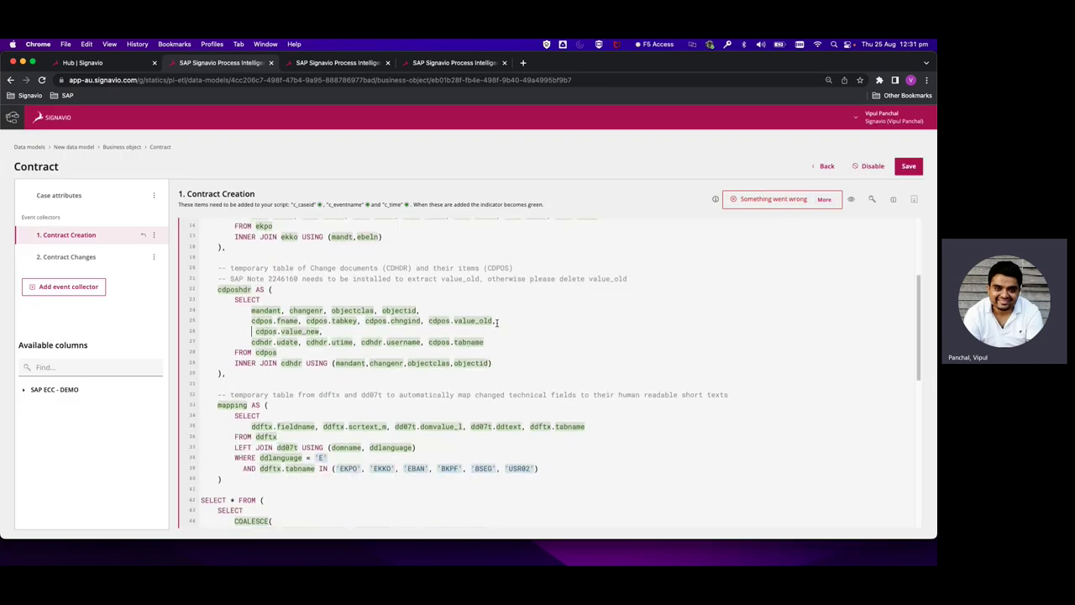
left_click(429, 321)
type("--")
type("NULL AS ")
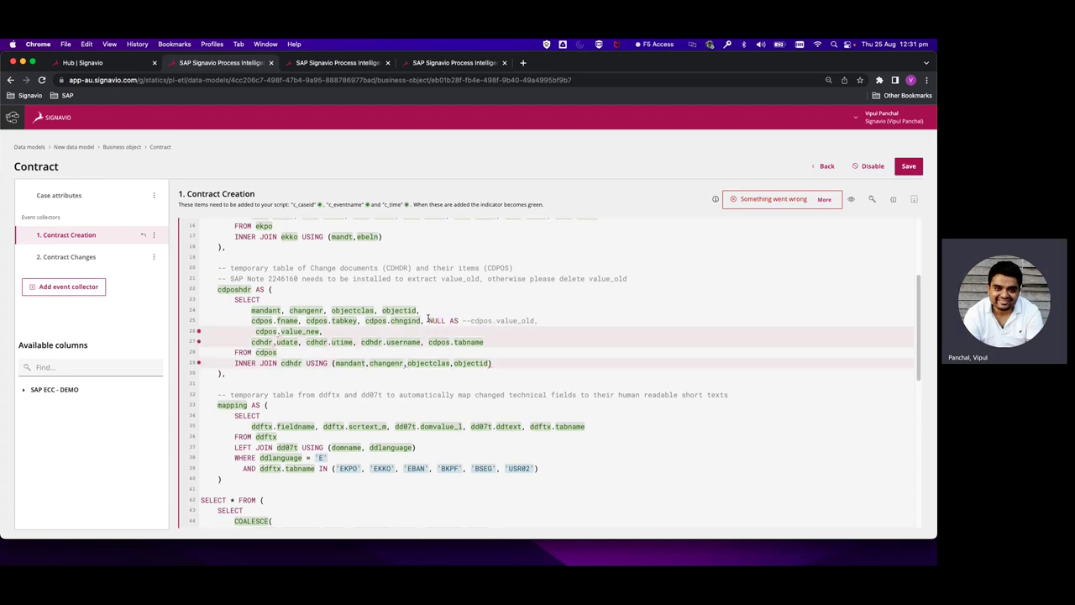
type("VALUE_OLD,")
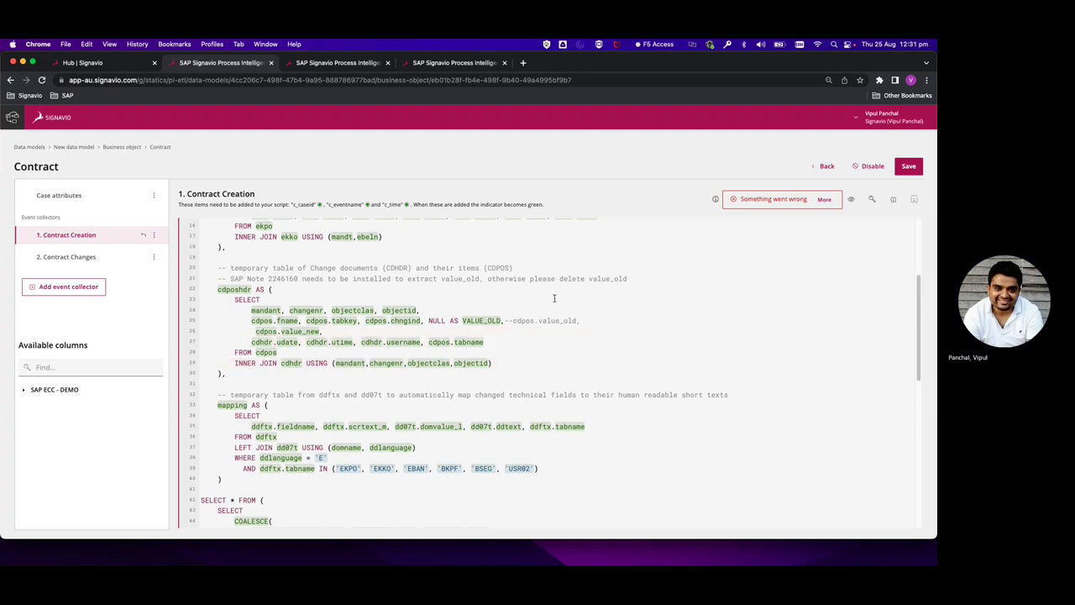
Preview the data of the edited Contract Creation script, examine its event columns, and hide the preview
left_click(851, 202)
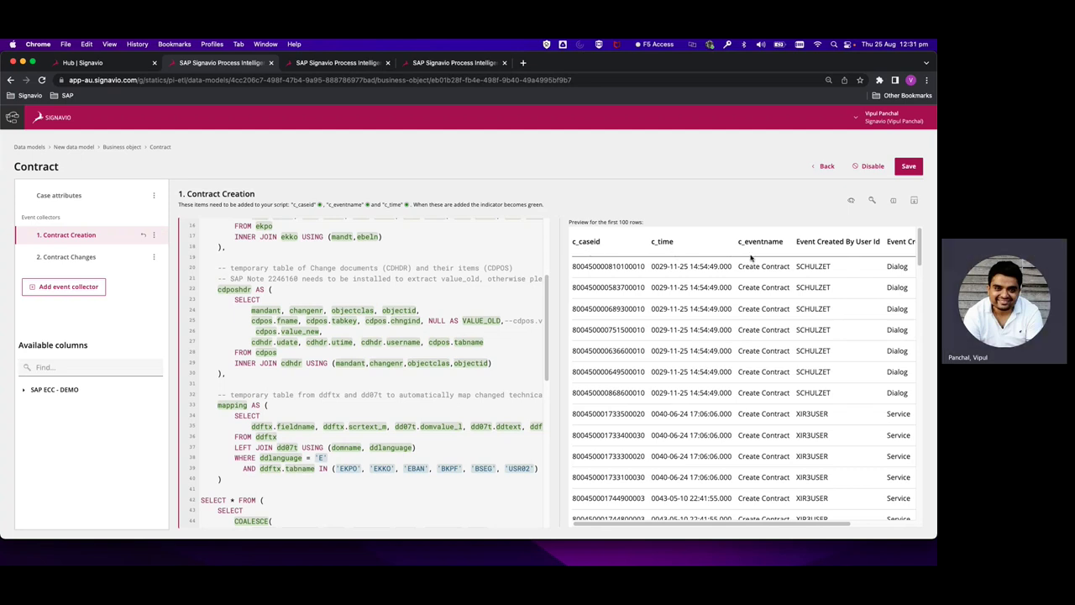
scroll(760, 254, "right", 1)
scroll(759, 253, "right", 2)
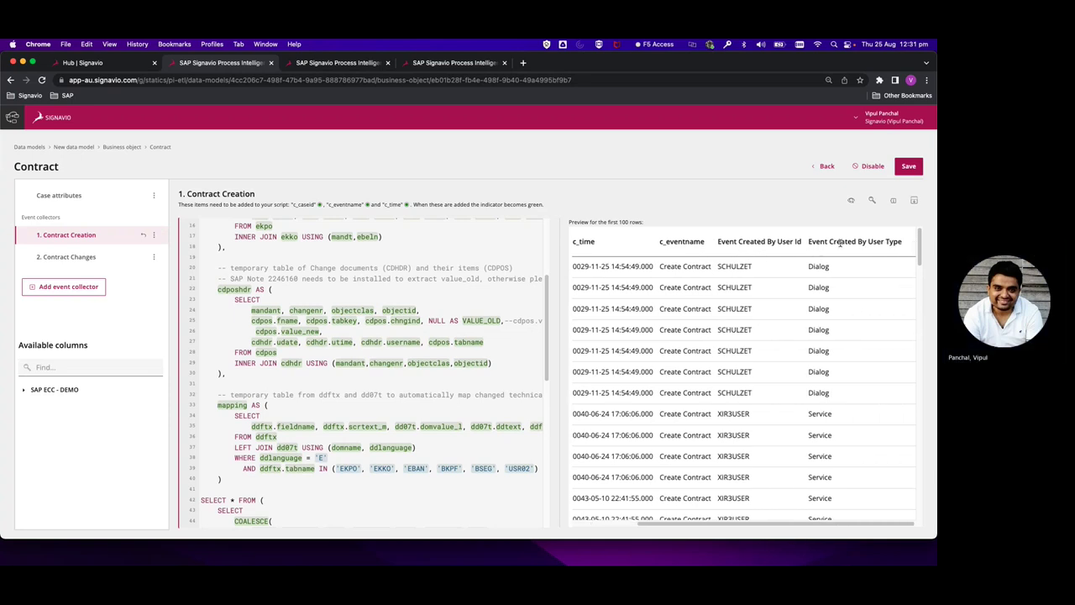
scroll(719, 283, "left", 2)
scroll(718, 283, "left", 3)
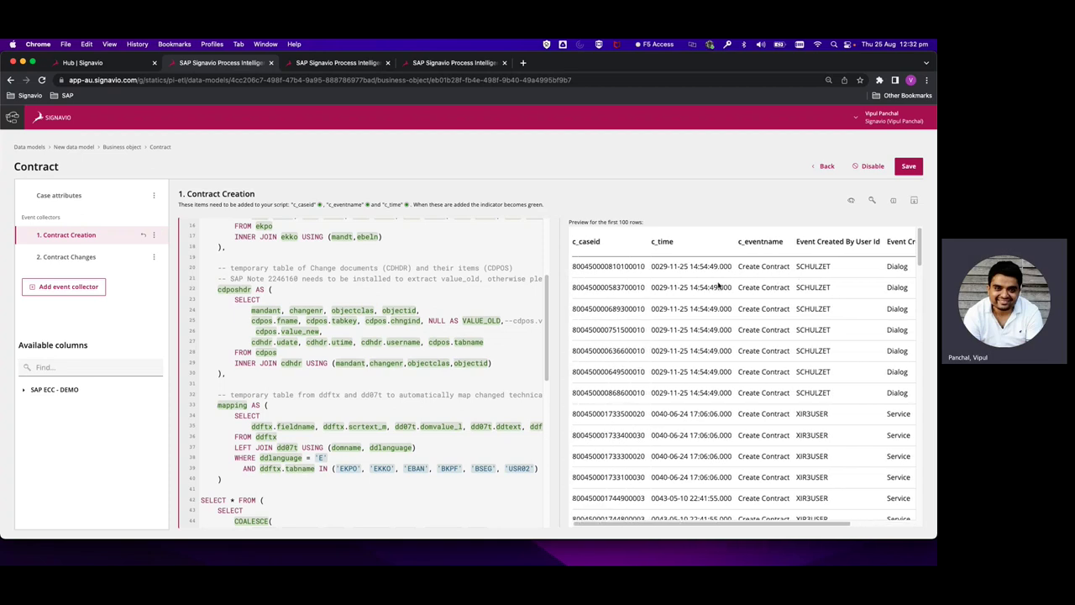
left_click(855, 204)
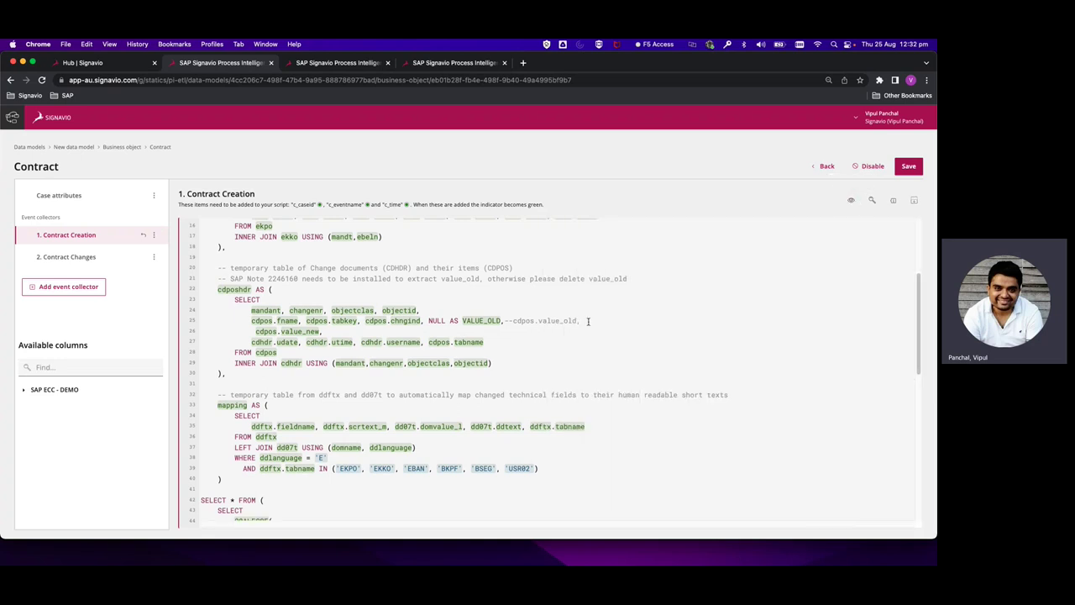
Review the complete Contract Creation script, from the temporary tables to the final joins and WHERE conditions
scroll(588, 321, "up", 5)
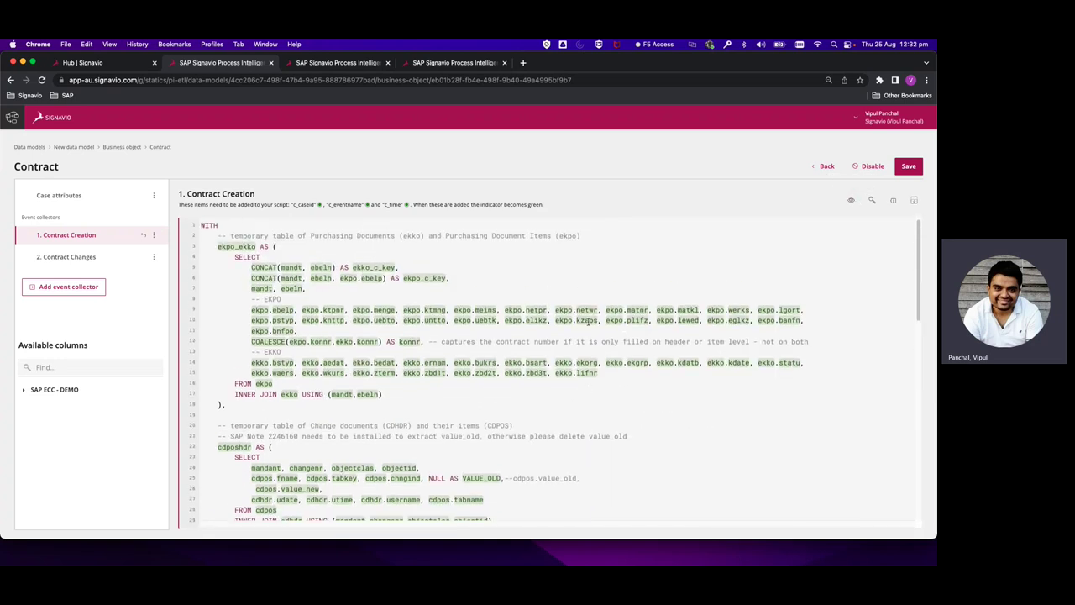
scroll(588, 321, "down", 5)
scroll(588, 321, "down", 2)
scroll(588, 320, "down", 3)
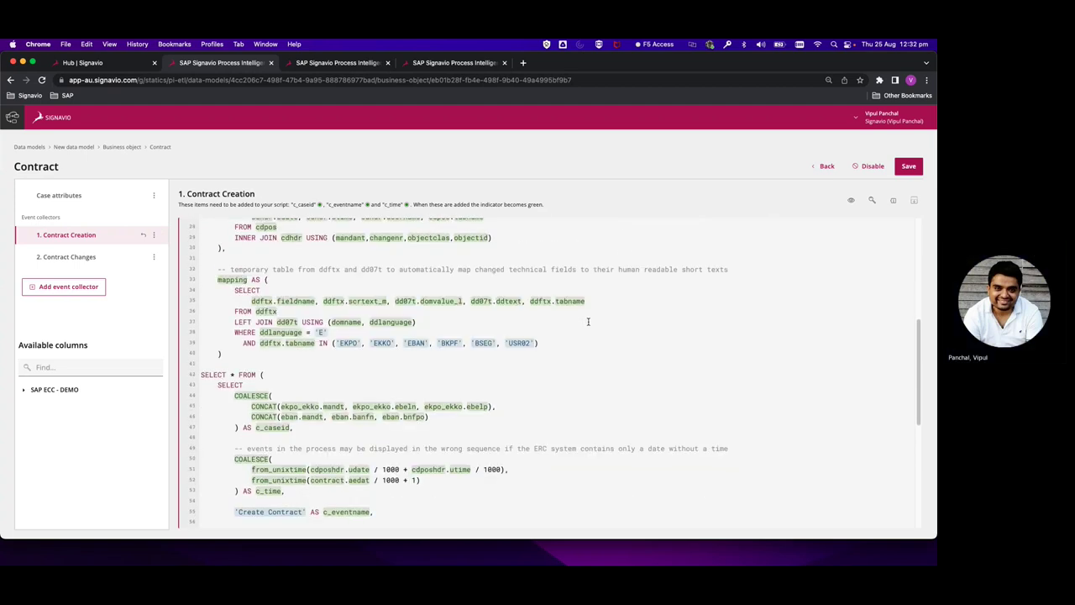
scroll(588, 321, "down", 7)
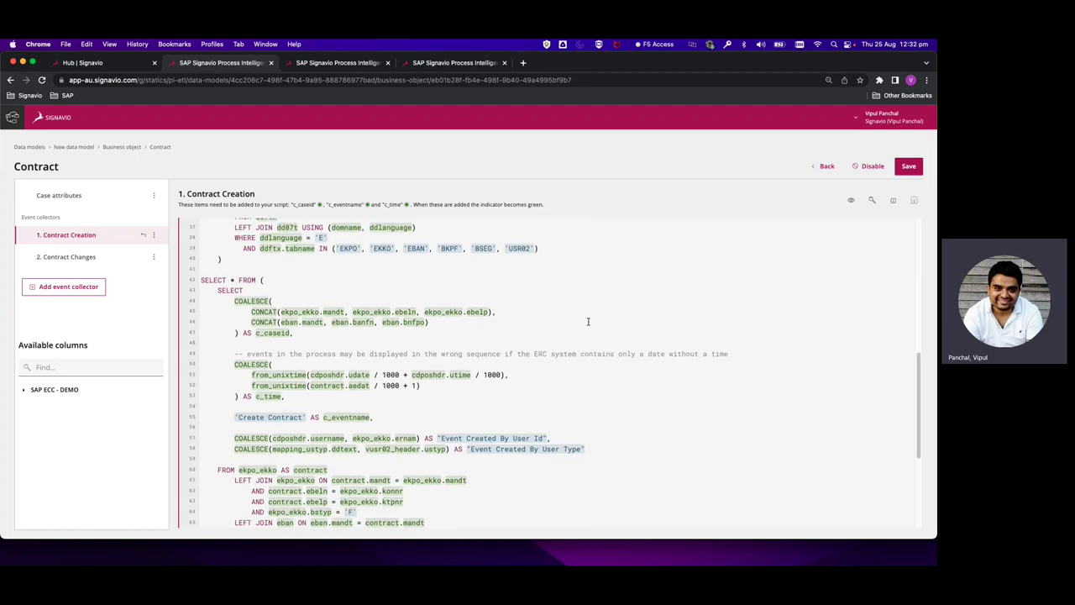
scroll(588, 321, "down", 3)
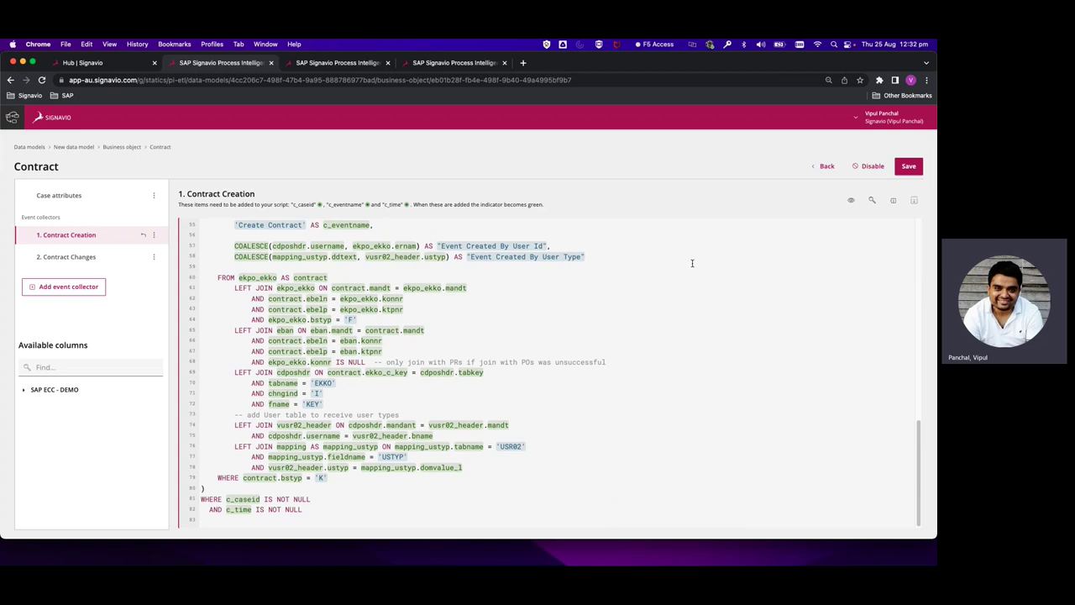
Disable the Contract Creation event collector and the case attributes of the Contract business object
left_click(859, 167)
left_click(872, 168)
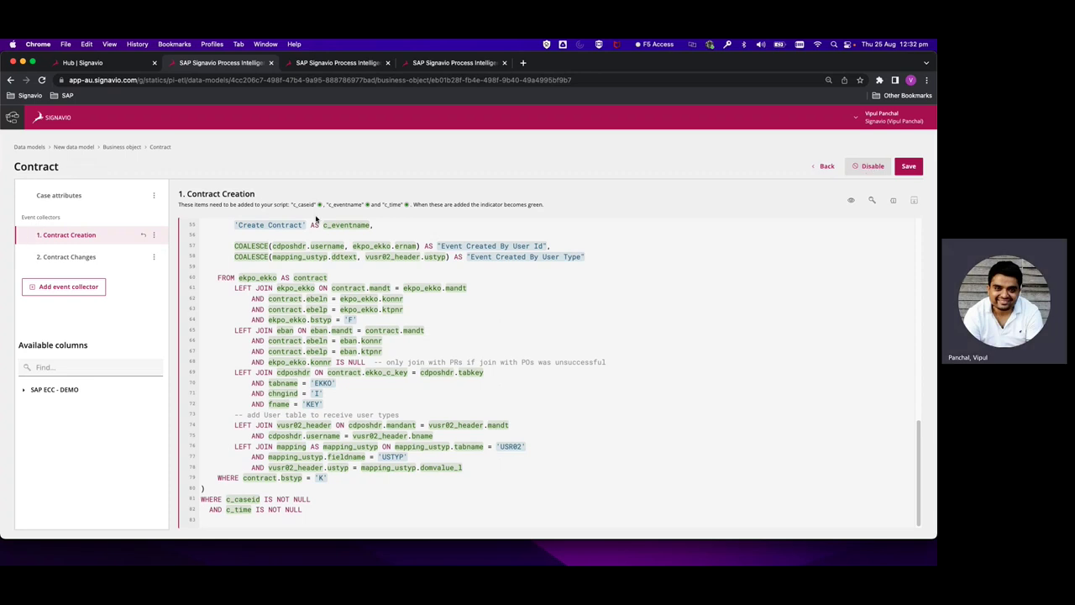
left_click(155, 240)
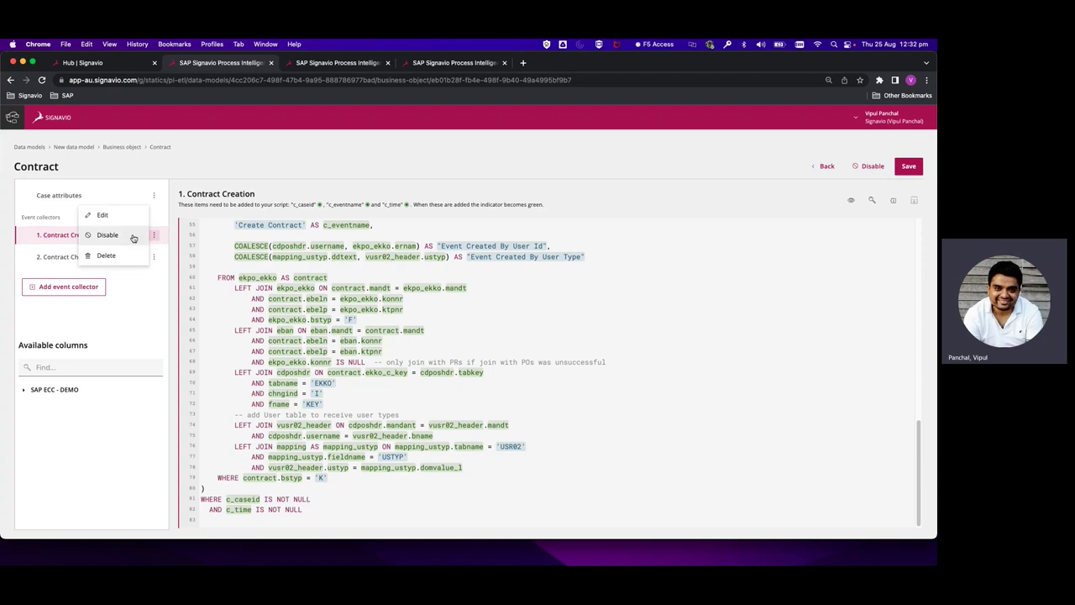
left_click(133, 236)
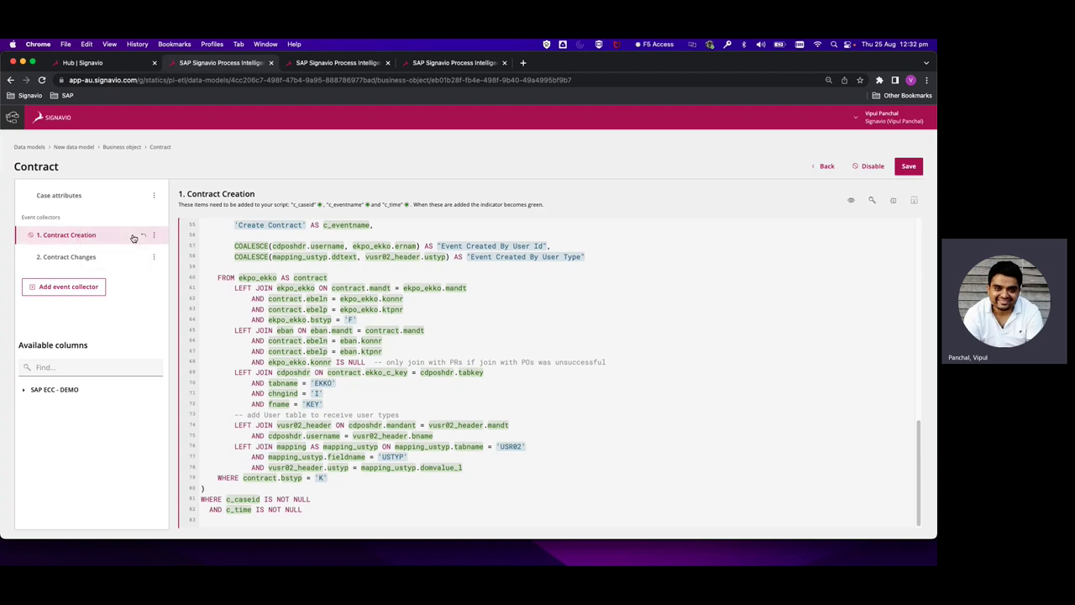
left_click(136, 197)
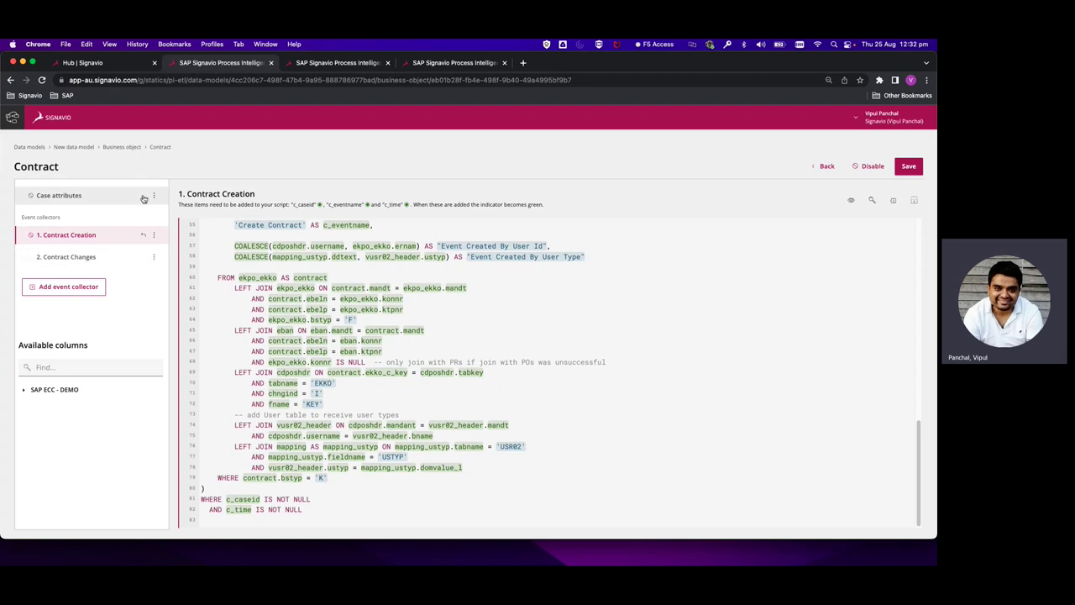
Expand the SAP ECC - DEMO source in the available columns and inspect the columns of the bkpf and lfb1 tables
left_click(52, 392)
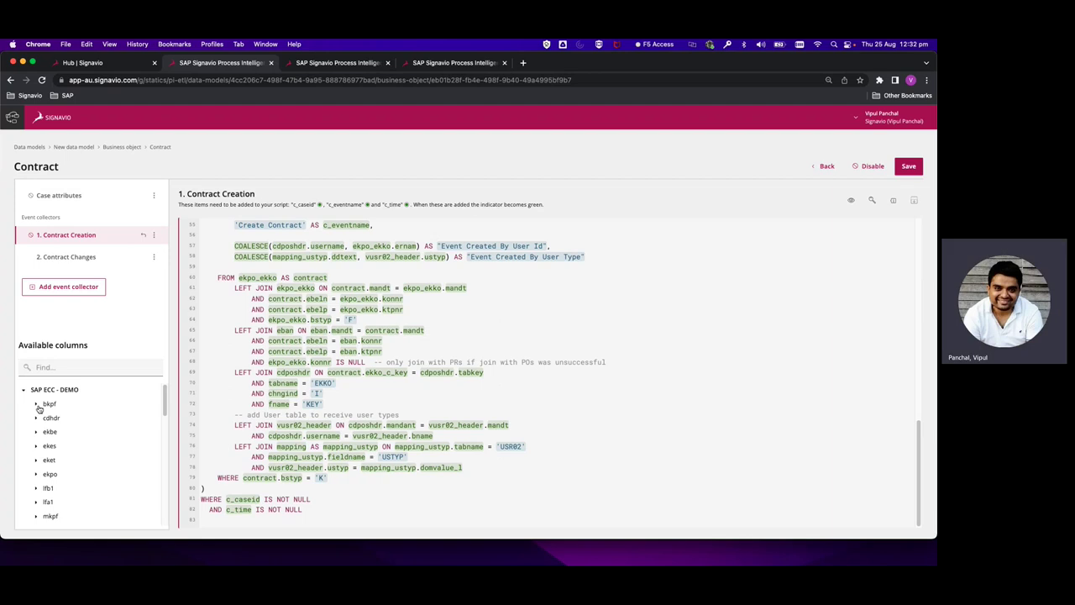
left_click(37, 405)
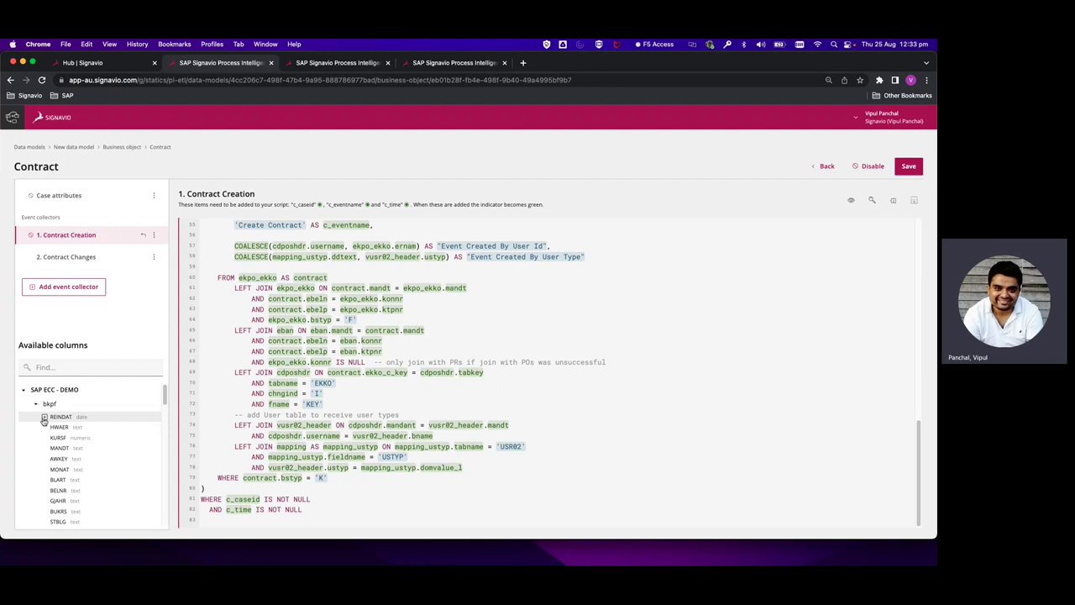
left_click(37, 404)
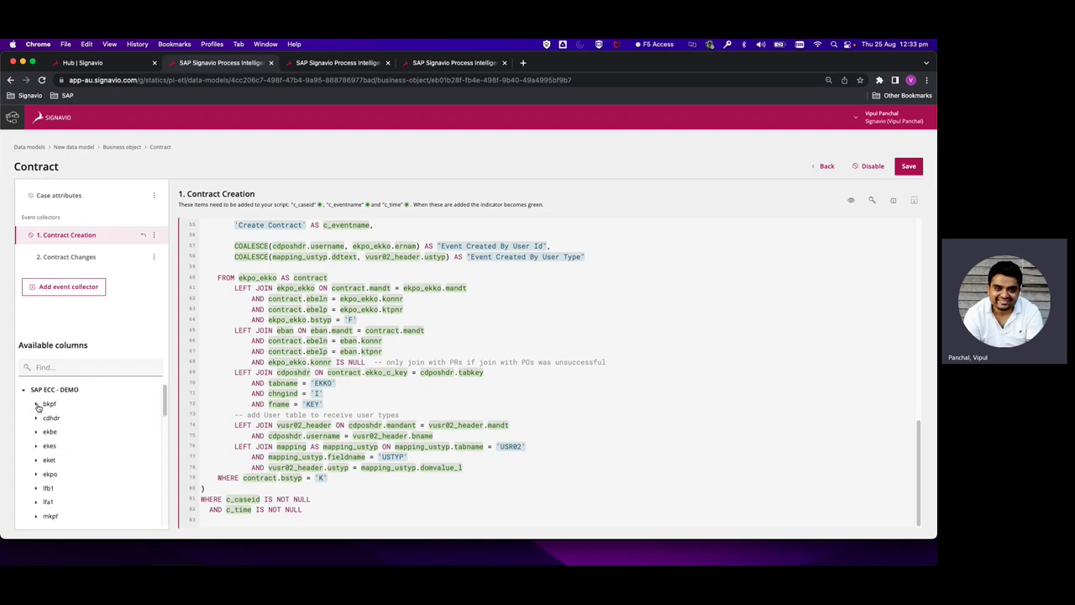
left_click(37, 489)
scroll(37, 493, "down", 2)
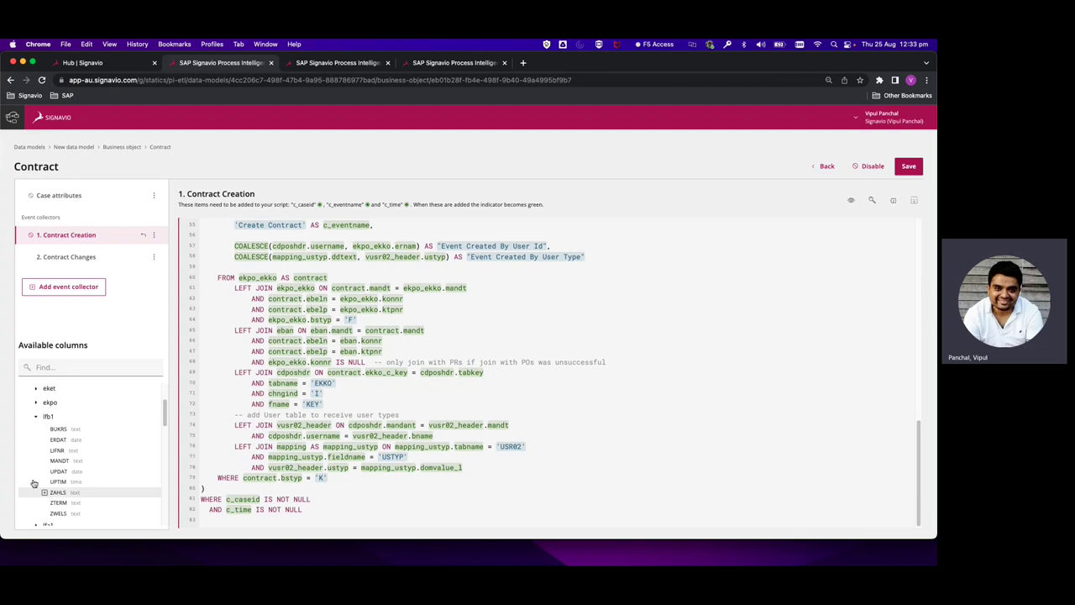
Insert the BUKRS column of lfb1 at the end of the Contract Creation script, delete the inserted reference, and collapse the table's column list
left_click(45, 428)
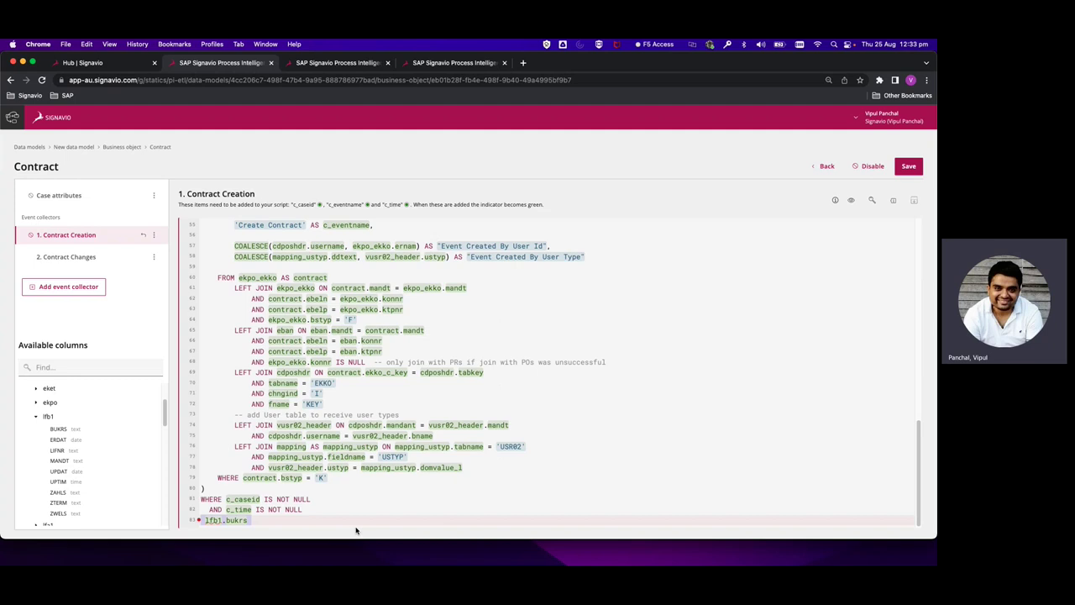
key("BackSpace")
key("BackSpace")
key("BackSpace")
key("BackSpace")
key("BackSpace")
key("BackSpace")
key("BackSpace")
key("BackSpace")
key("BackSpace")
key("BackSpace")
key("BackSpace")
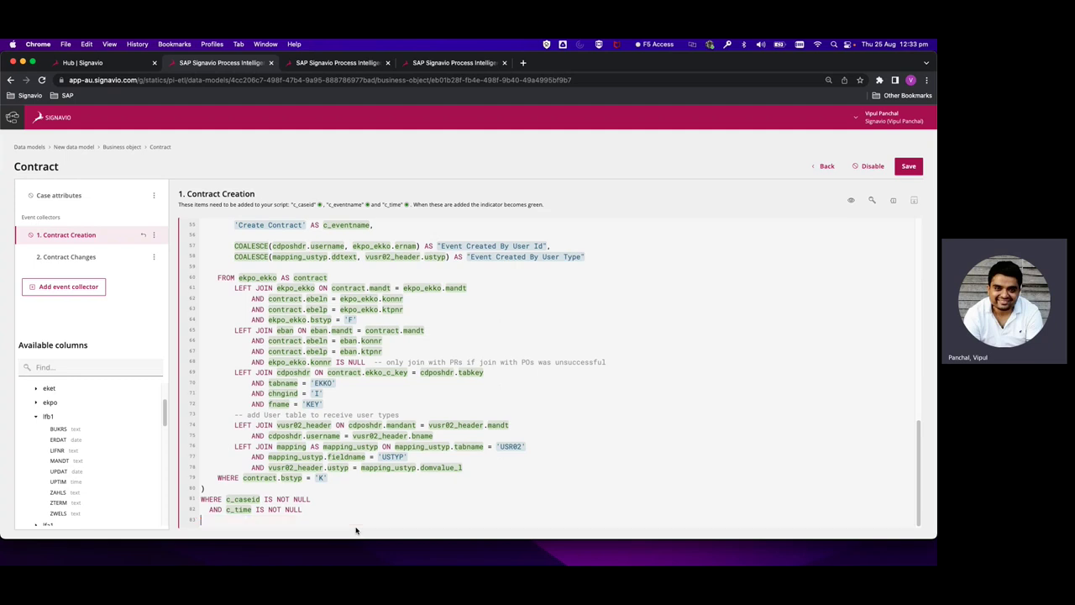
mouse_move(102, 430)
left_click(35, 416)
scroll(90, 427, "up", 3)
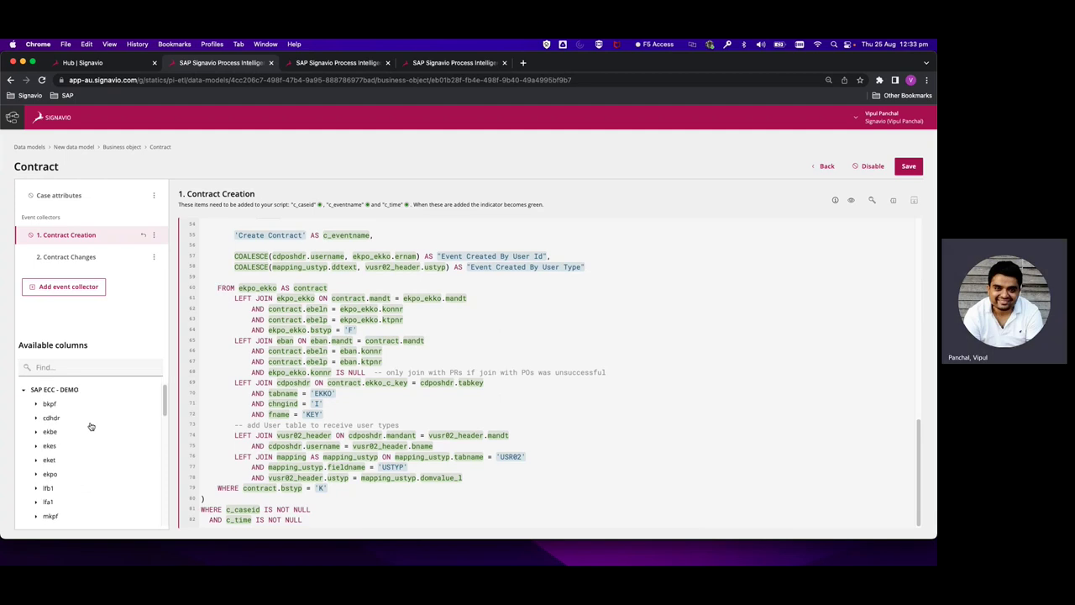
Discard the unsaved Contract changes and view the PR Creation and PR Changes scripts of the Purchase Requisition object
left_click(820, 166)
left_click(578, 227)
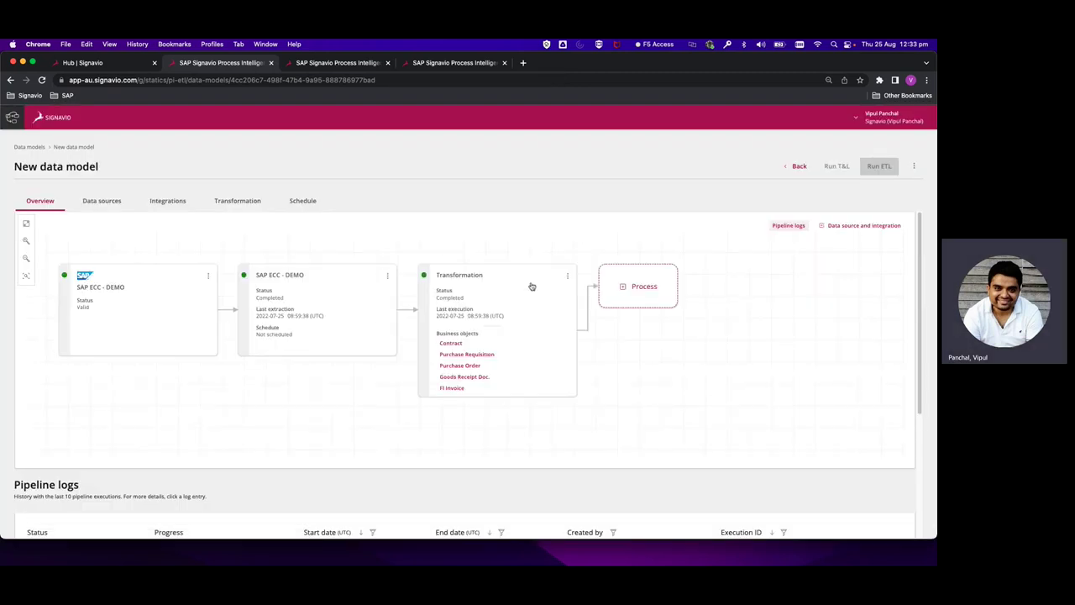
left_click(484, 354)
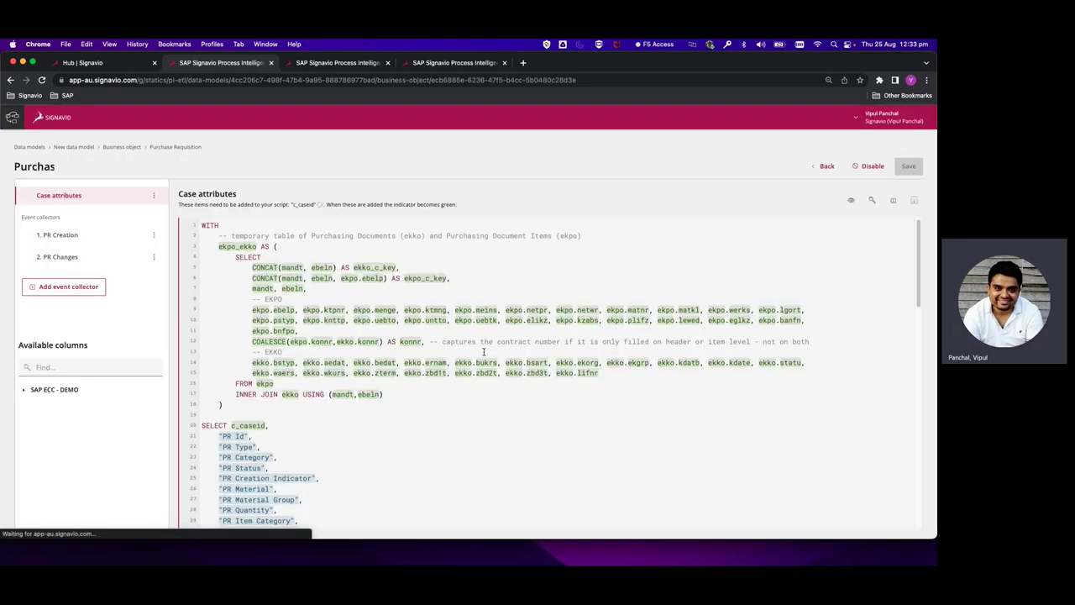
left_click(115, 236)
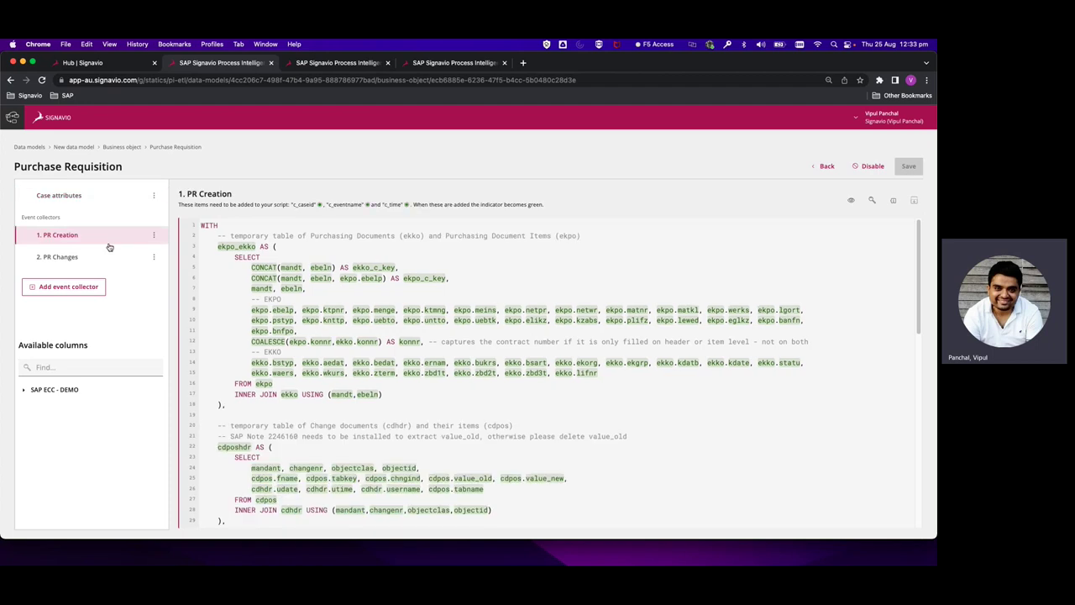
left_click(102, 258)
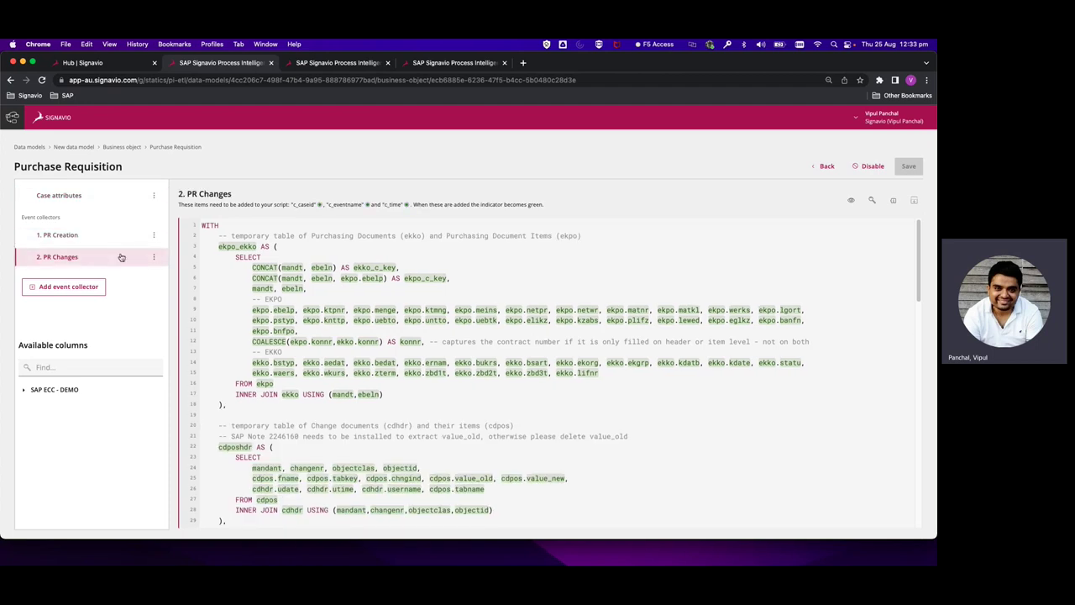
Add an empty event collector to Purchase Requisition, and leave the object discarding the unsaved changes
left_click(83, 288)
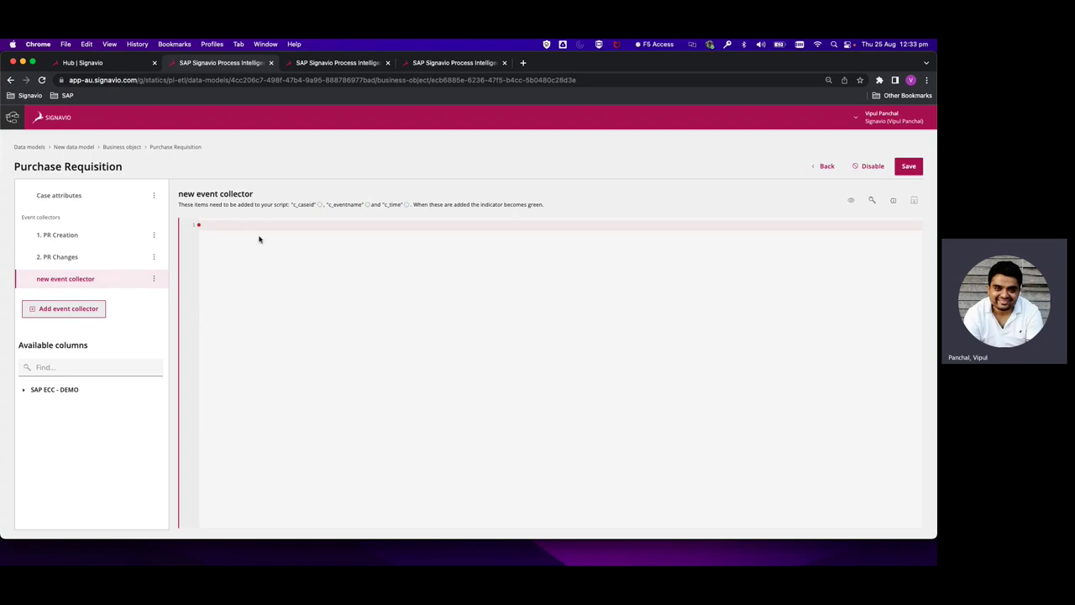
left_click(827, 167)
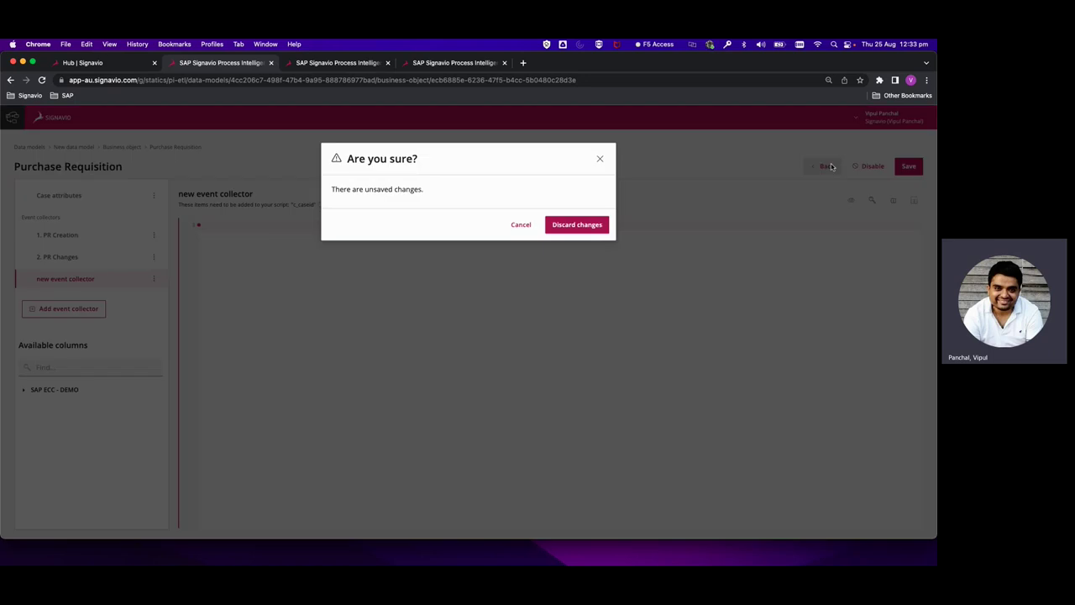
left_click(564, 225)
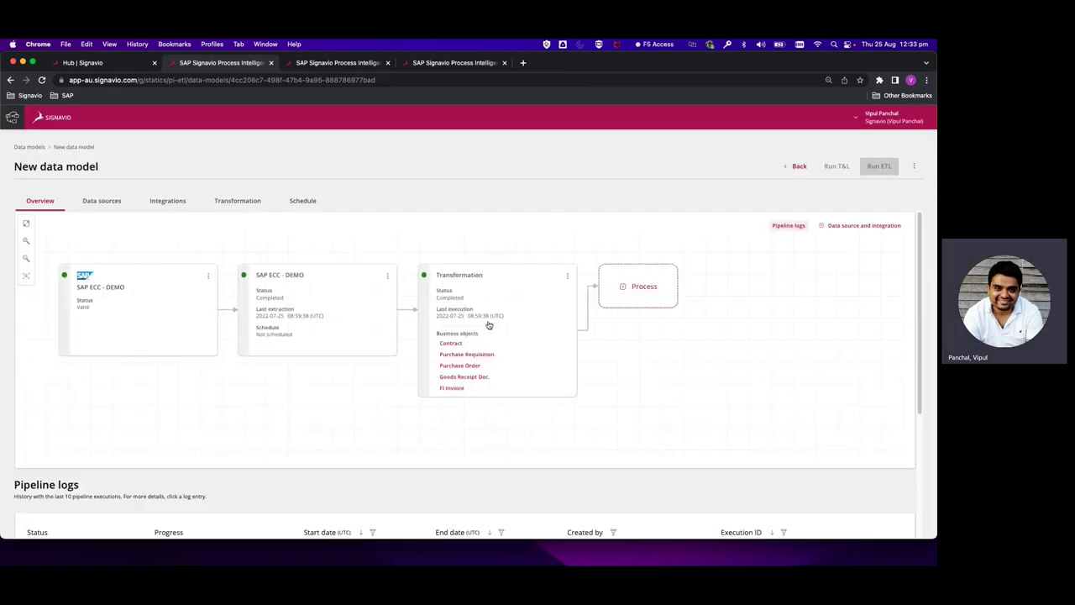
View the case attributes script and event collectors of the Purchase Order object, and return to the data model overview
left_click(480, 366)
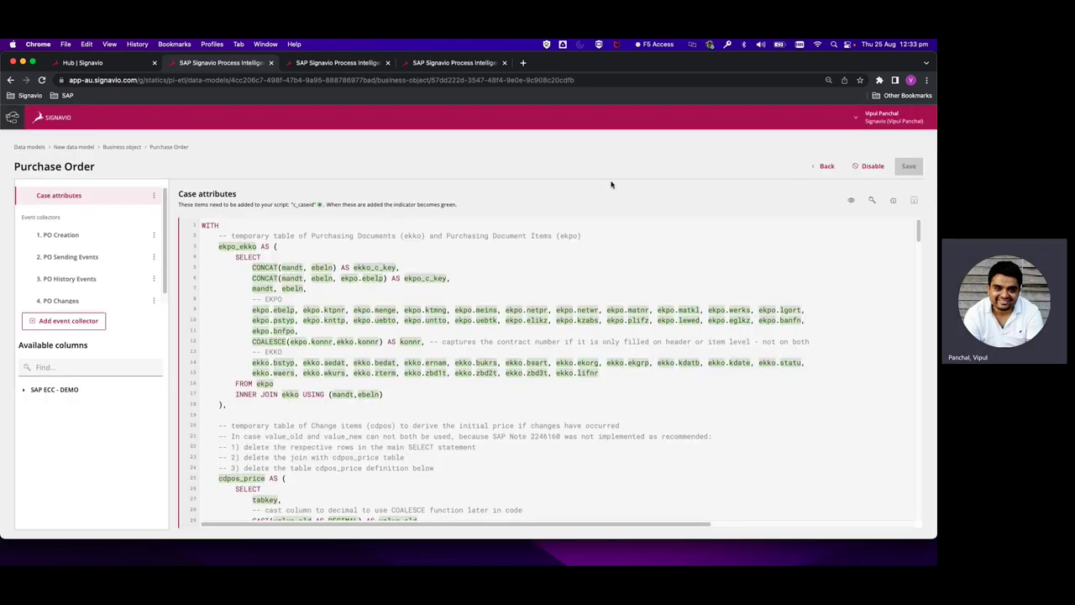
left_click(821, 167)
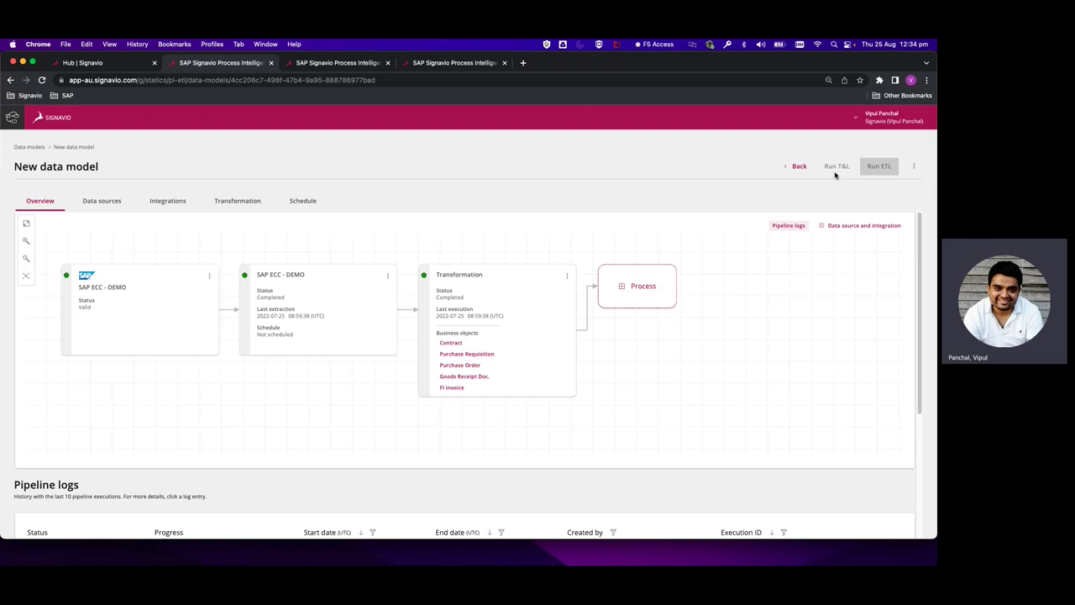
Go back to the list of data models, open the SAP ECC - DEMO model, and review its pipeline logs
left_click(29, 147)
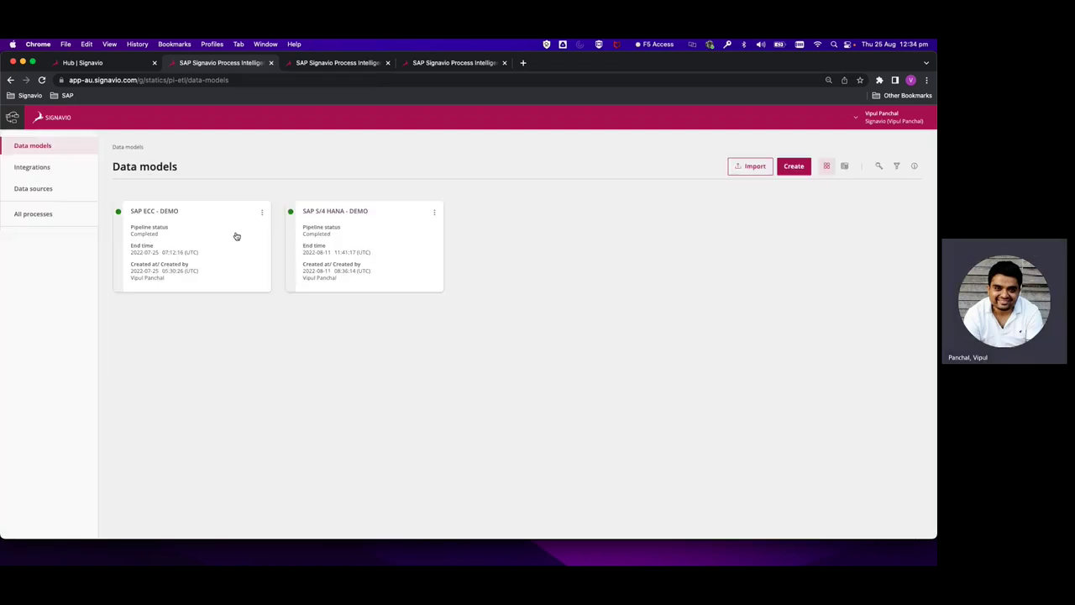
left_click(376, 241)
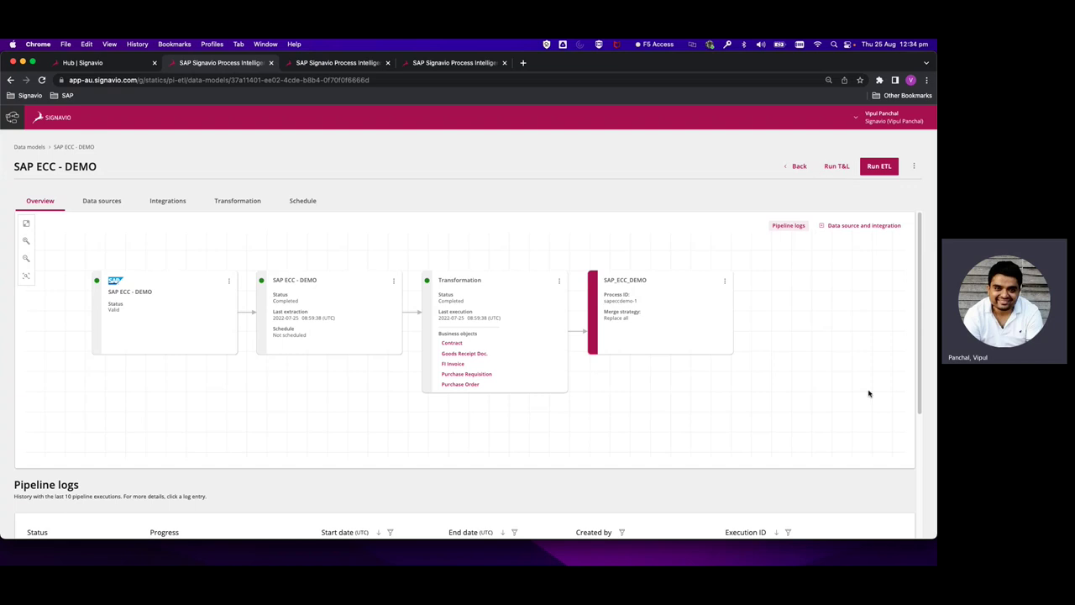
scroll(800, 492, "down", 5)
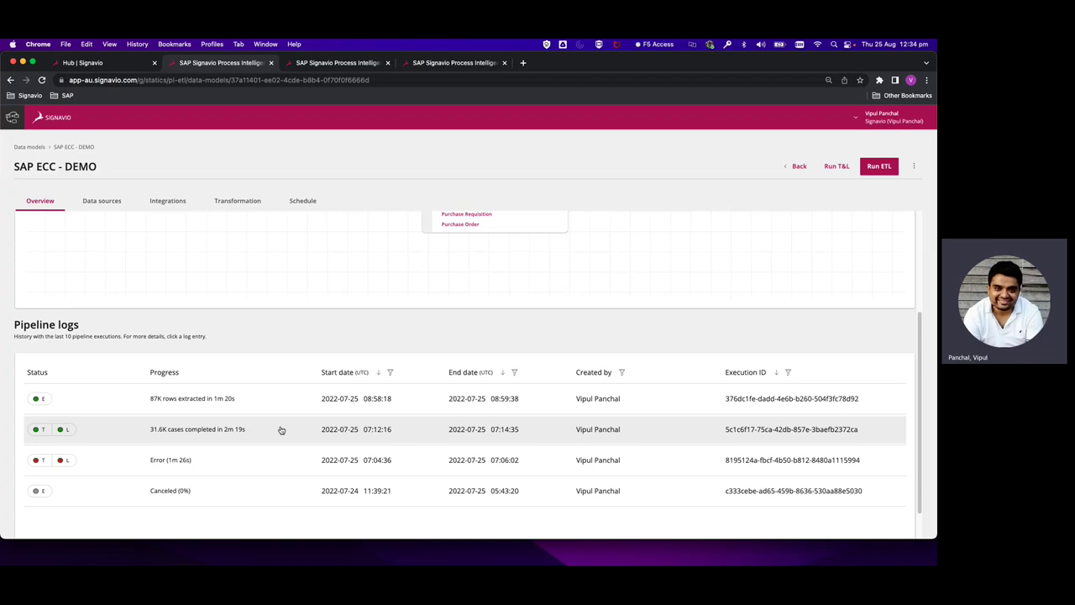
Open the completed Transformation & Load log entry and examine its case attribute and event collector transformations
left_click(282, 430)
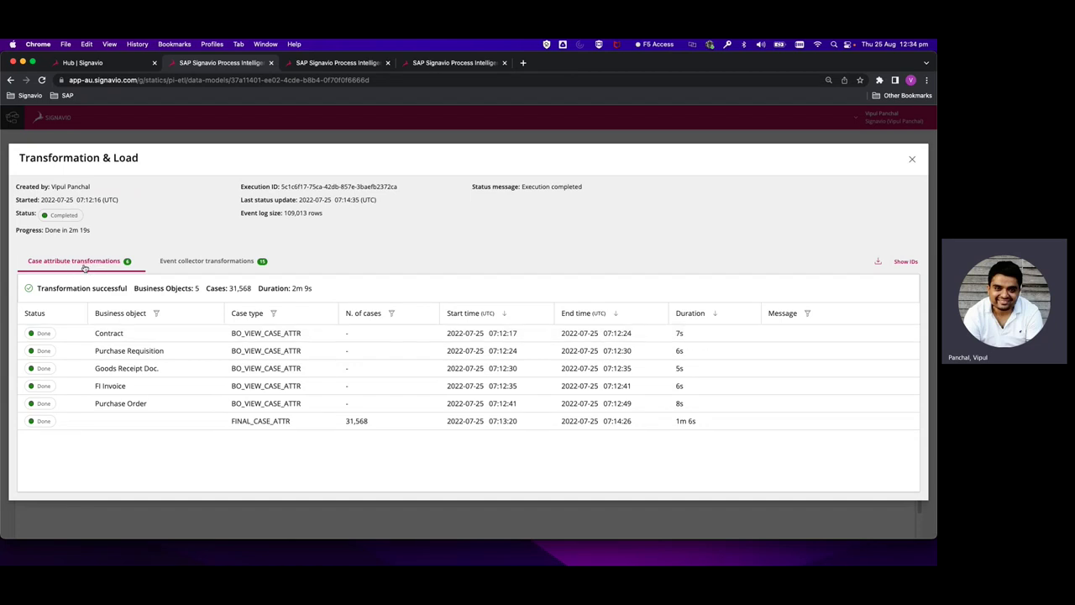
left_click(217, 267)
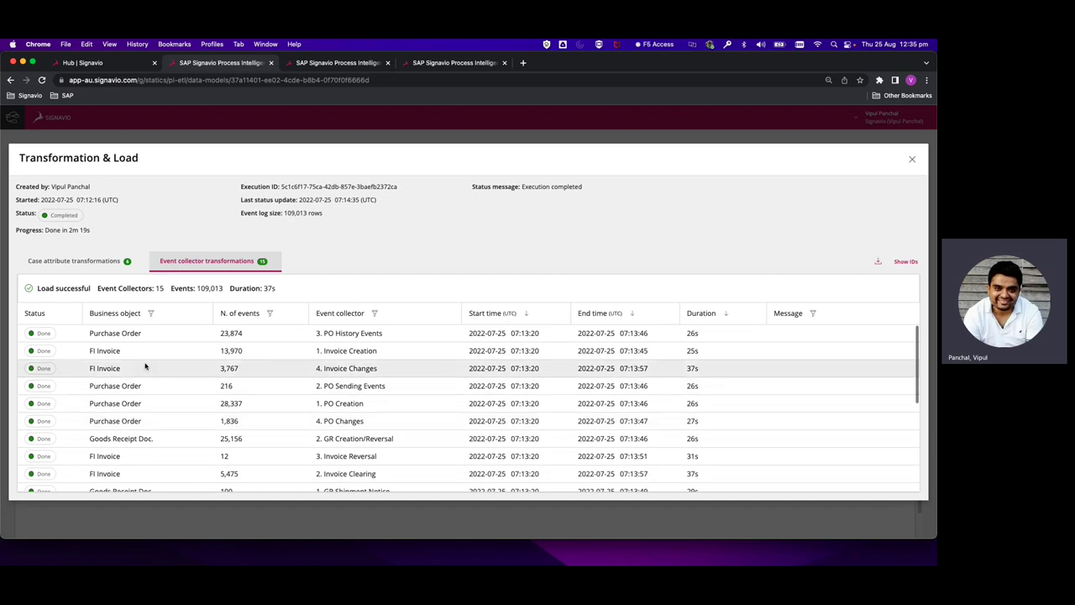
scroll(149, 443, "down", 3)
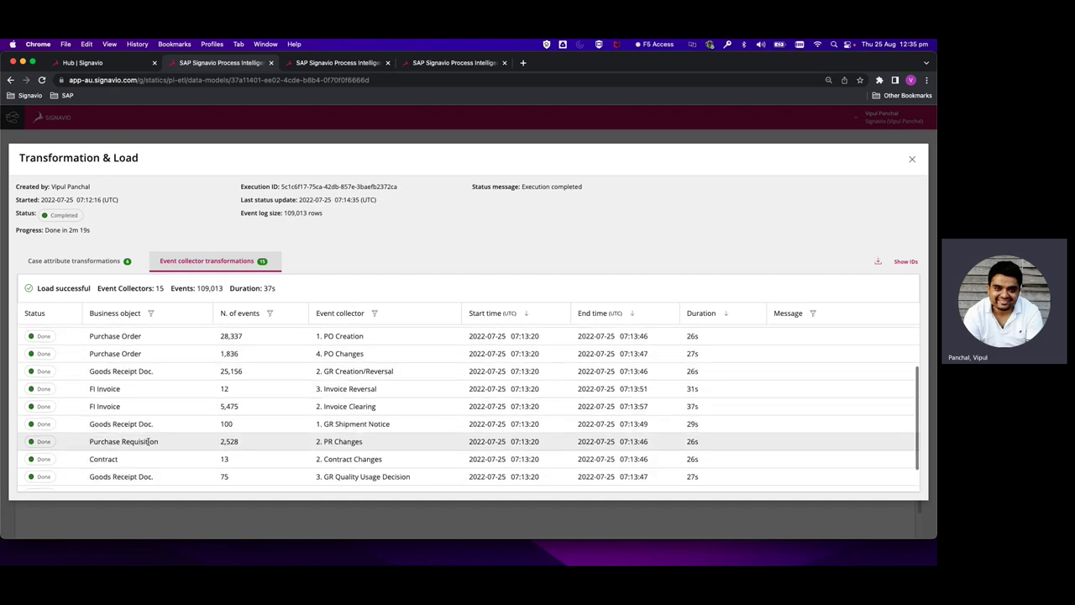
scroll(148, 445, "up", 3)
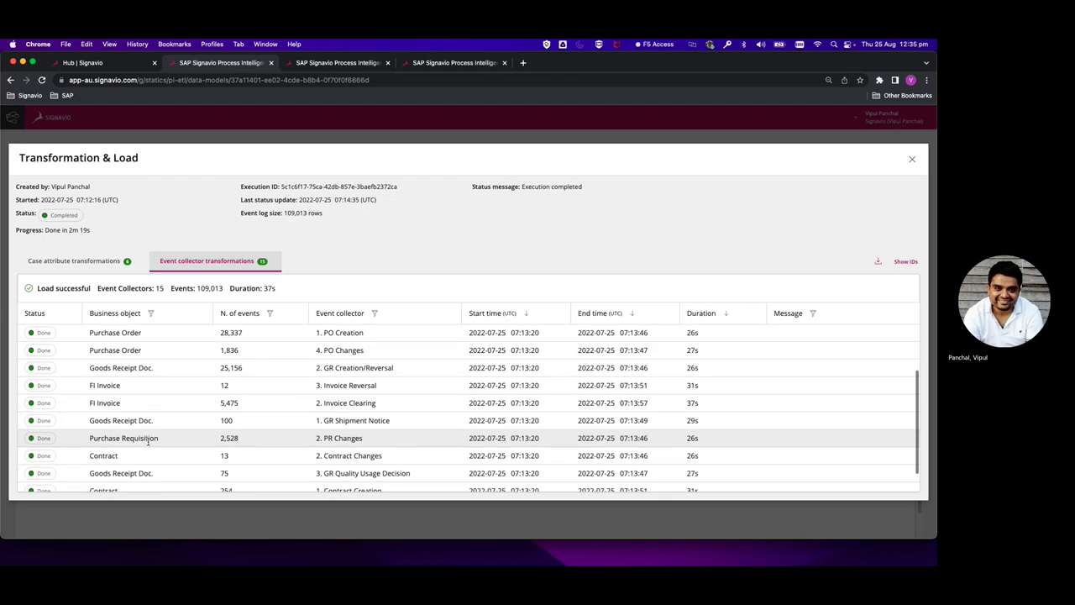
Review the event collector and case attribute transformation results of the completed Transformation & Load run, then close the log
scroll(149, 443, "up", 2)
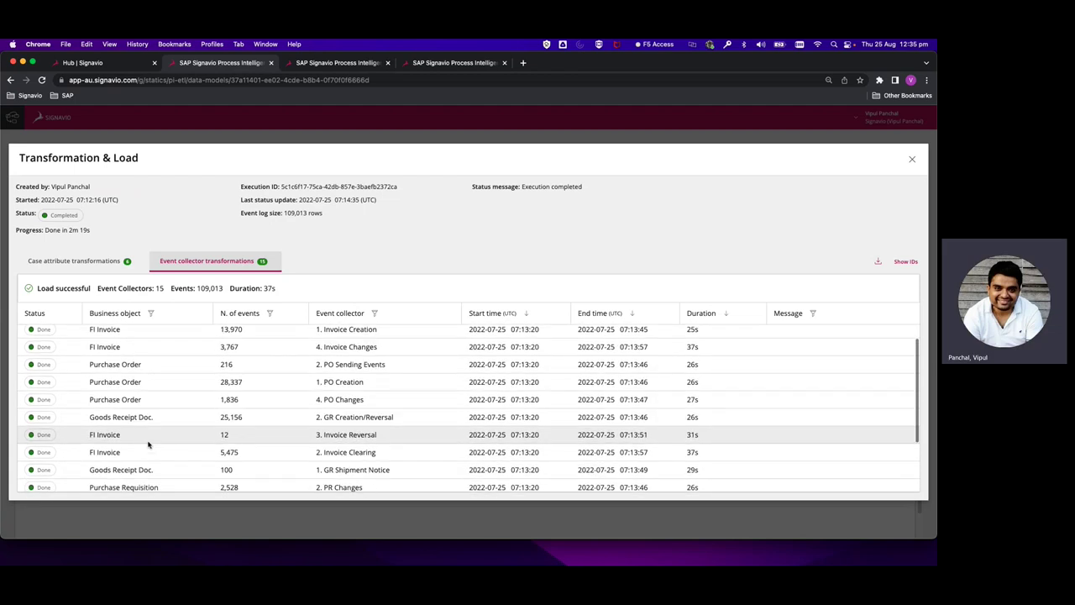
left_click(74, 262)
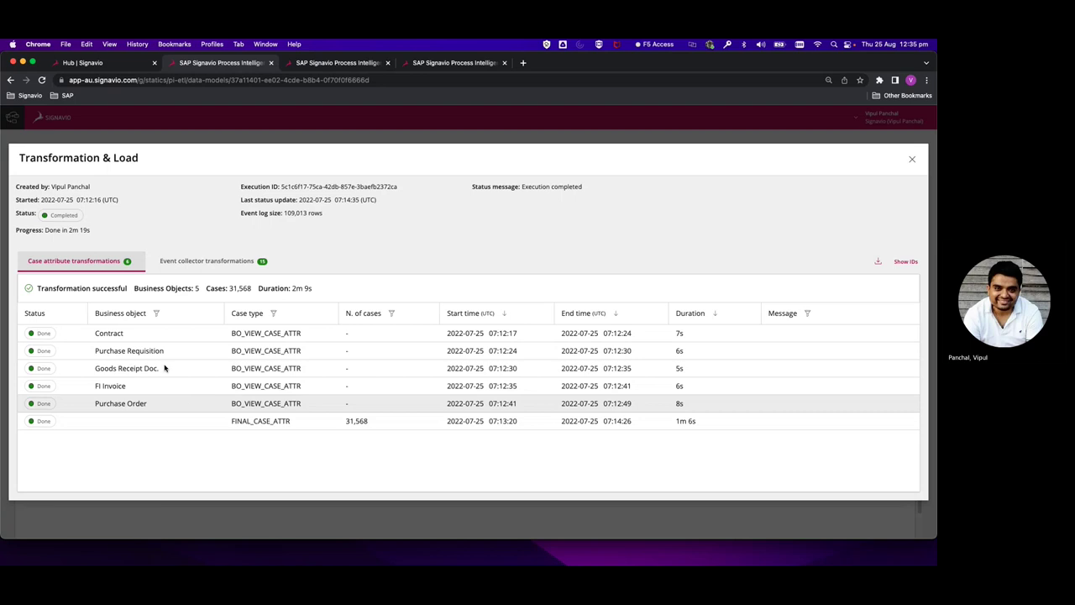
left_click(191, 272)
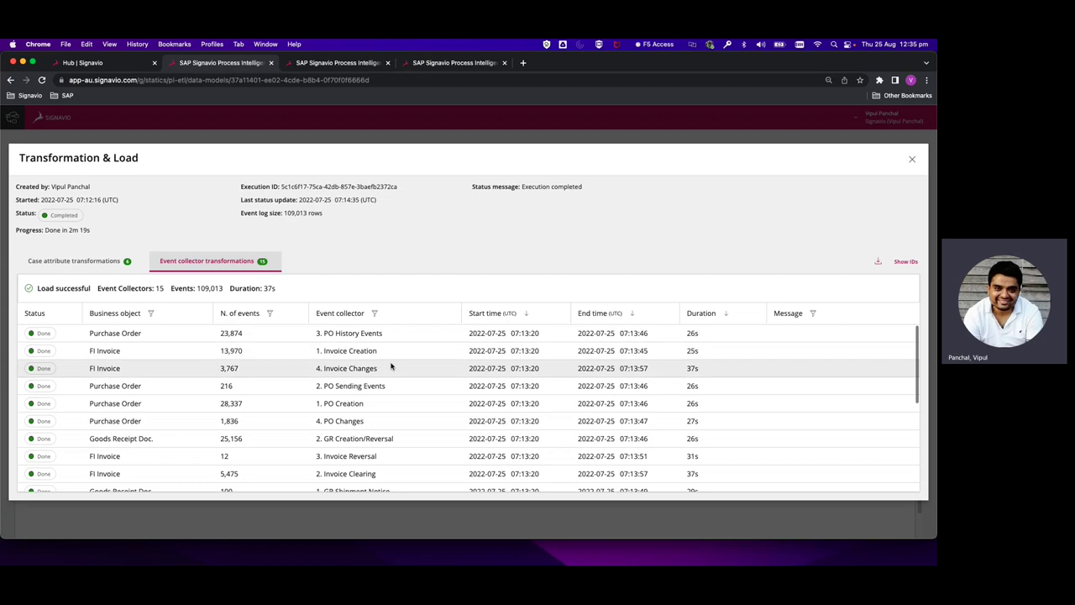
left_click(103, 268)
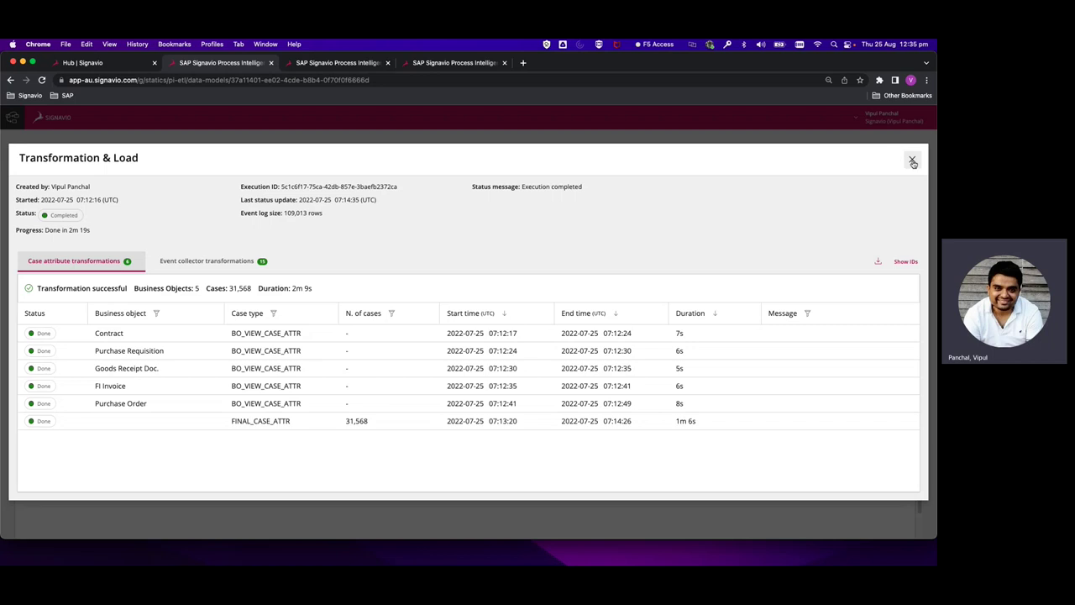
left_click(913, 162)
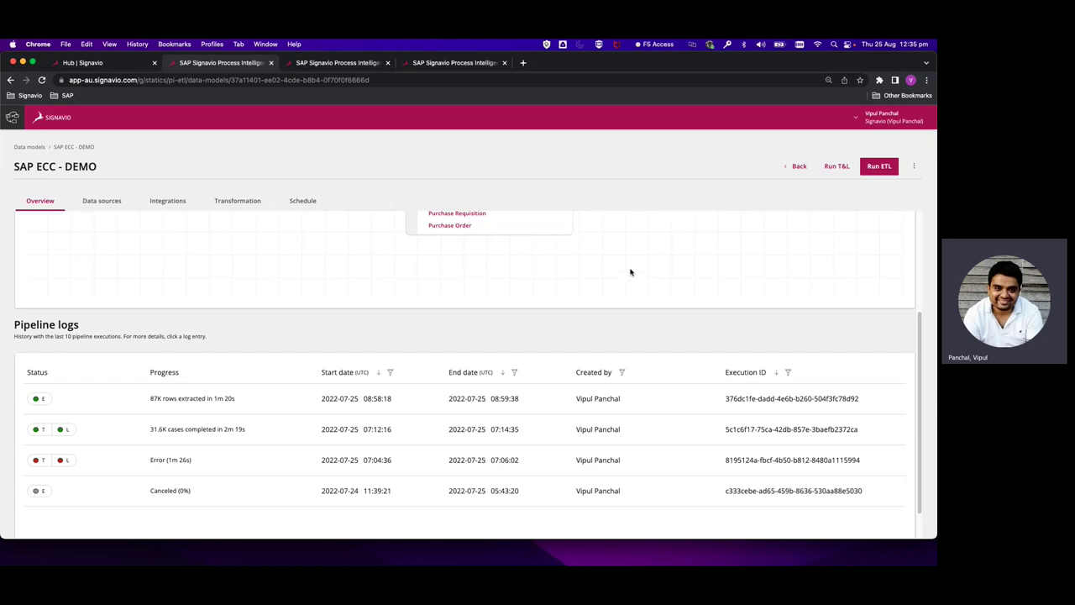
Review the SAP ECC - DEMO pipeline overview and the enterprise source systems offered for a new integration, without linking one
scroll(655, 334, "up", 5)
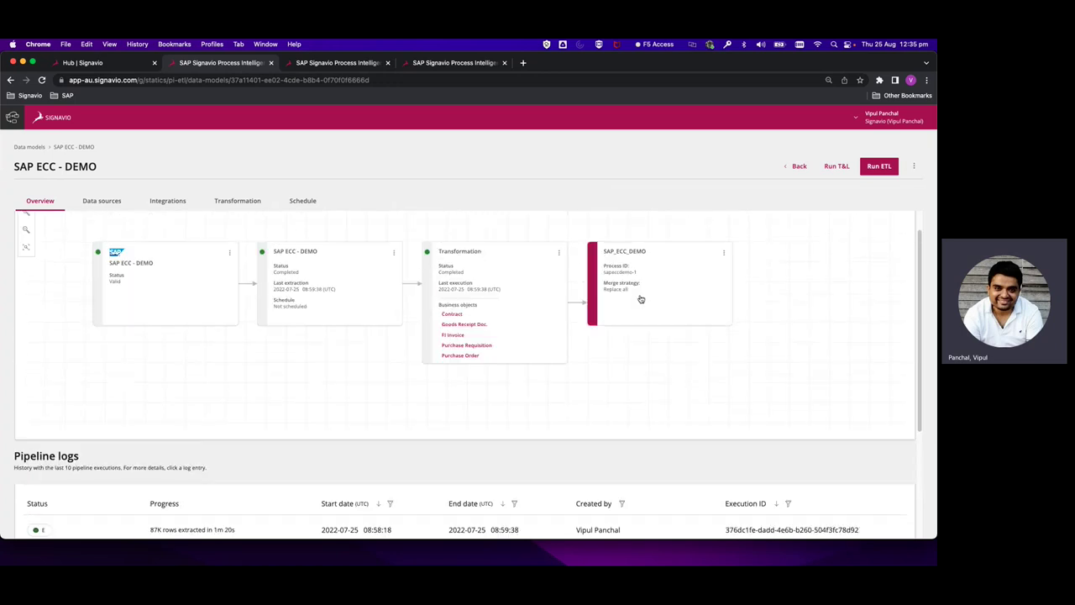
scroll(638, 457, "down", 2)
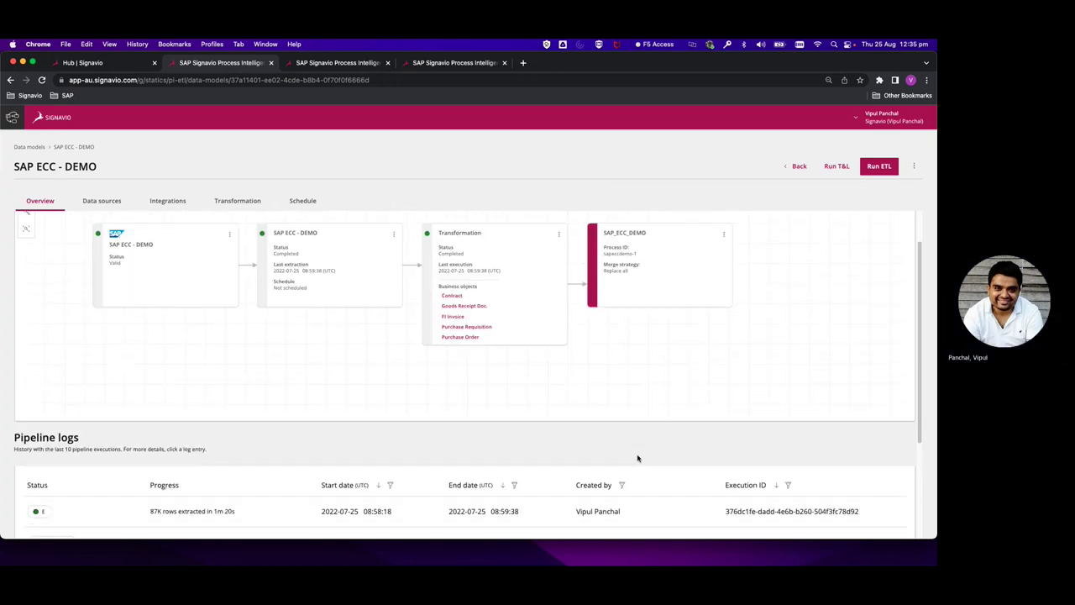
scroll(638, 458, "down", 1)
scroll(637, 458, "up", 3)
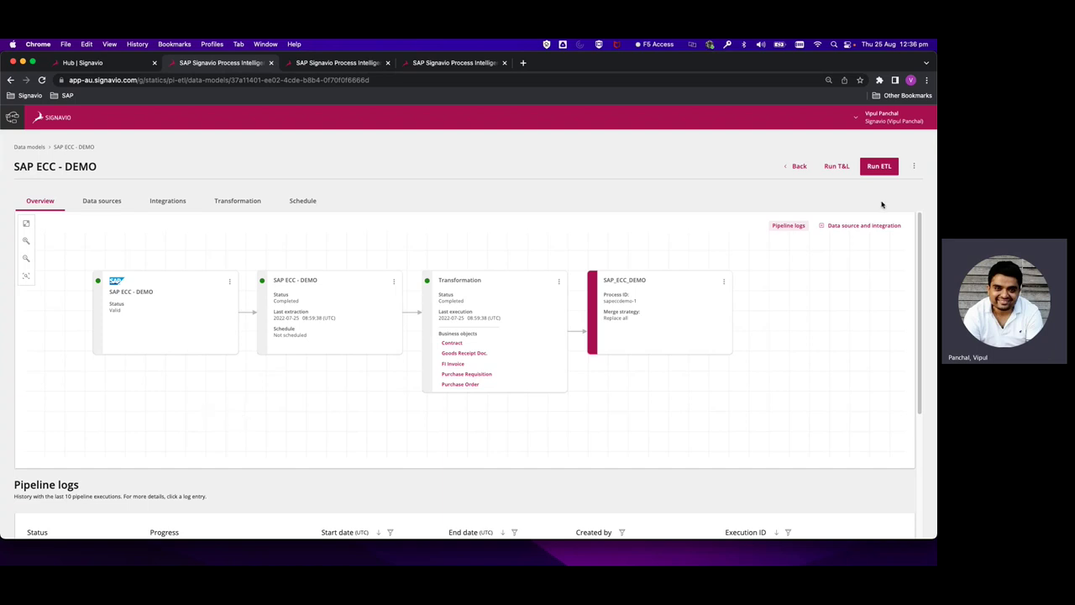
left_click(849, 228)
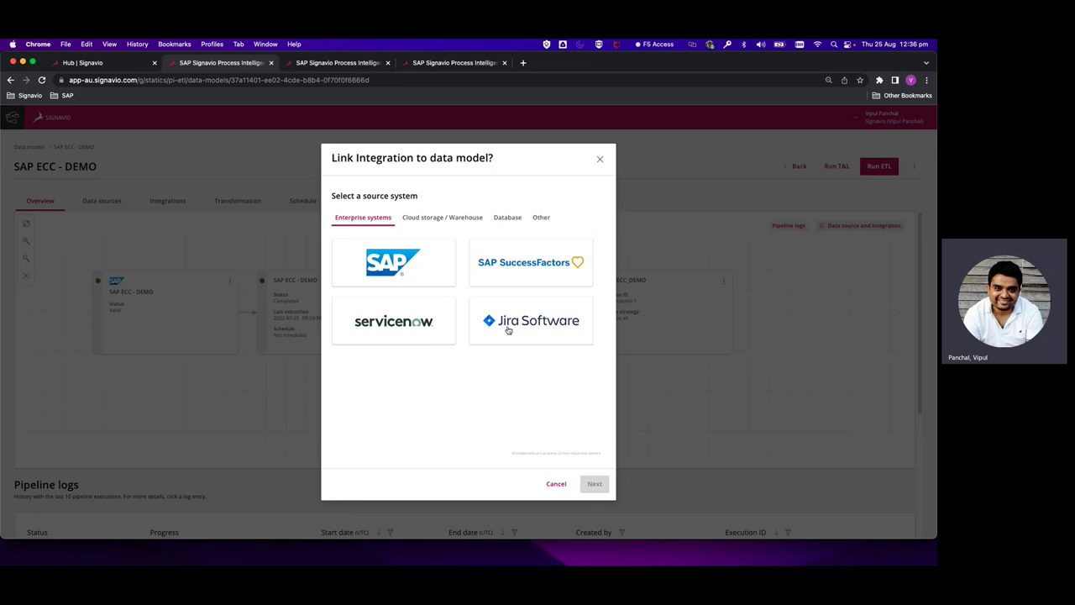
left_click(556, 484)
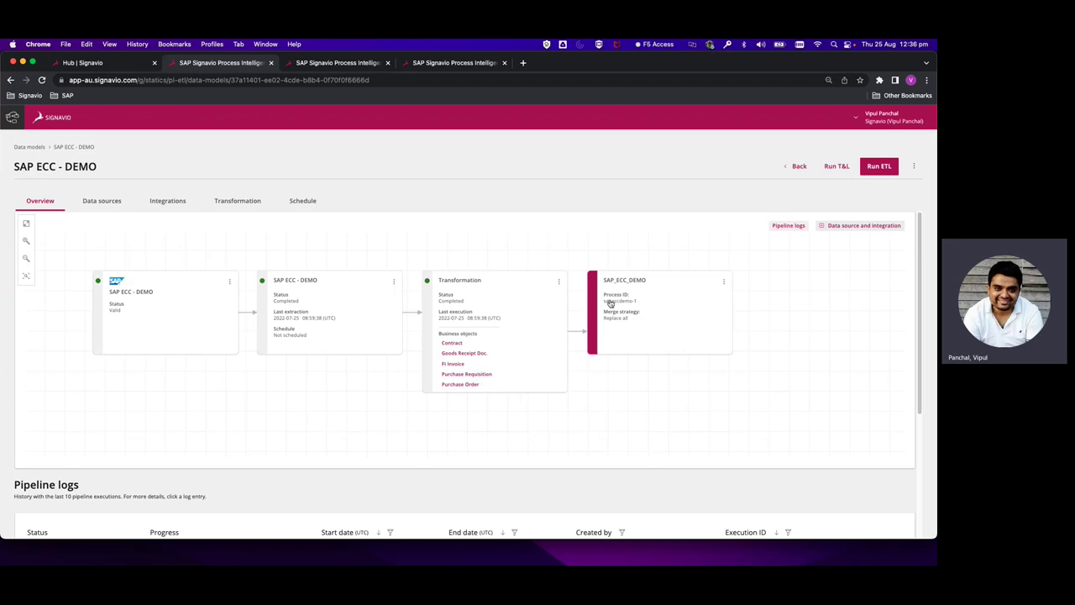
Examine the data model's transformation business objects and how they are managed, leaving them as they are
left_click(238, 202)
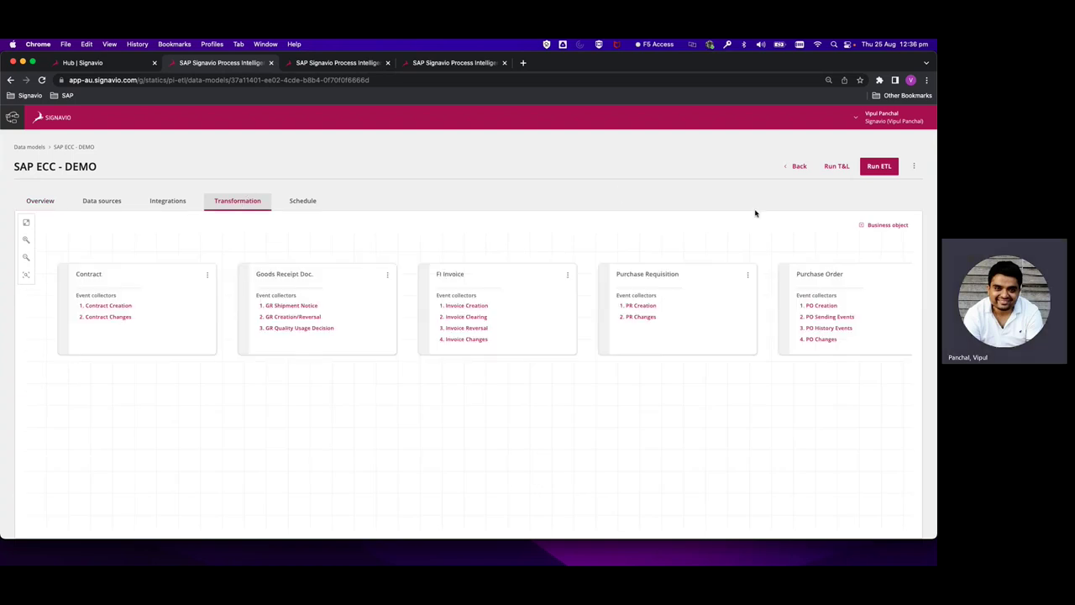
left_click(882, 225)
left_click(432, 200)
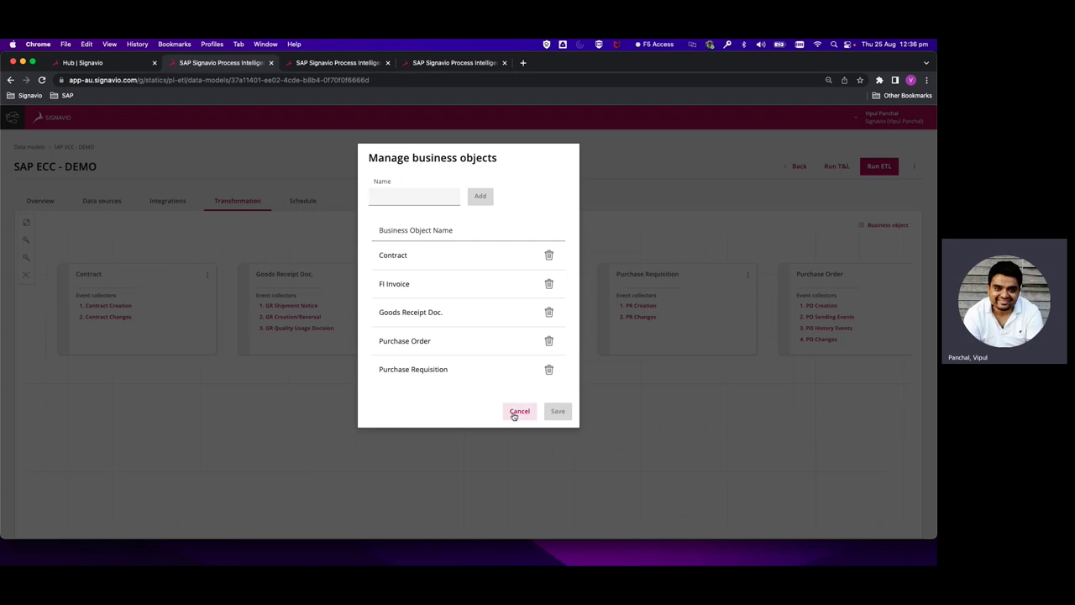
left_click(518, 412)
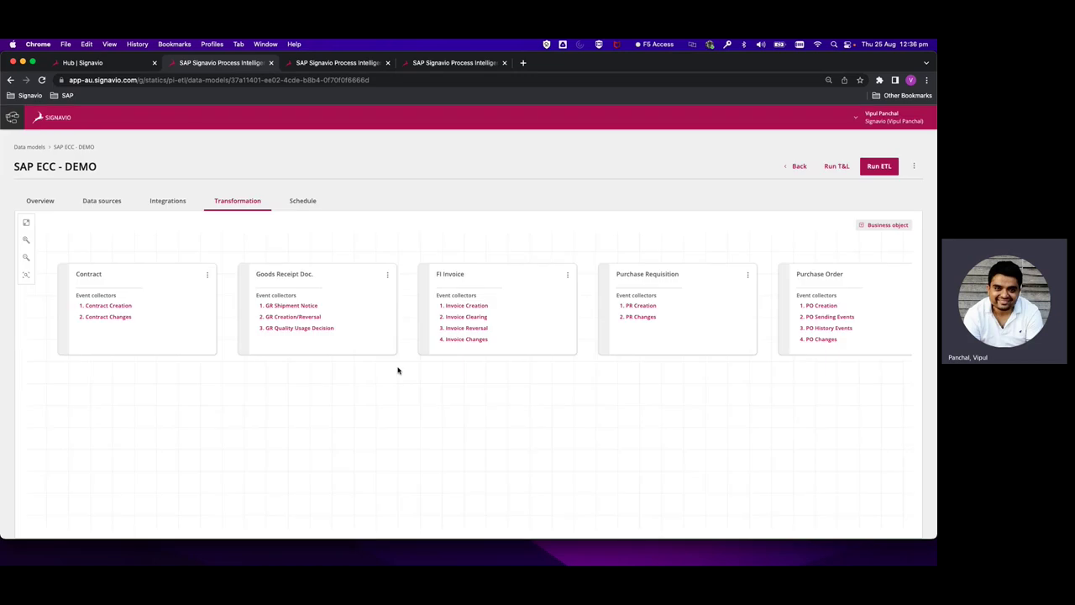
left_click(387, 275)
left_click(474, 241)
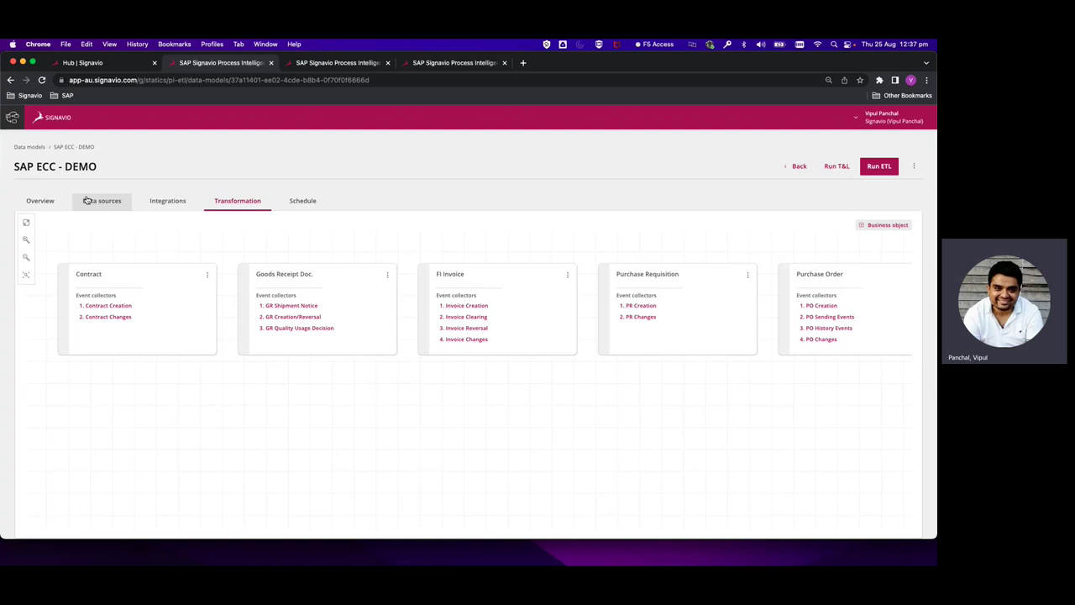
Open the process settings of the SAP_ECC_DEMO process linked in the data model's pipeline overview
left_click(42, 201)
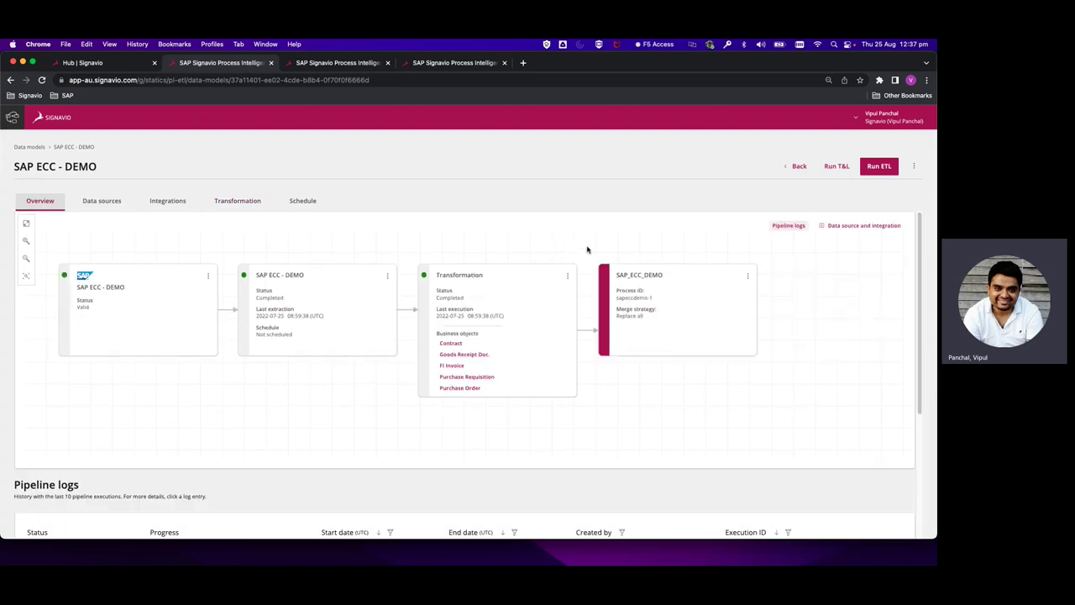
left_click(674, 313)
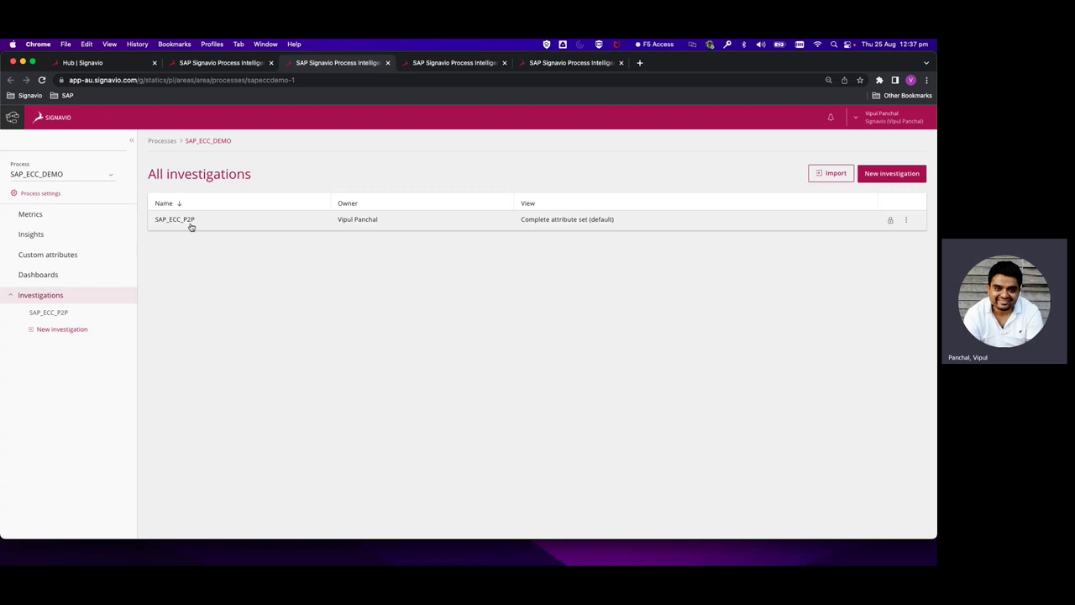
left_click(41, 193)
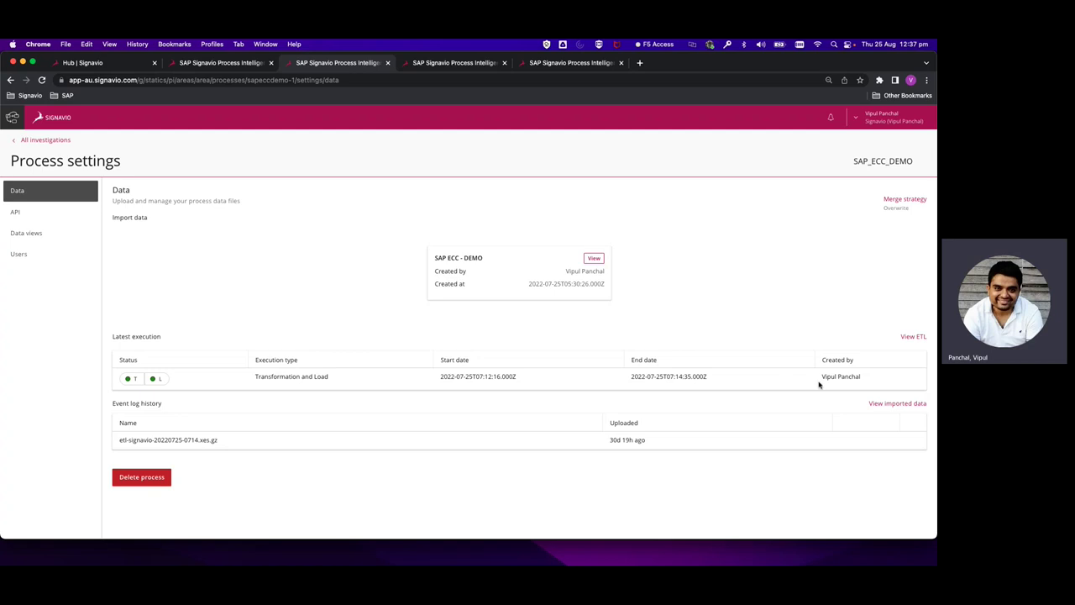
Examine the columns of the data imported into the SAP_ECC_DEMO process, then return to the process settings
left_click(878, 406)
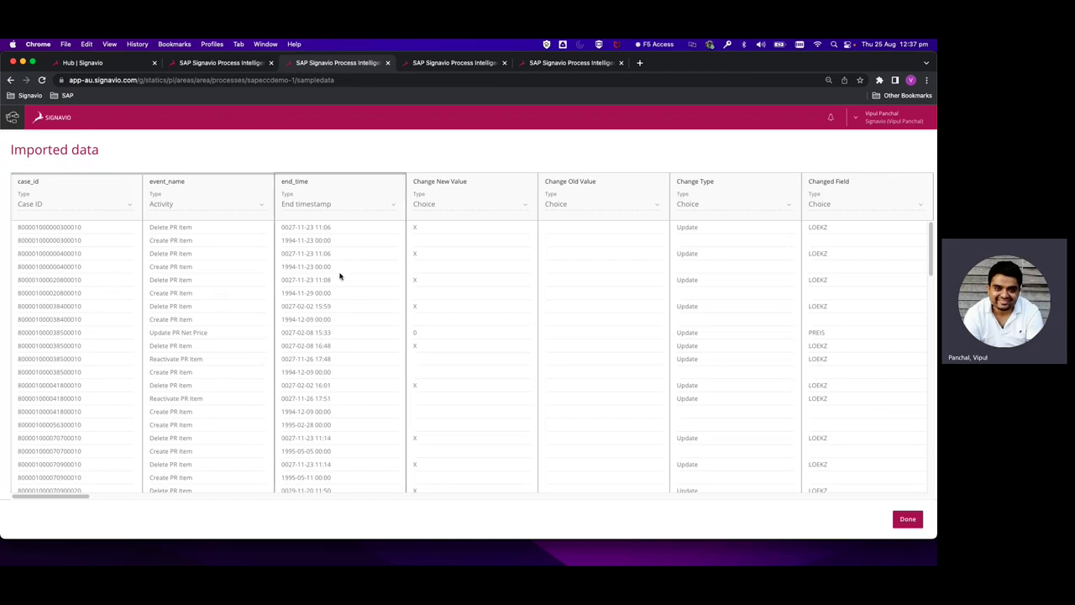
scroll(358, 294, "right", 3)
scroll(358, 294, "right", 8)
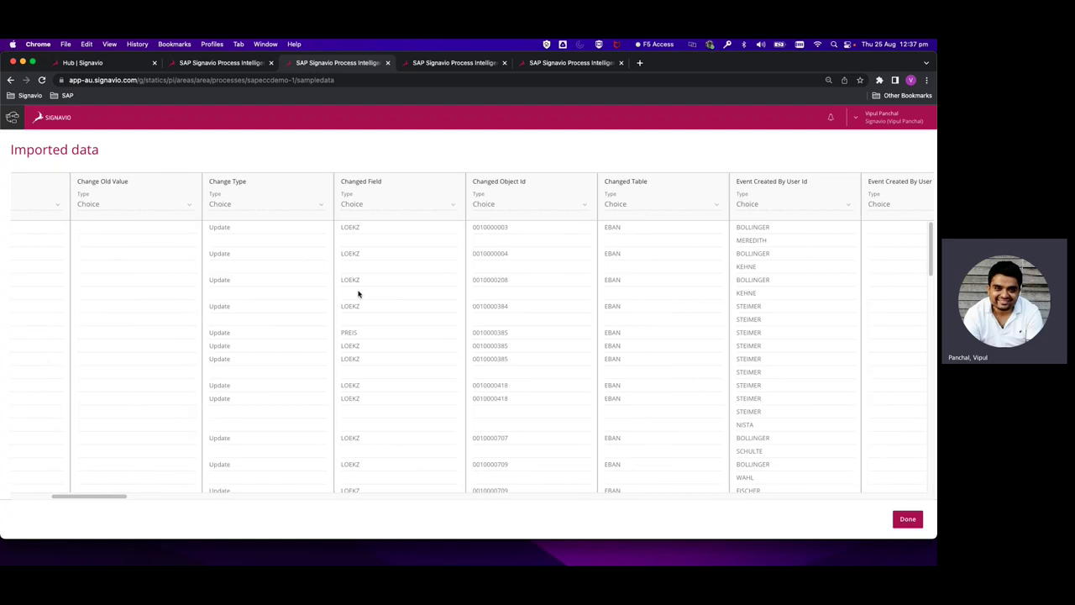
scroll(358, 294, "right", 1)
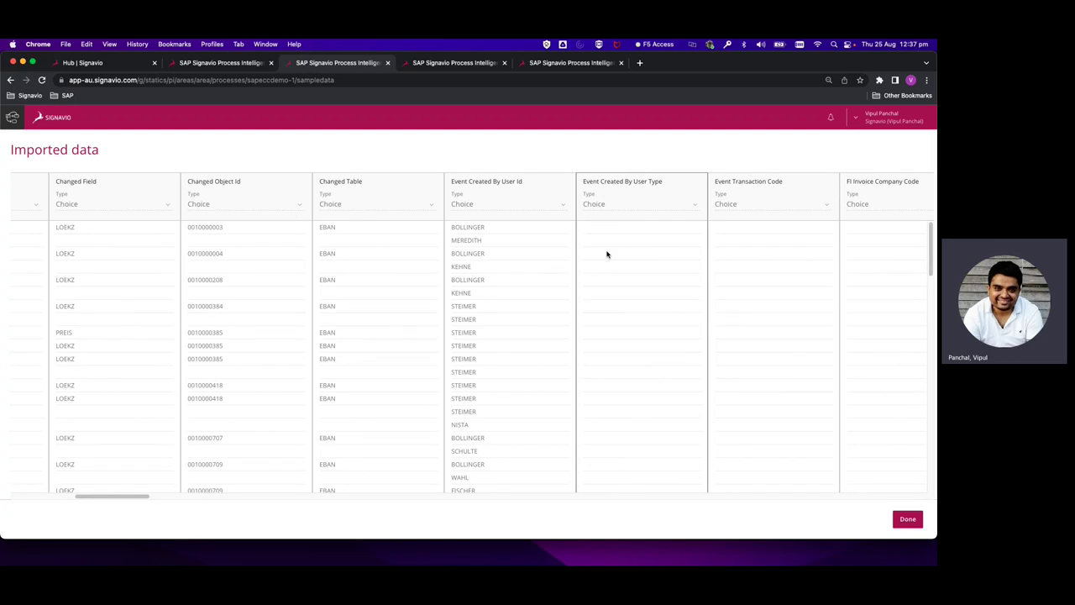
scroll(608, 253, "right", 8)
scroll(607, 253, "right", 8)
scroll(607, 253, "right", 4)
left_click(908, 519)
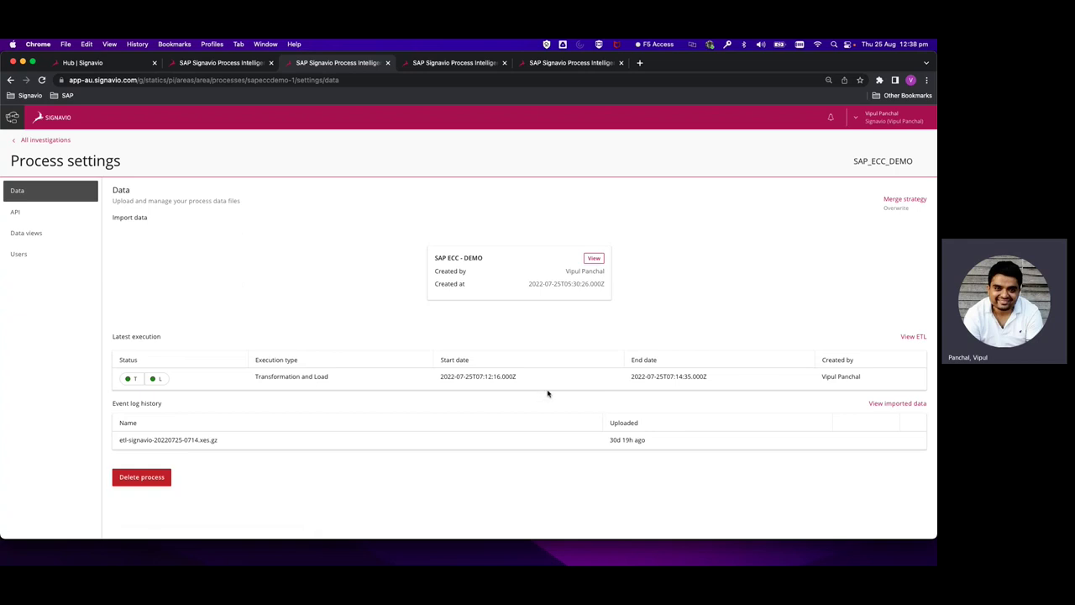
Open the metrics of the Purchase to Pay process from the list of all processes
left_click(449, 69)
left_click(166, 142)
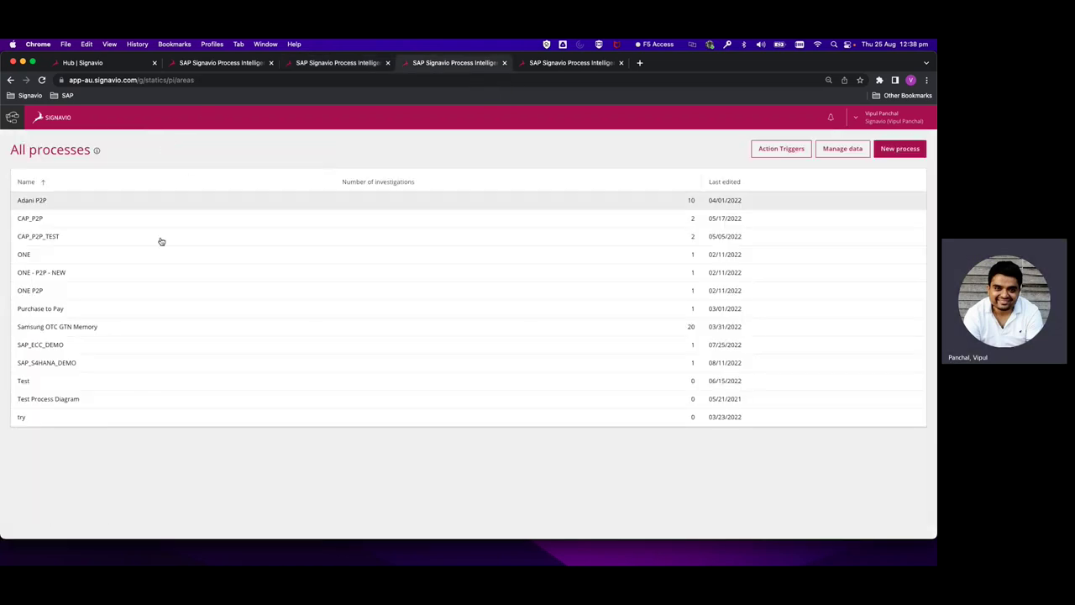
left_click(138, 315)
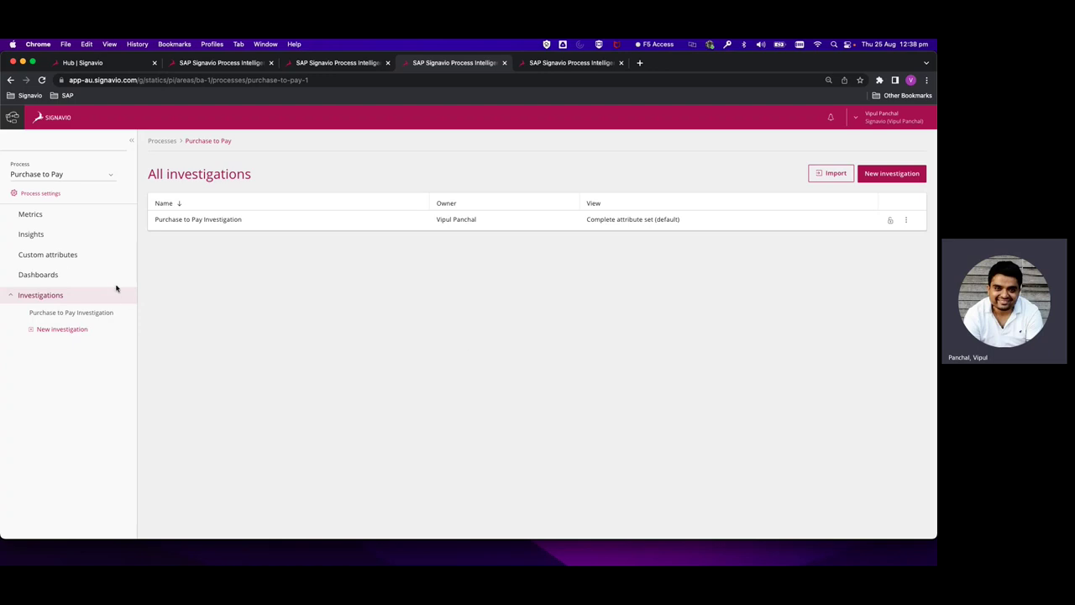
left_click(39, 218)
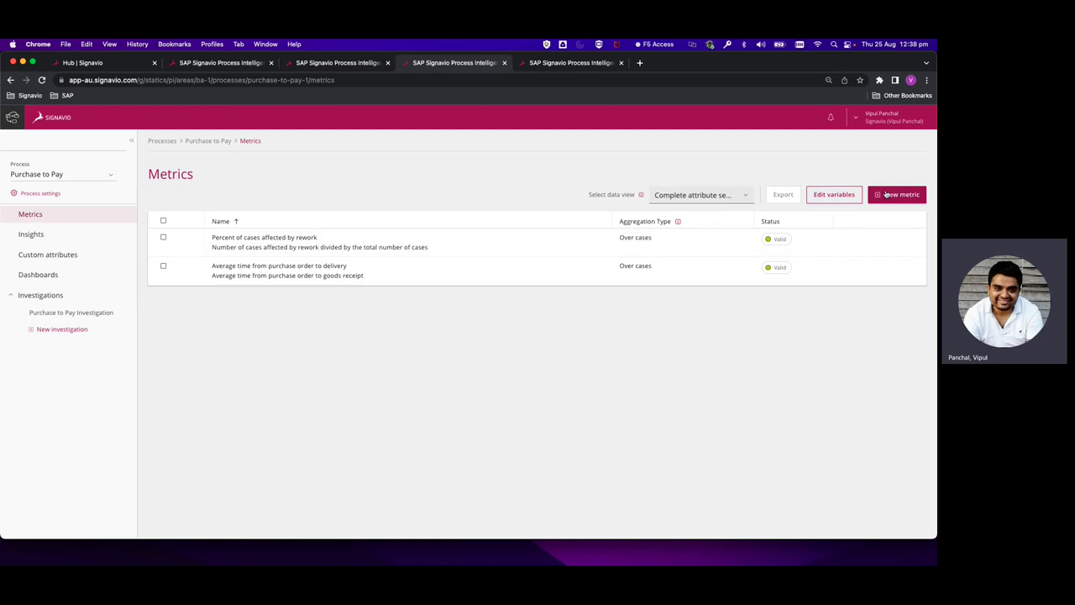
Start adding a metric from the metric library and filter the list by the Procure-to-Pay process type
left_click(889, 196)
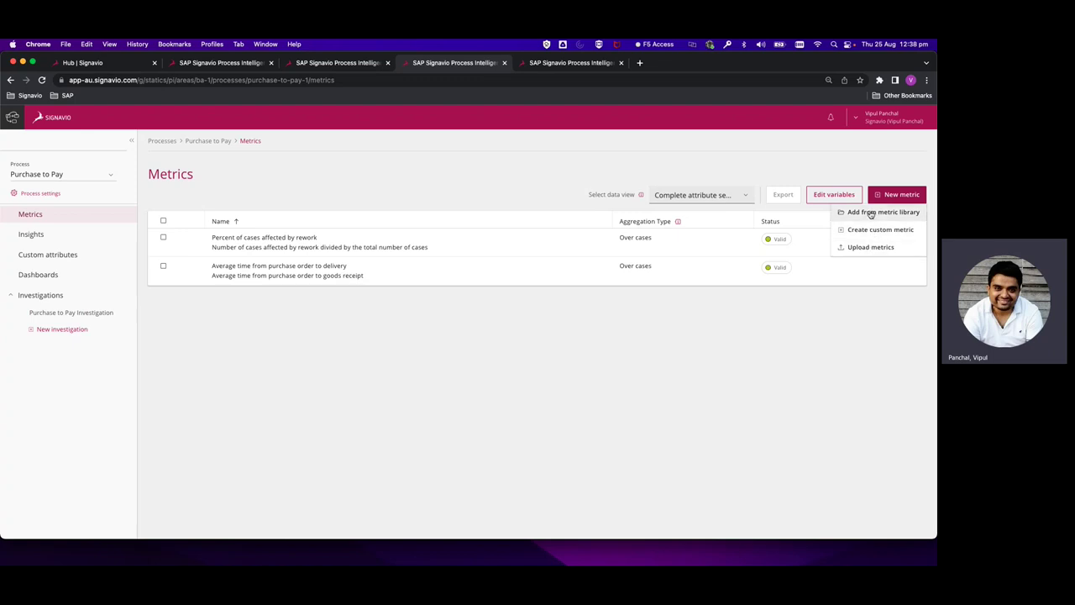
left_click(871, 214)
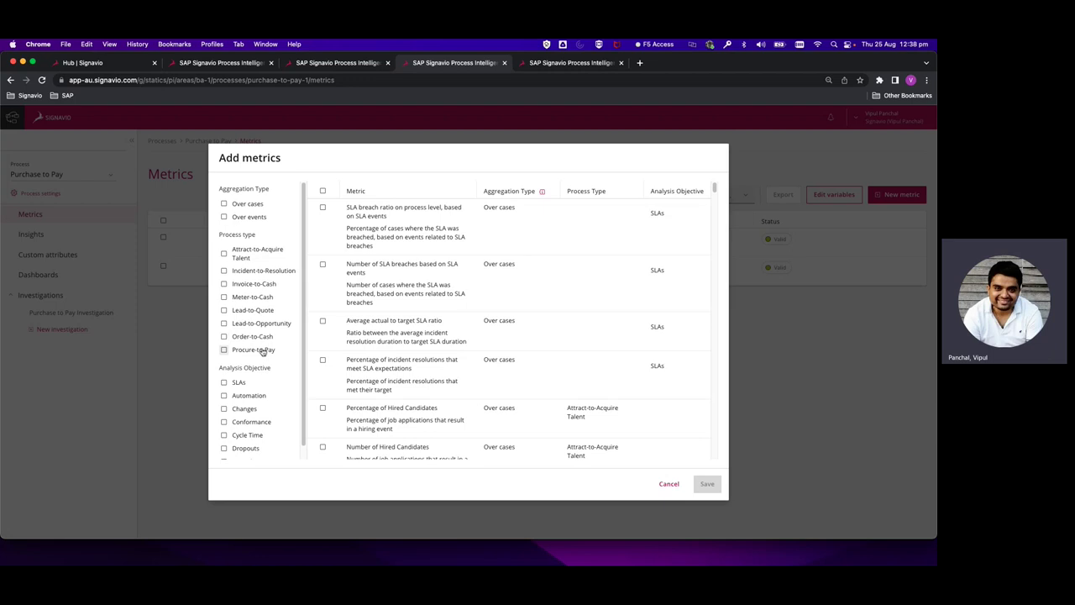
scroll(272, 375, "down", 1)
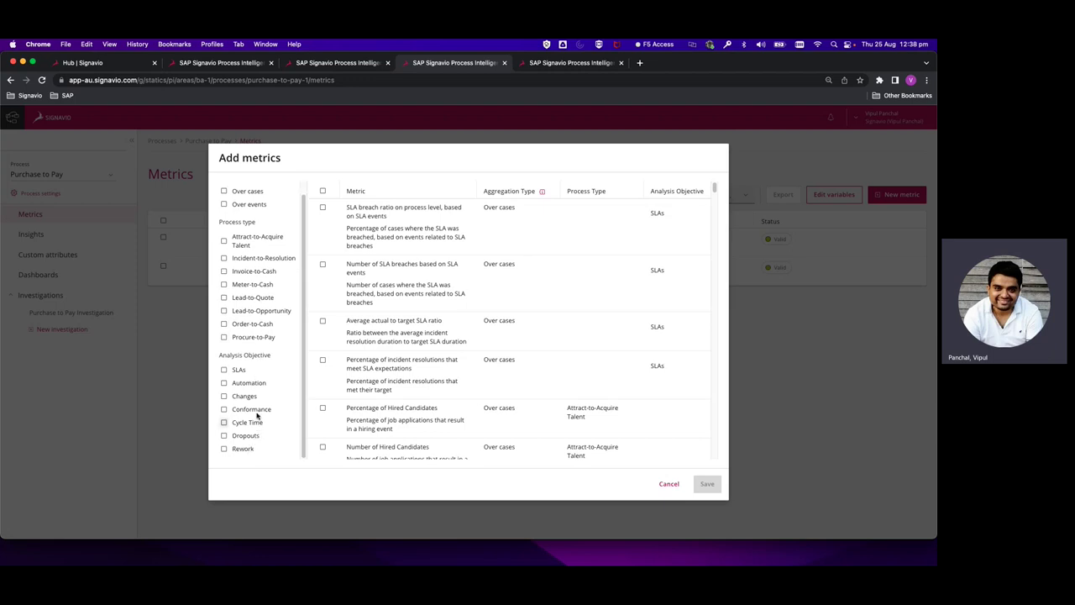
left_click(258, 337)
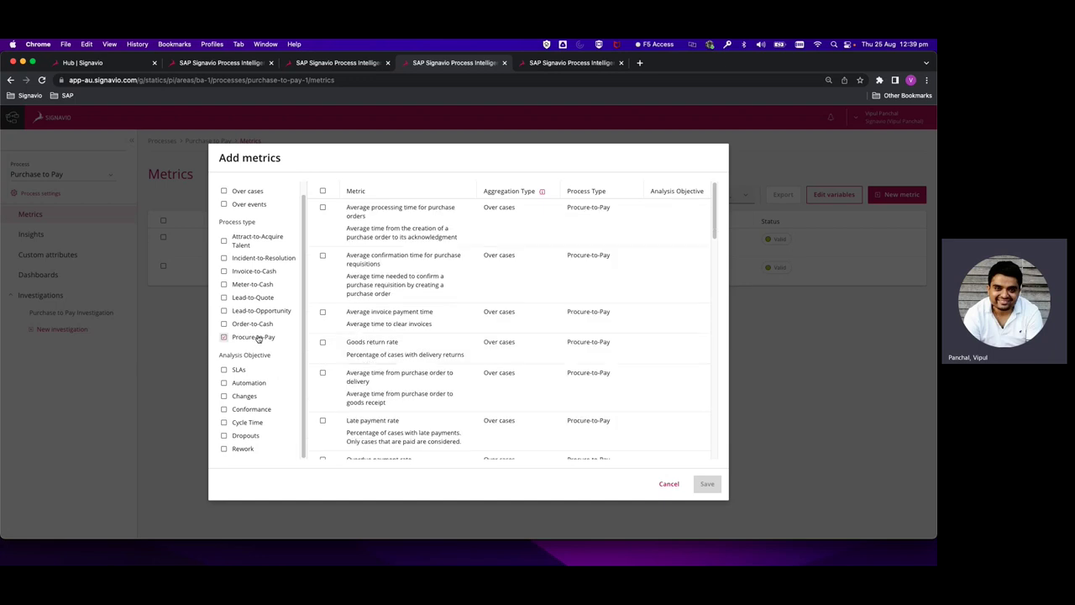
Add the Average invoice payment time metric to the Purchase to Pay process
scroll(403, 355, "down", 4)
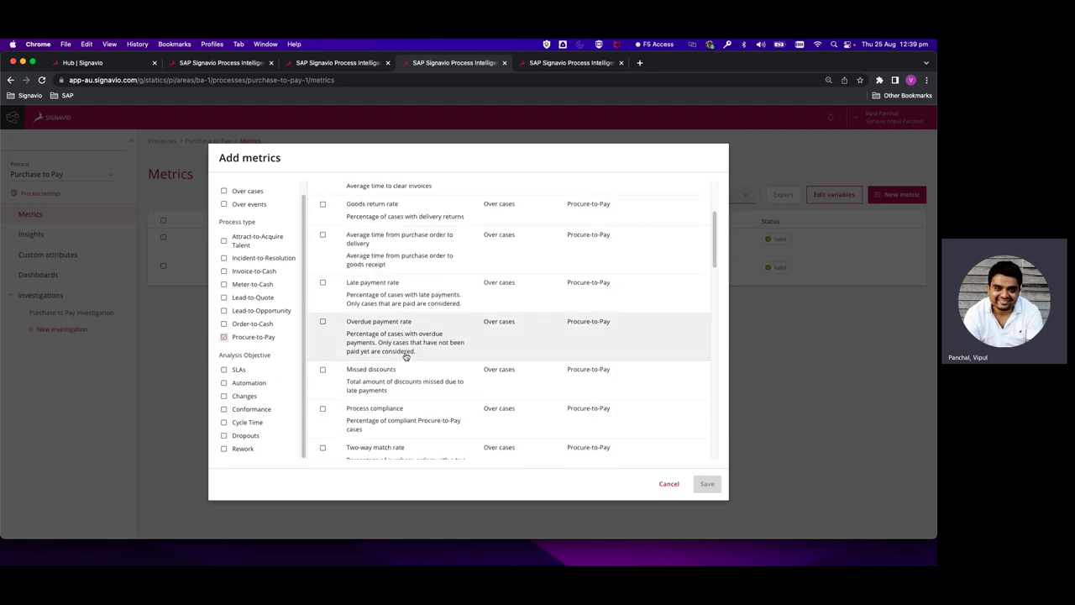
scroll(406, 355, "down", 2)
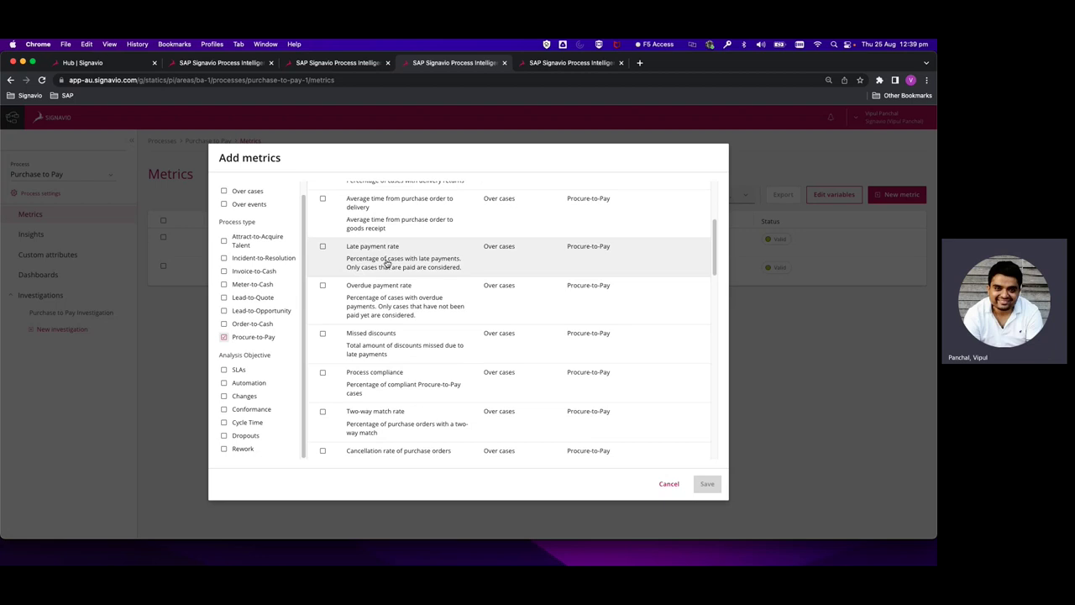
scroll(395, 329, "up", 5)
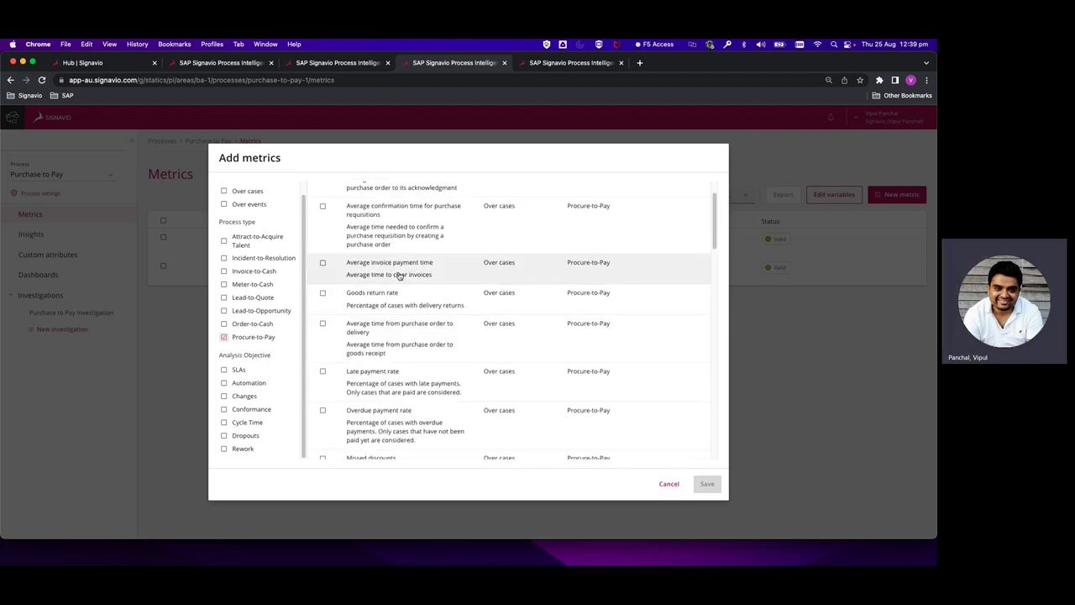
left_click(400, 275)
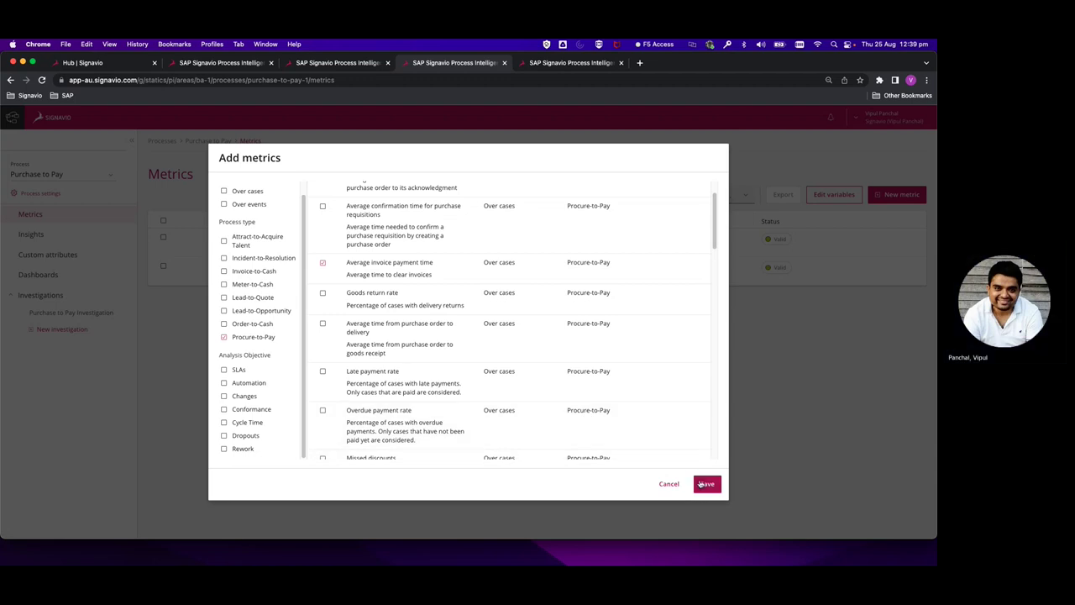
left_click(702, 484)
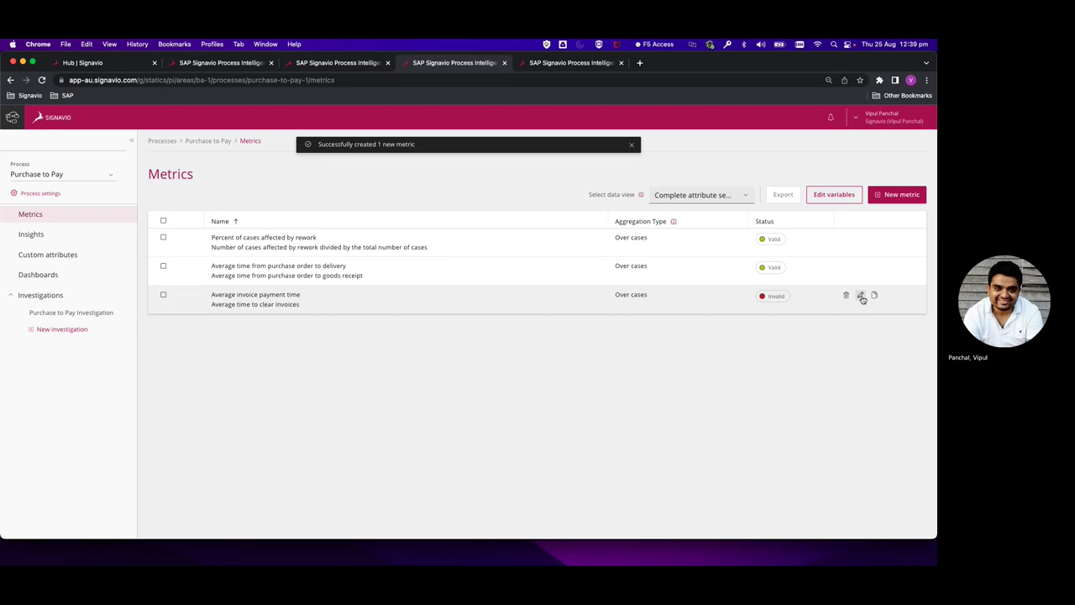
left_click(860, 295)
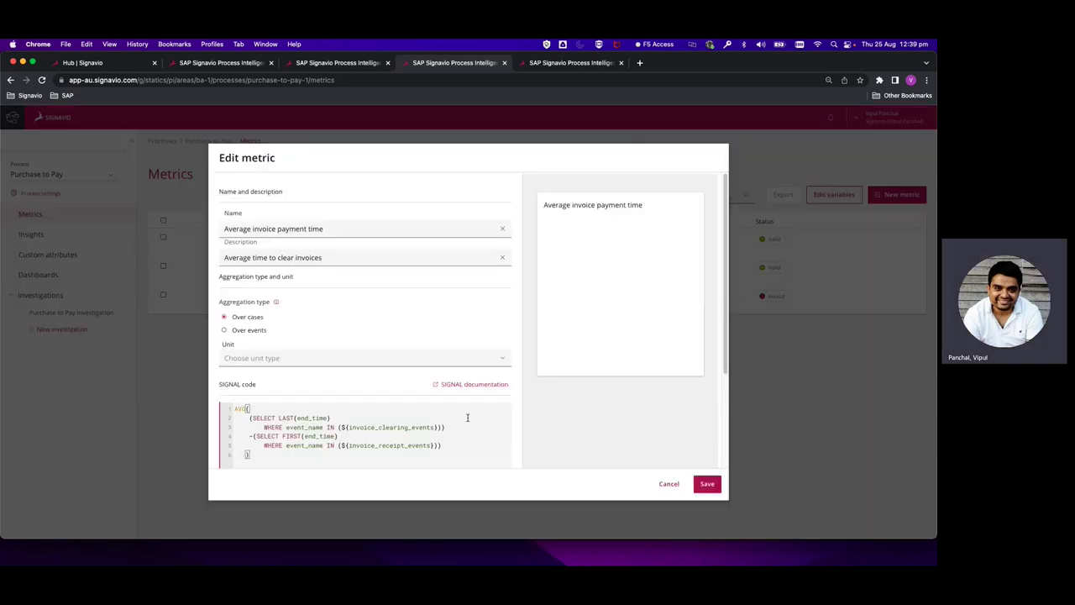
scroll(466, 418, "down", 2)
scroll(468, 418, "down", 2)
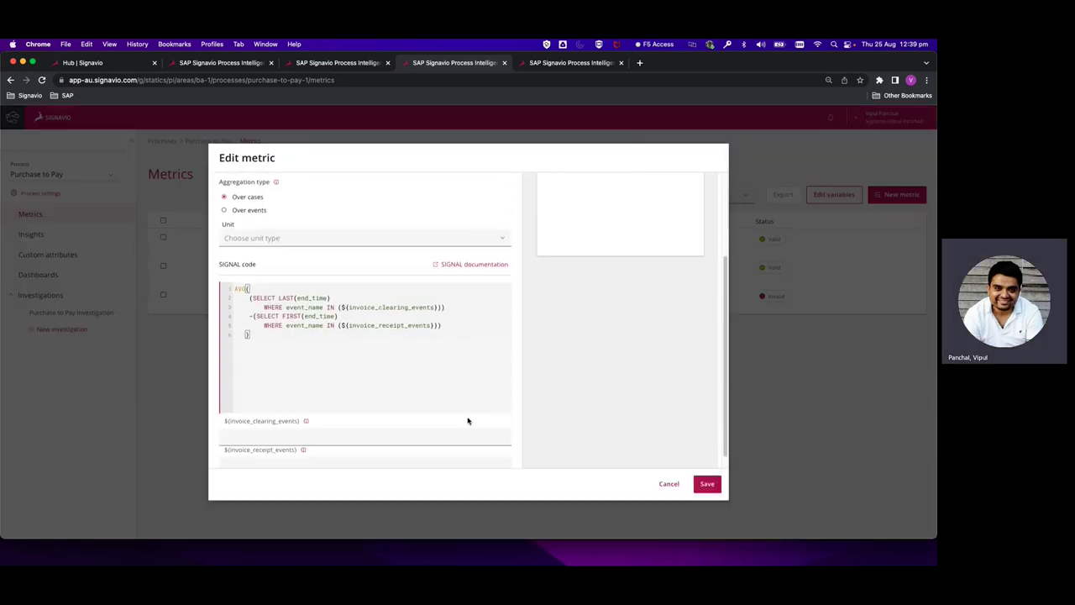
left_click(430, 310)
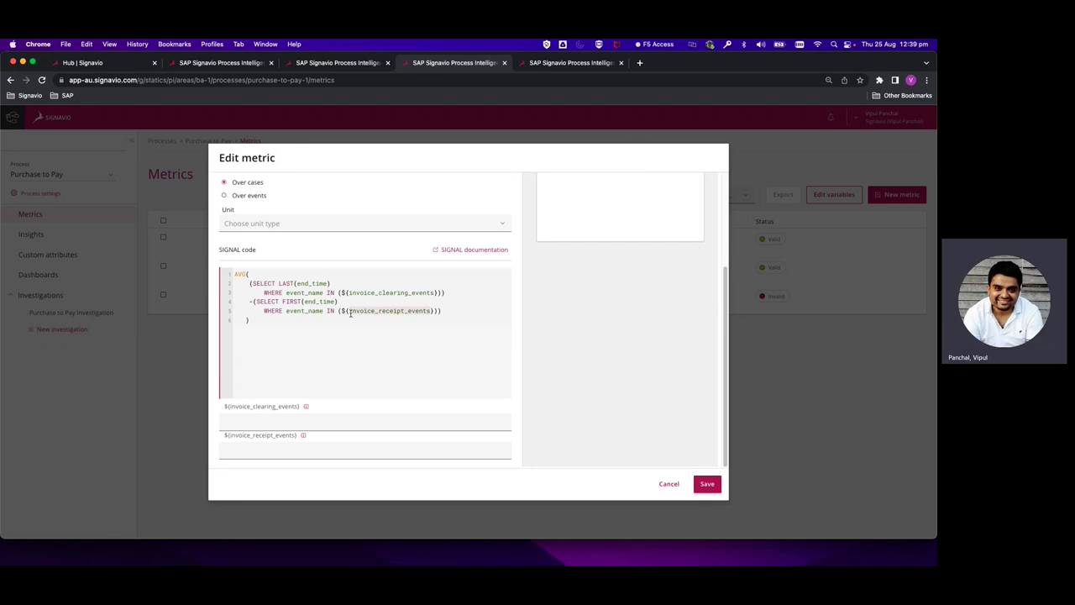
left_click(298, 422)
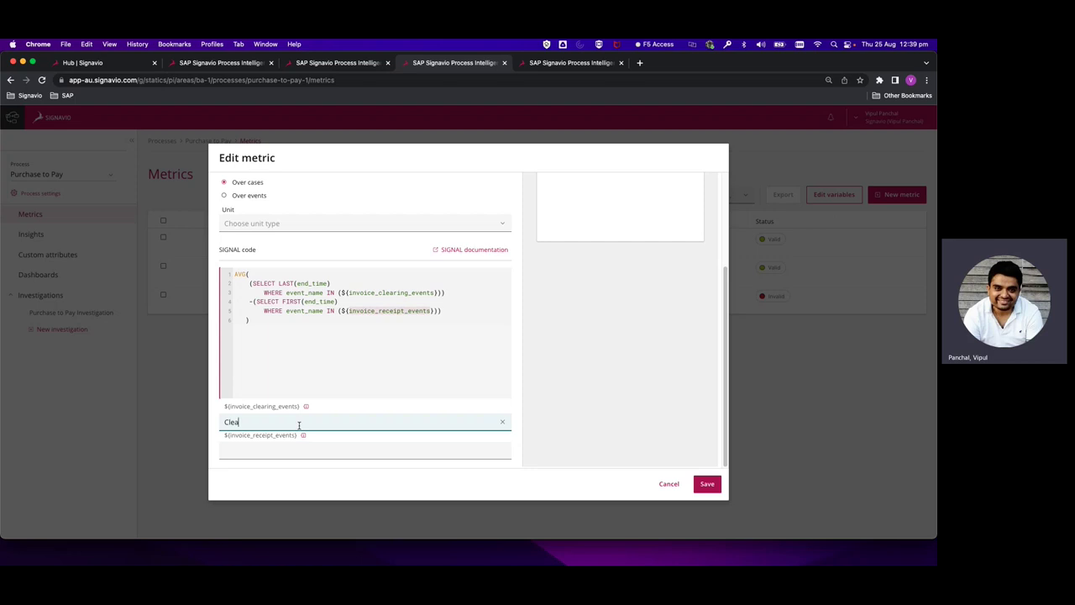
type("Clear Invoice")
left_click(330, 445)
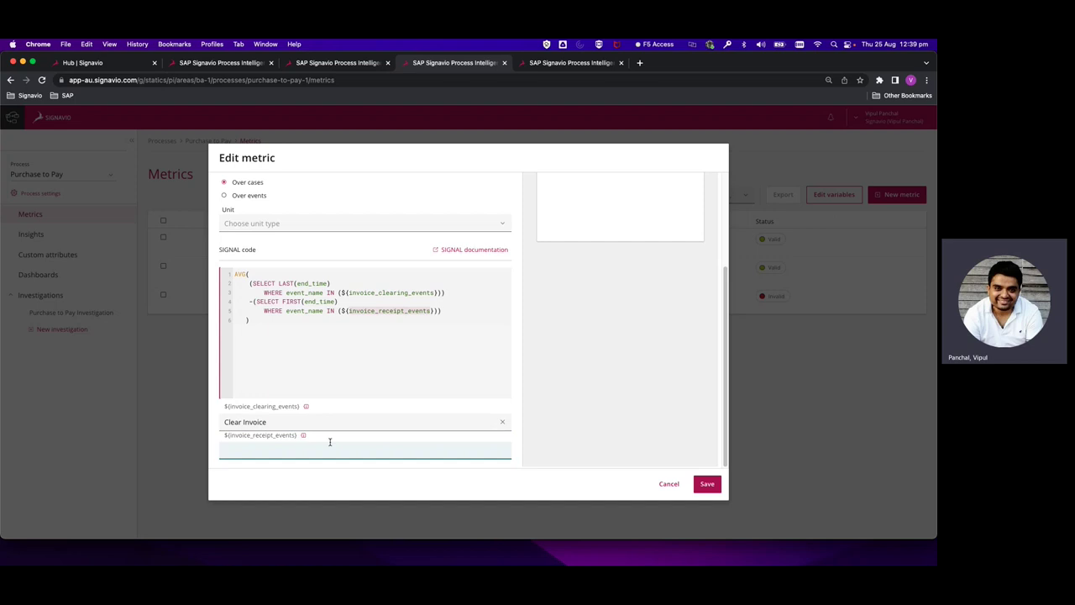
type("Create FI Invoice Item")
scroll(566, 362, "up", 5)
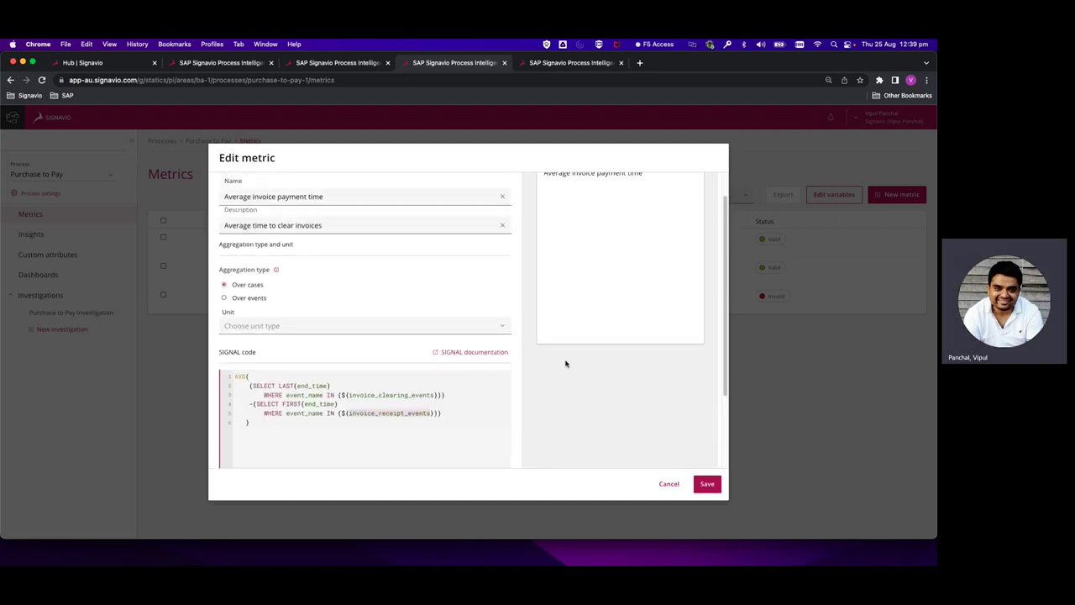
scroll(566, 363, "down", 5)
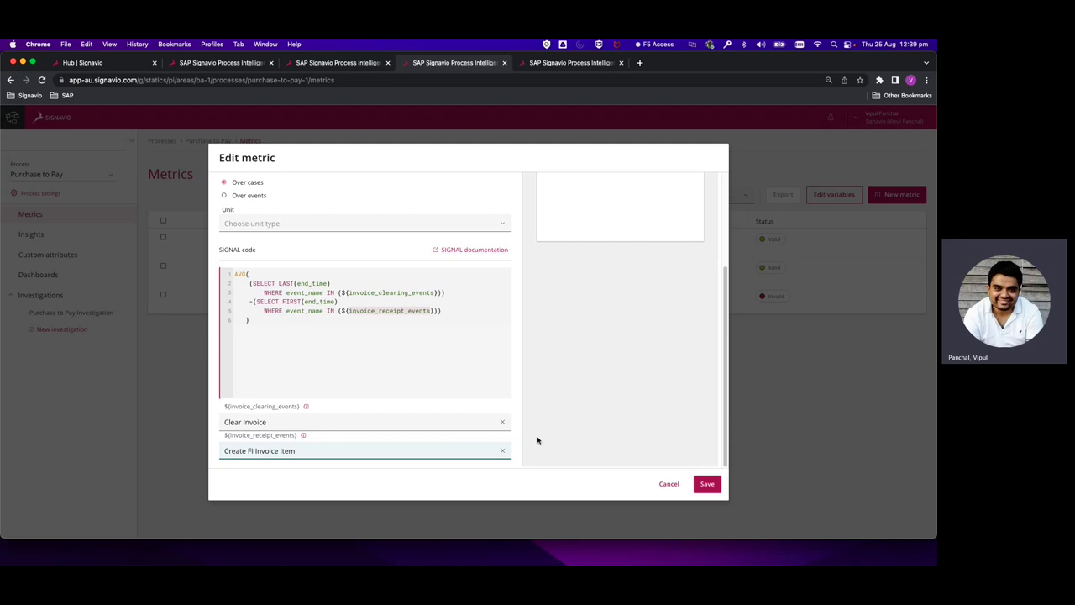
scroll(588, 375, "up", 5)
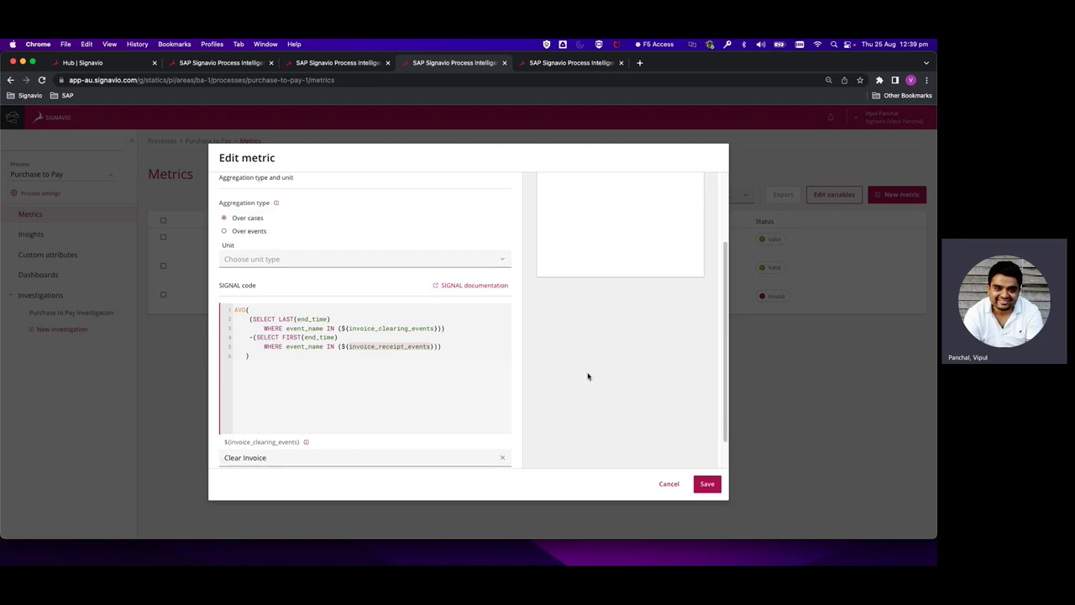
left_click(669, 484)
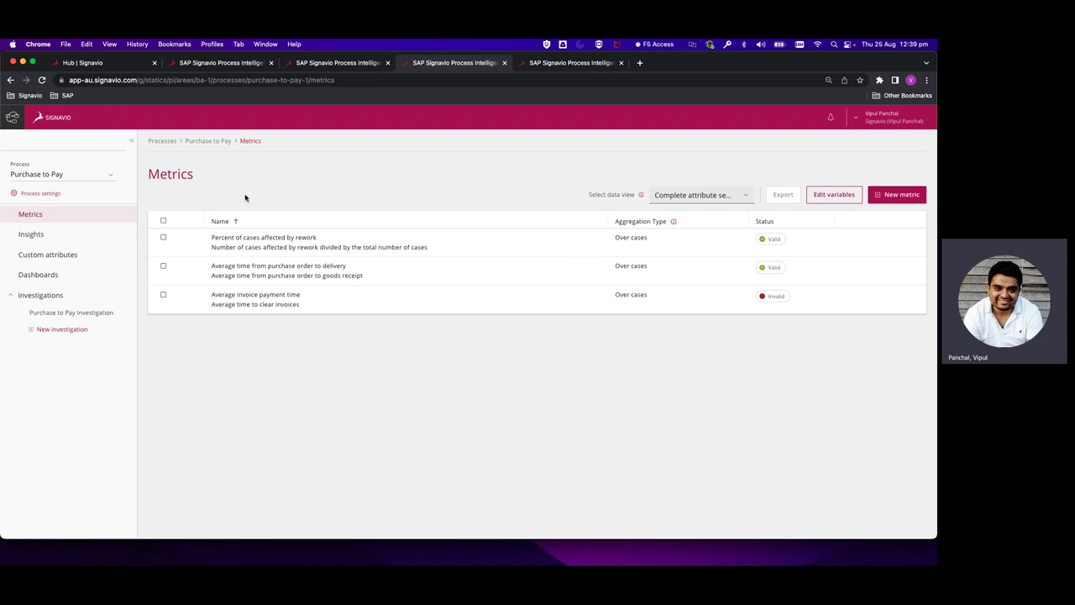
Start a new duration custom attribute for the Purchase to Pay process, with Event as its first type
left_click(94, 254)
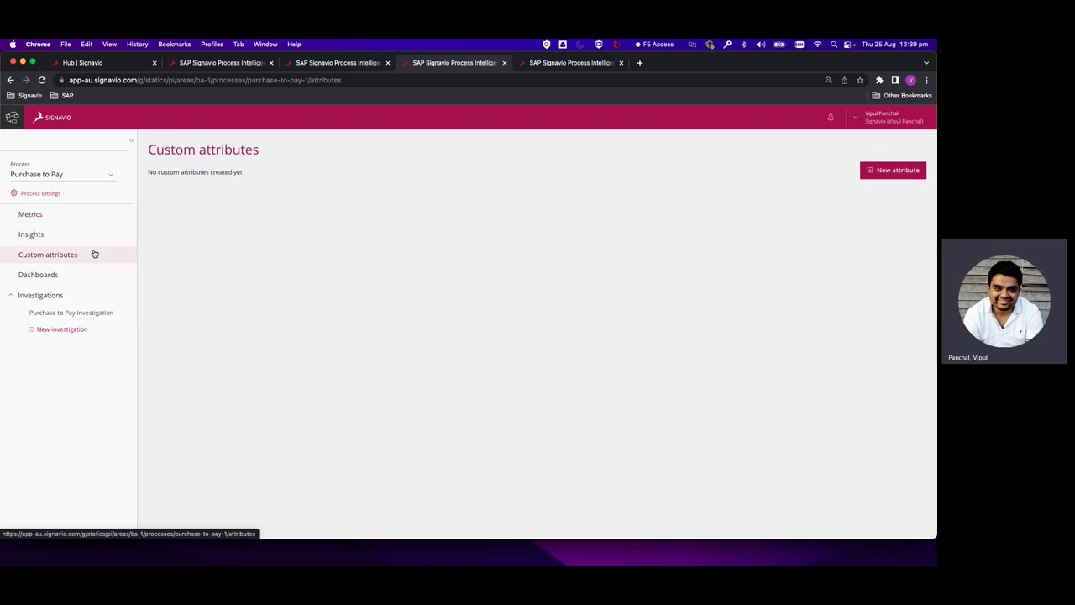
left_click(897, 171)
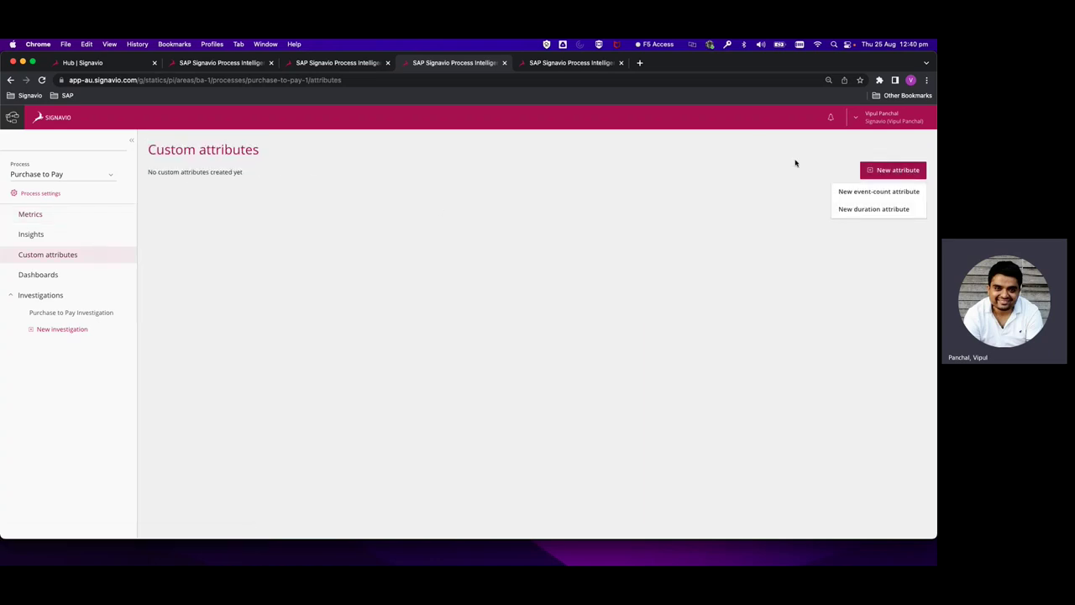
left_click(847, 208)
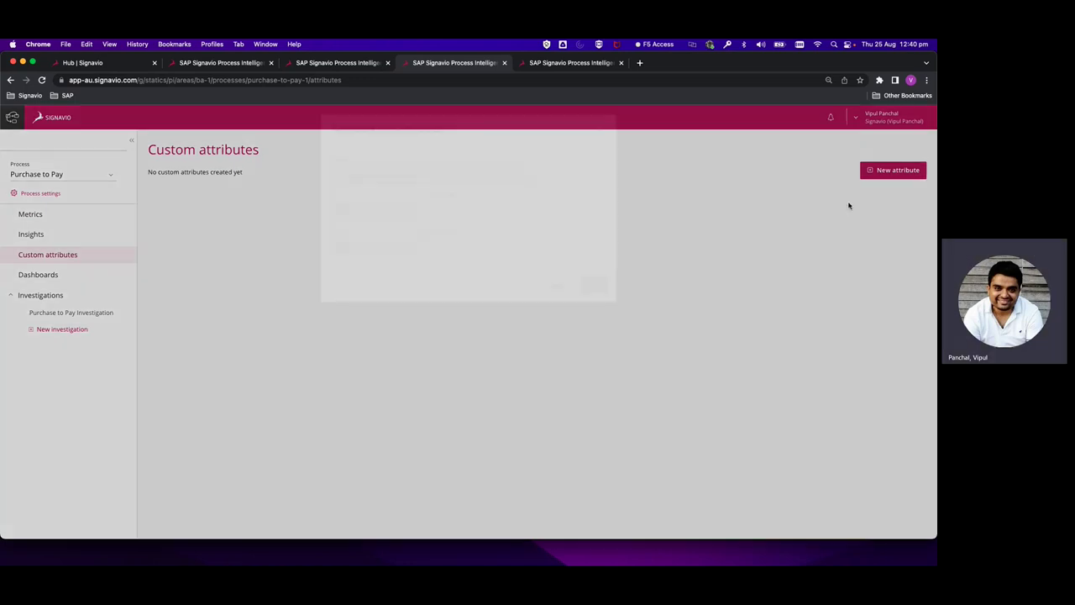
left_click(407, 240)
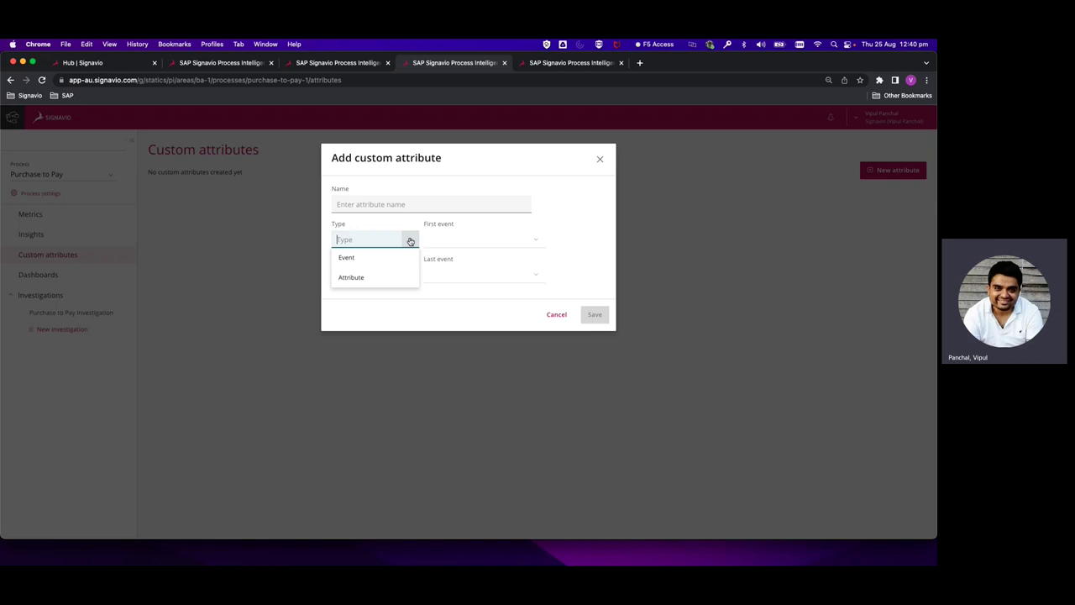
left_click(388, 256)
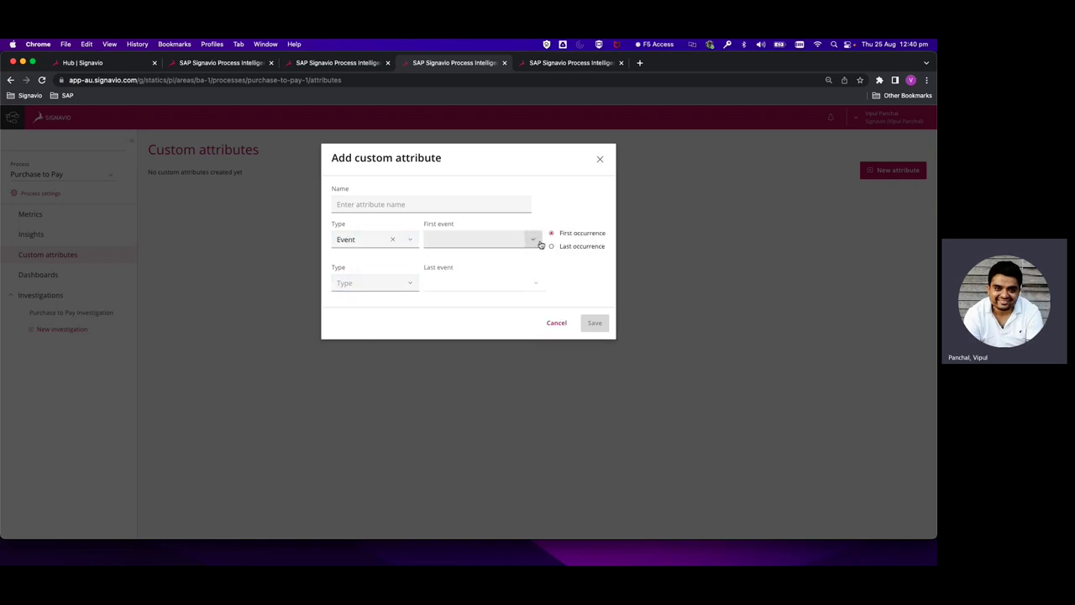
Choose Scan Invoice as the first event of the new duration attribute
right_click(541, 242)
left_click(533, 241)
left_click(529, 240)
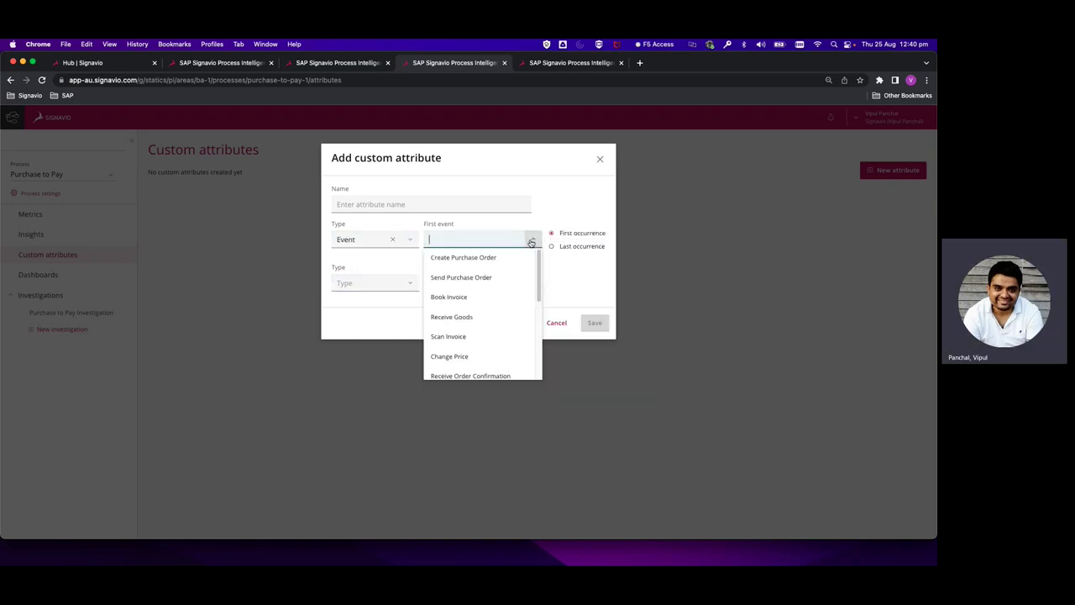
scroll(512, 291, "down", 2)
scroll(511, 294, "up", 2)
scroll(511, 297, "down", 1)
scroll(511, 297, "down", 5)
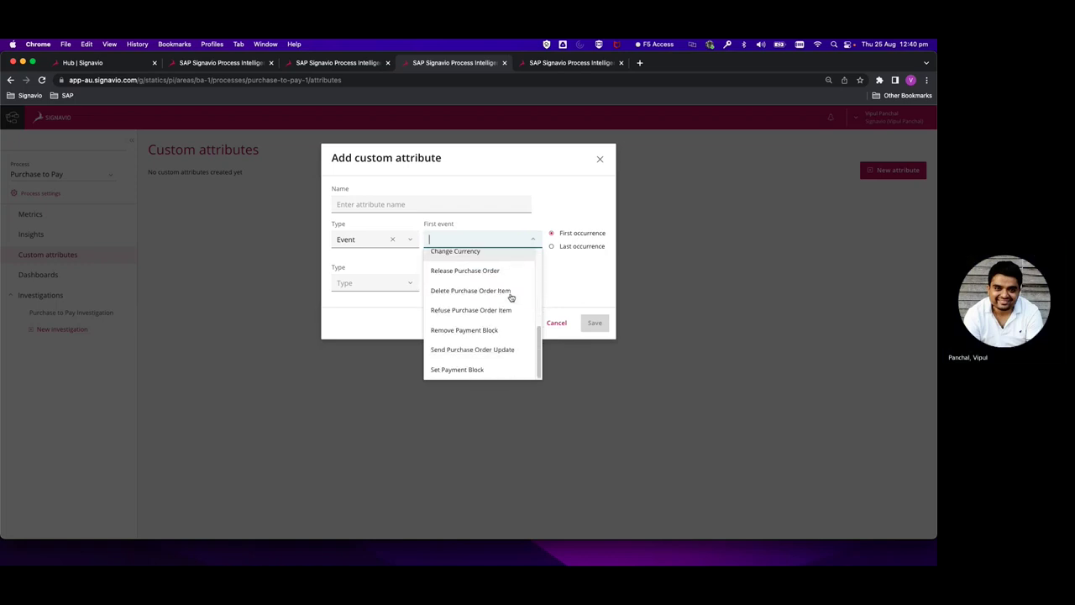
scroll(511, 297, "up", 5)
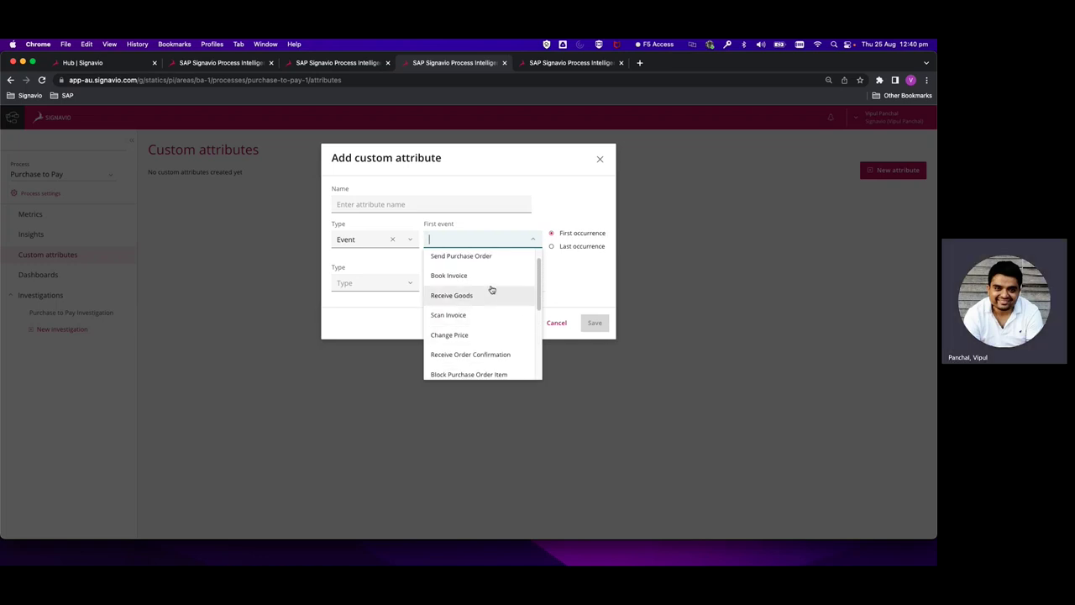
left_click(475, 315)
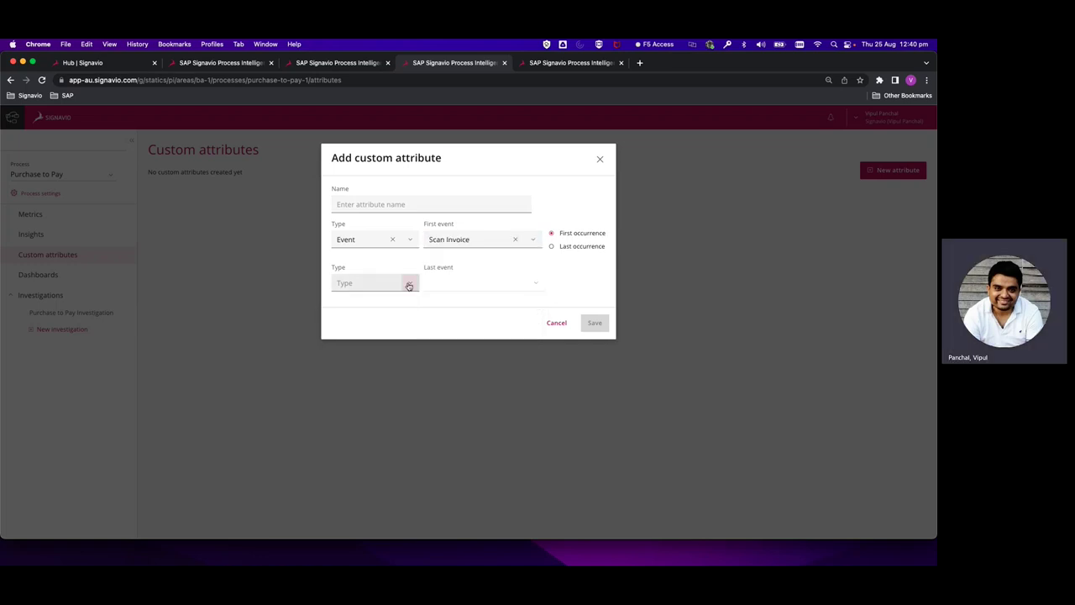
Set the attribute's second type to Event and choose Book Invoice as its last event
left_click(409, 283)
left_click(391, 302)
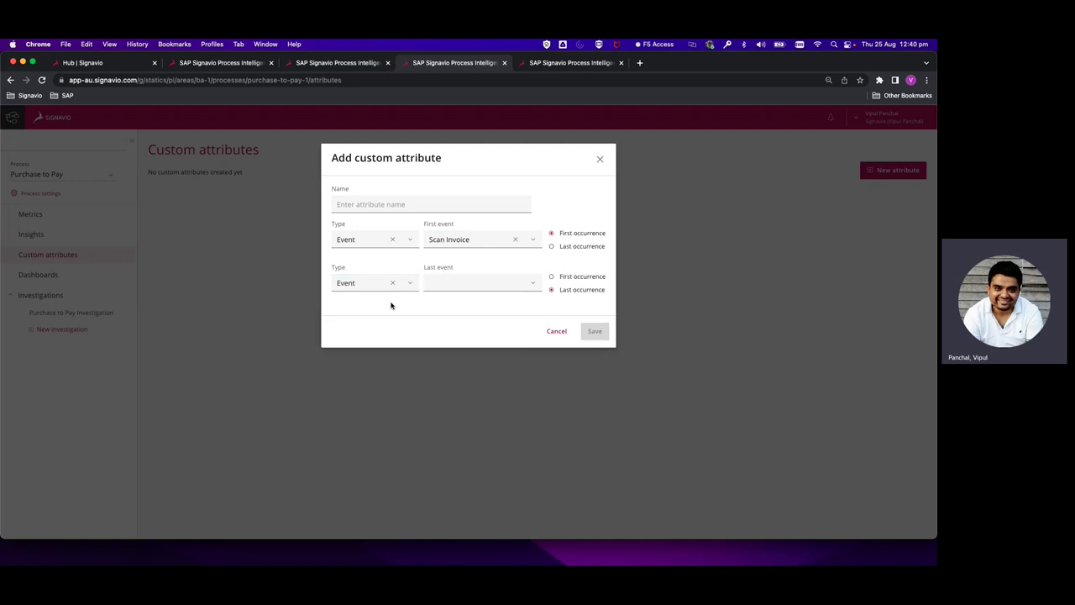
left_click(491, 280, "ctrl")
key("Escape")
left_click(475, 342)
Name the custom attribute Time from Scan to Book Invoice and save it
left_click(423, 202)
type("Time from ")
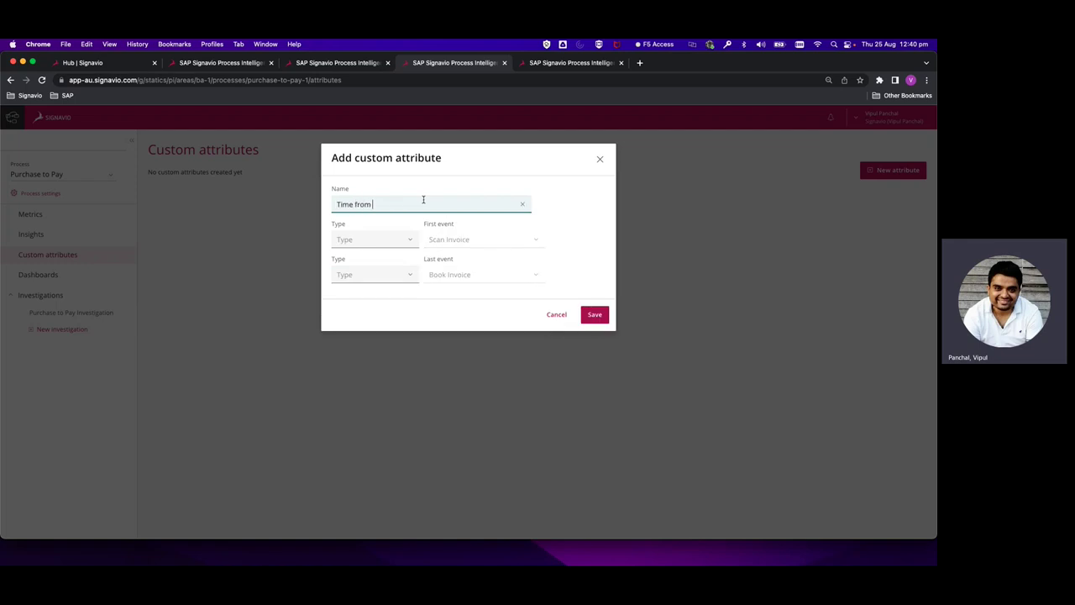
type("Scan to bok InvoiceBook")
left_click(591, 315)
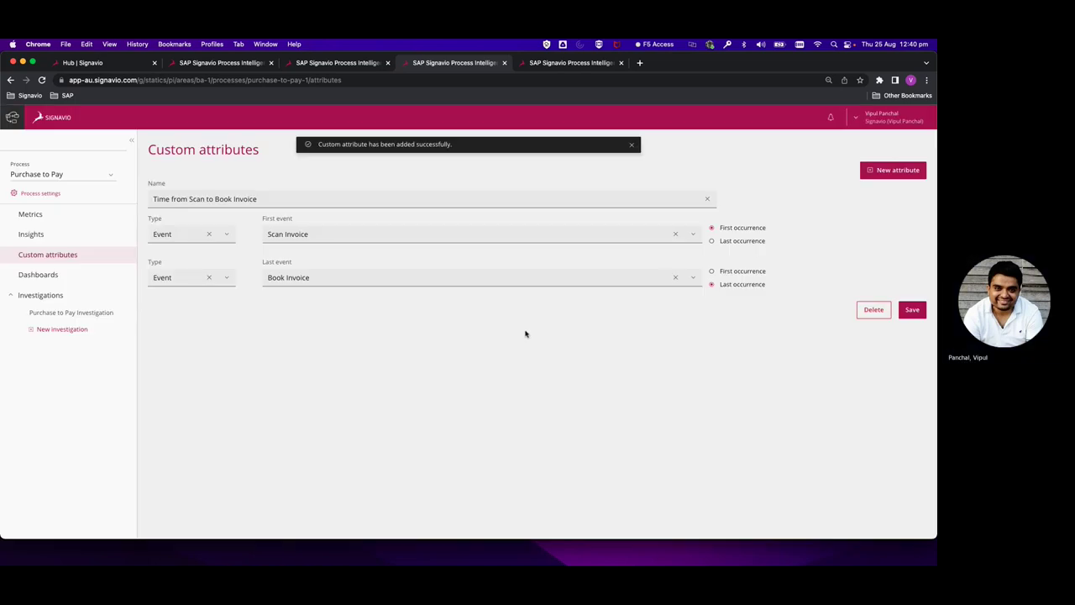
left_click(913, 310)
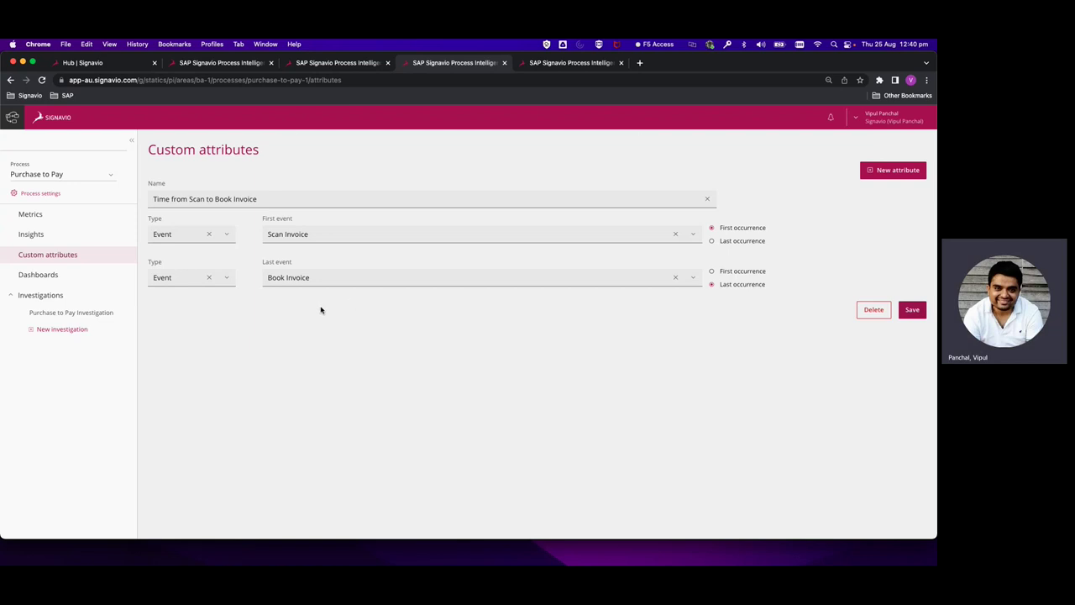
Edit the Average invoice payment time metric, setting invoice_receipt_events to Scan Invoice and invoice_clearing_events to Book Invoice
left_click(71, 213)
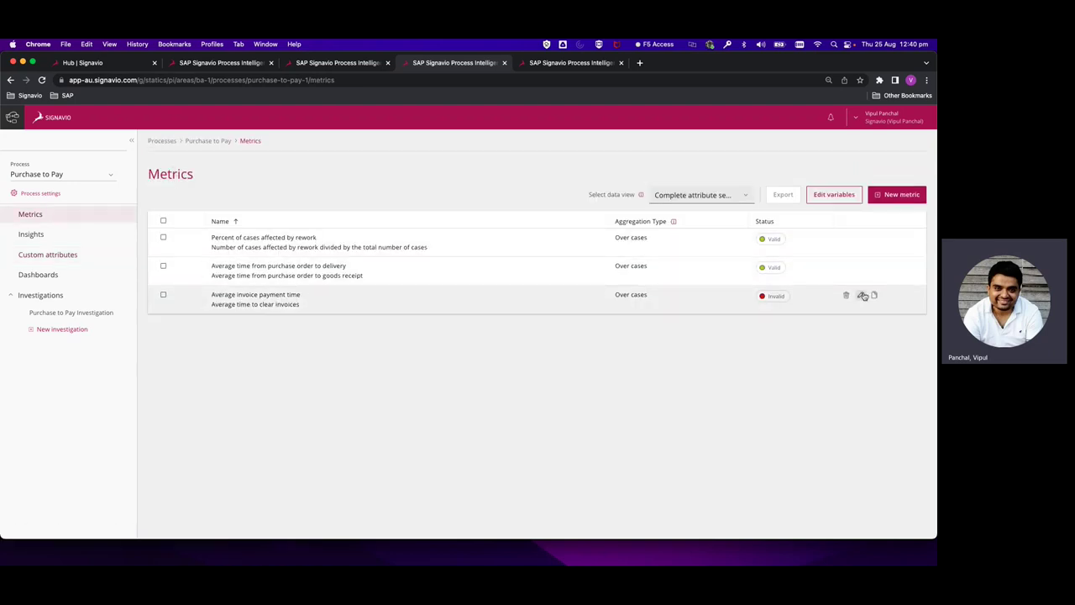
left_click(862, 295)
scroll(381, 420, "down", 3)
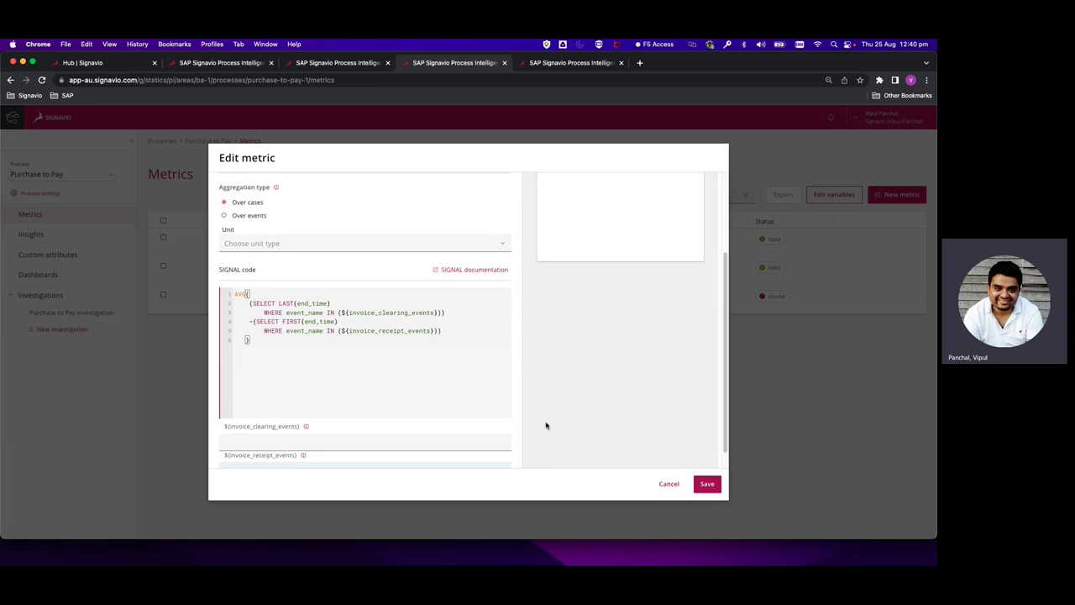
scroll(723, 460, "down", 1)
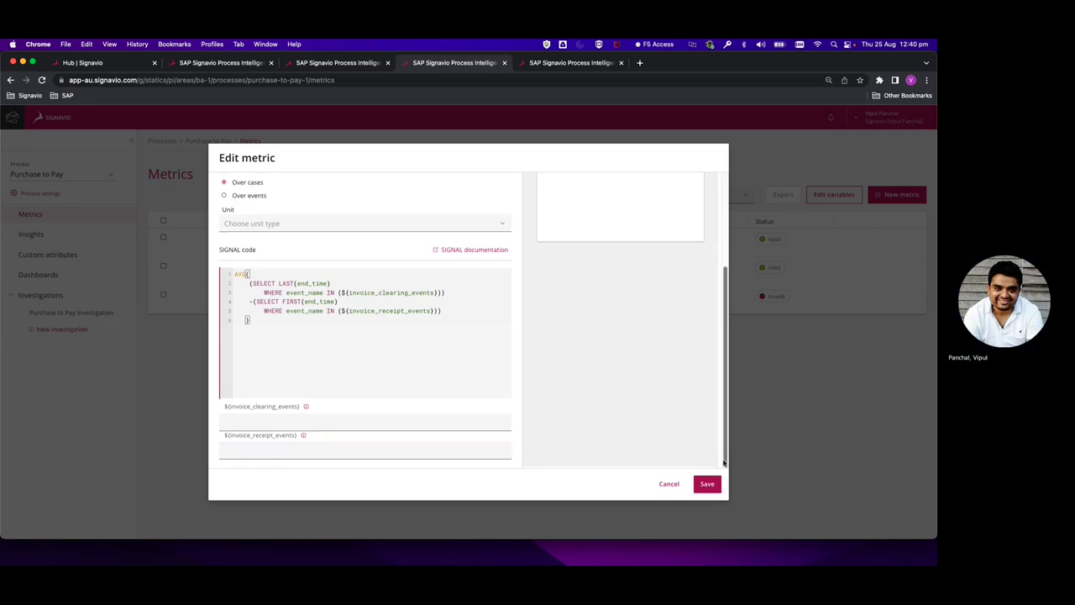
left_click(450, 451)
type("Scan Invoice")
left_click(335, 420)
type("Book Invoice")
Set the unit of the Average invoice payment time metric to Duration and save the metric
scroll(566, 339, "up", 5)
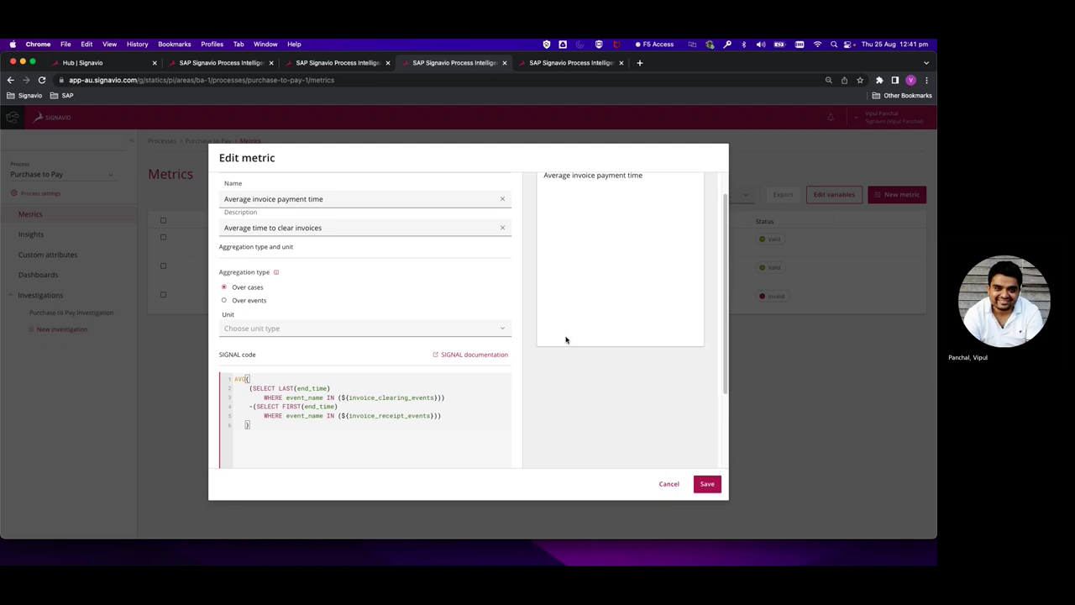
scroll(566, 339, "down", 5)
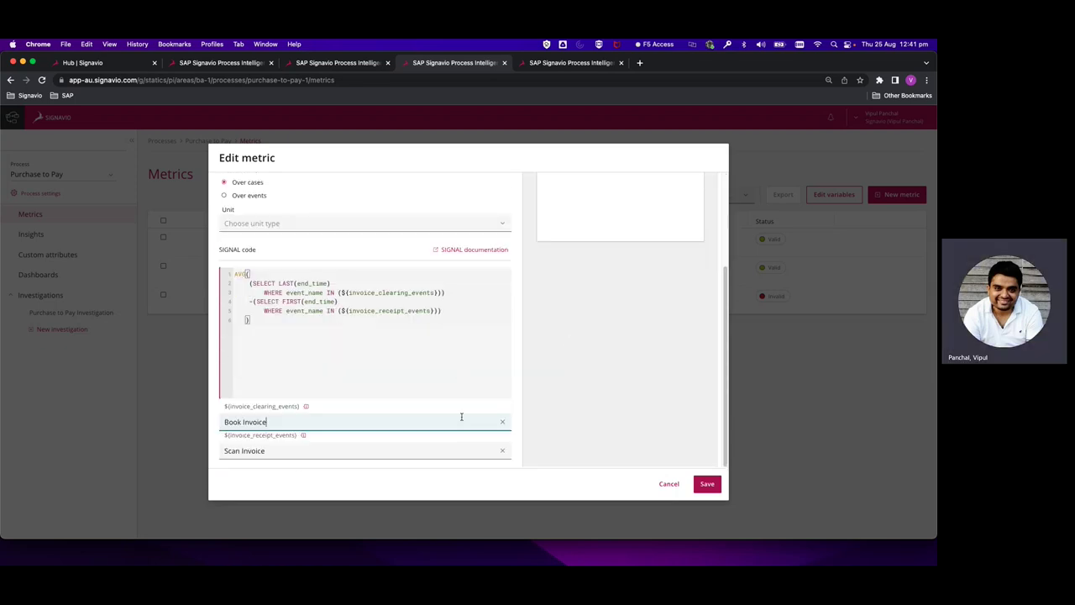
scroll(422, 298, "up", 5)
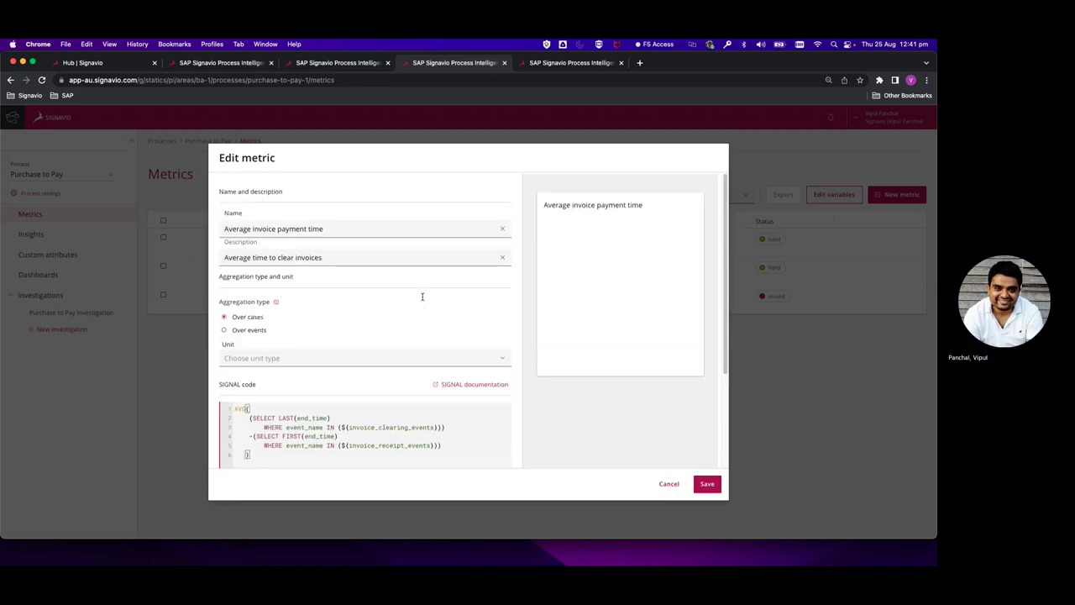
left_click(307, 356)
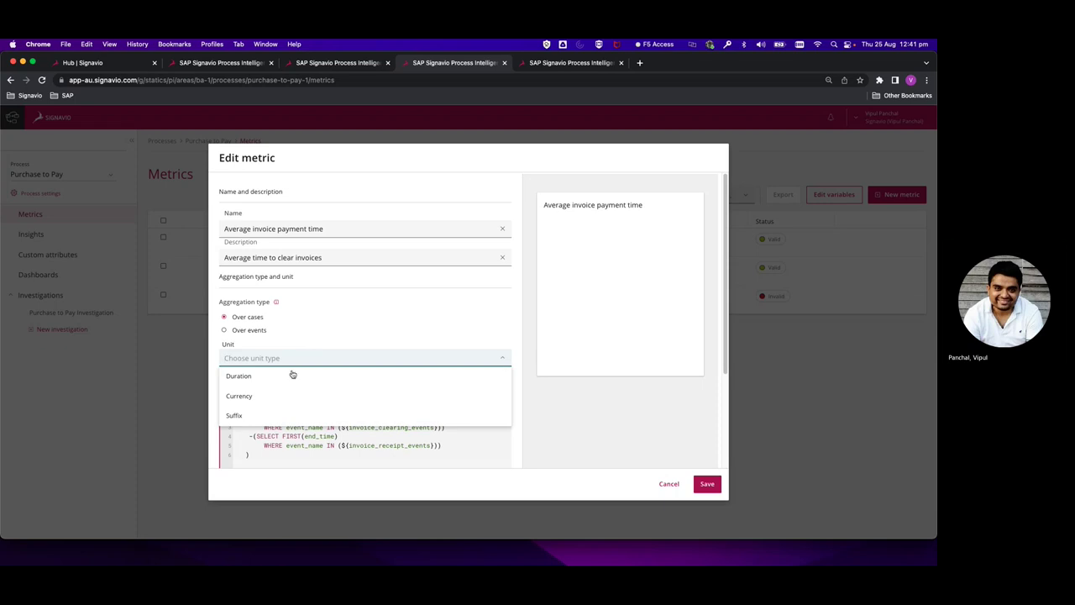
left_click(293, 375)
scroll(404, 357, "down", 3)
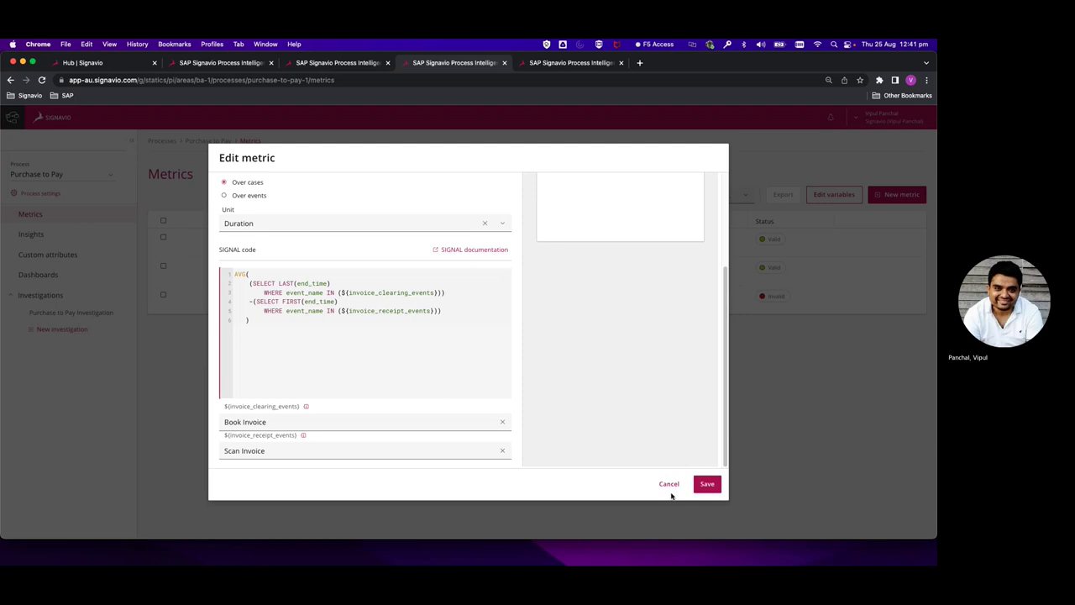
left_click(710, 490)
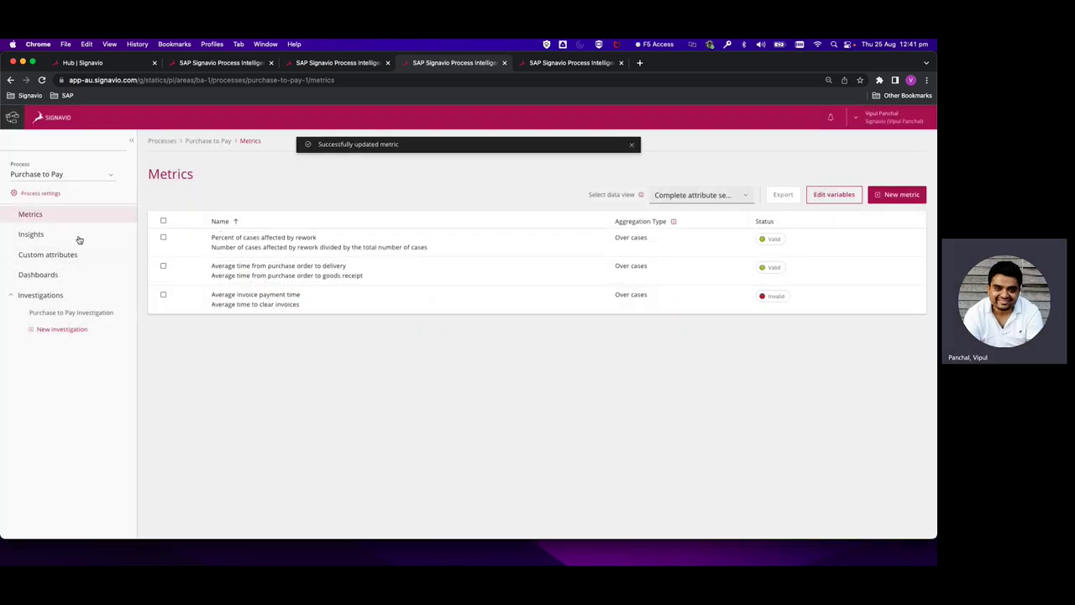
Review the custom attributes and insights of the Purchase to Pay process, then open its list of investigations
left_click(72, 255)
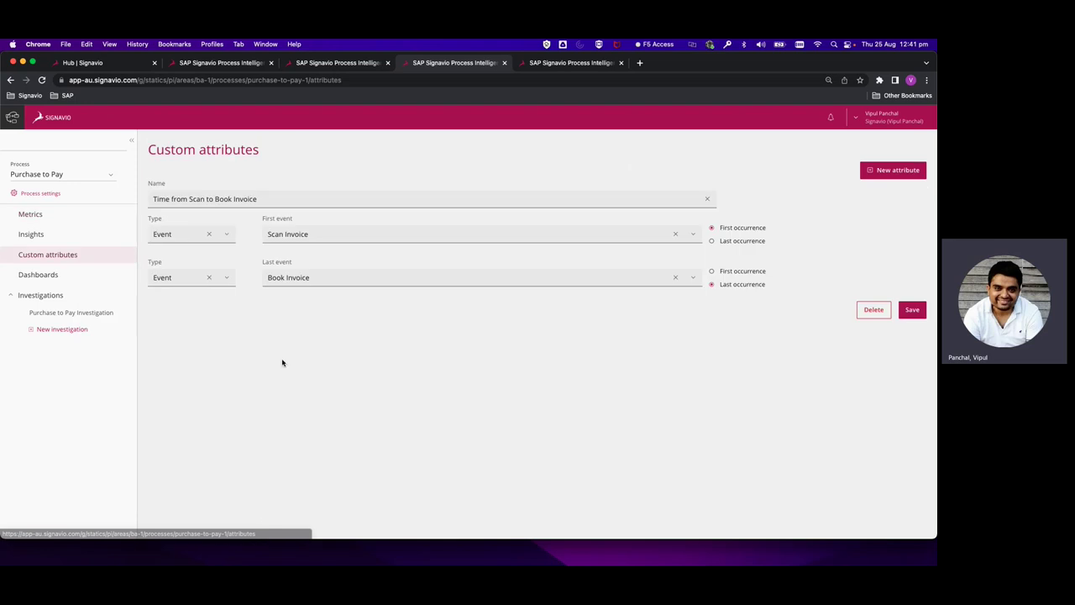
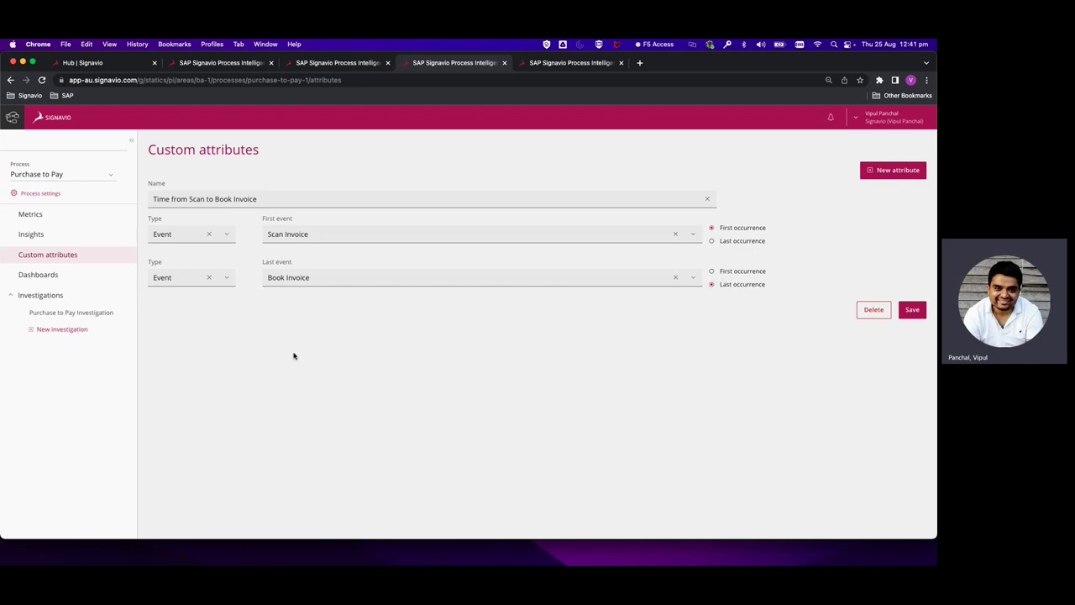
left_click(64, 241)
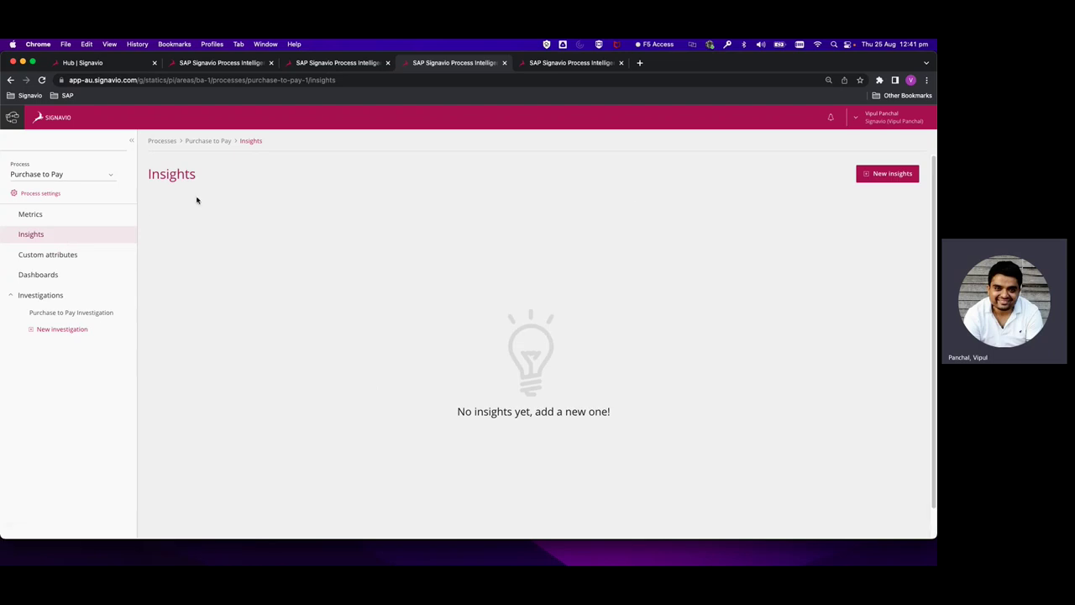
left_click(58, 296)
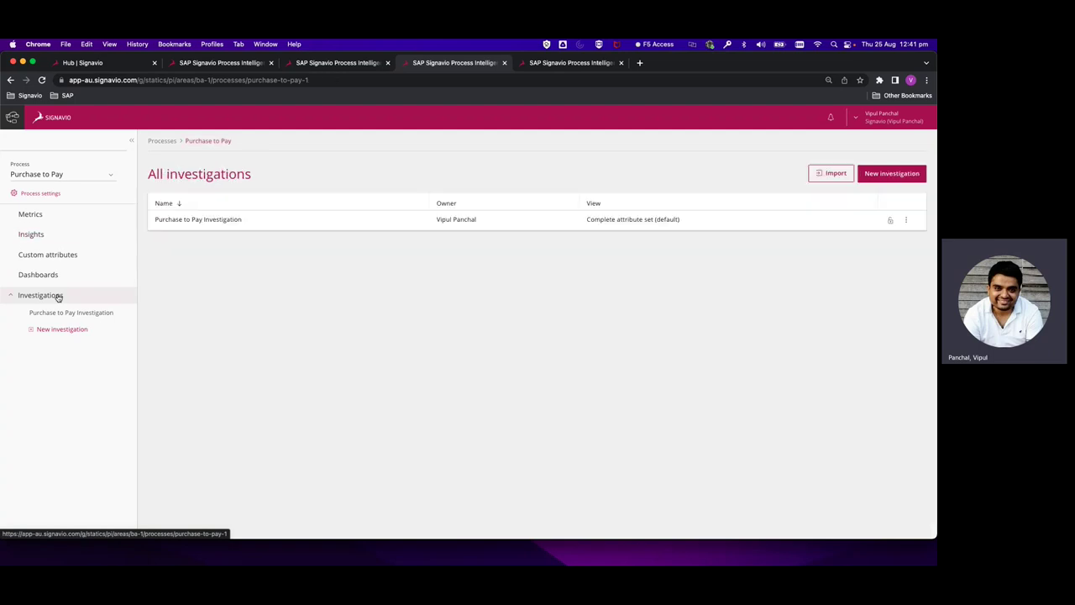
Open the Purchase to Pay Investigation and examine the activities and paths in its Process Discovery diagram
left_click(226, 220)
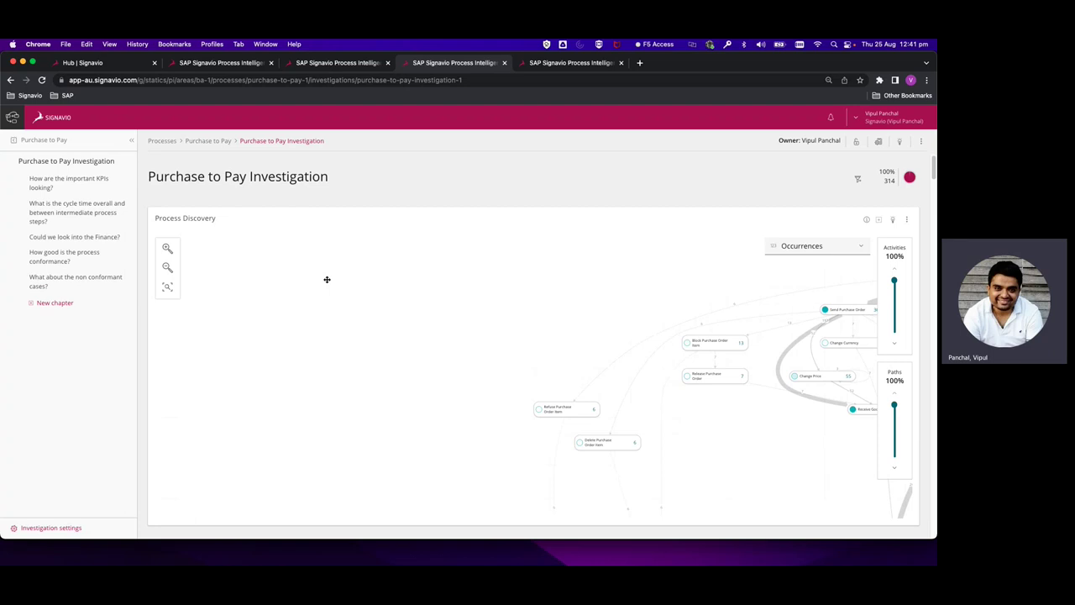
left_click_drag(446, 302, 160, 325)
left_click_drag(367, 291, 291, 268)
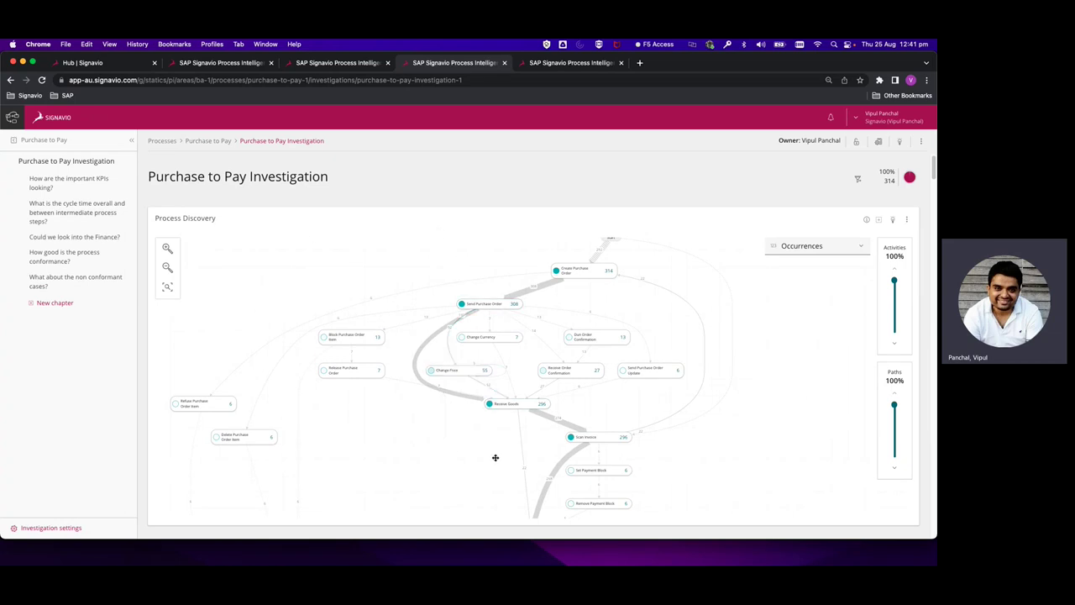
scroll(925, 385, "down", 2)
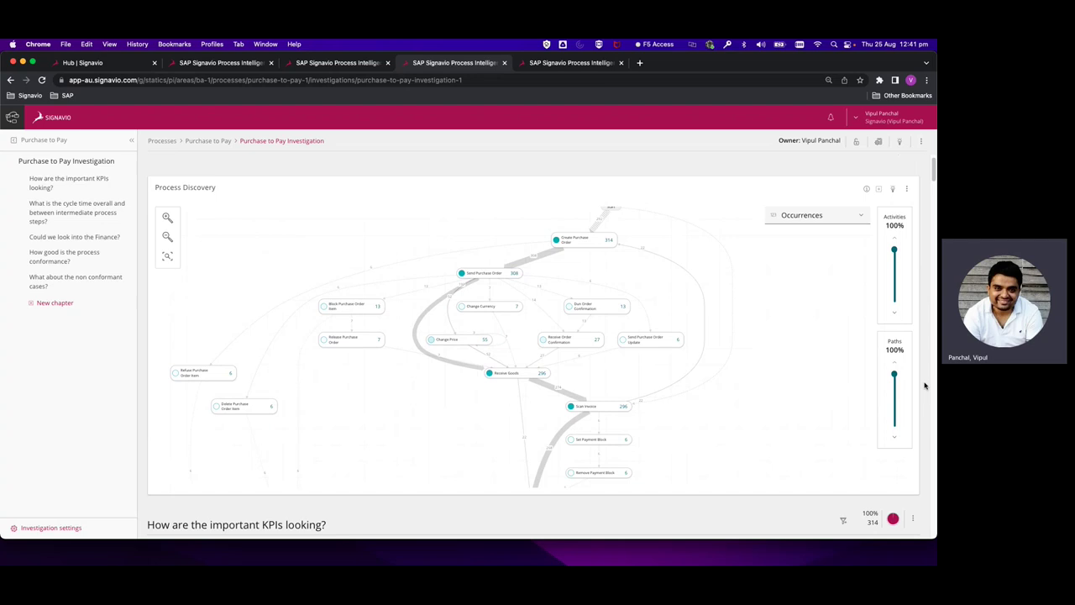
left_click_drag(785, 386, 781, 377)
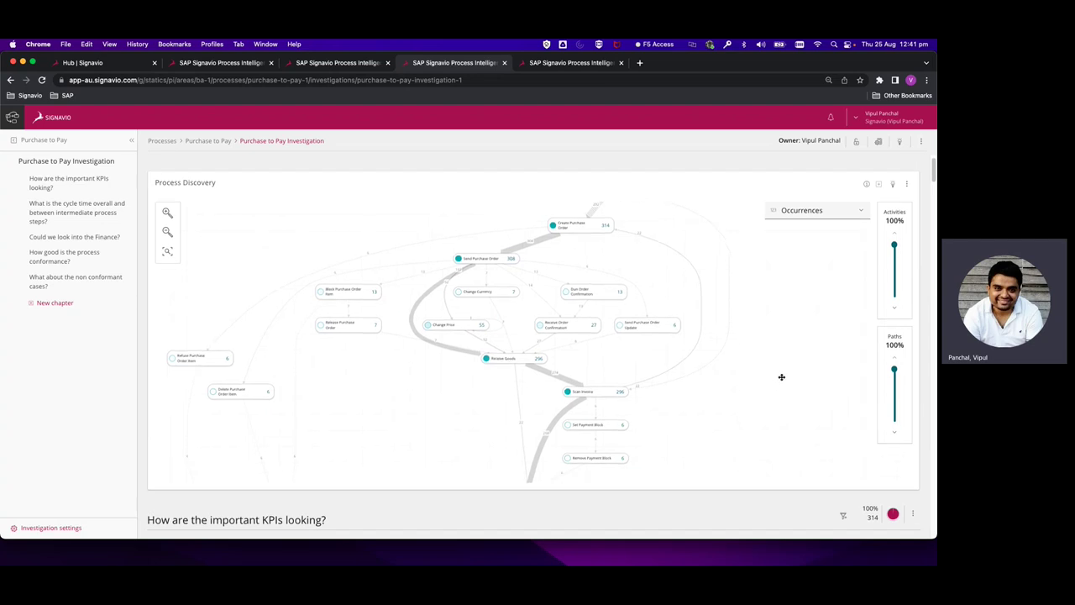
mouse_move(782, 377)
left_mouse_down()
mouse_move(777, 350)
mouse_move(783, 393)
mouse_move(784, 365)
left_mouse_up()
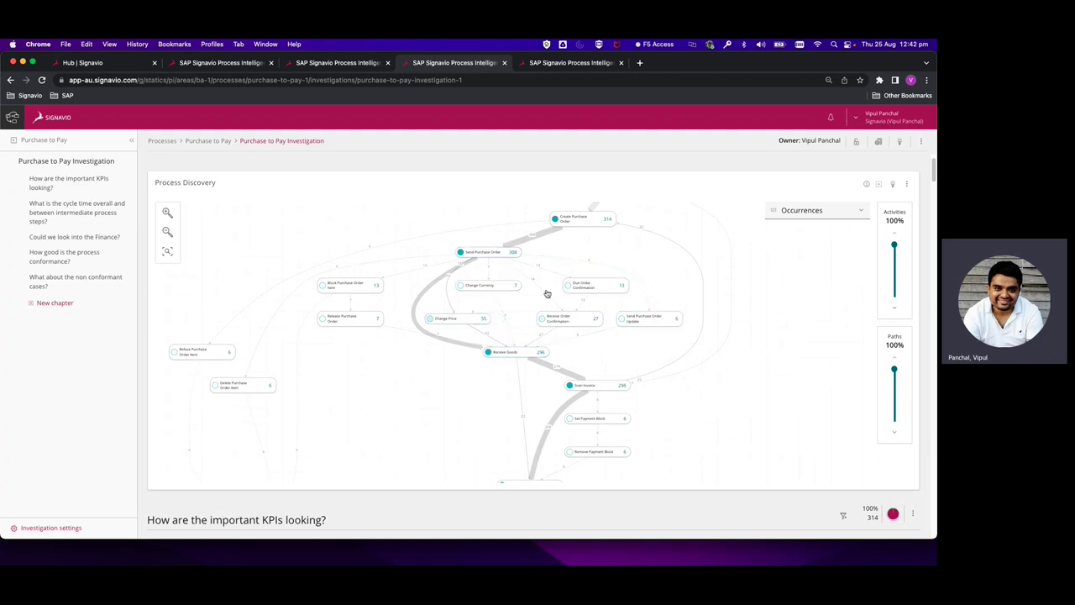
left_click_drag(687, 413, 686, 391)
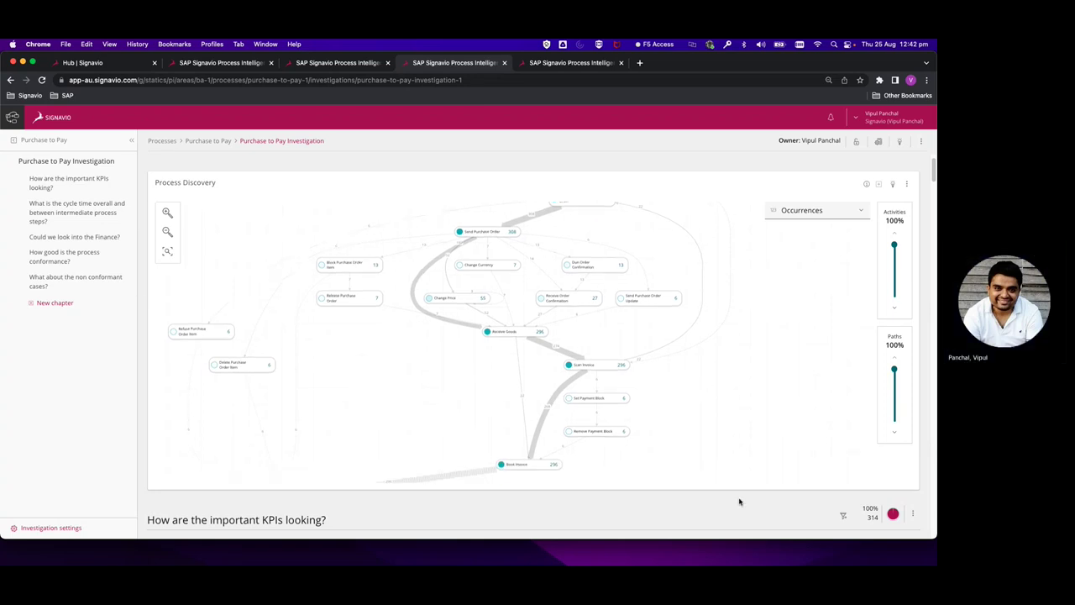
scroll(740, 509, "down", 3)
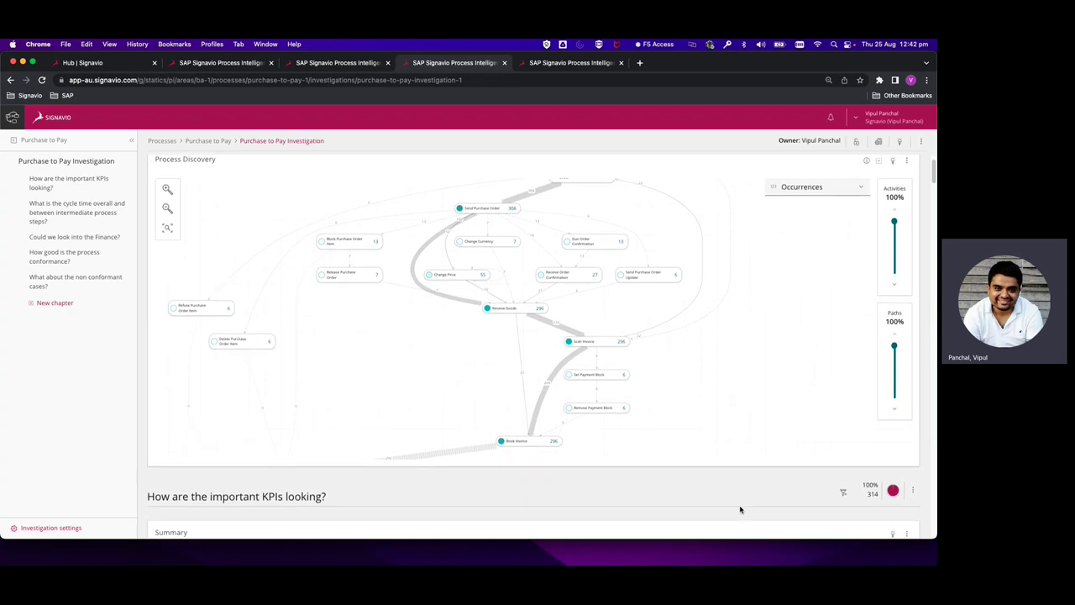
scroll(740, 509, "up", 1)
scroll(740, 509, "up", 2)
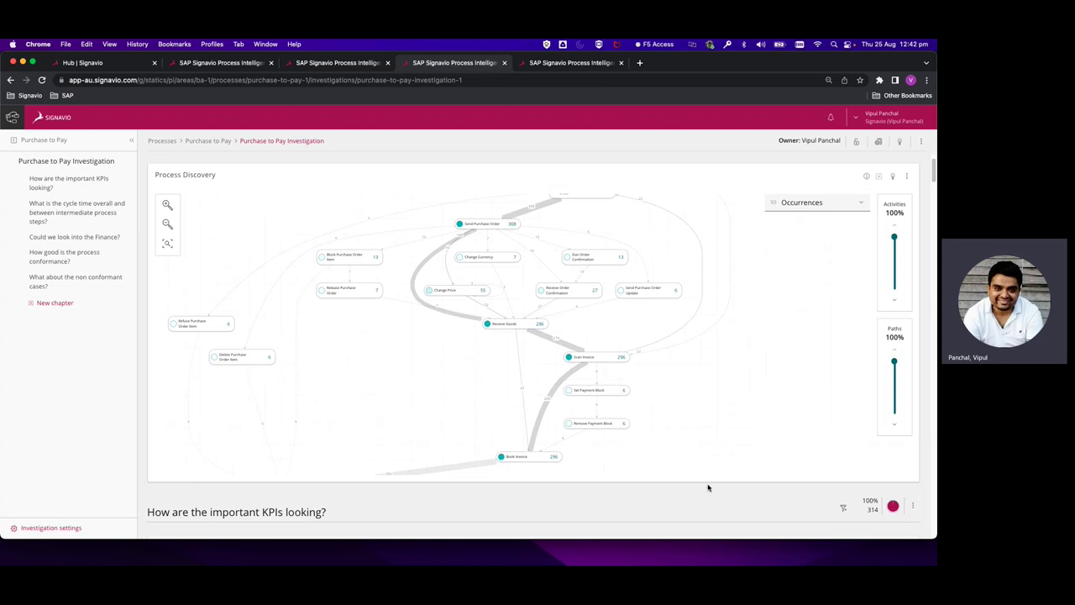
Review the summary and KPI widgets in the important KPIs chapter, and inspect the No. of Cases widget's settings without changing them
scroll(649, 492, "down", 1)
scroll(649, 493, "down", 5)
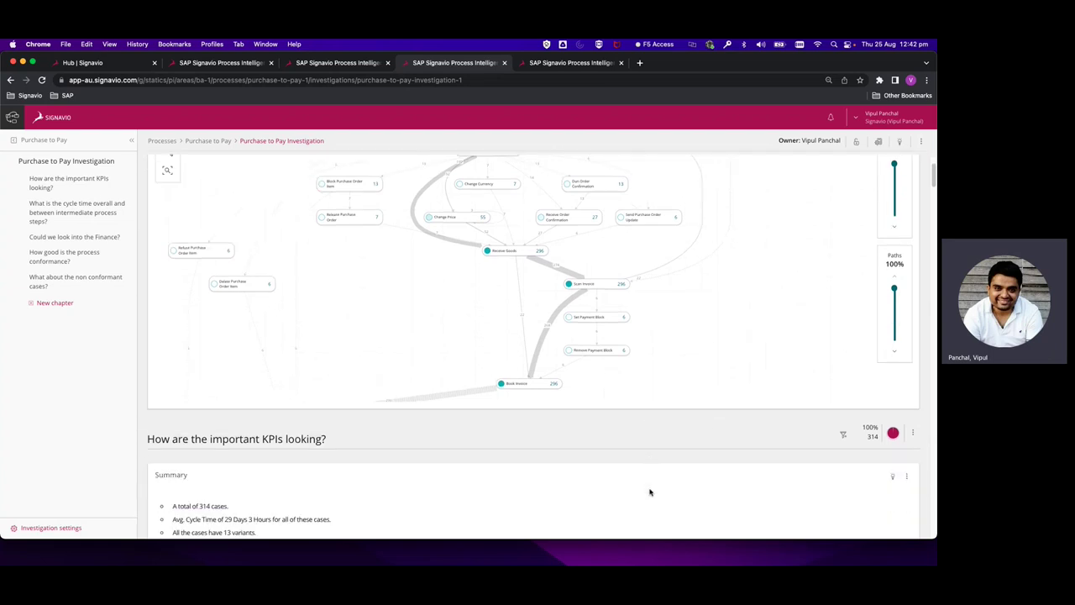
scroll(649, 488, "down", 5)
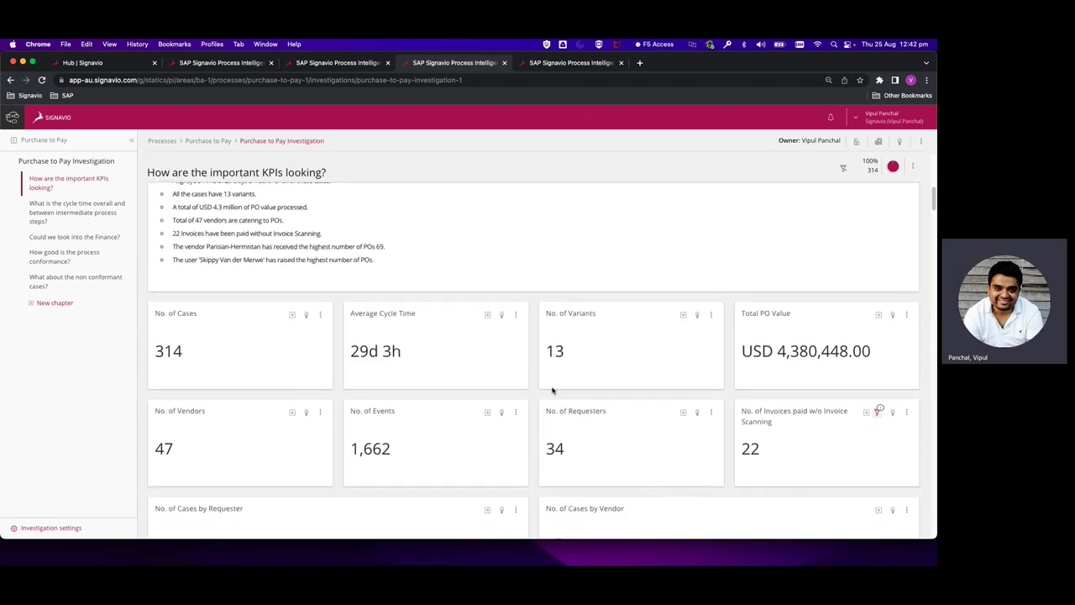
scroll(481, 373, "down", 1)
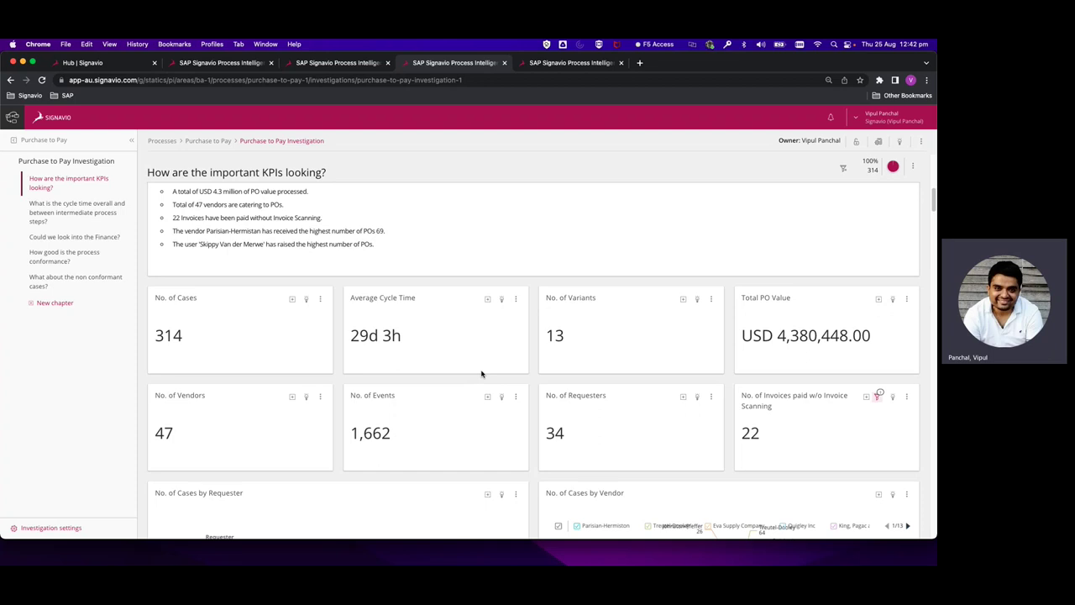
left_click(320, 299)
left_click(295, 362)
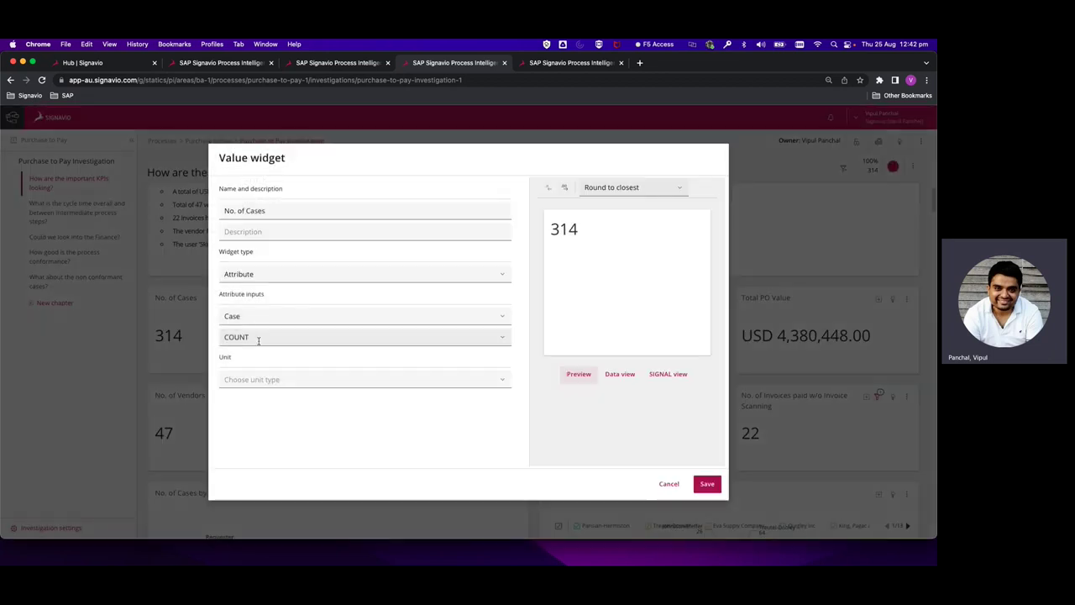
left_click(660, 484)
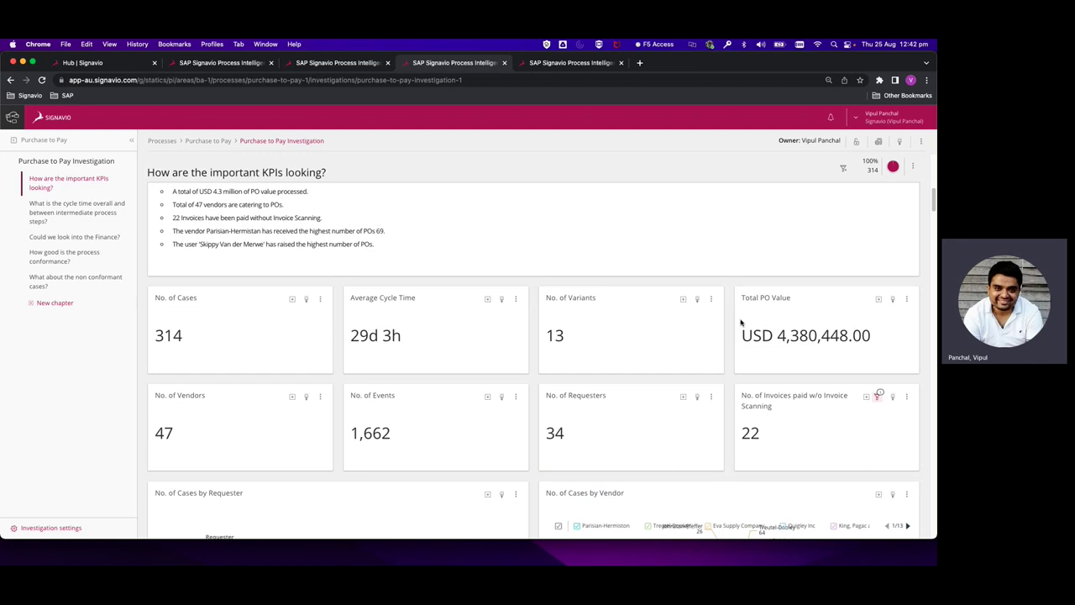
Edit the No. of Variants widget, switch its type to Metric with Average invoice payment time, and check its SIGNAL view and preview
left_click(711, 300)
left_click(687, 358)
left_click(443, 315)
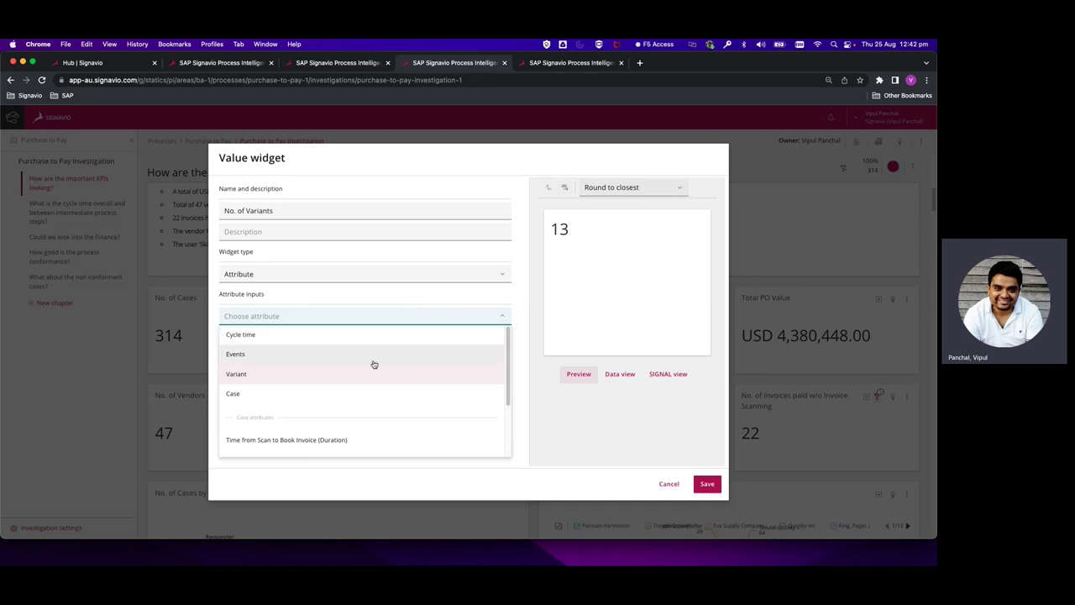
left_click(402, 278)
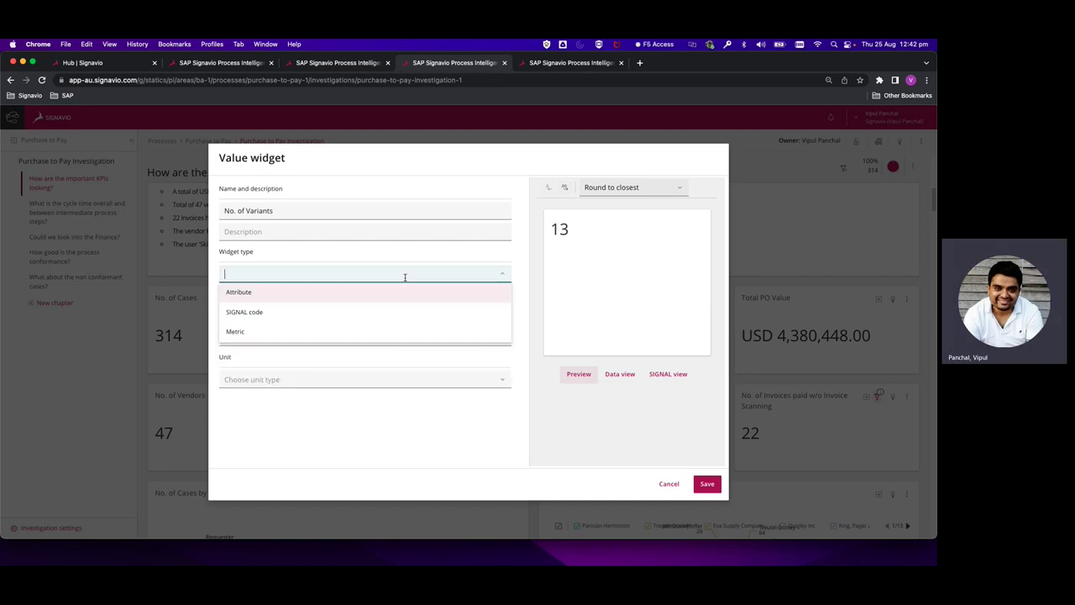
left_click(356, 334)
left_click(337, 318)
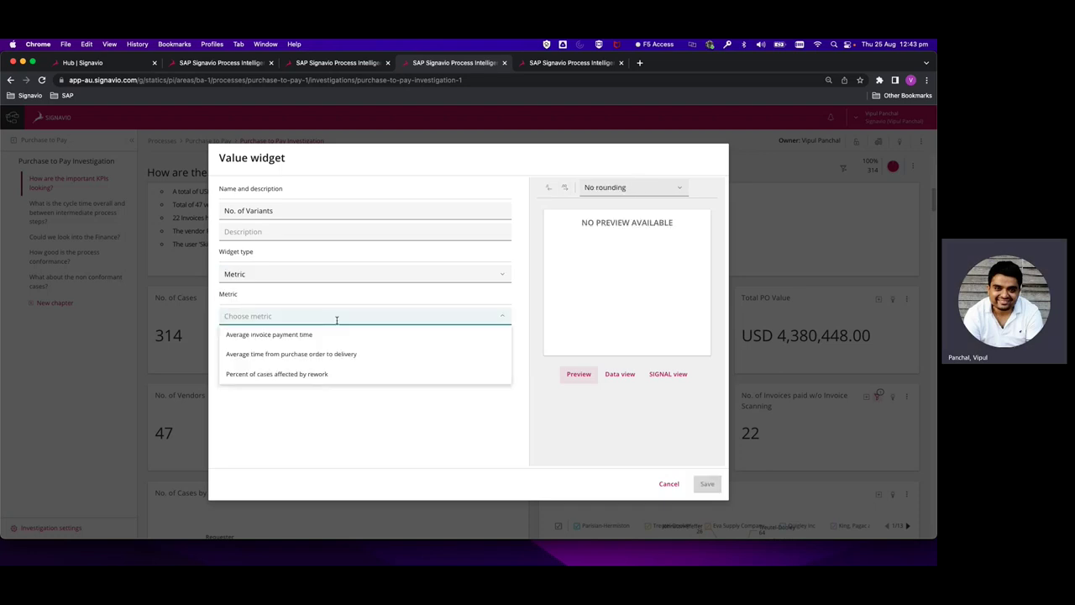
left_click(331, 335)
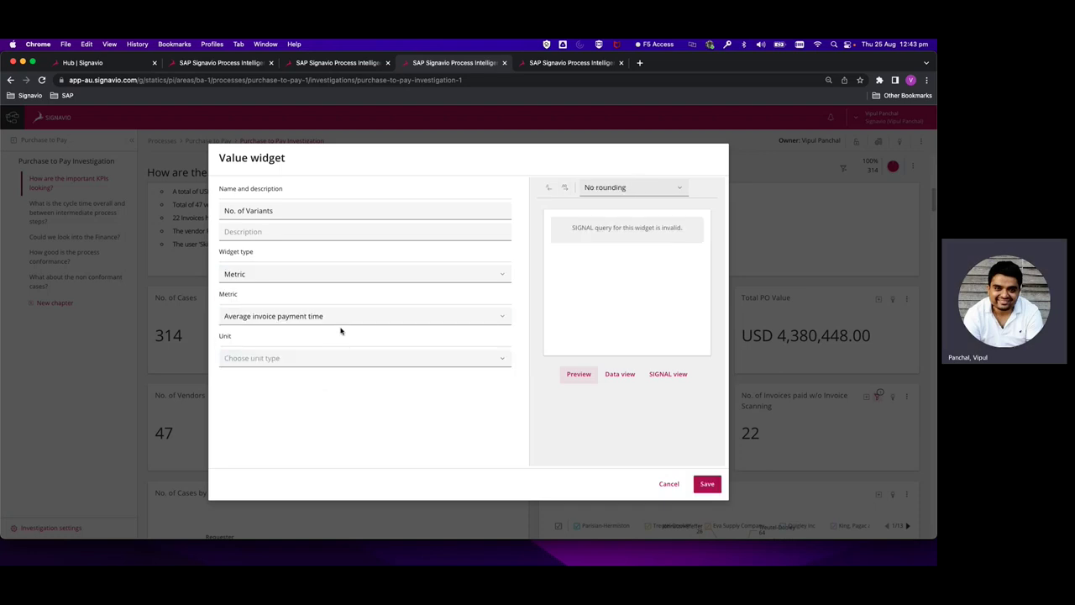
left_click(673, 375)
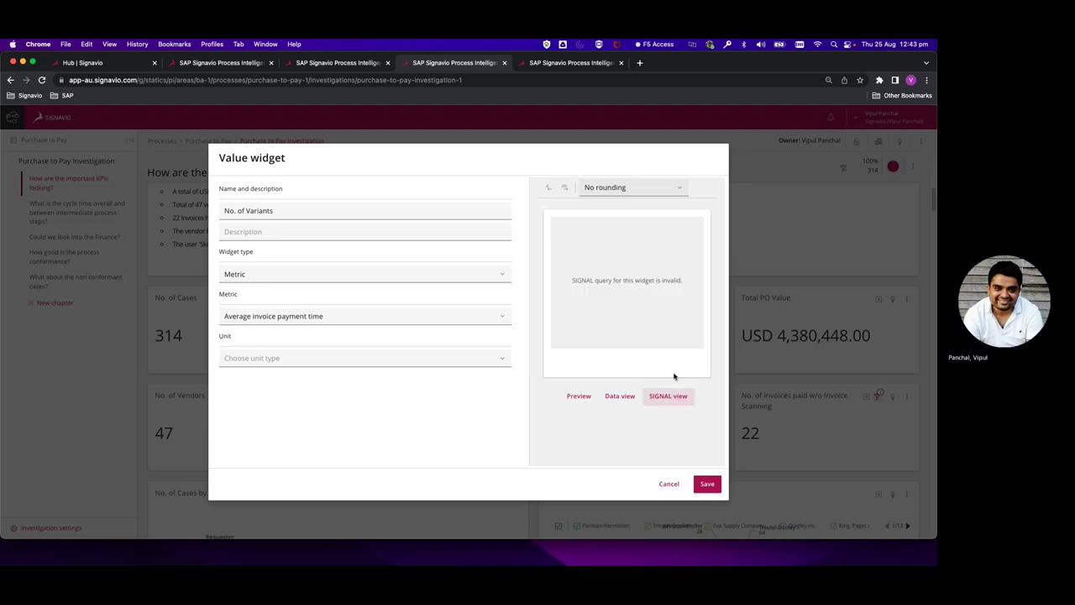
left_click(591, 398)
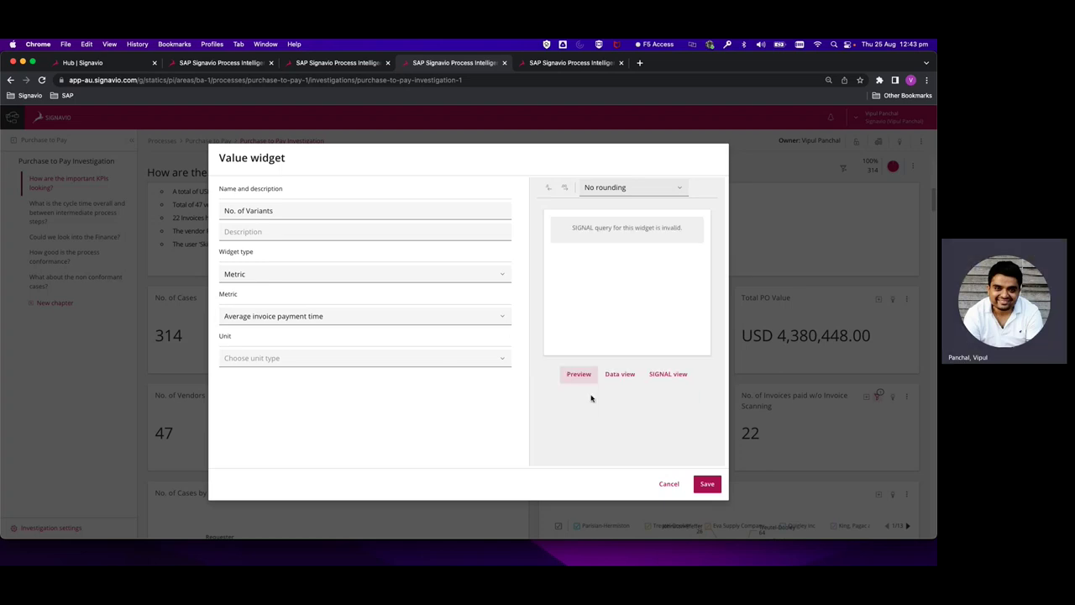
Preview the widget with the metrics Average time from purchase order to delivery and Percent of cases affected by rework
left_click(446, 317)
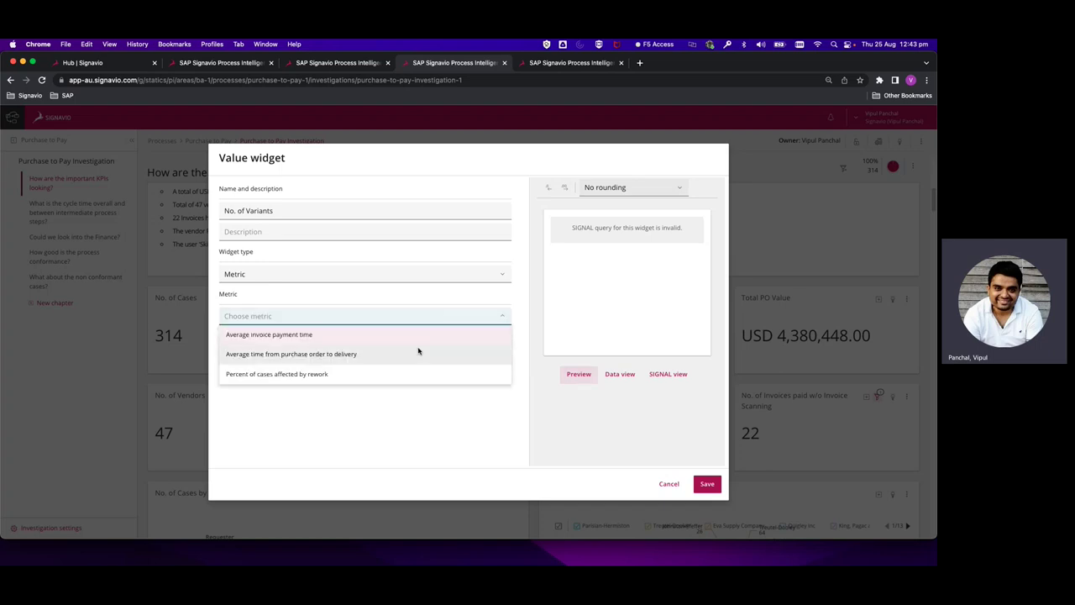
left_click(418, 353)
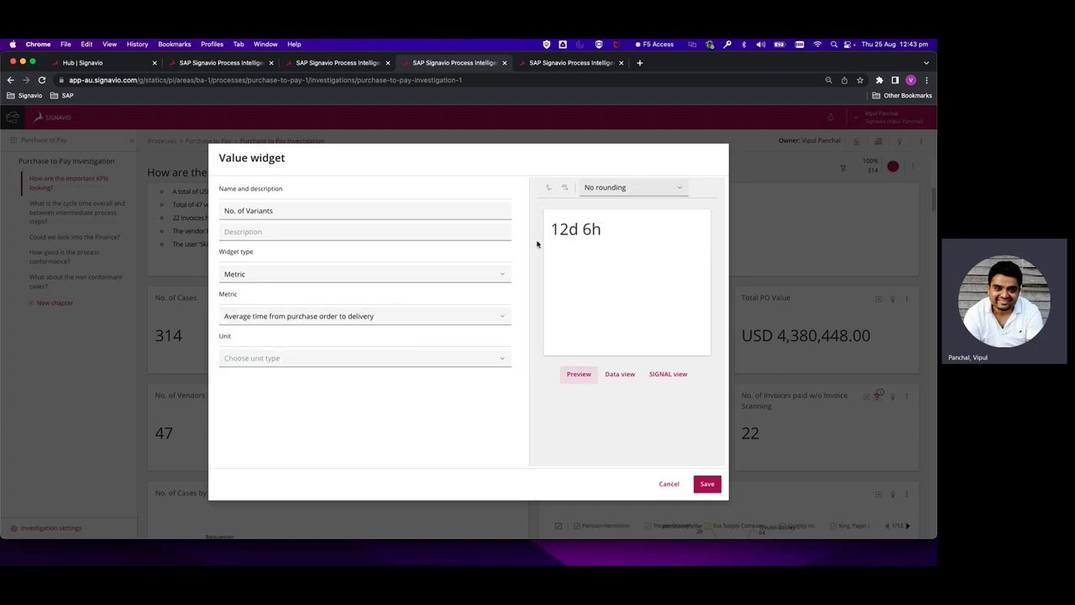
left_click(403, 319)
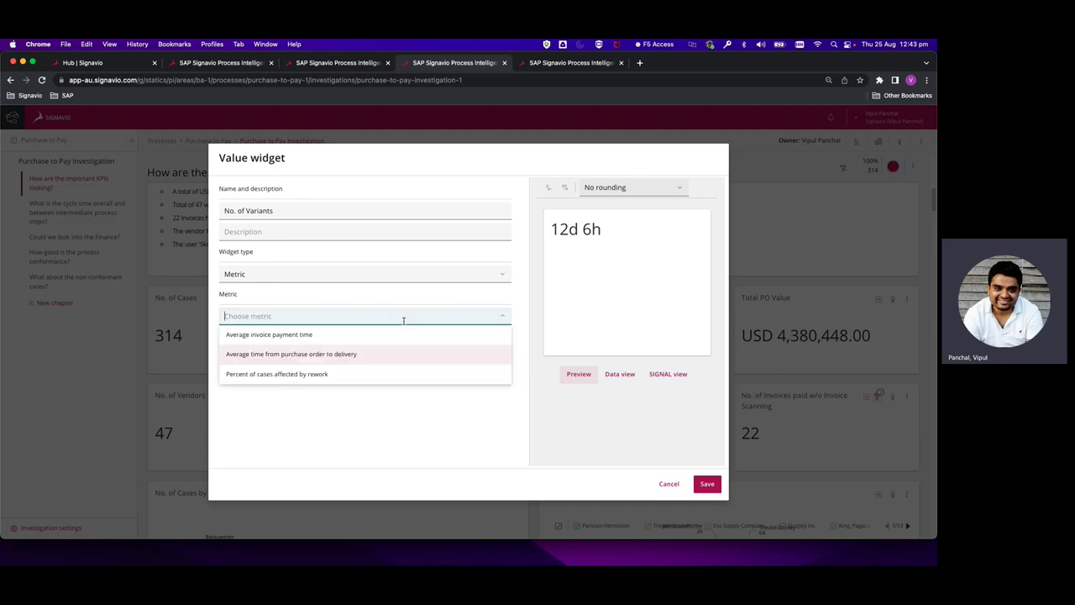
left_click(375, 373)
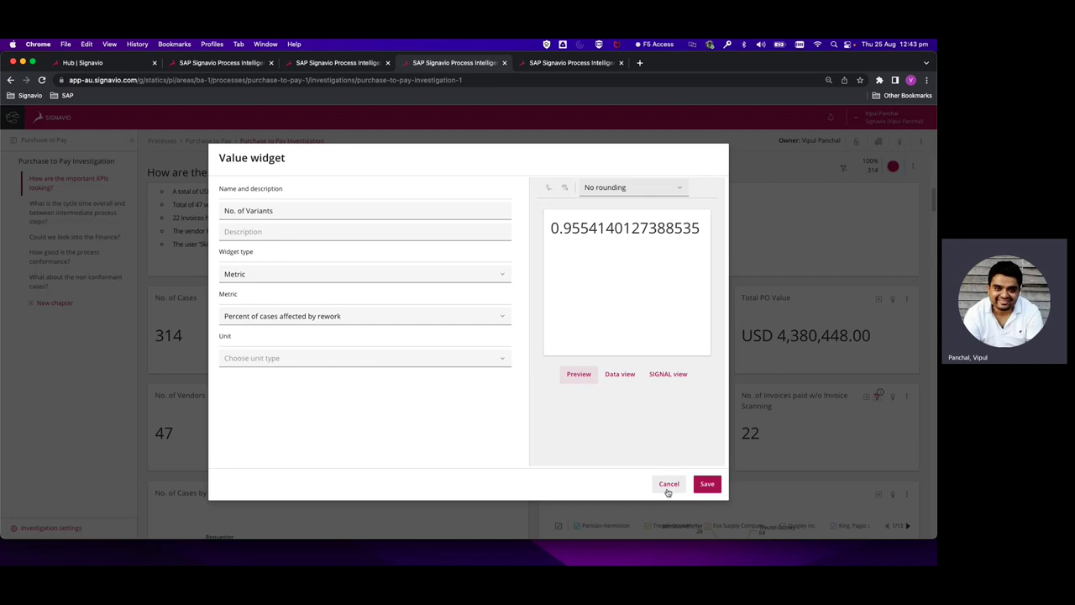
left_click(381, 324)
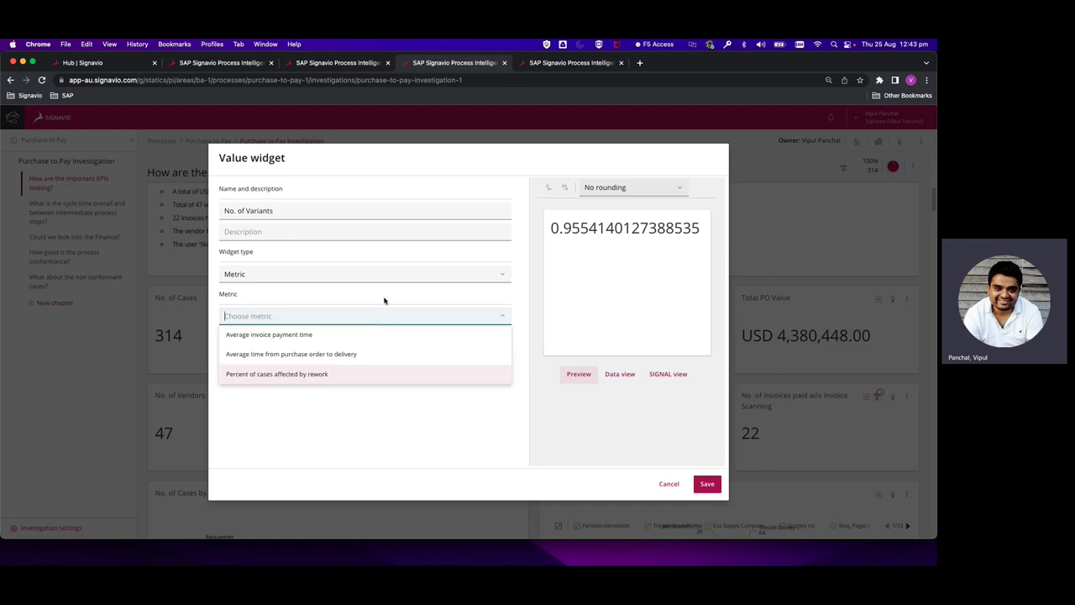
Switch the widget type to SIGNAL code, query count(case_id) FROM FLATTEN(THIS_PROCESS) WHERE event_name = 'Book Invoice', and discard the widget changes
left_click(384, 275)
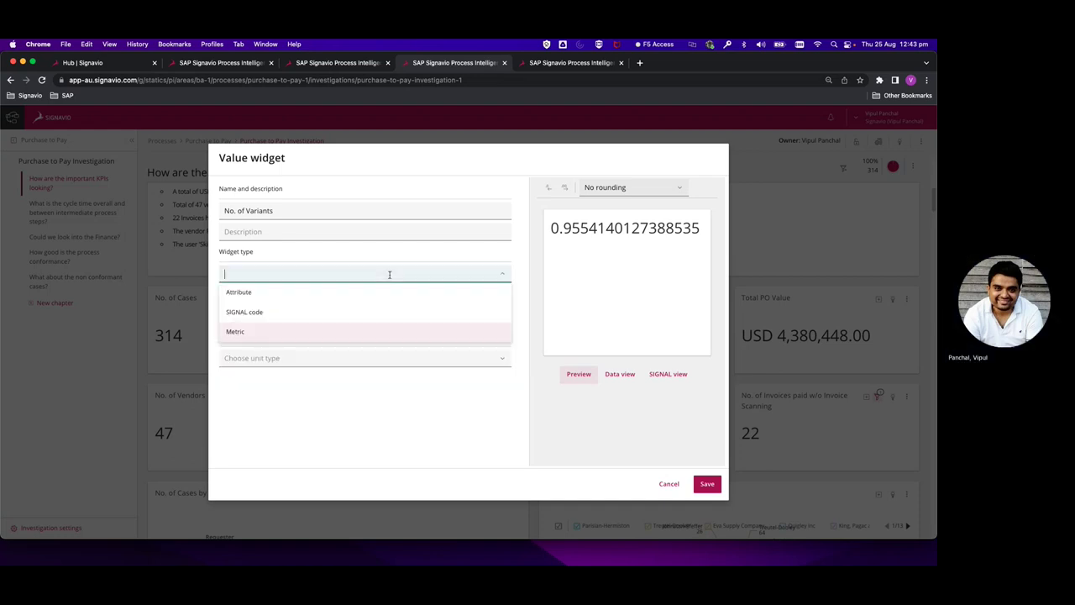
left_click(365, 310)
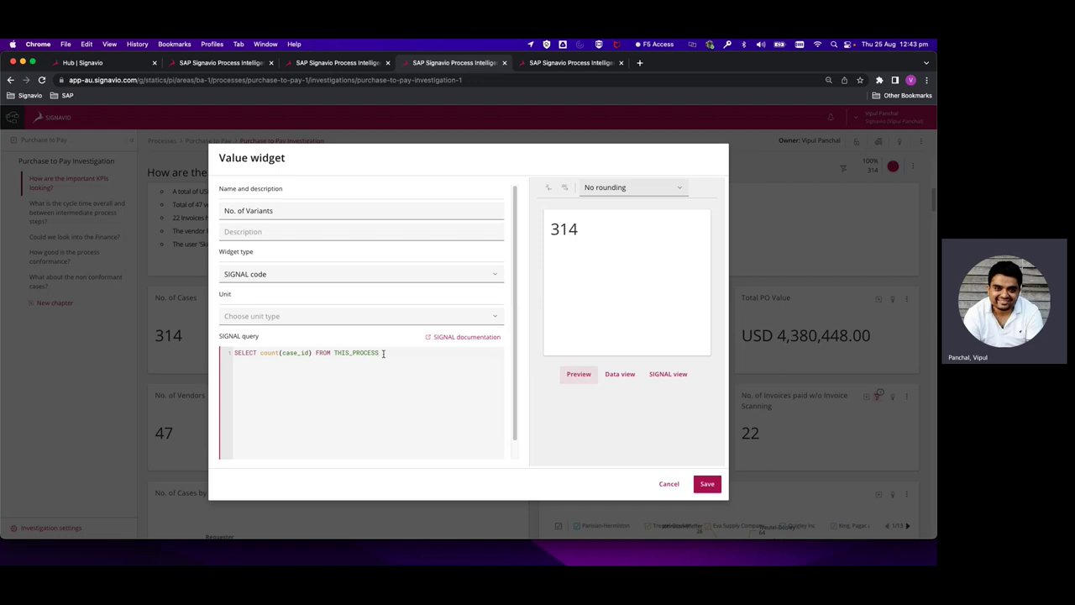
type("WHERE ")
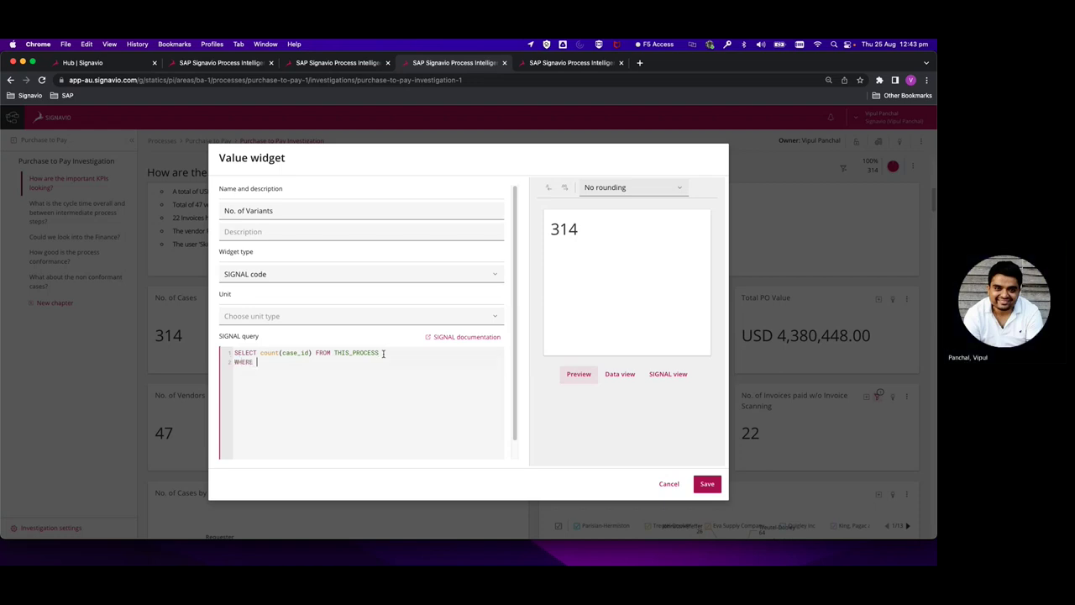
type("event_name =")
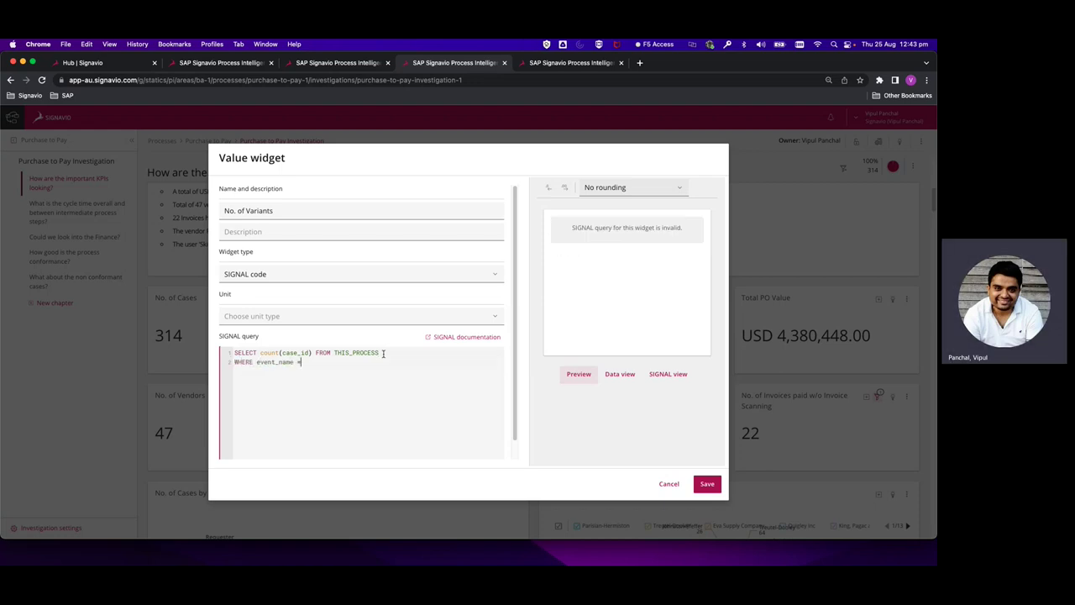
type(" 'Clear In")
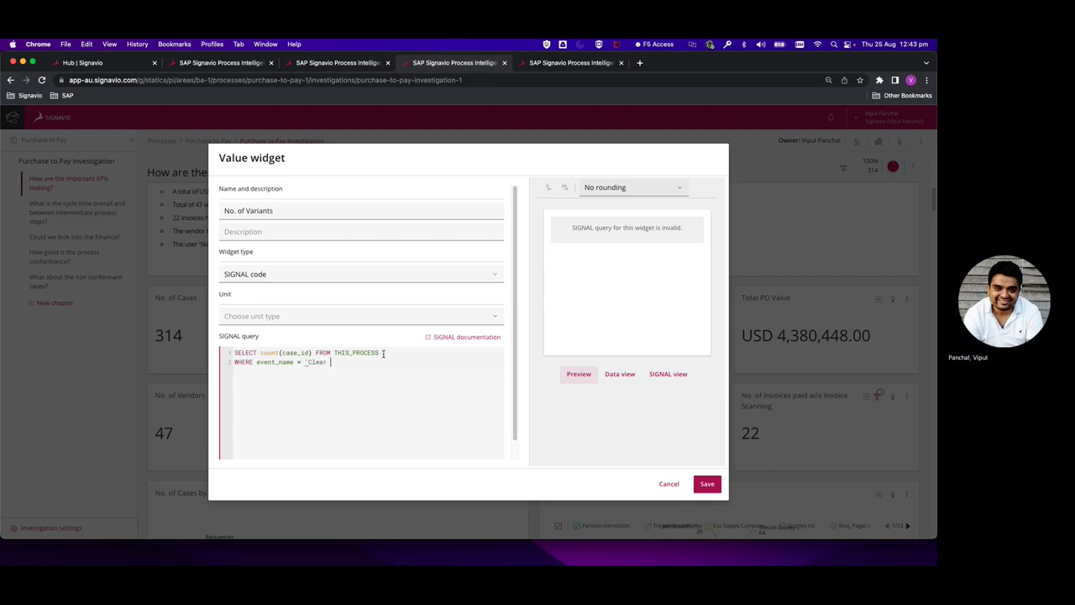
type("Book Invoice")
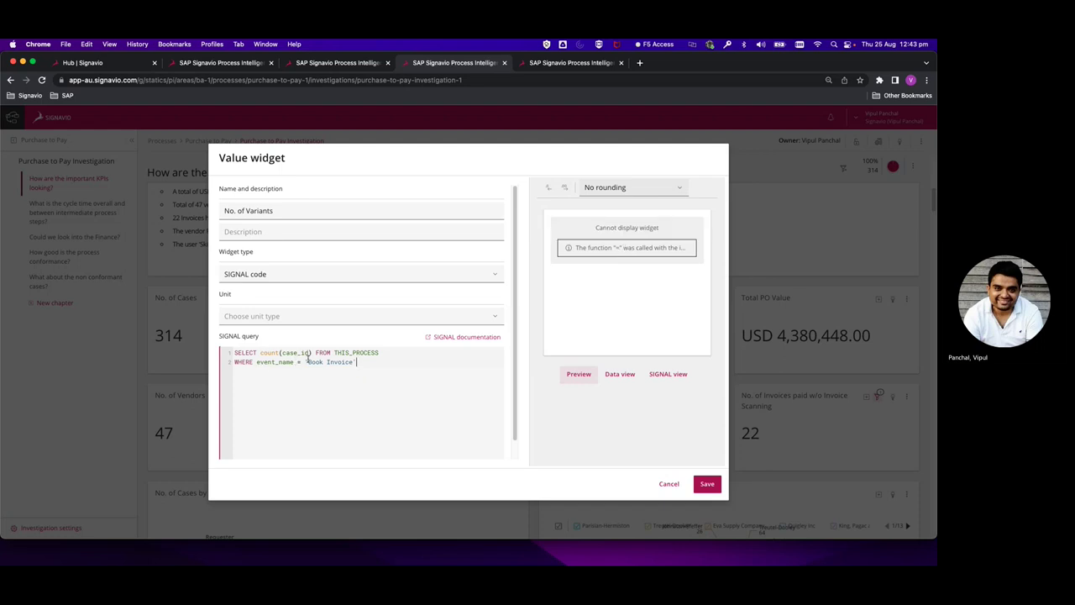
type("FLATTEN(")
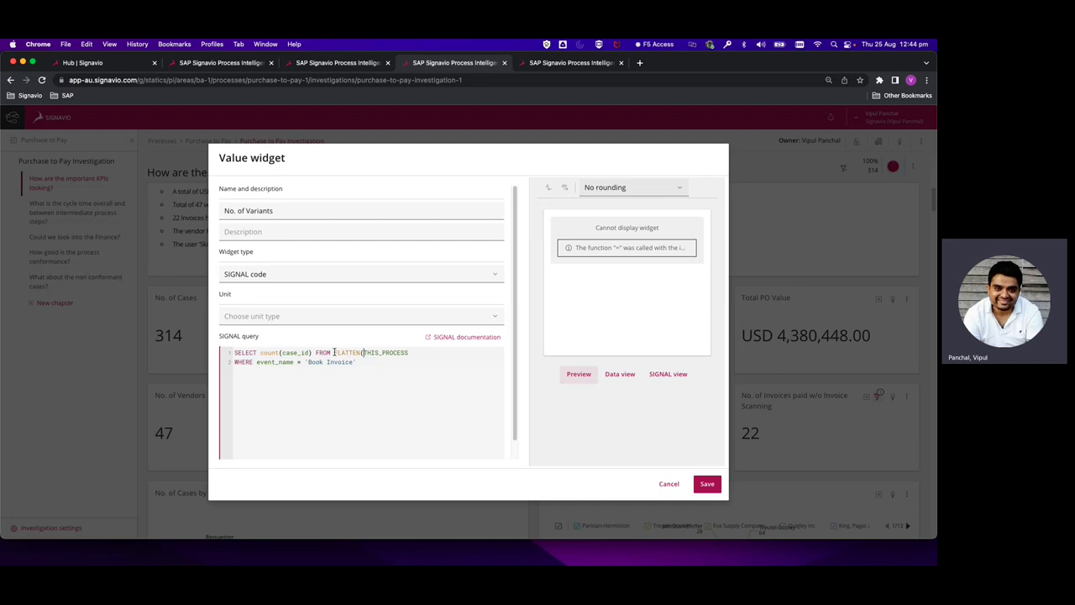
type(")")
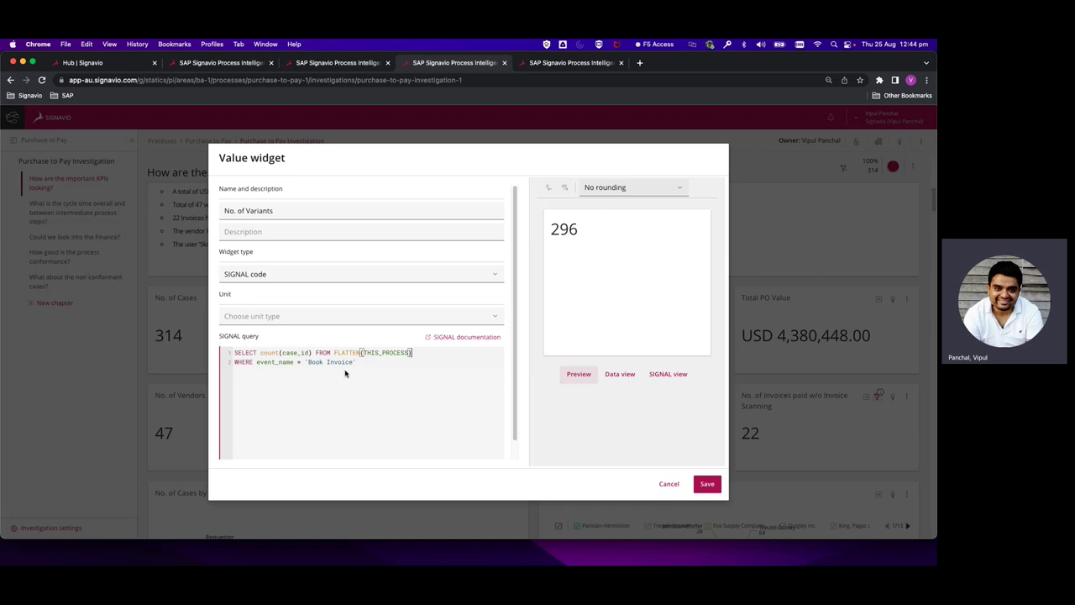
left_click(669, 484)
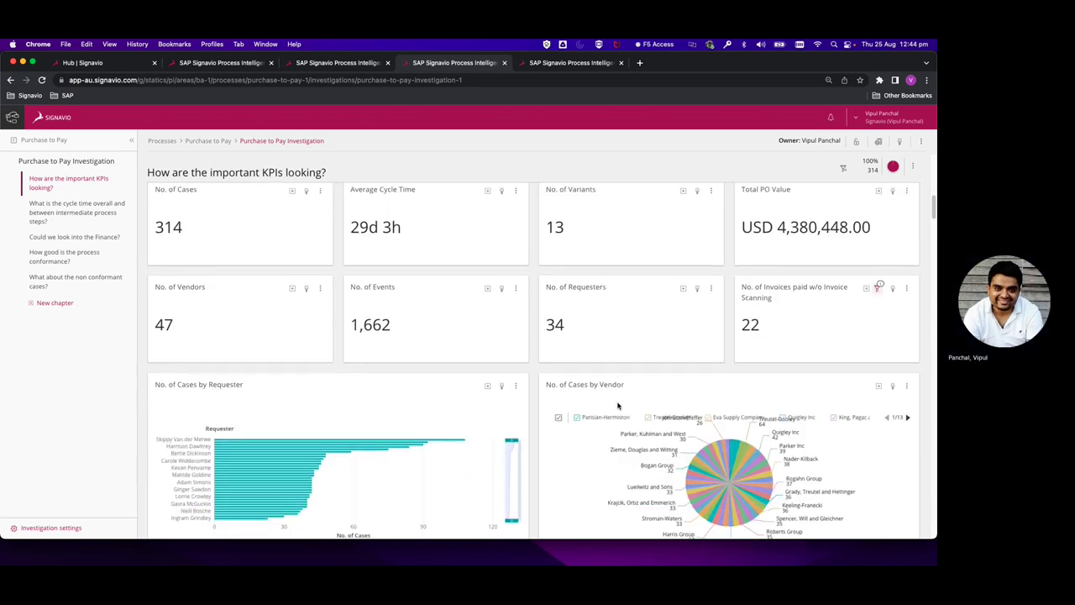
Review the KPI value widgets and the cases by requester and vendor charts in the important KPIs chapter
scroll(617, 405, "down", 3)
scroll(618, 406, "down", 1)
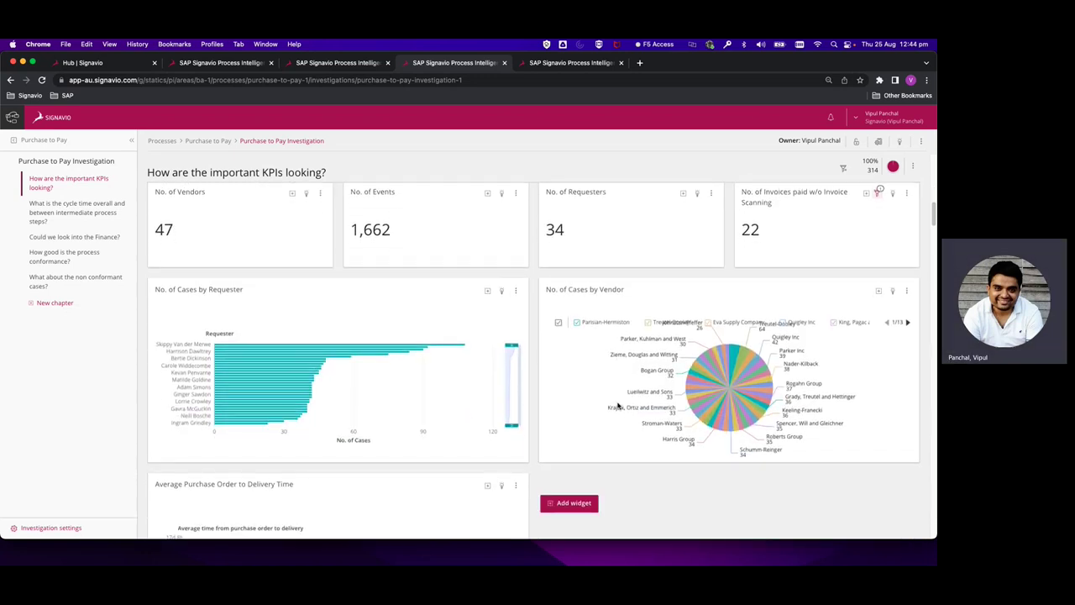
scroll(508, 324, "up", 1)
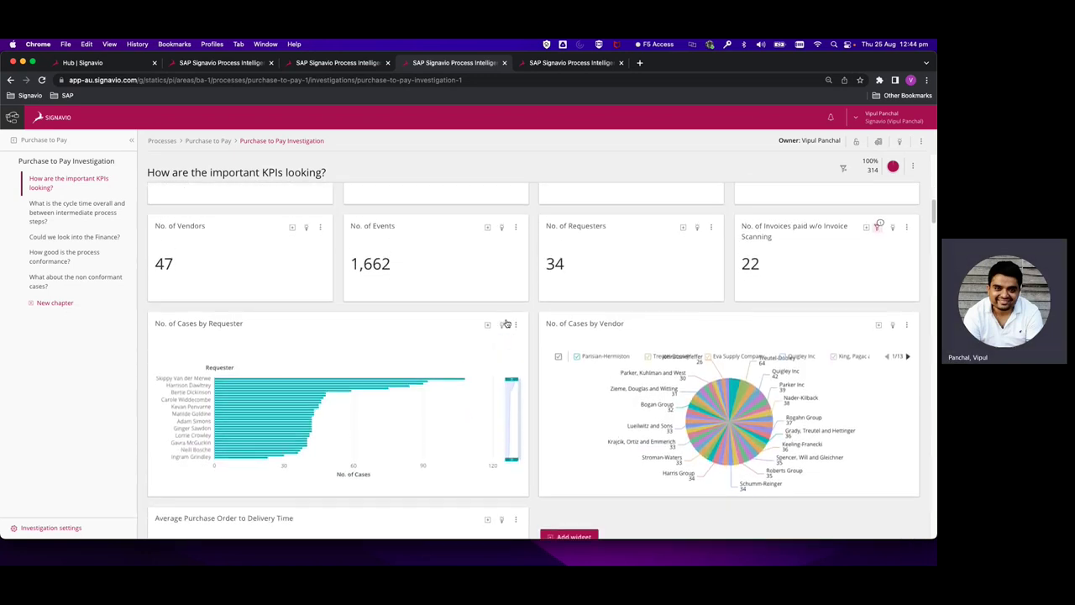
scroll(446, 325, "up", 1)
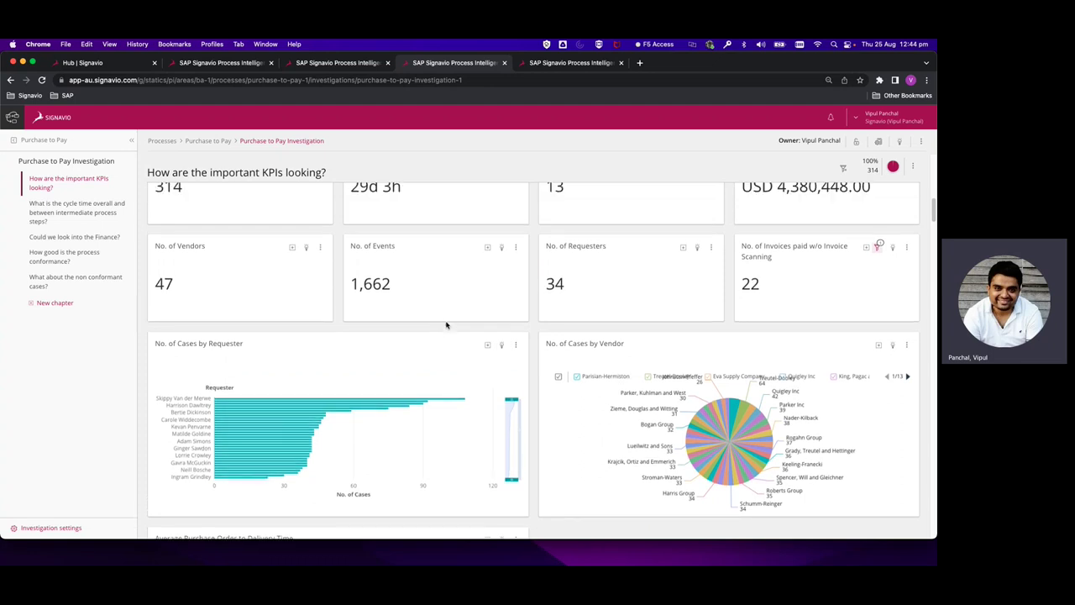
mouse_move(309, 420)
scroll(546, 305, "up", 1)
scroll(546, 306, "up", 2)
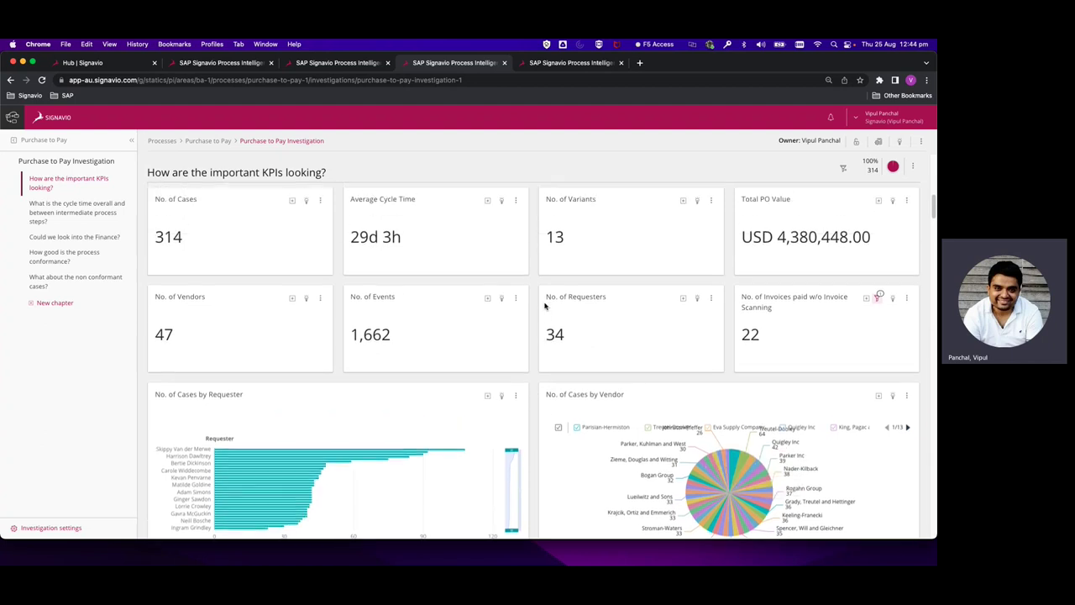
Inspect the breakdown options of the No. of Cases widget, and examine the requester, vendor and purchase order to delivery time charts
left_click(294, 203)
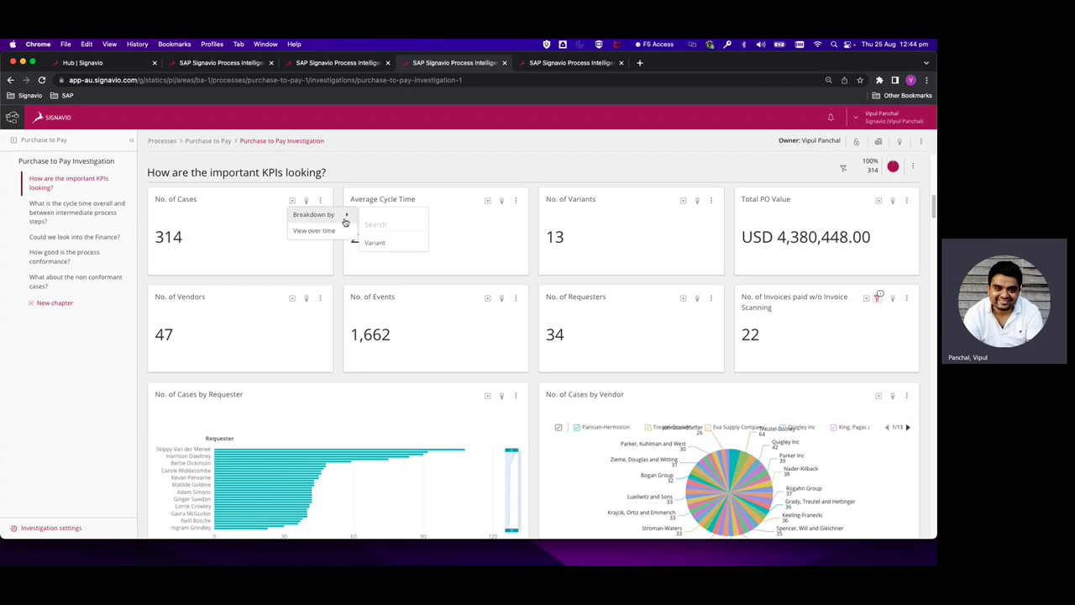
left_click(338, 305)
scroll(338, 305, "down", 2)
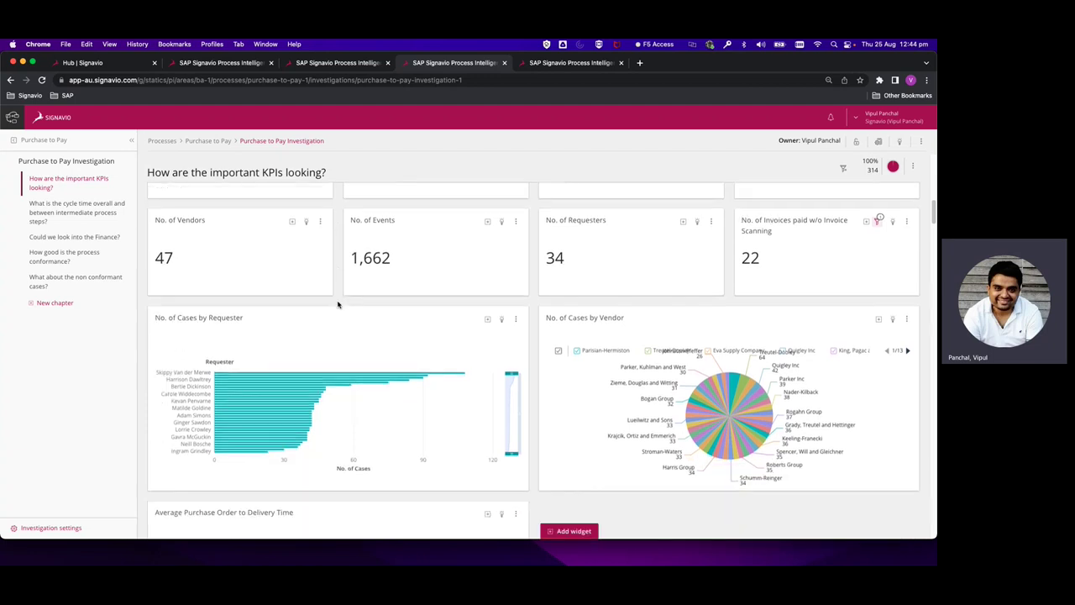
scroll(413, 308, "down", 1)
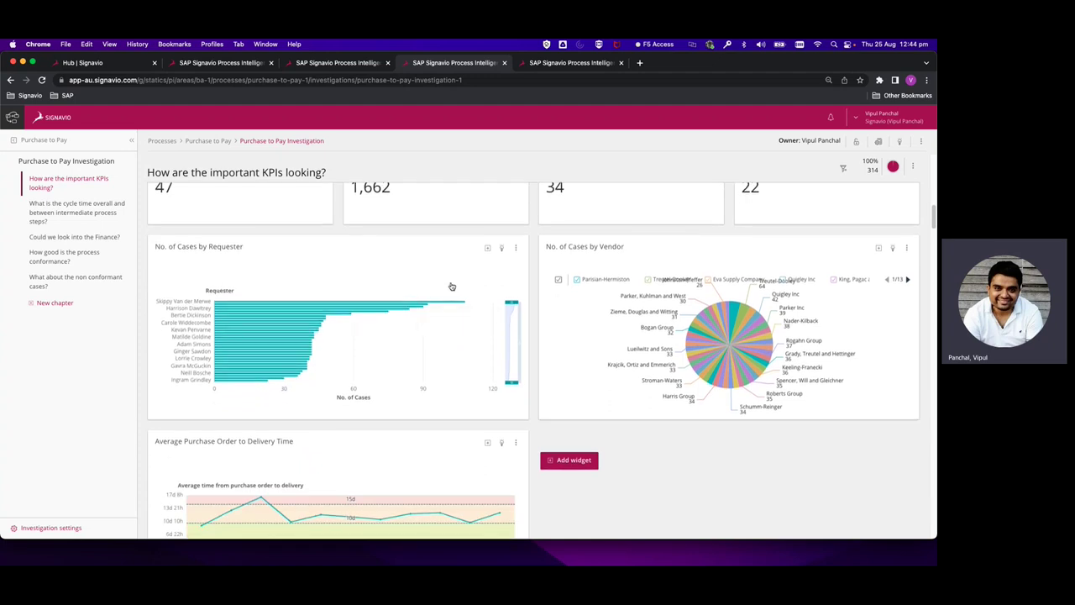
scroll(451, 286, "up", 1)
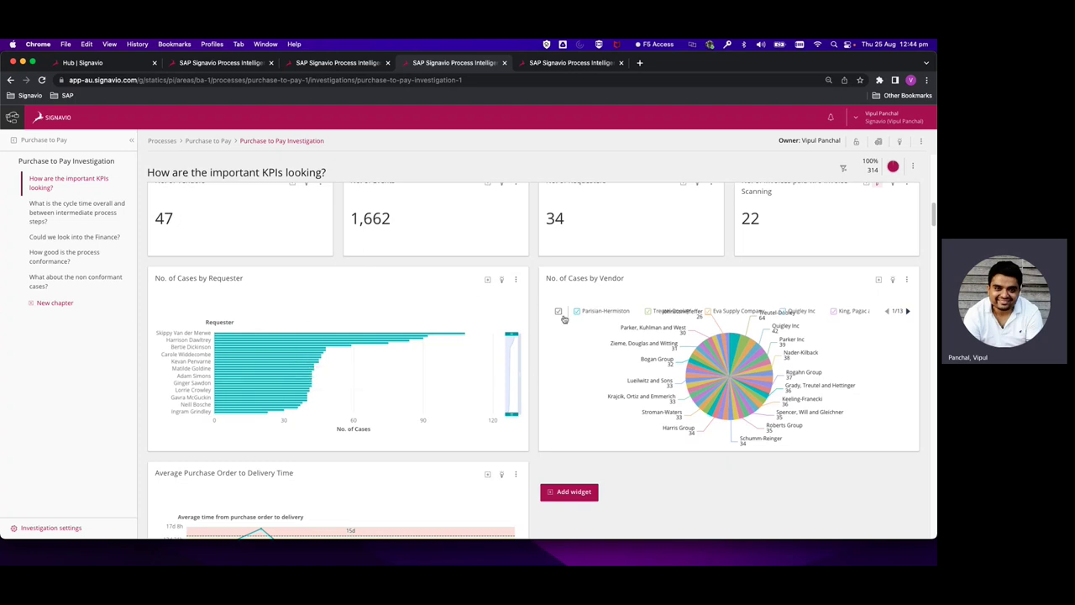
scroll(566, 339, "down", 3)
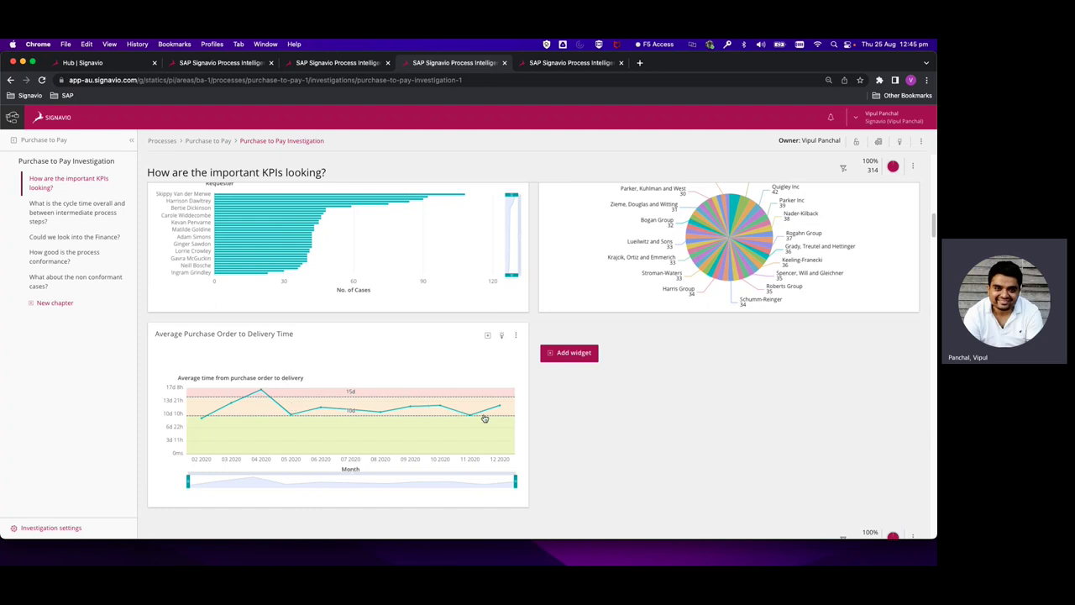
View Average Cycle Time over time as an extra widget, trim the start of its date range, and remove the widget
scroll(483, 415, "up", 4)
scroll(490, 412, "up", 3)
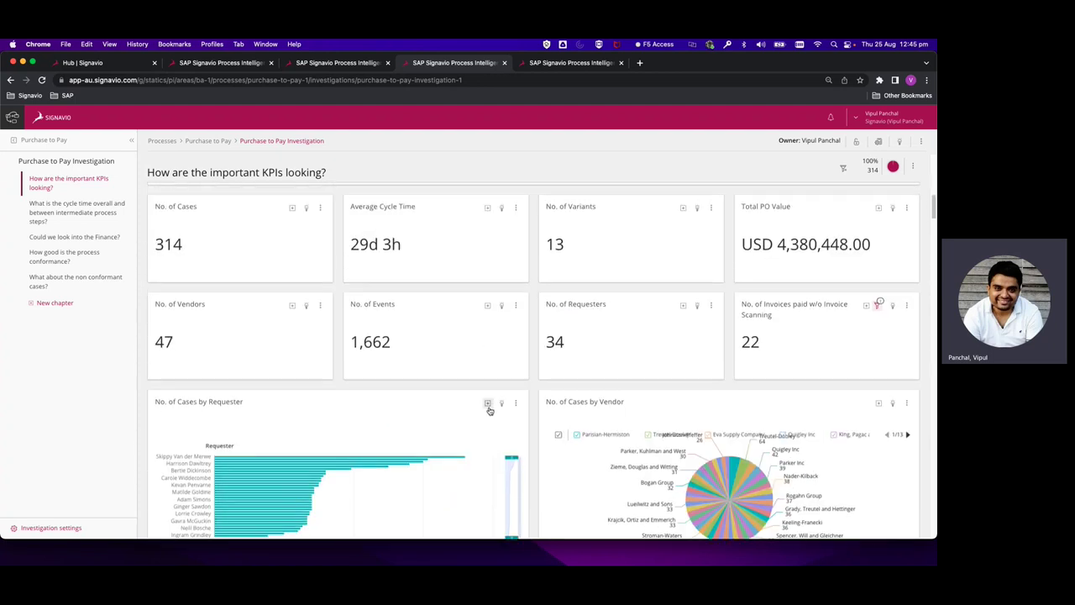
left_click(487, 208)
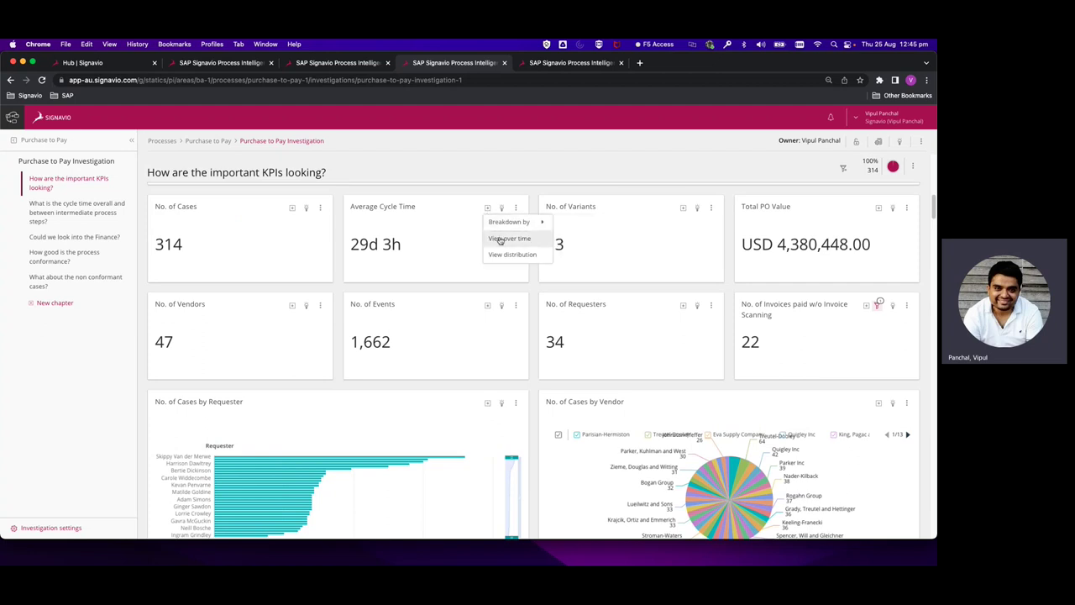
left_click(509, 239)
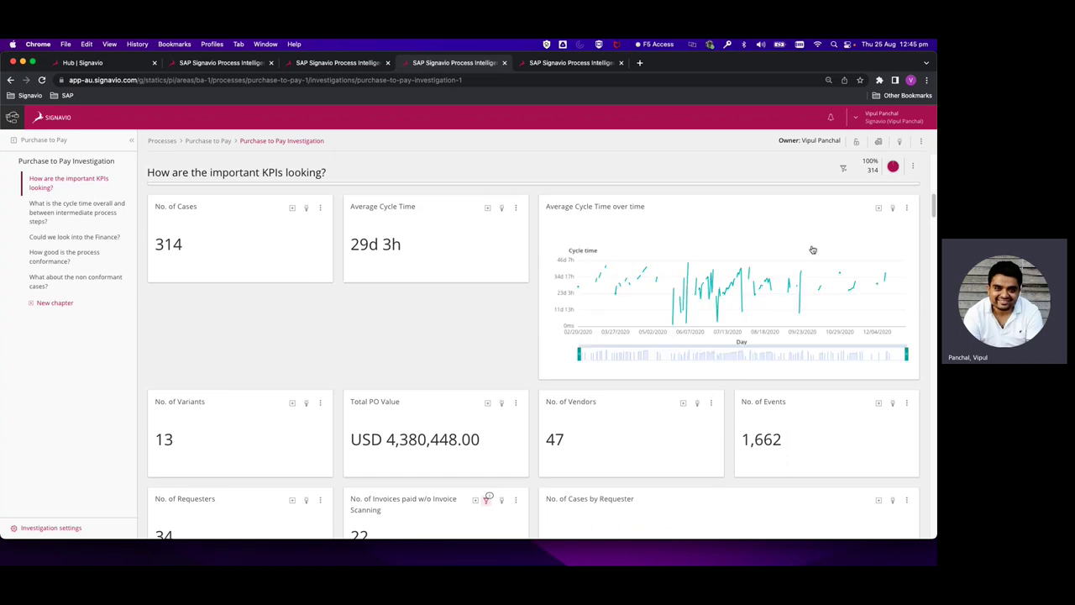
left_click_drag(594, 353, 665, 354)
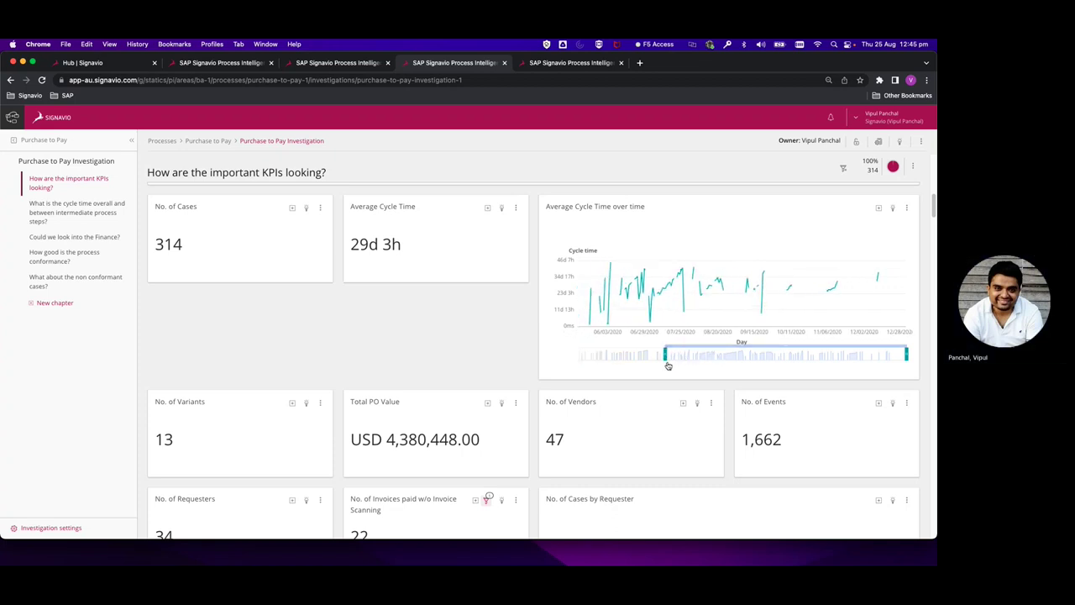
left_click(907, 207)
left_click(869, 394)
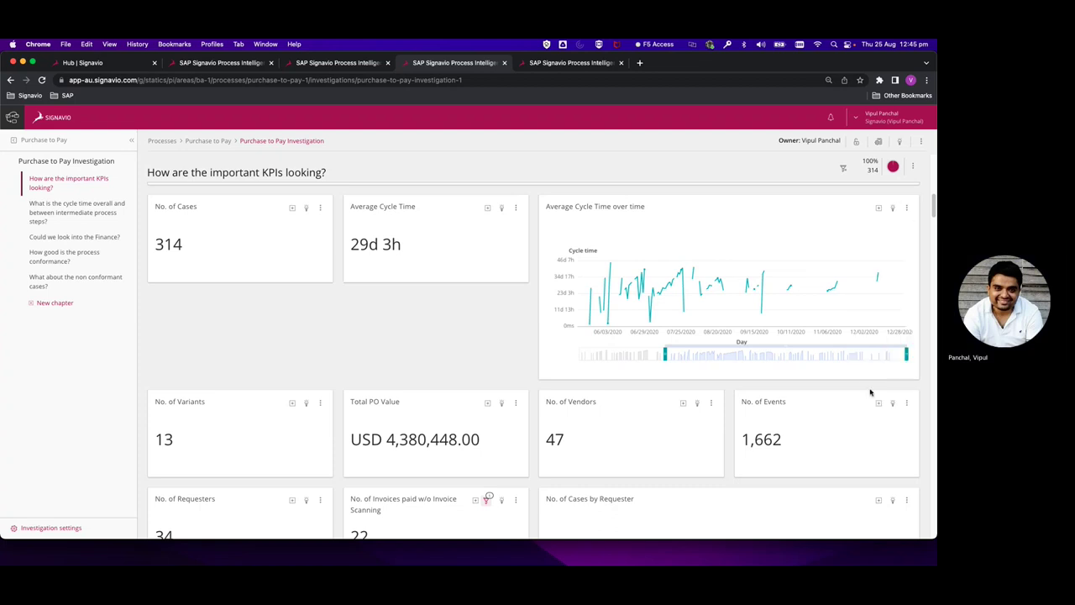
Open the chapter on cycle time between intermediate process steps and review its summary, average cycle time widgets, distribution and trend charts
scroll(522, 360, "down", 10)
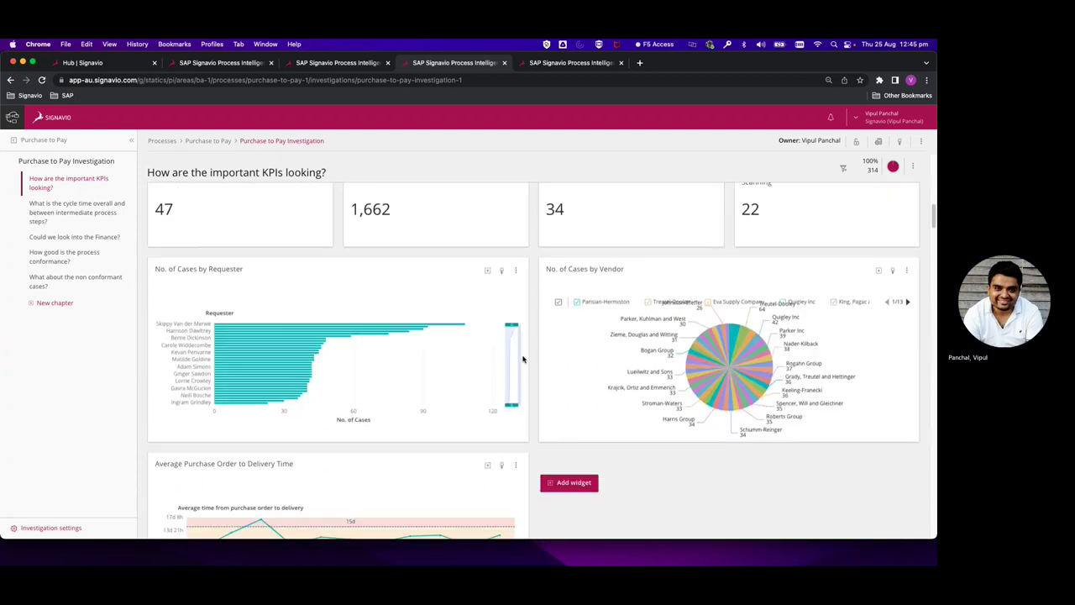
scroll(522, 360, "down", 1)
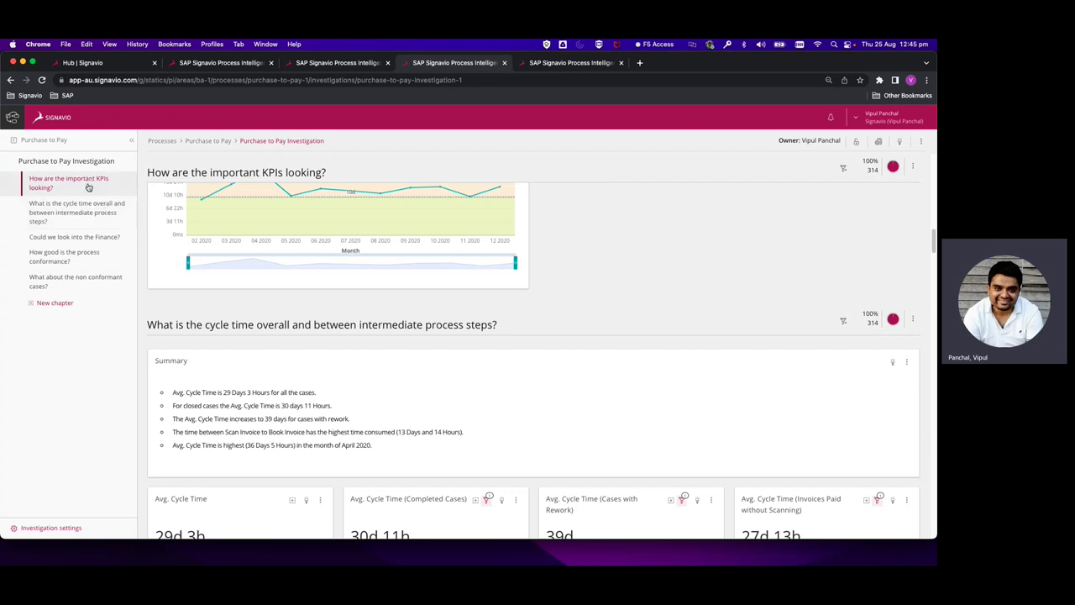
left_click(118, 209)
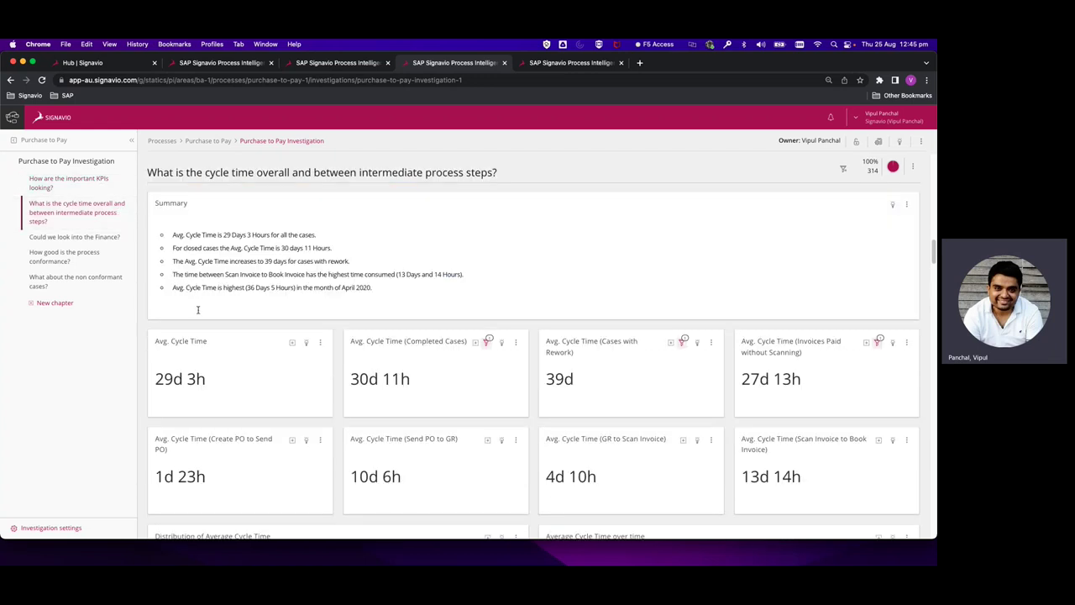
scroll(260, 374, "down", 1)
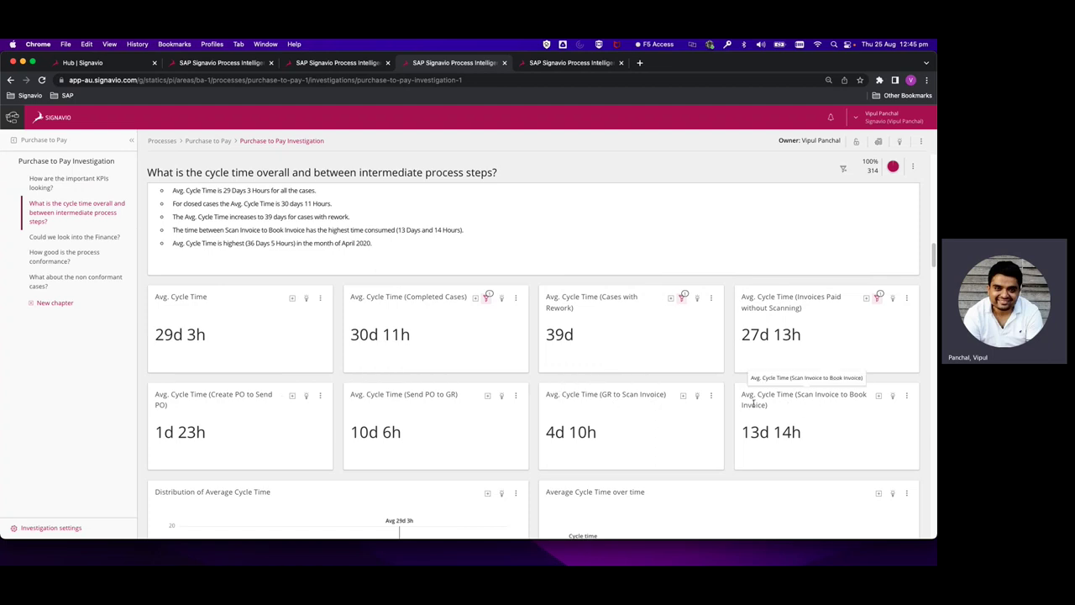
scroll(721, 411, "down", 5)
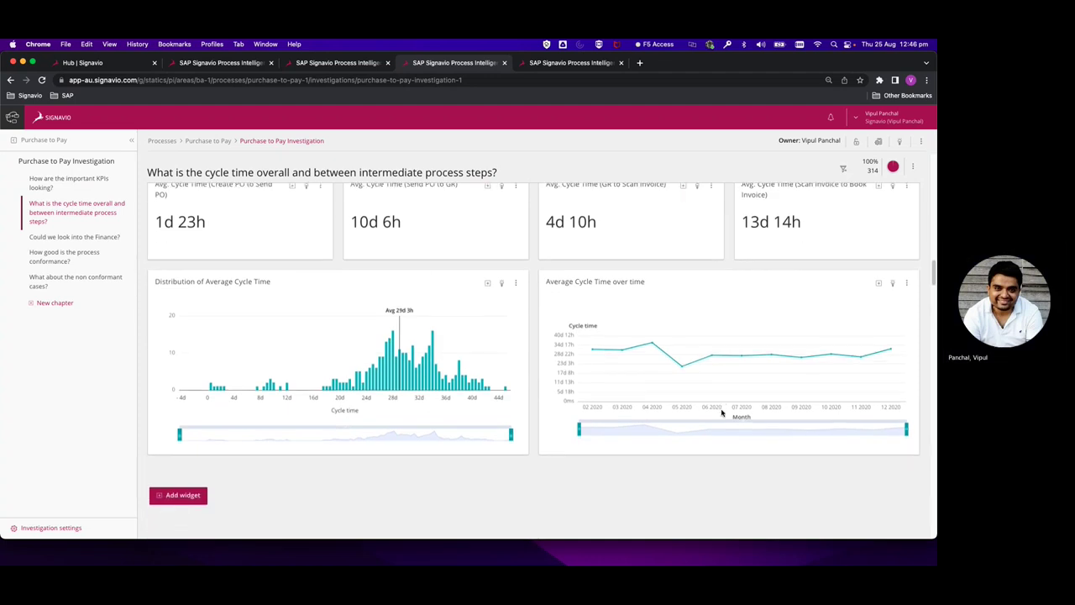
scroll(720, 413, "down", 1)
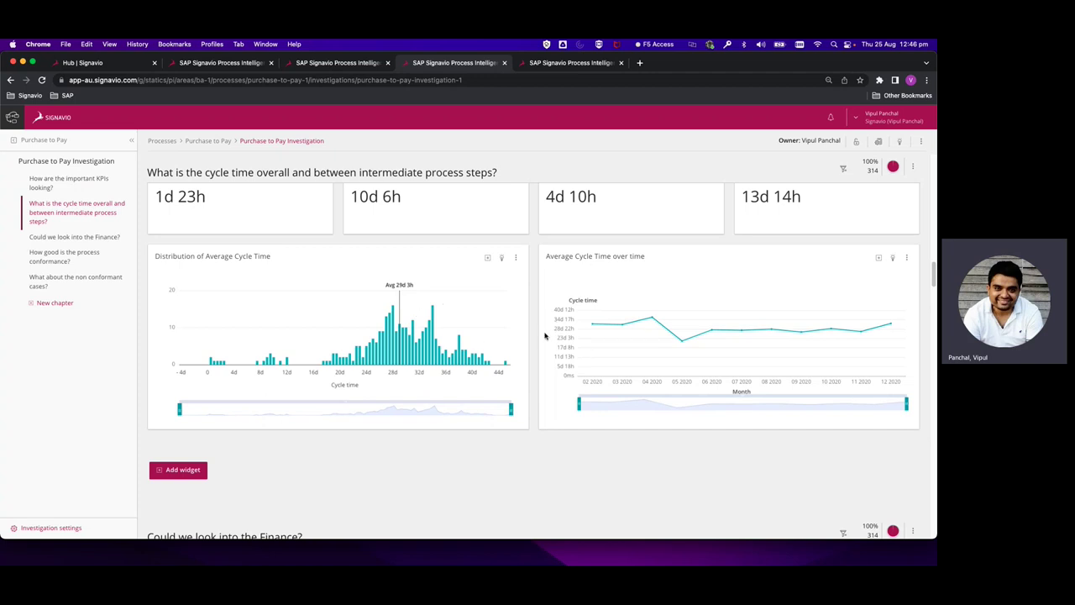
scroll(539, 336, "up", 5)
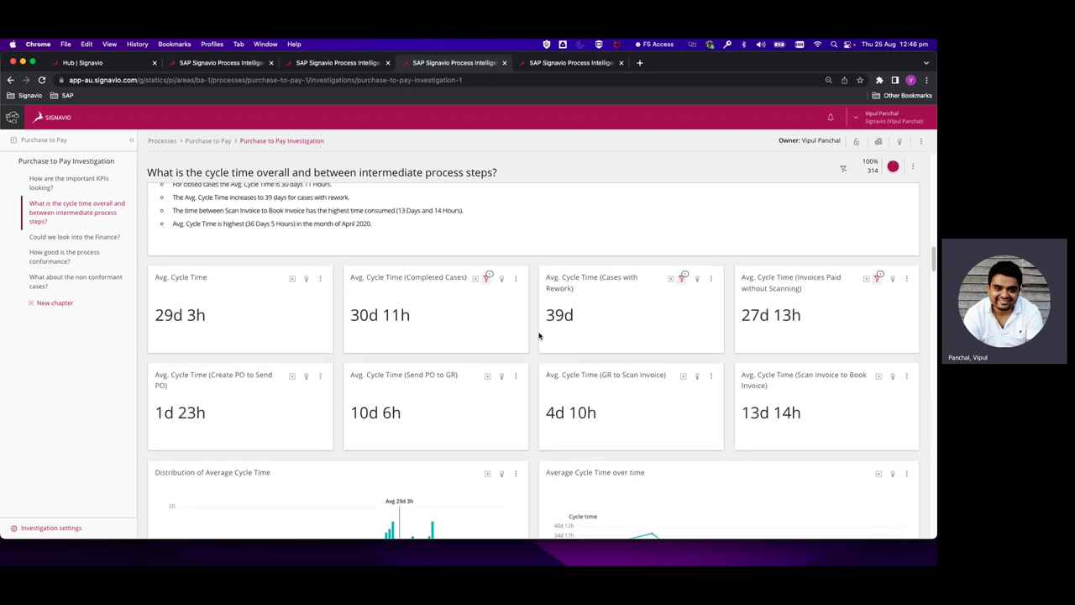
scroll(540, 336, "up", 1)
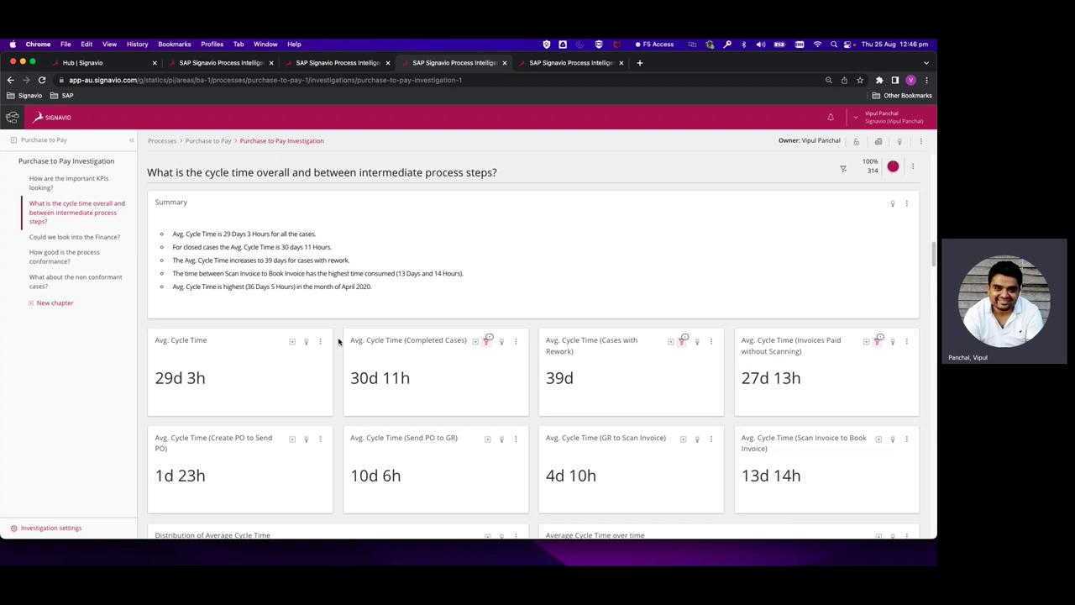
Browse the widget types available for a new widget in the cycle time chapter, and close the selection without adding one
scroll(339, 341, "down", 5)
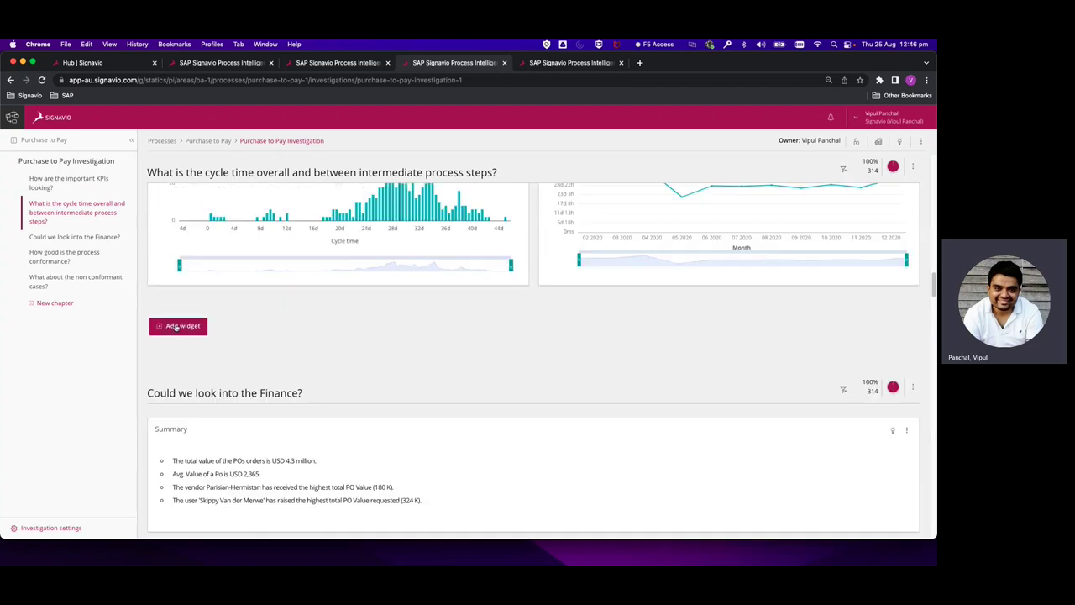
left_click(178, 327)
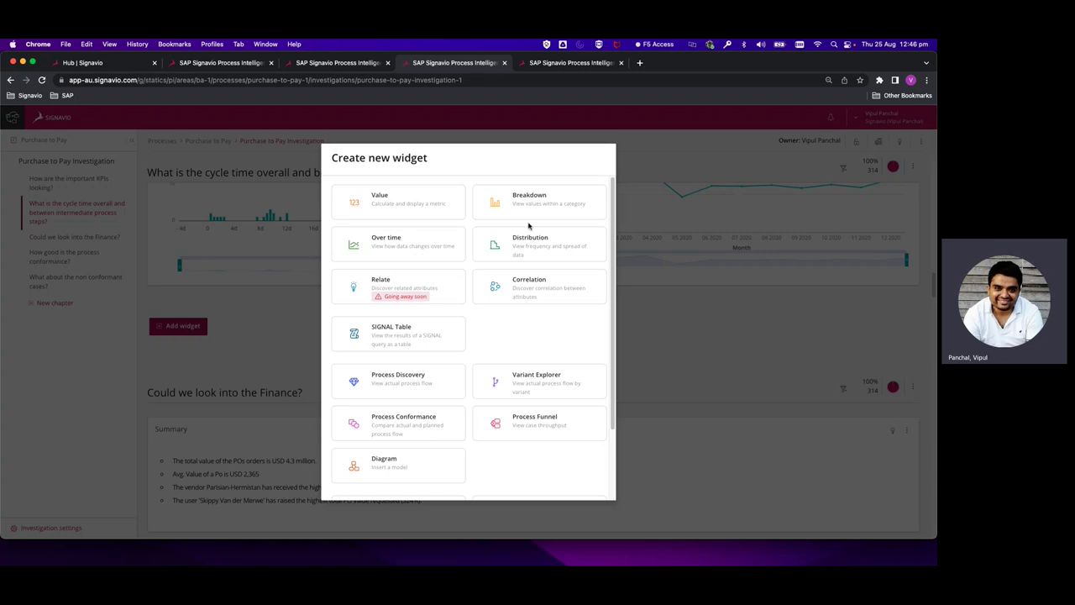
scroll(516, 308, "down", 3)
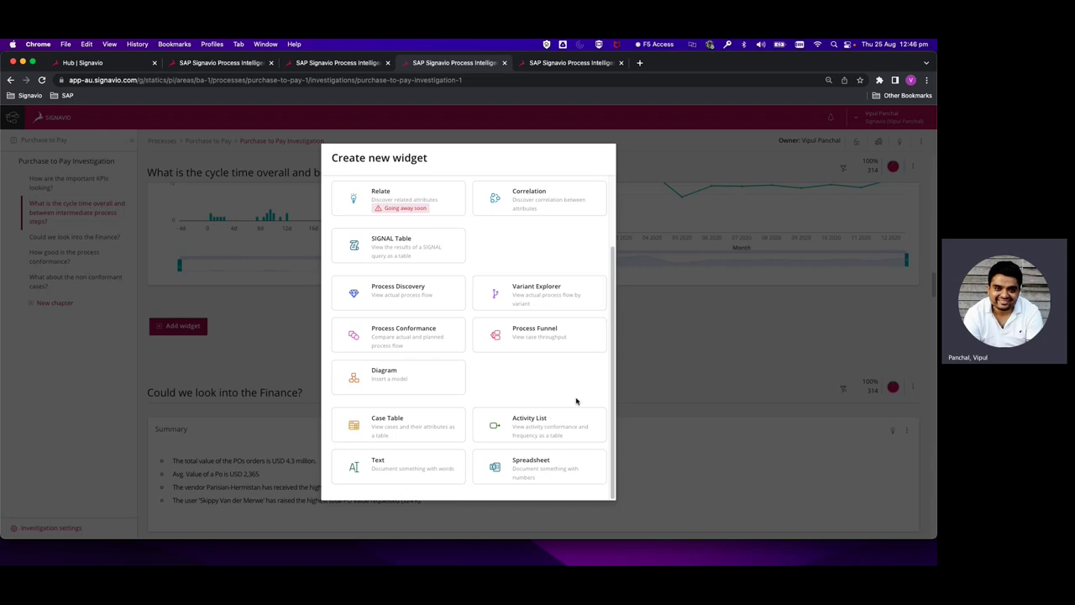
left_click(654, 341)
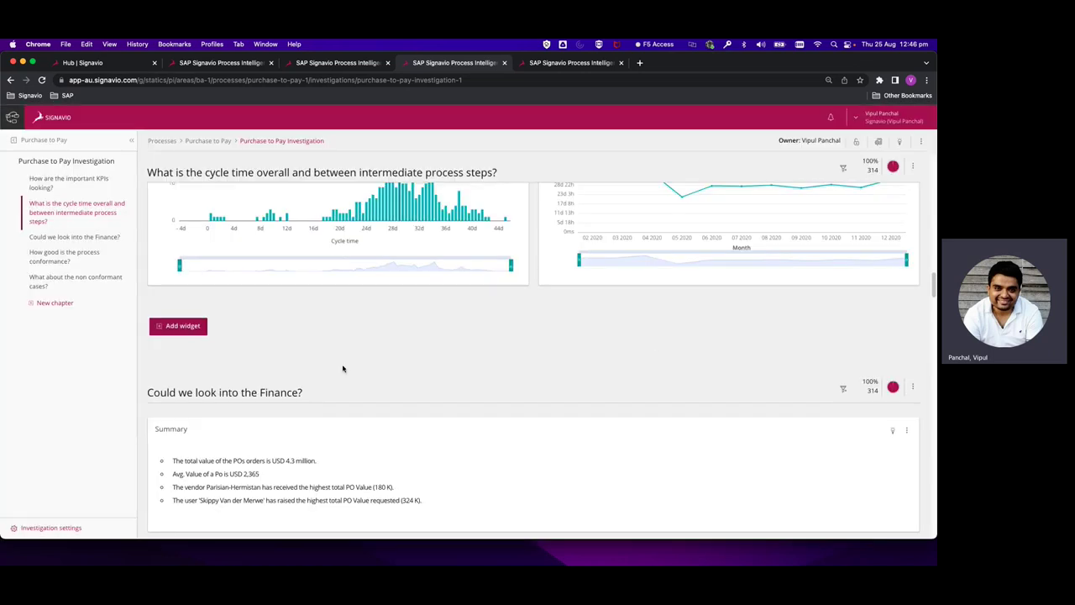
Open the Finance chapter and review its summary, PO value widgets, and total PO value charts by vendor and requester
left_click(74, 238)
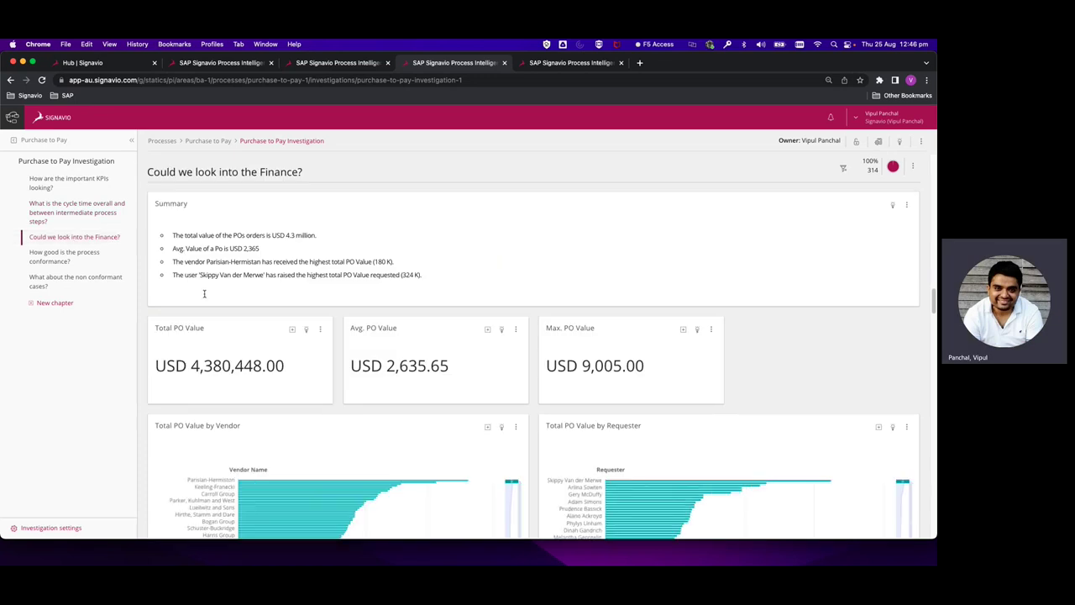
scroll(203, 293, "down", 1)
scroll(204, 293, "down", 2)
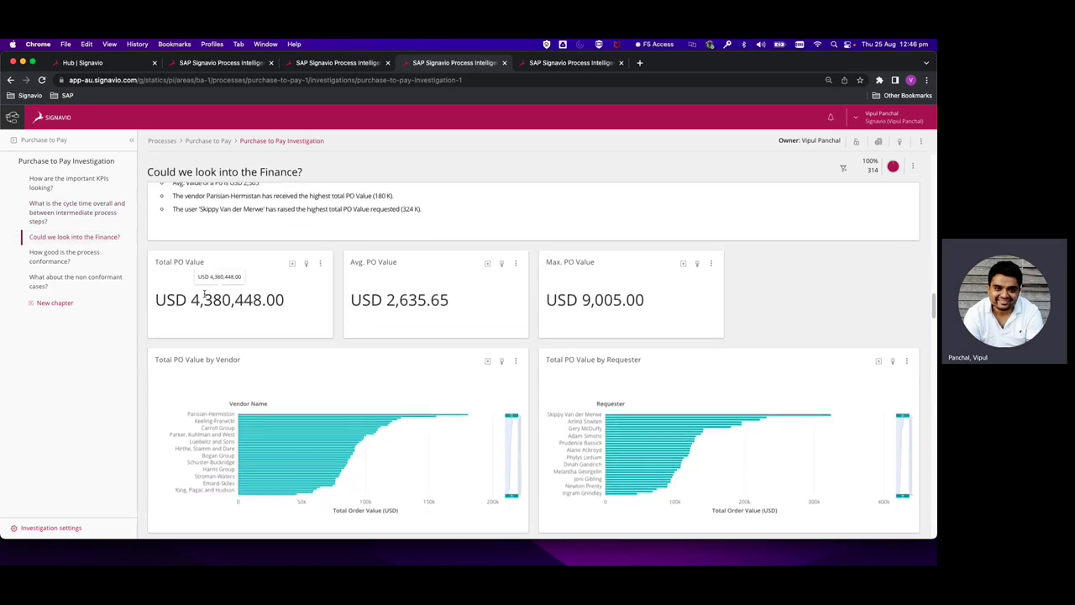
scroll(204, 293, "down", 3)
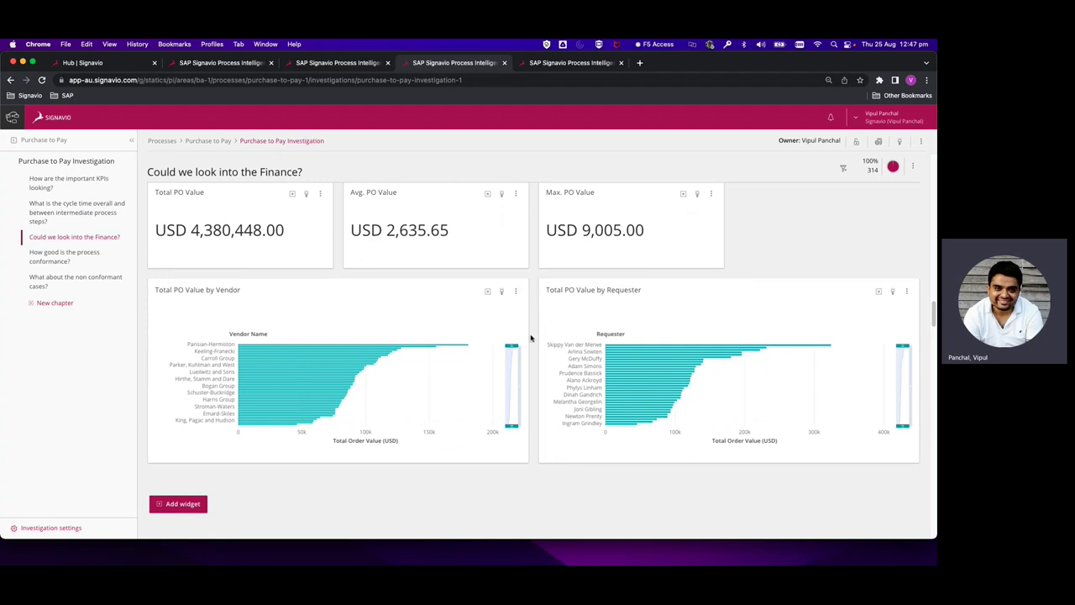
scroll(530, 337, "down", 5)
Open the process conformance chapter and examine the paths of variants 2, 3 and 4 against the process model
left_click(95, 263)
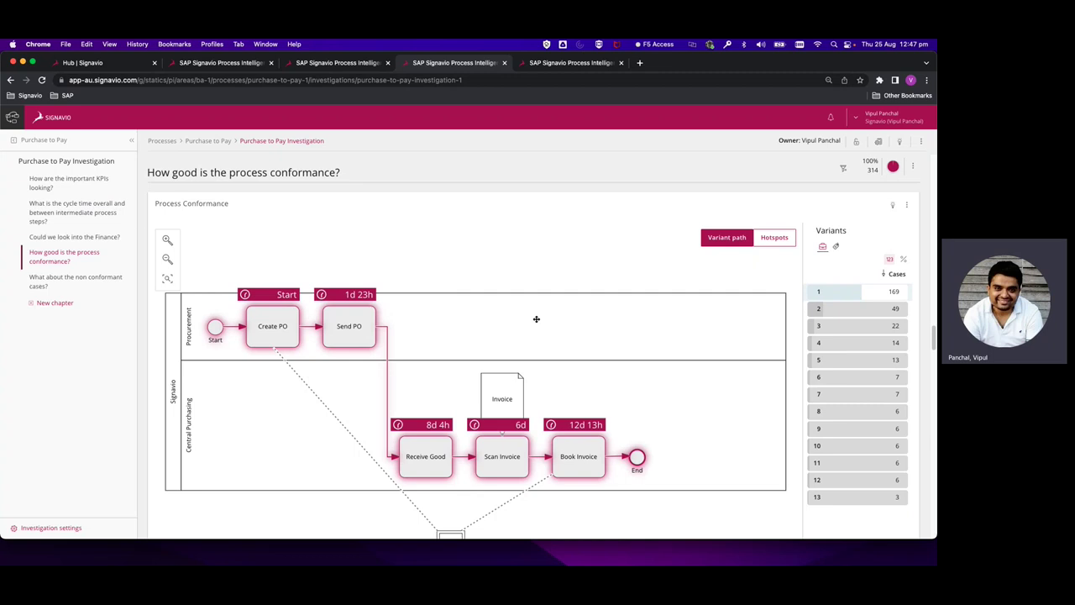
left_click(817, 310)
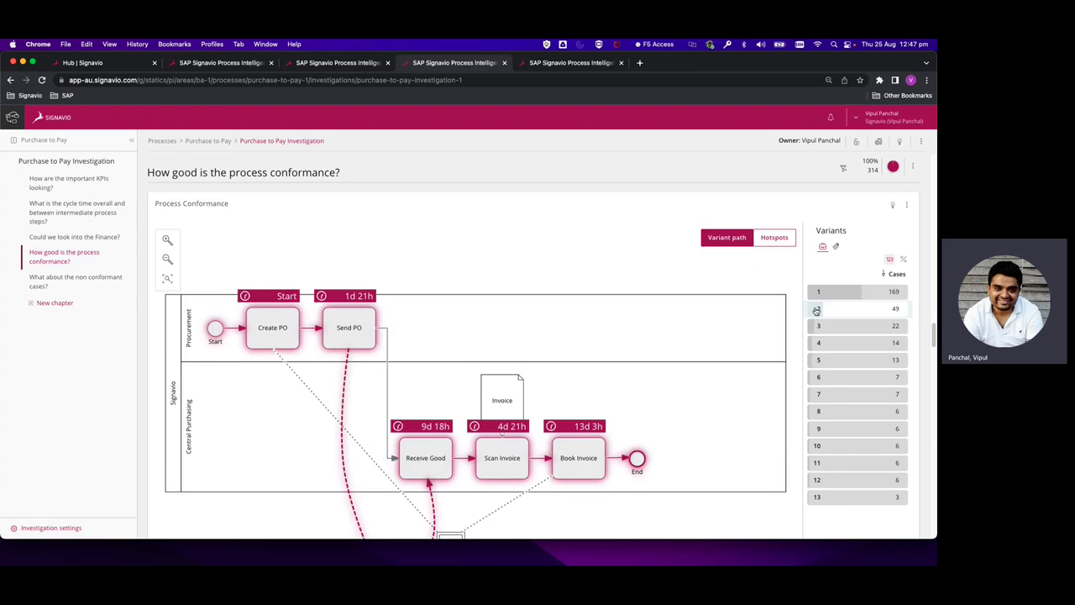
scroll(621, 362, "down", 2)
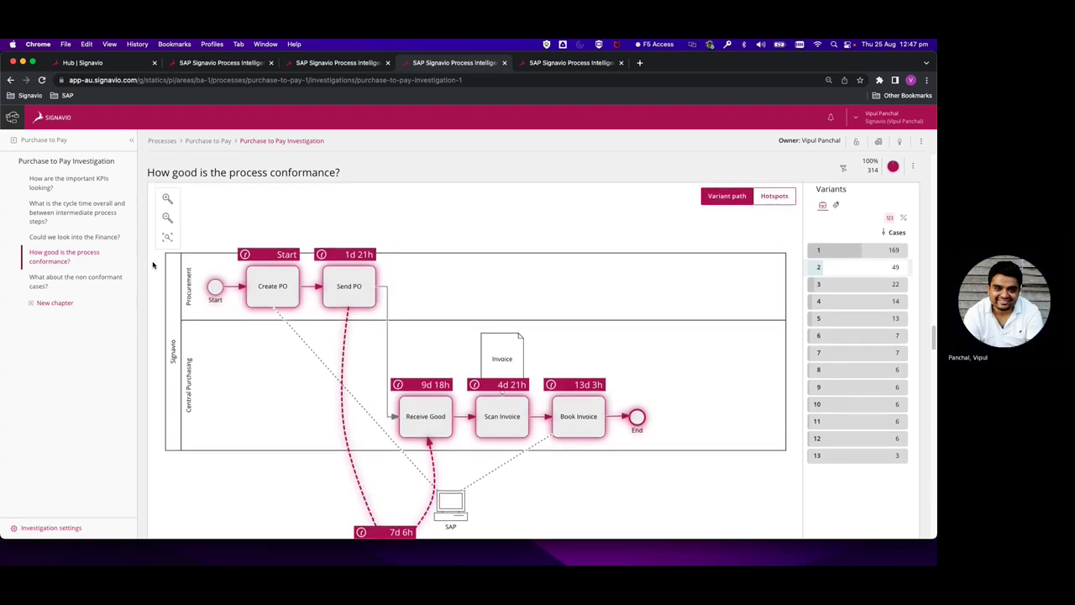
scroll(400, 330, "down", 2)
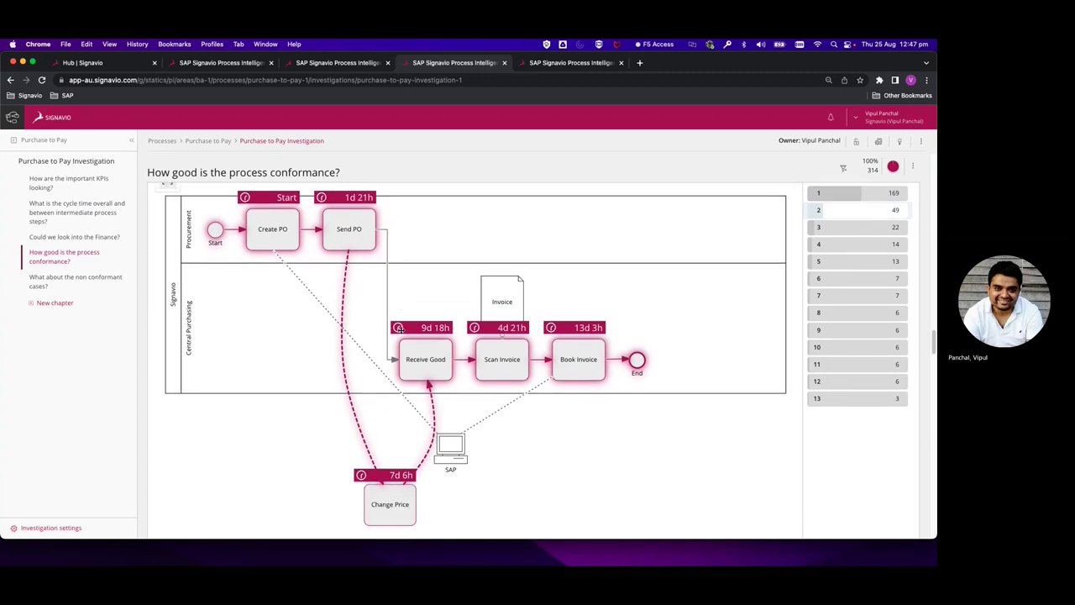
left_click(813, 238)
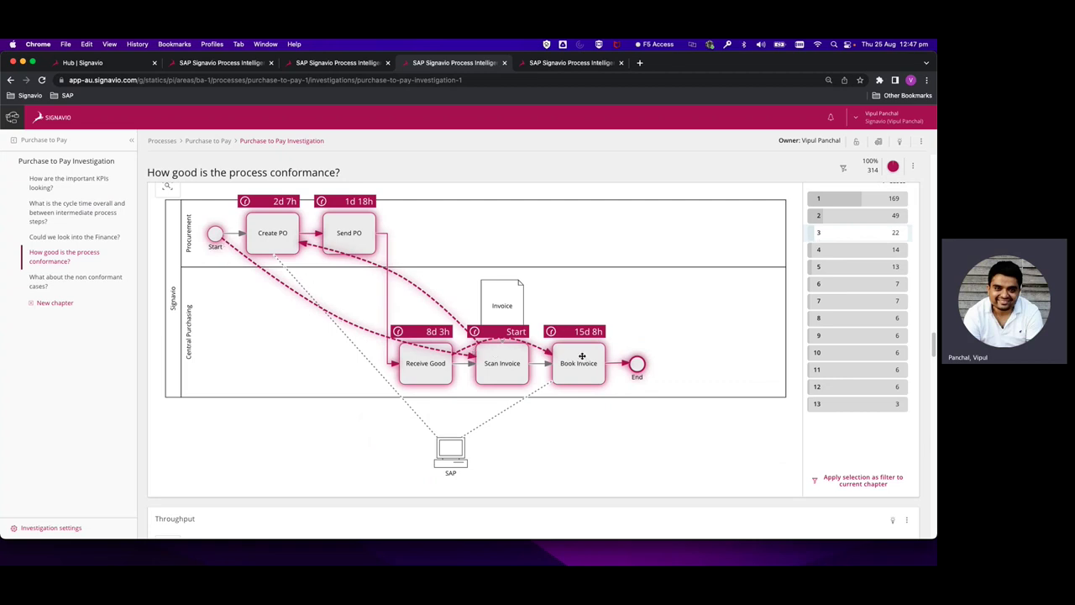
left_click(836, 257)
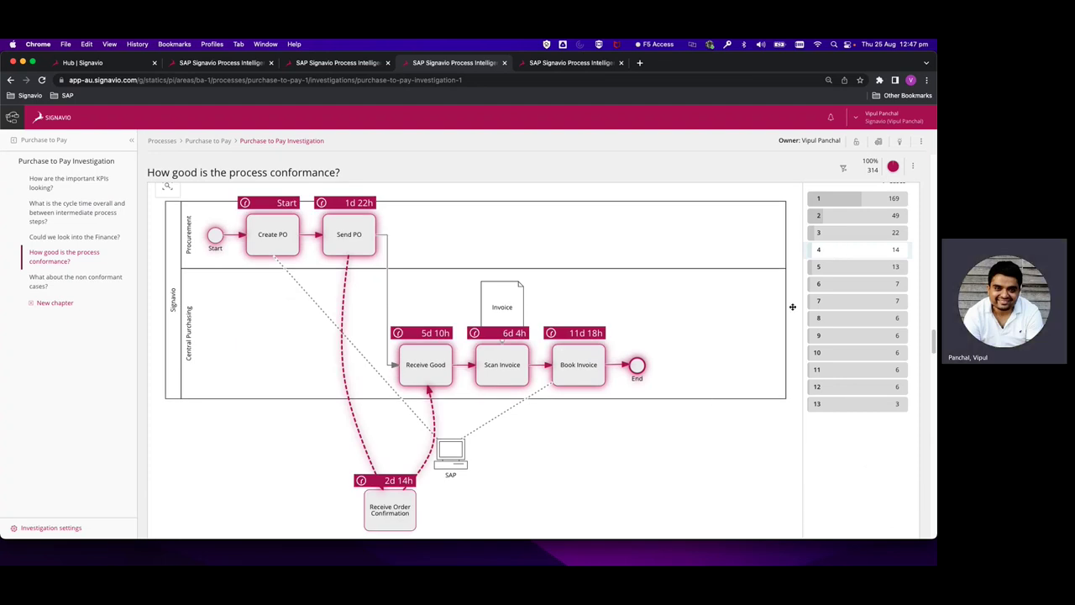
Review the rest of variant 4's conformance diagram and raise the Throughput diagram's variants level to the maximum
scroll(764, 407, "up", 1)
scroll(761, 411, "down", 3)
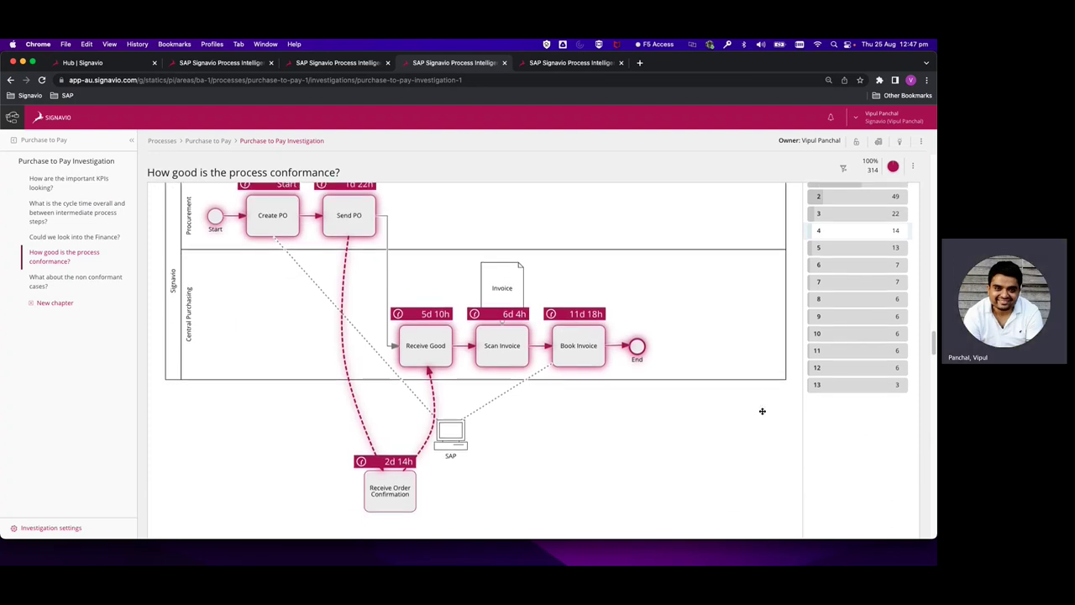
scroll(762, 411, "down", 5)
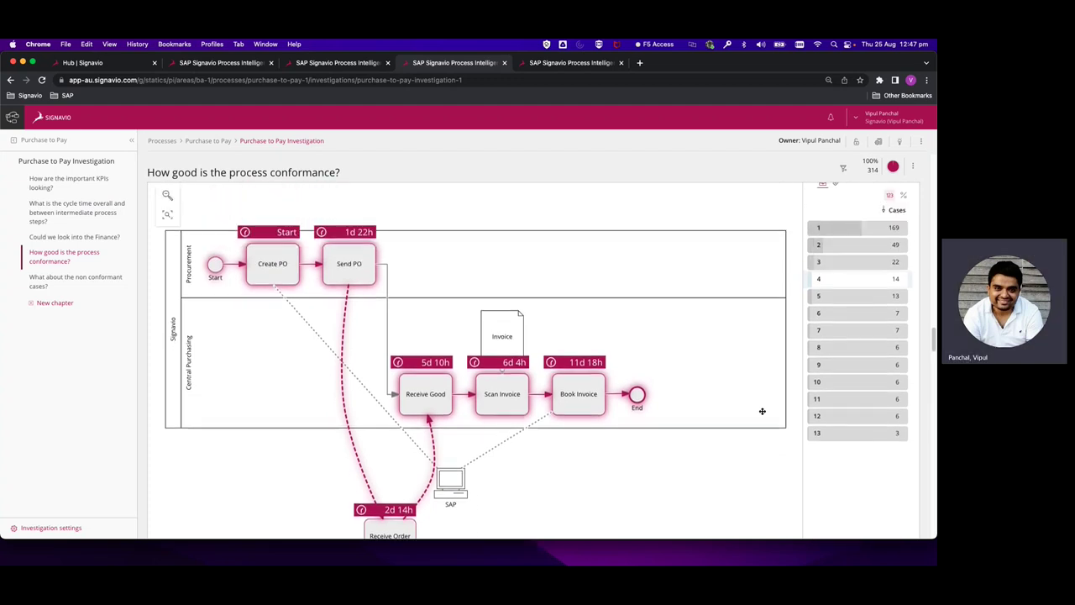
scroll(762, 411, "down", 8)
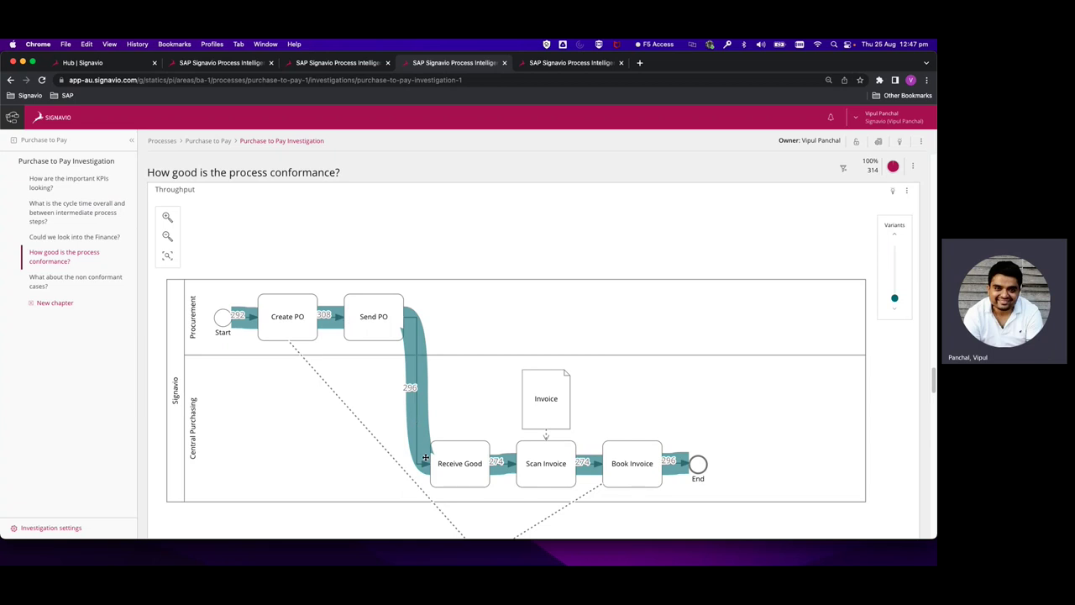
scroll(426, 458, "down", 2)
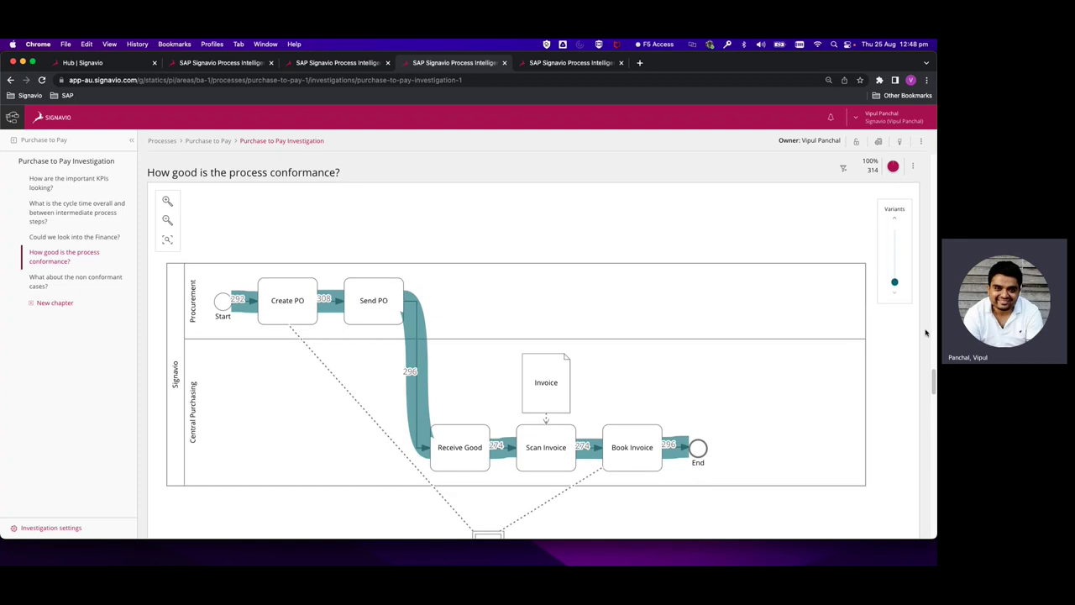
left_click_drag(894, 281, 894, 231)
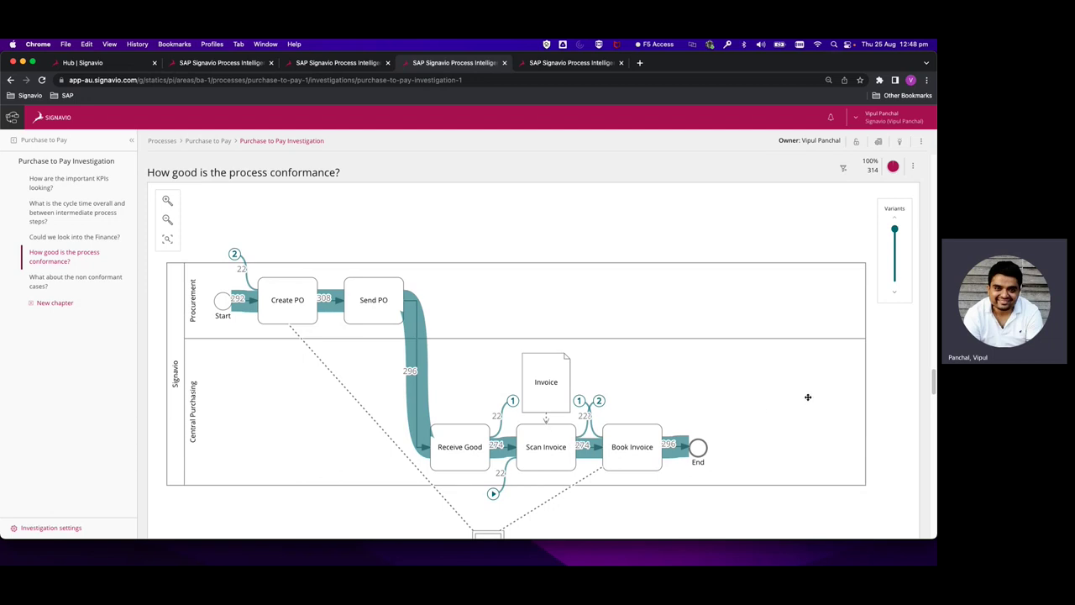
In the Variant Explorer, compare the path of variant 1 alone with the combined path of variants 1 and 2
scroll(808, 397, "down", 3)
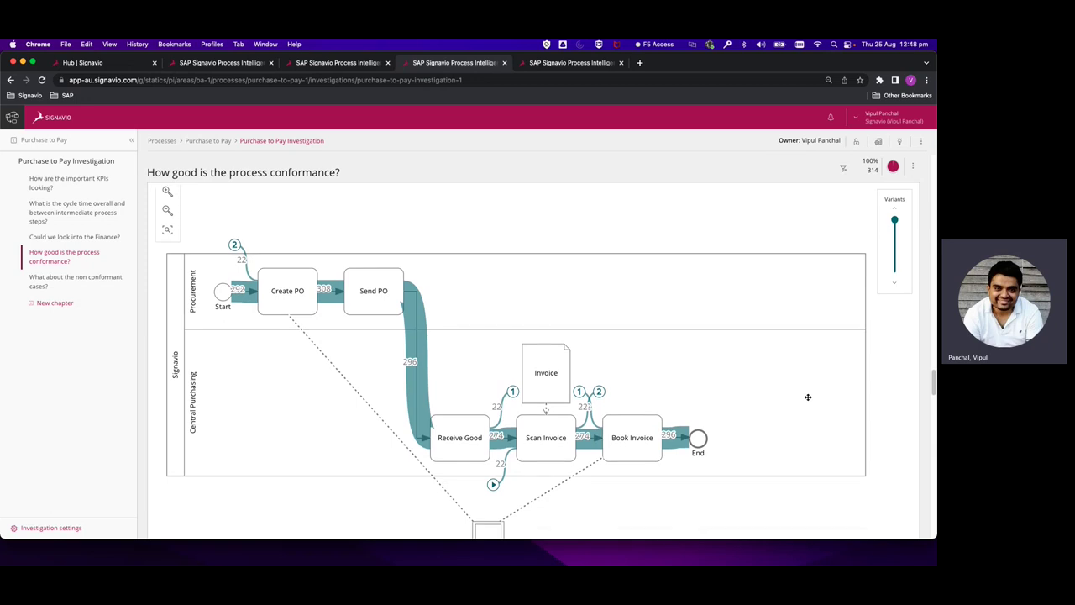
scroll(808, 396, "down", 10)
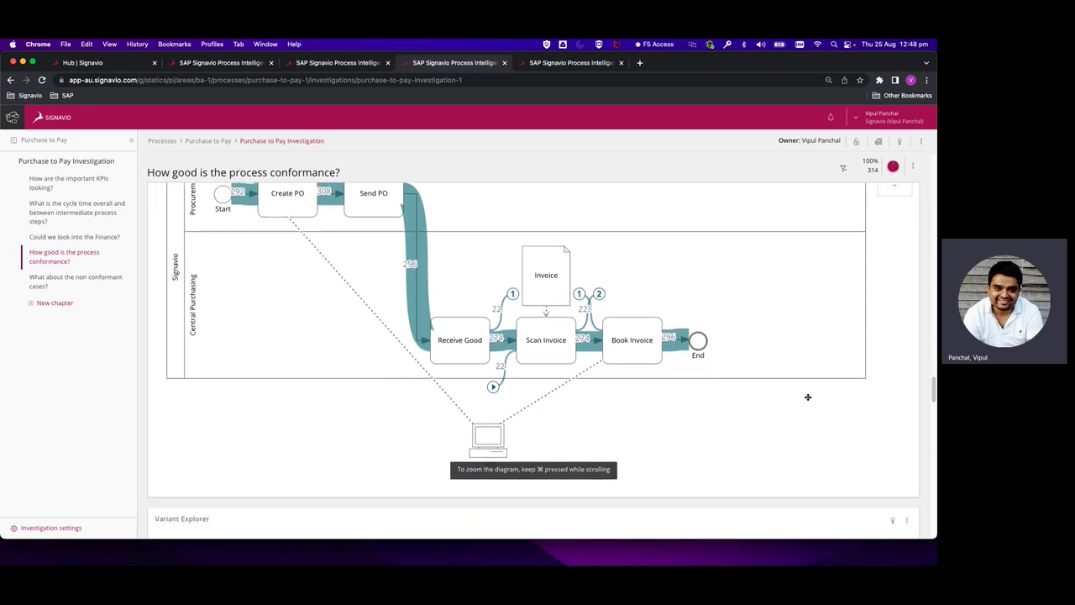
scroll(808, 396, "down", 1)
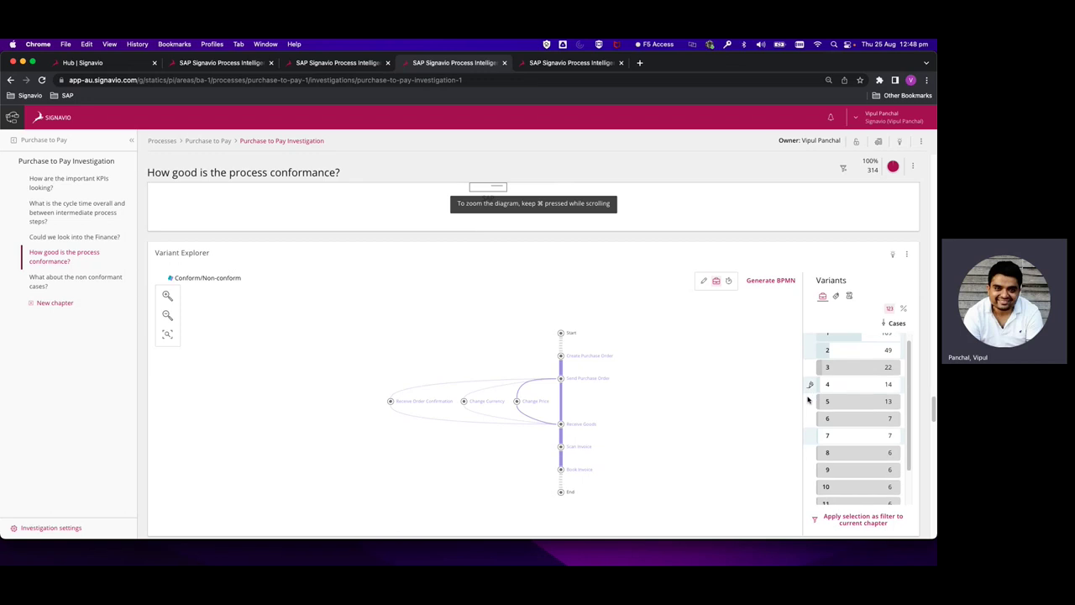
scroll(830, 405, "up", 1)
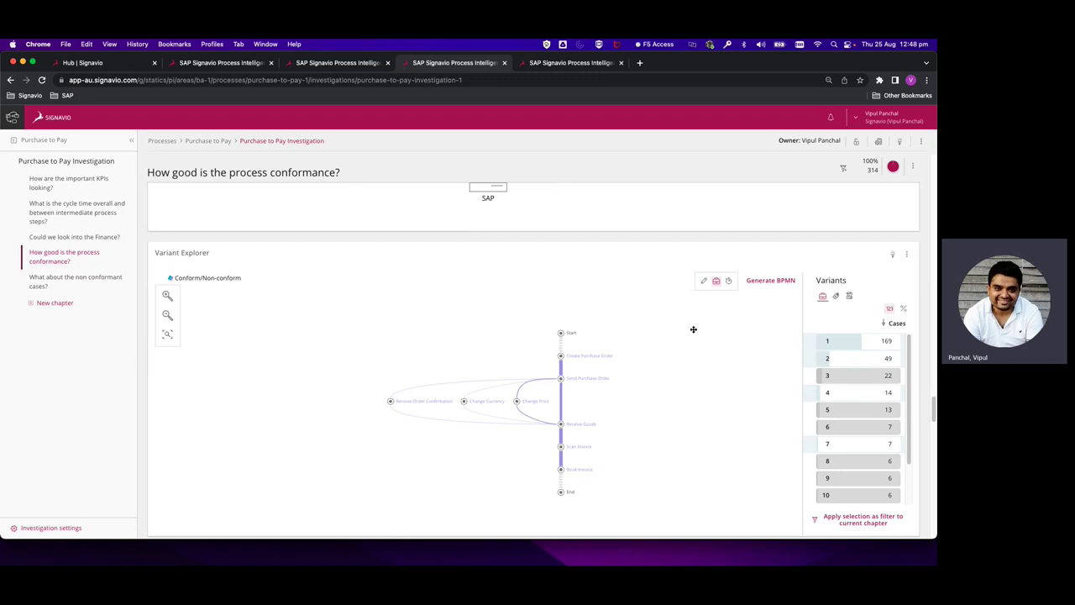
scroll(693, 329, "down", 2)
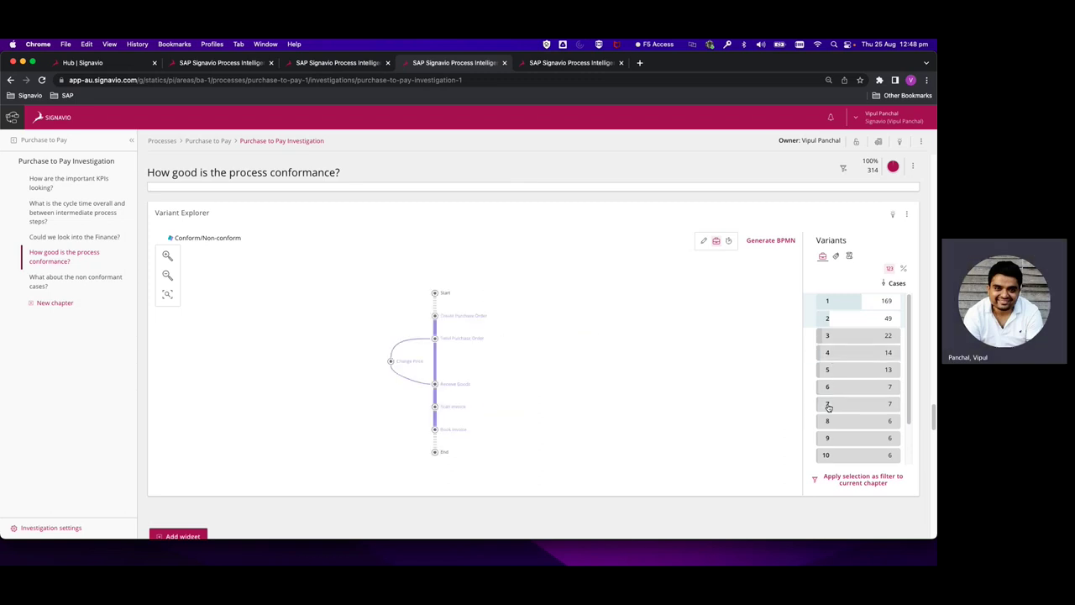
left_click(847, 323)
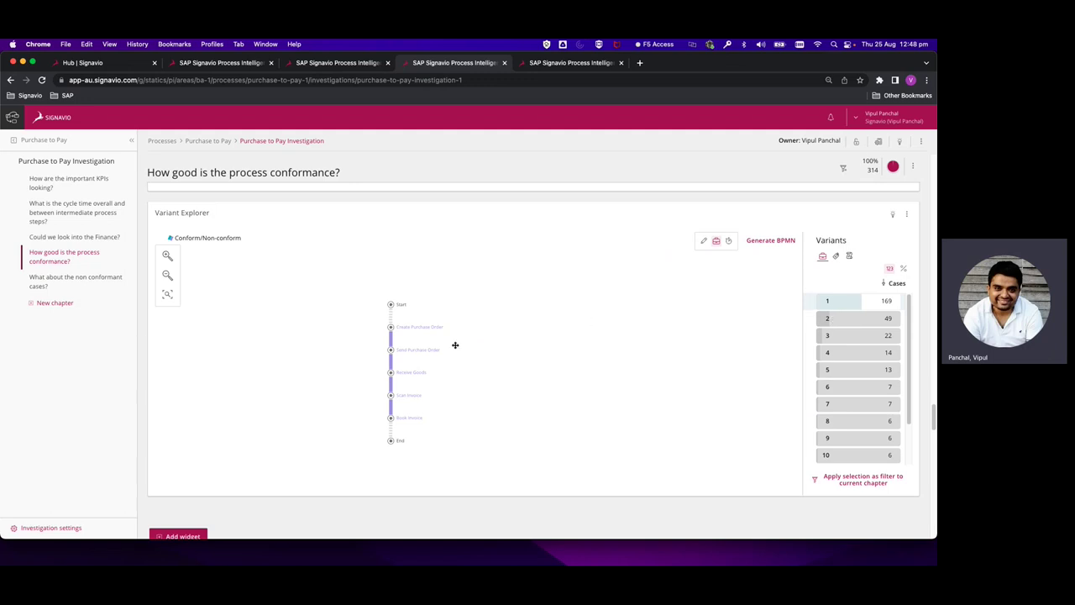
left_click(844, 321)
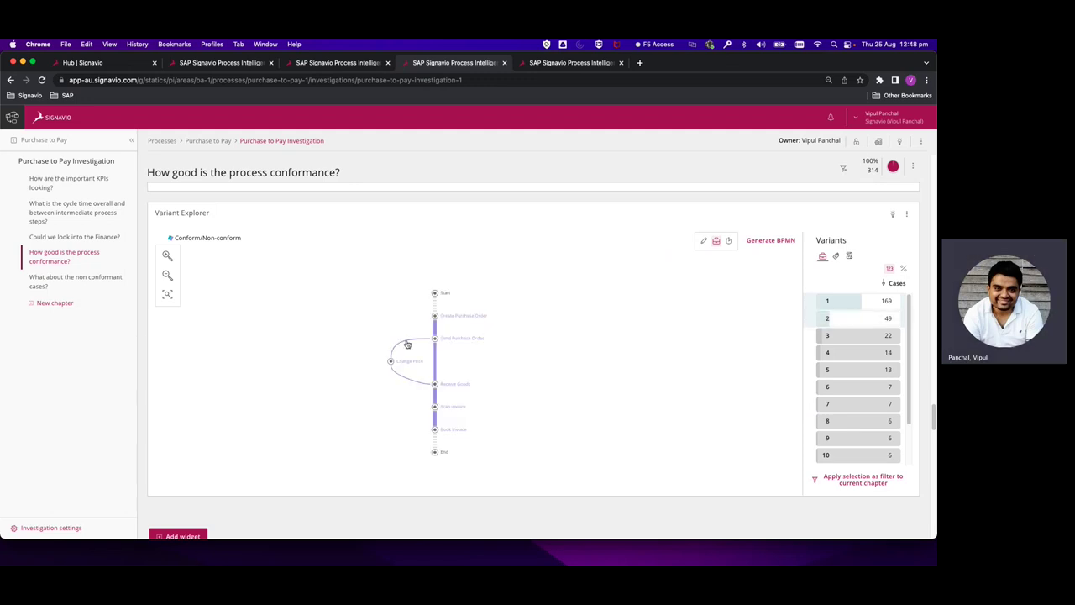
Add variants 4 and 7 to the Variant Explorer selection alongside variants 1 and 2
left_click(810, 303)
left_click(811, 321)
left_click(829, 353)
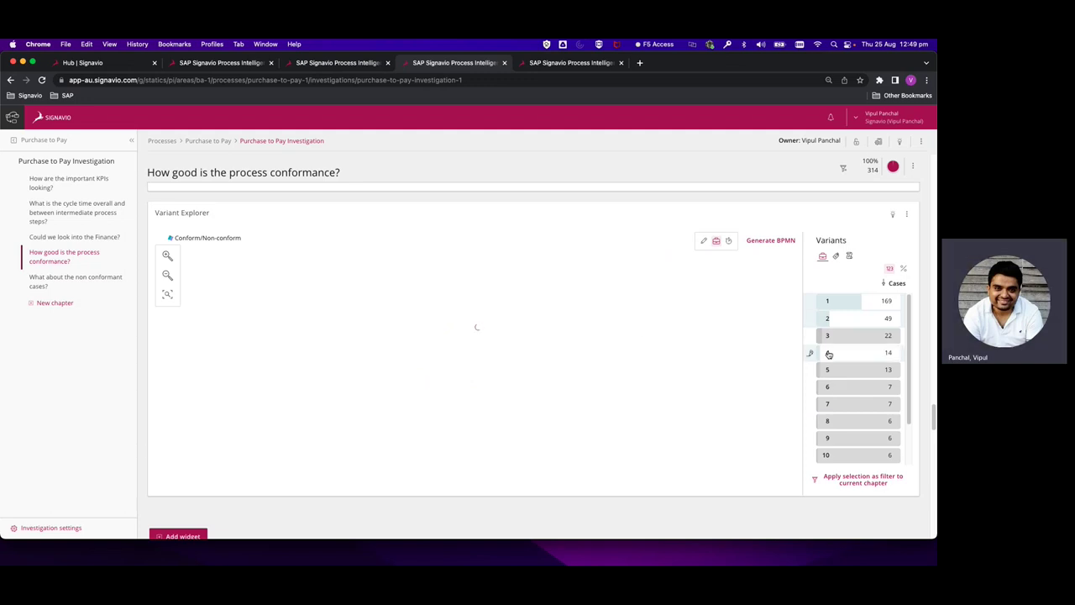
left_click(830, 407)
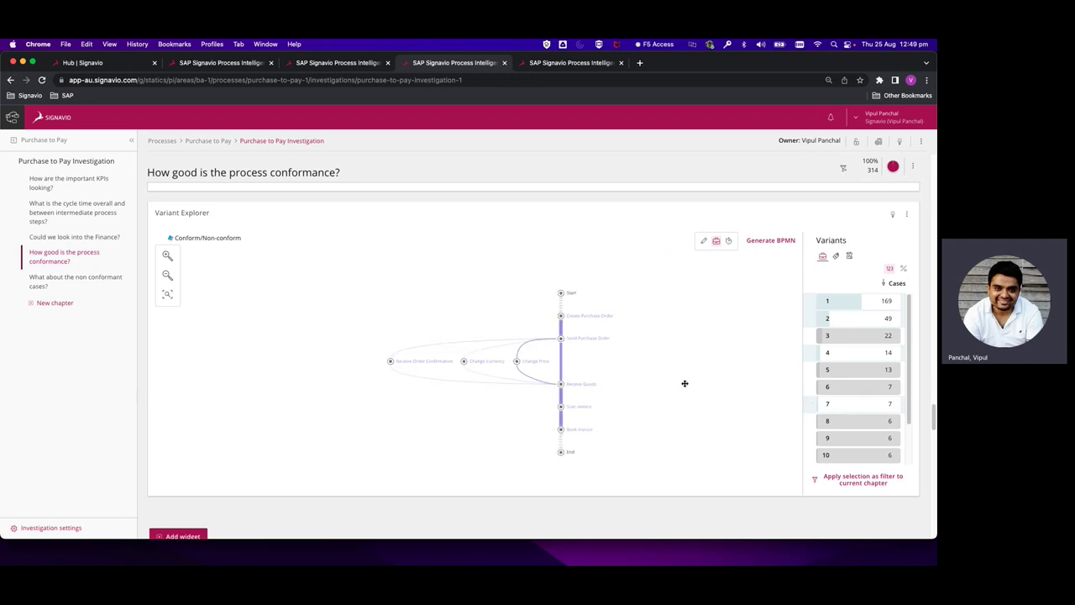
View the variants by the Cycle time attribute and by the metric Average time from purchase order to delivery
left_click(835, 257)
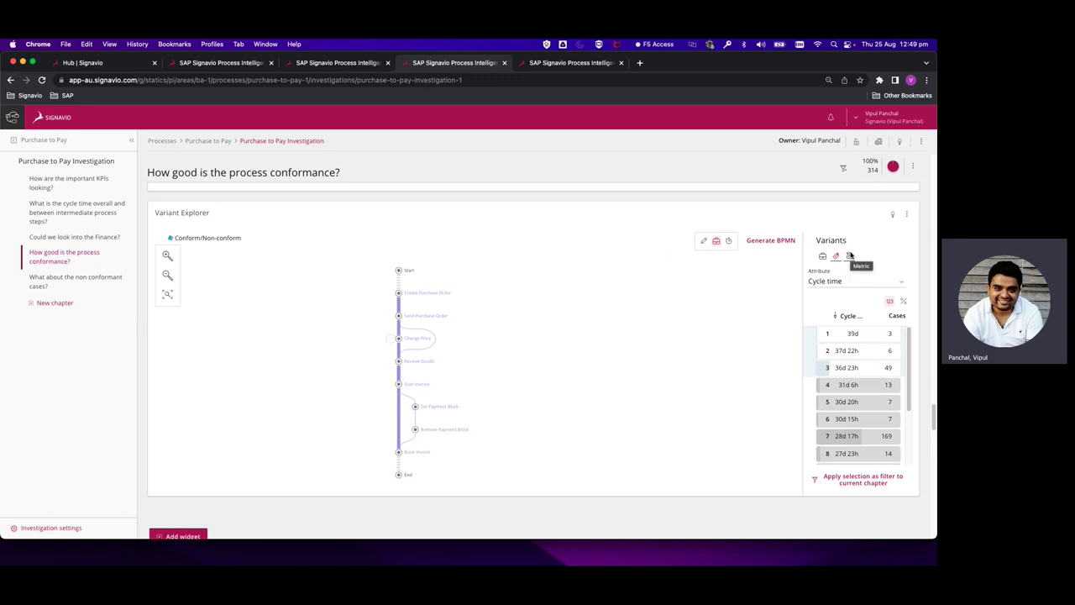
left_click(850, 255)
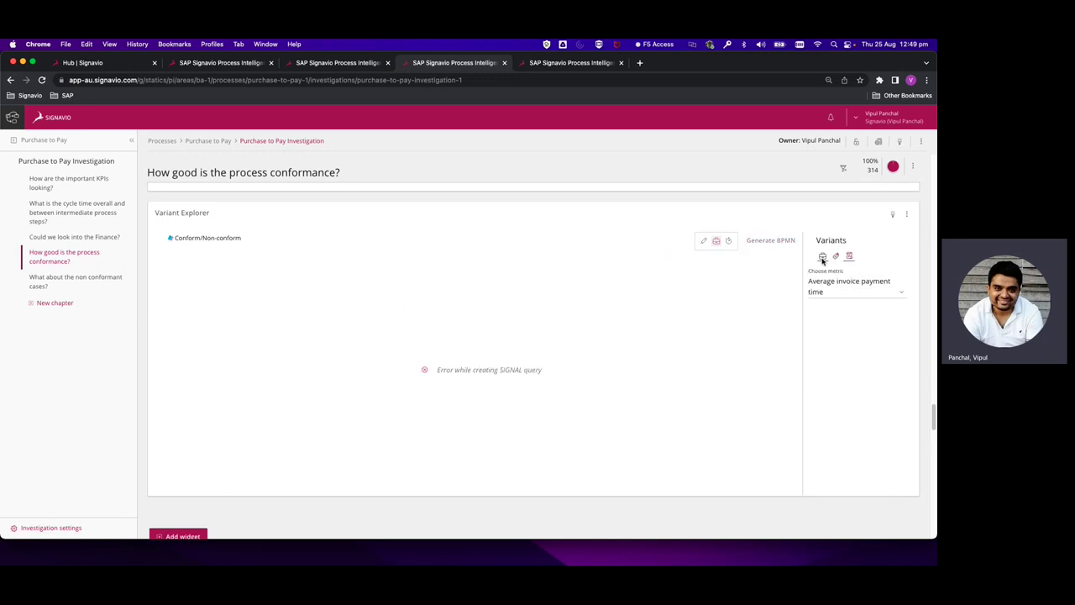
left_click(821, 286)
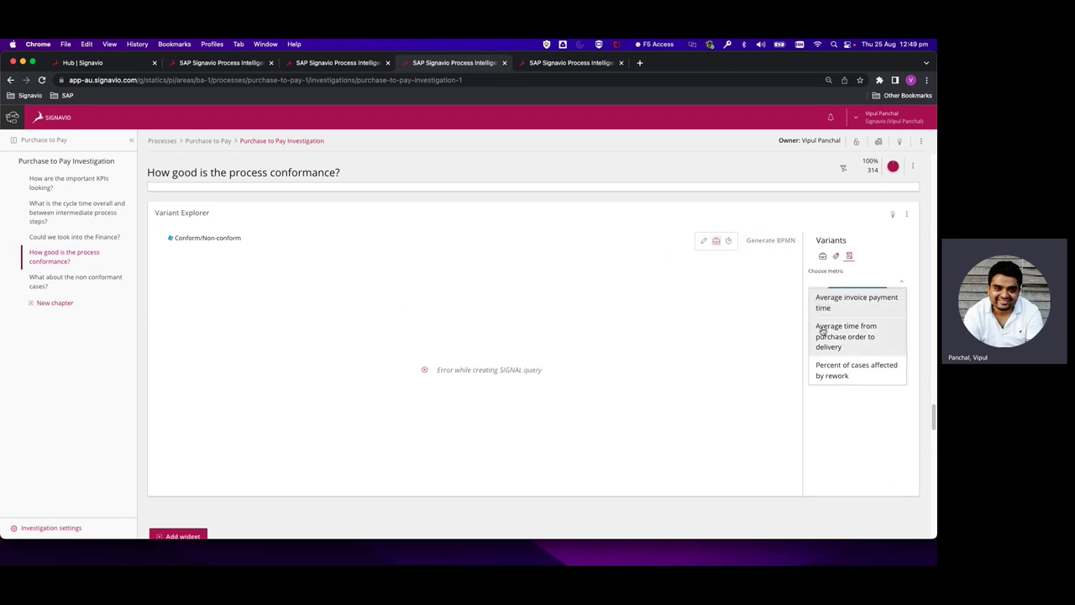
left_click(822, 331)
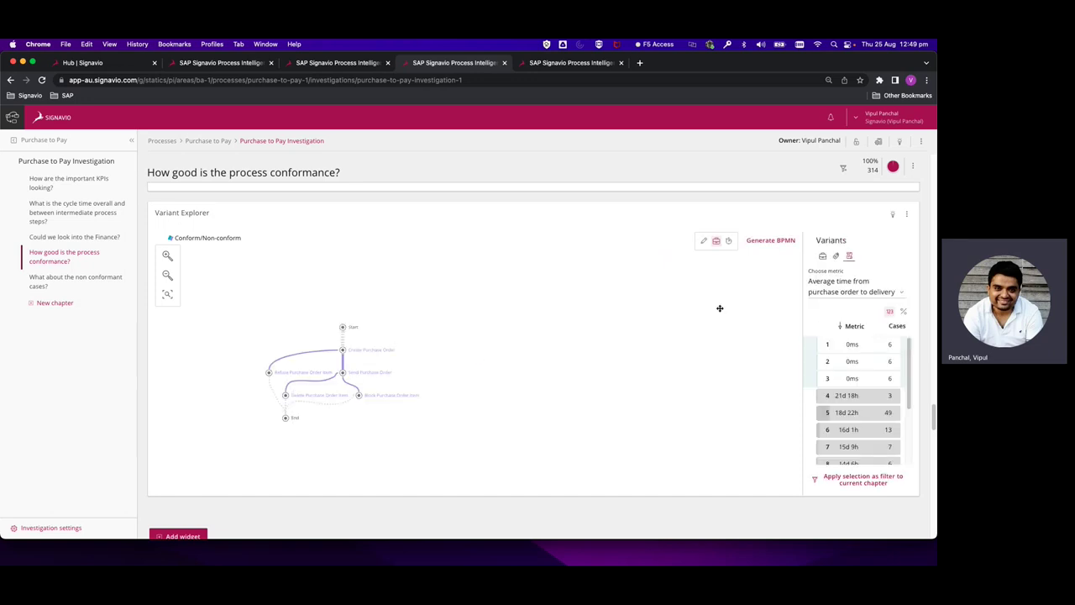
Return to variants by number of cases, select variants 1, 2, 4 and 7, and generate a BPMN diagram from them
left_click(824, 260)
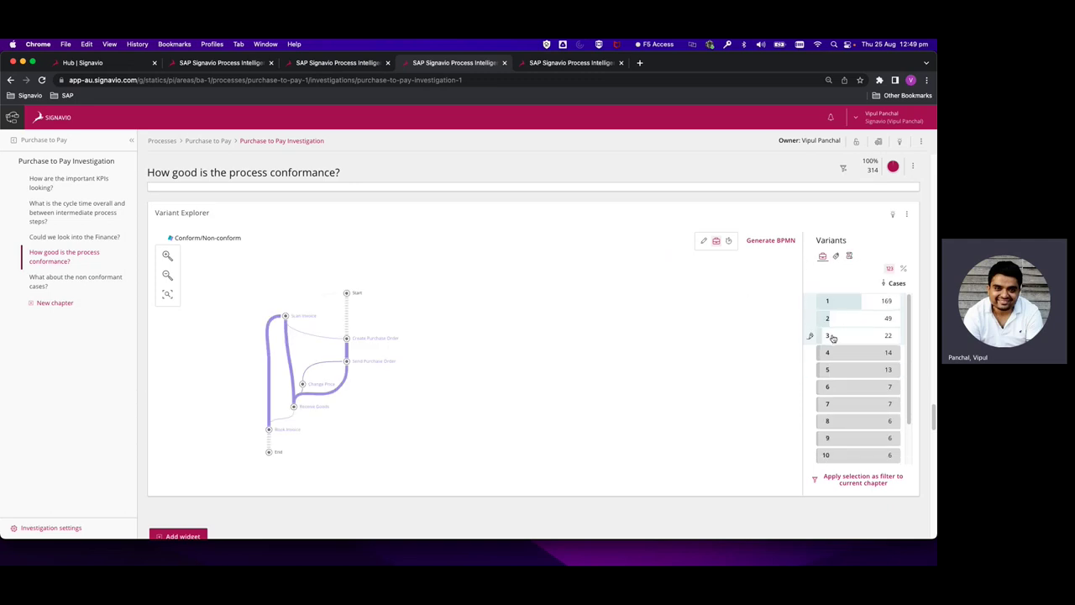
left_click(833, 348)
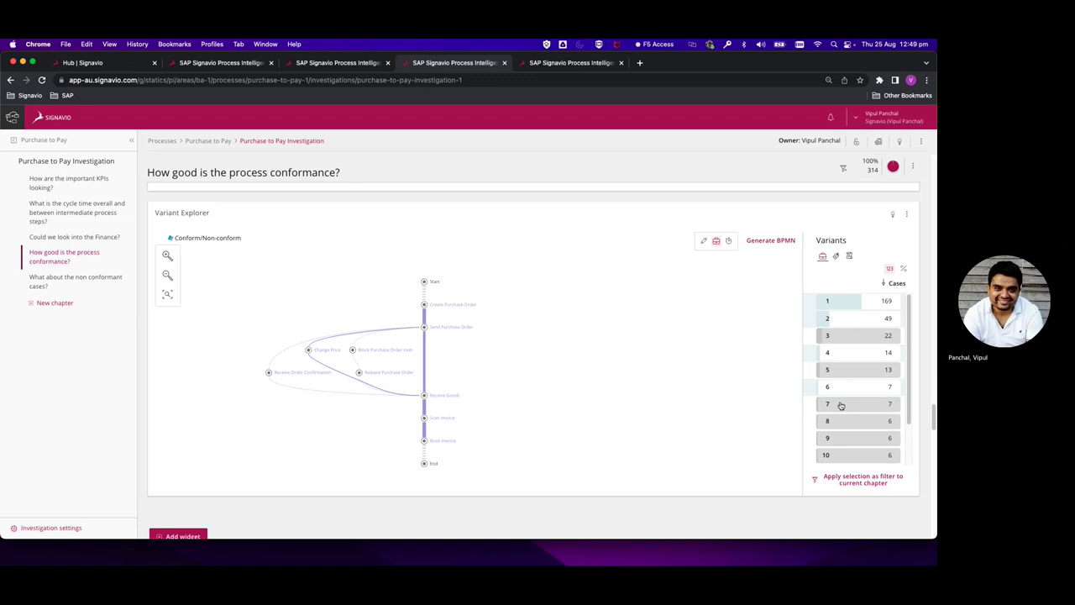
left_click(841, 406)
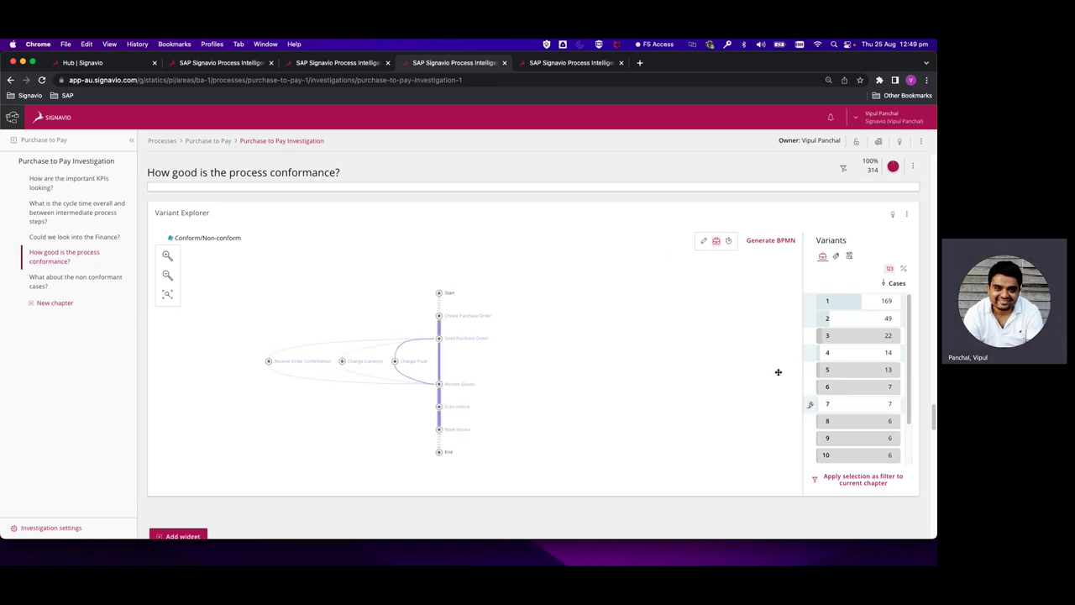
left_click(770, 241)
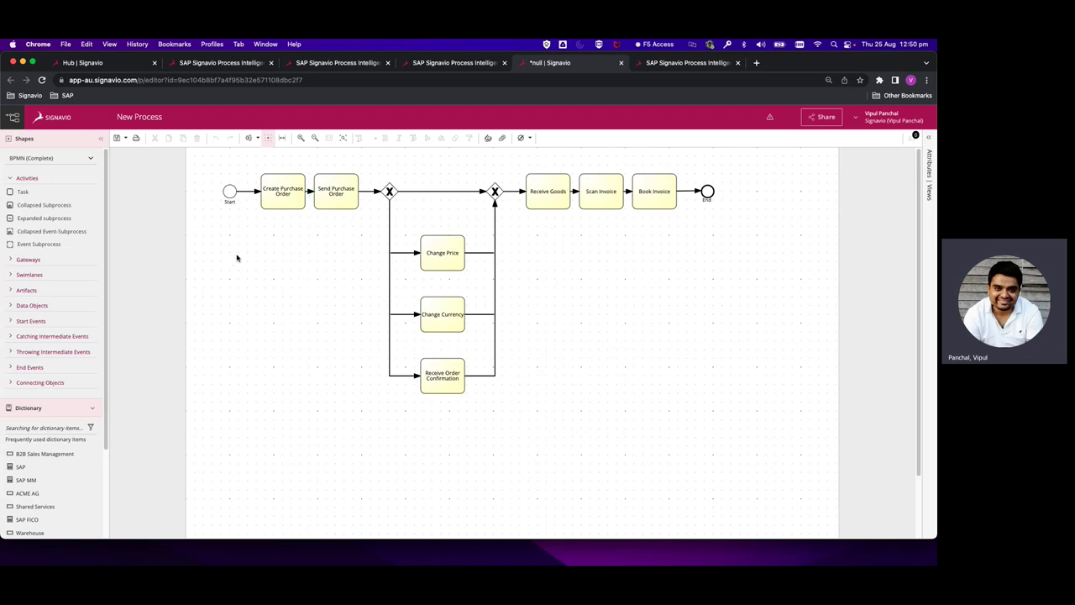
Expand the Swimlanes, Data Objects, Artifacts and Start Events shape groups and look through the available BPMN shapes and dictionary items
left_click(20, 275)
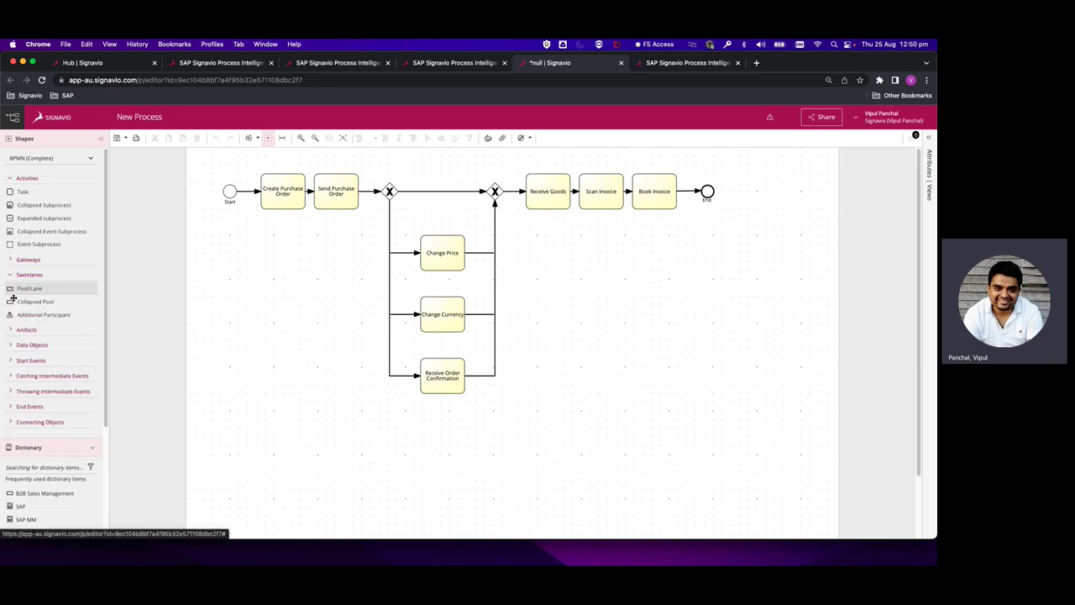
left_click(9, 345)
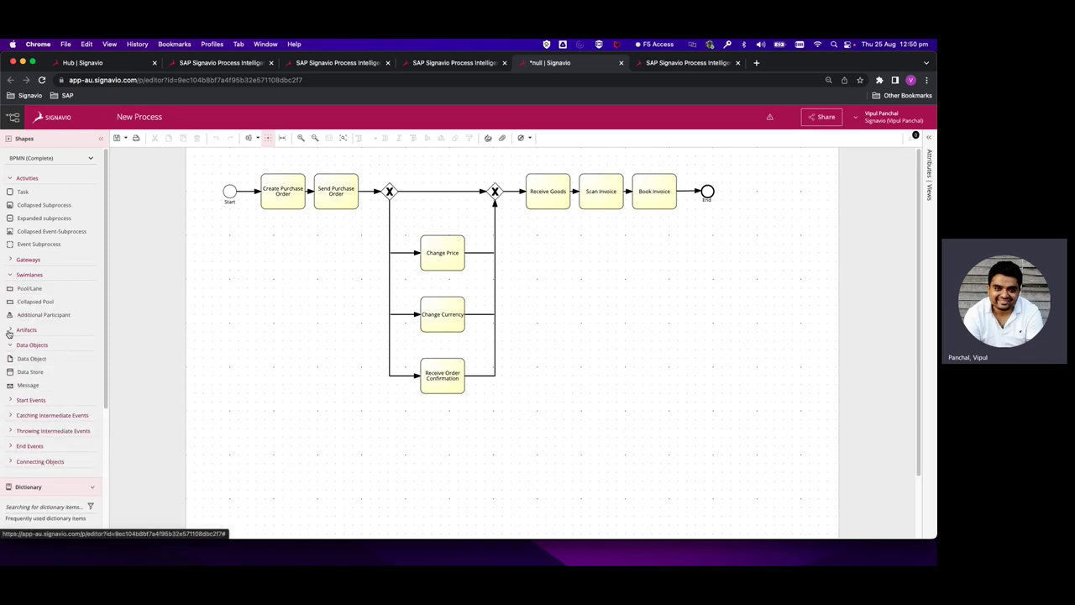
left_click(9, 332)
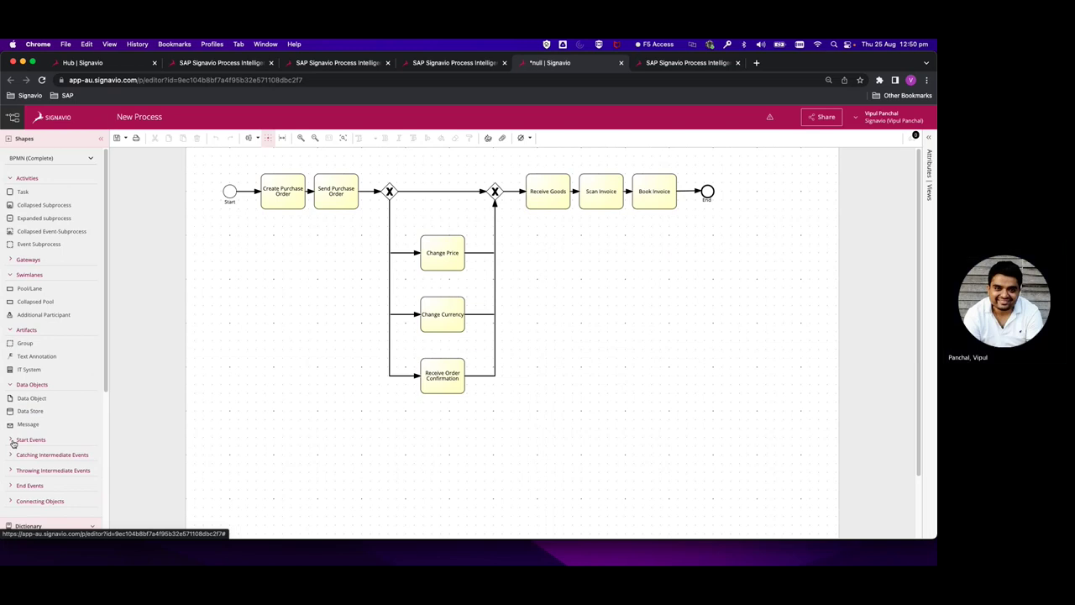
left_click(10, 440)
scroll(11, 443, "down", 1)
scroll(12, 444, "down", 3)
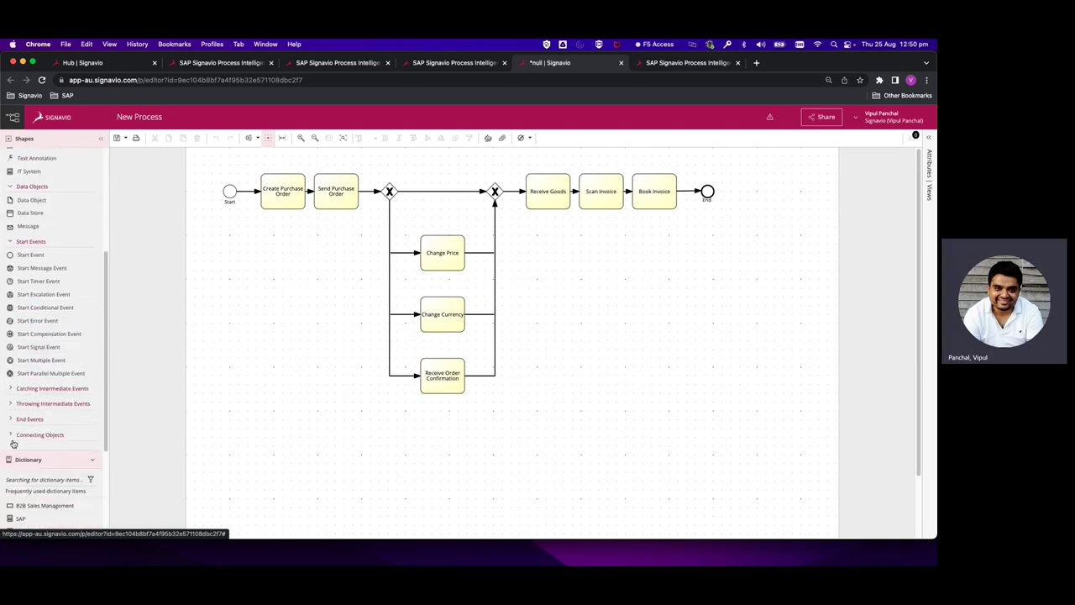
scroll(12, 443, "down", 2)
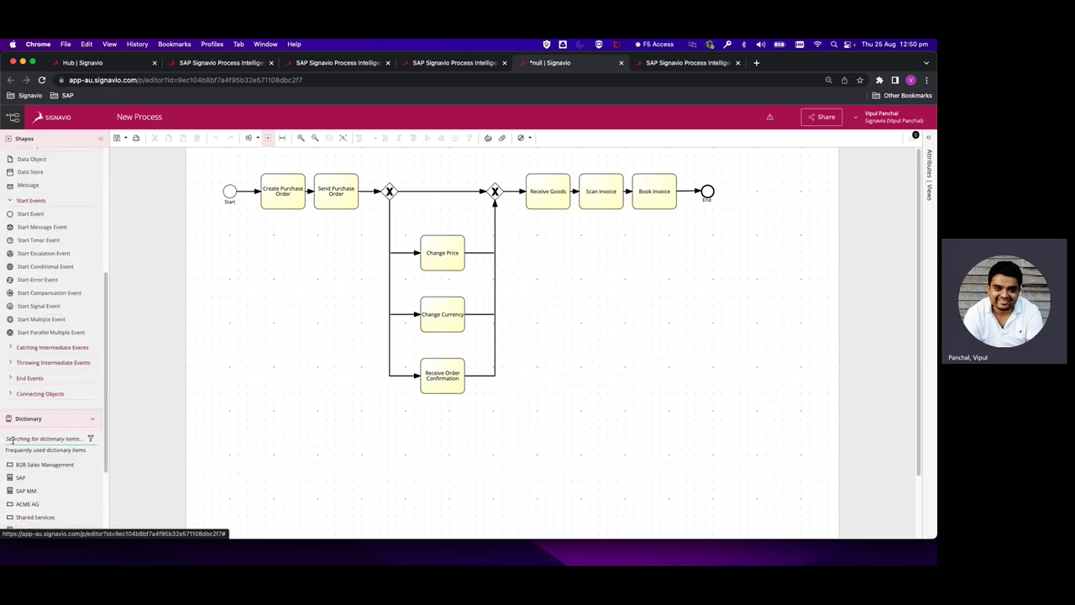
scroll(12, 441, "down", 1)
scroll(25, 410, "up", 4)
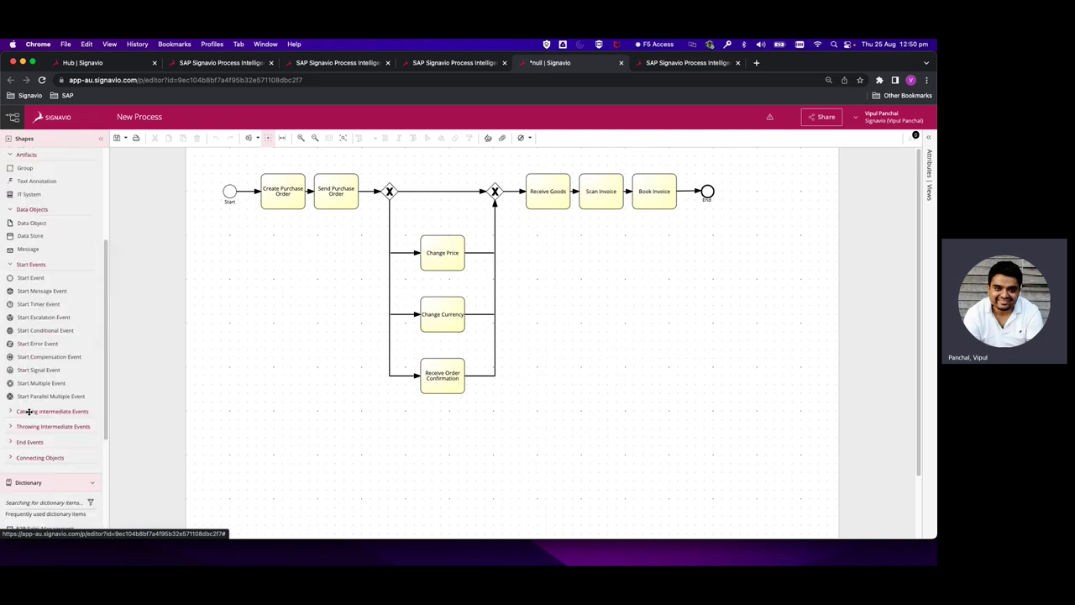
scroll(29, 410, "up", 2)
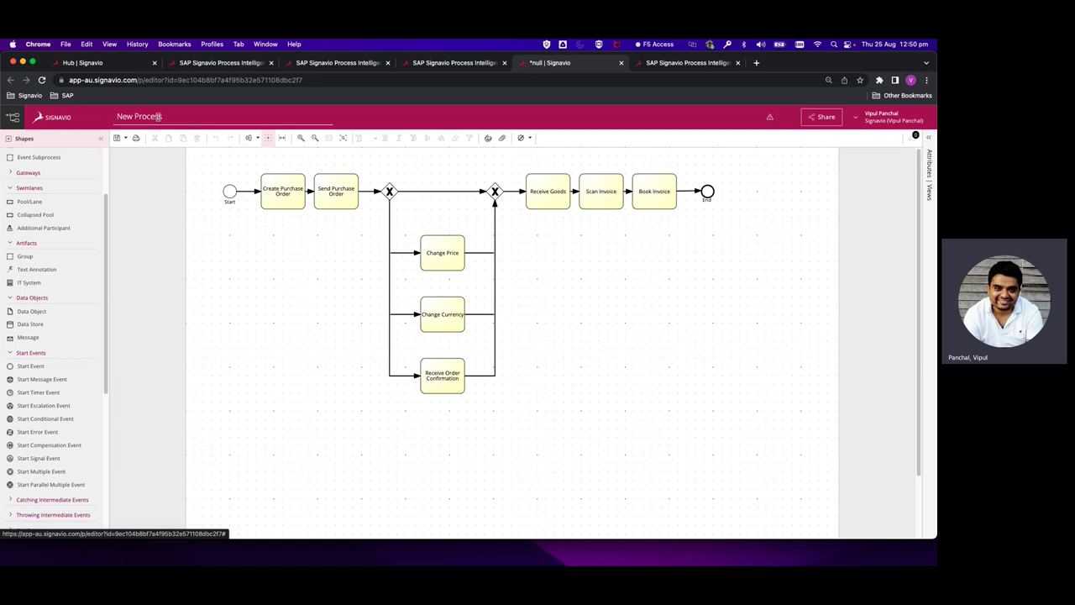
View the save options of the generated process, and close the diagram without saving to return to the Purchase to Pay investigation
left_click(125, 138)
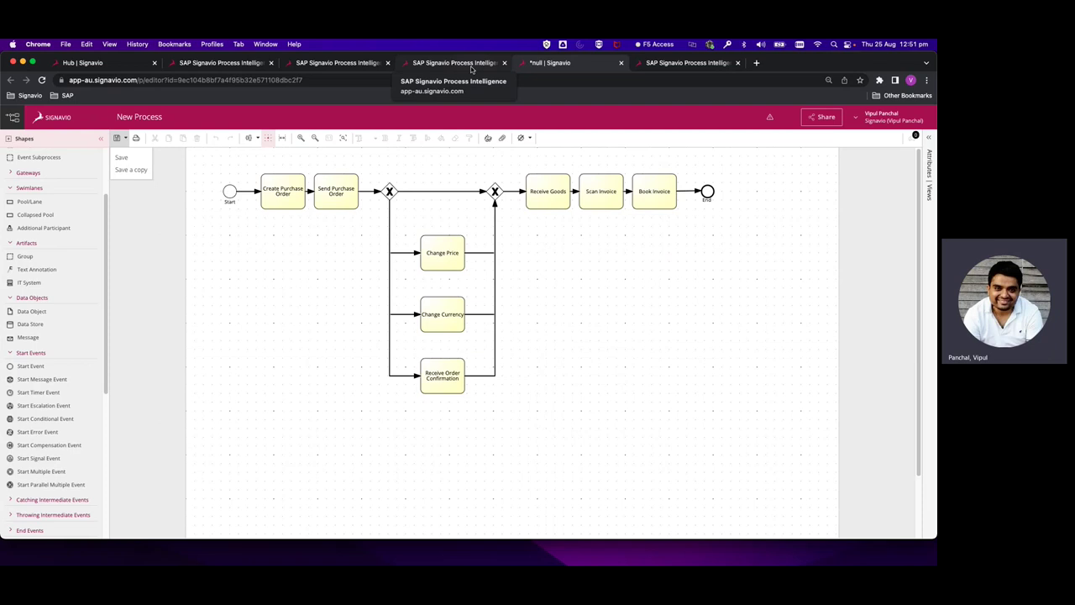
left_click(453, 62)
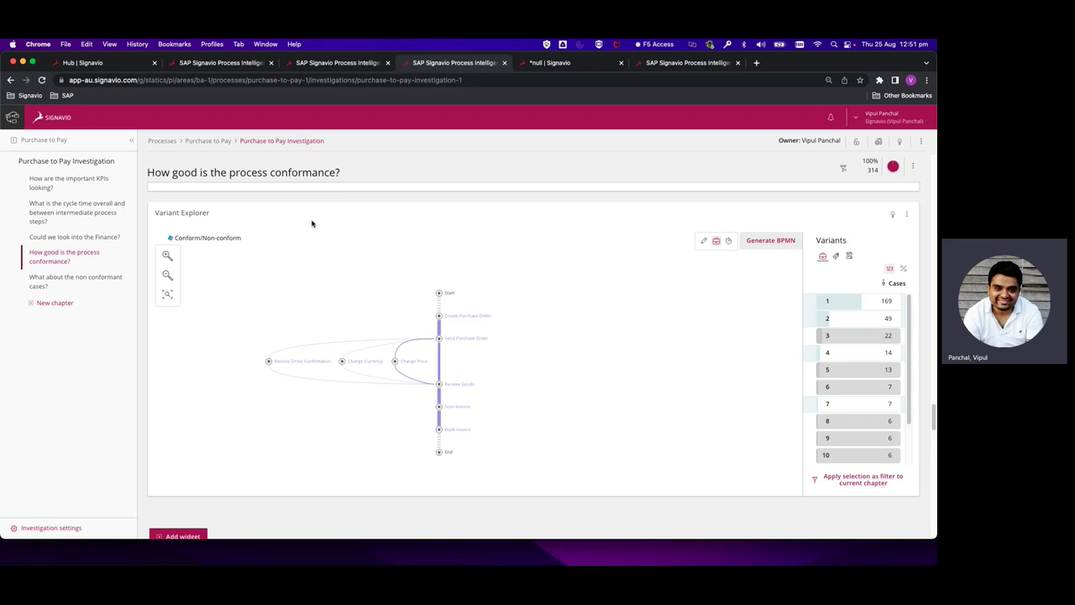
left_click(621, 63)
left_click(499, 250)
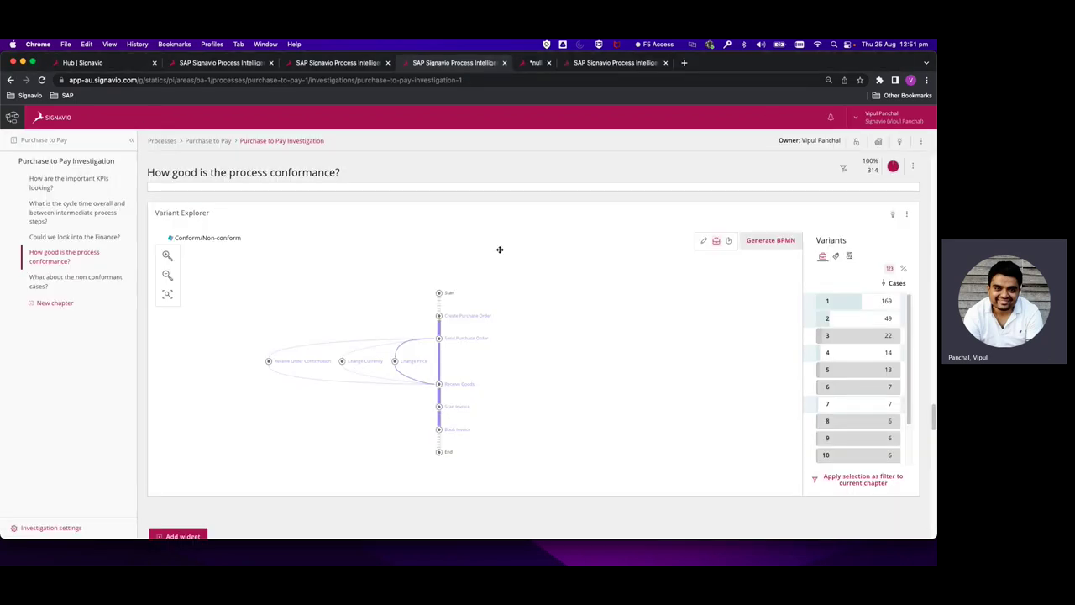
In the Global Demo Workspace, open P2P - Accounts Payable (v1.5) and its investigation "2. What is the Operational Reality and its performance?"
left_click(565, 64)
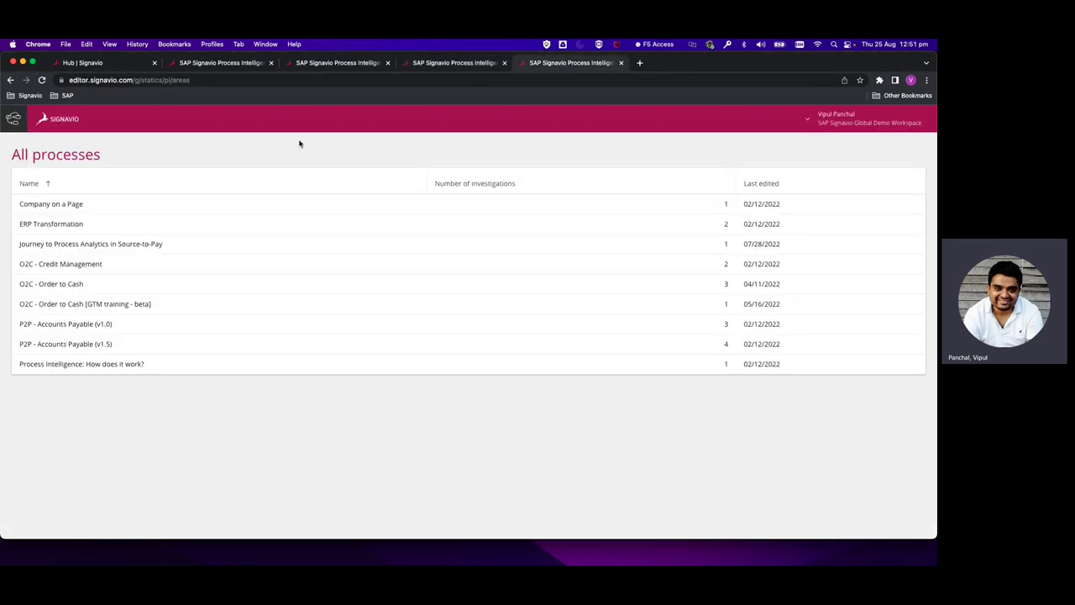
left_click(126, 346)
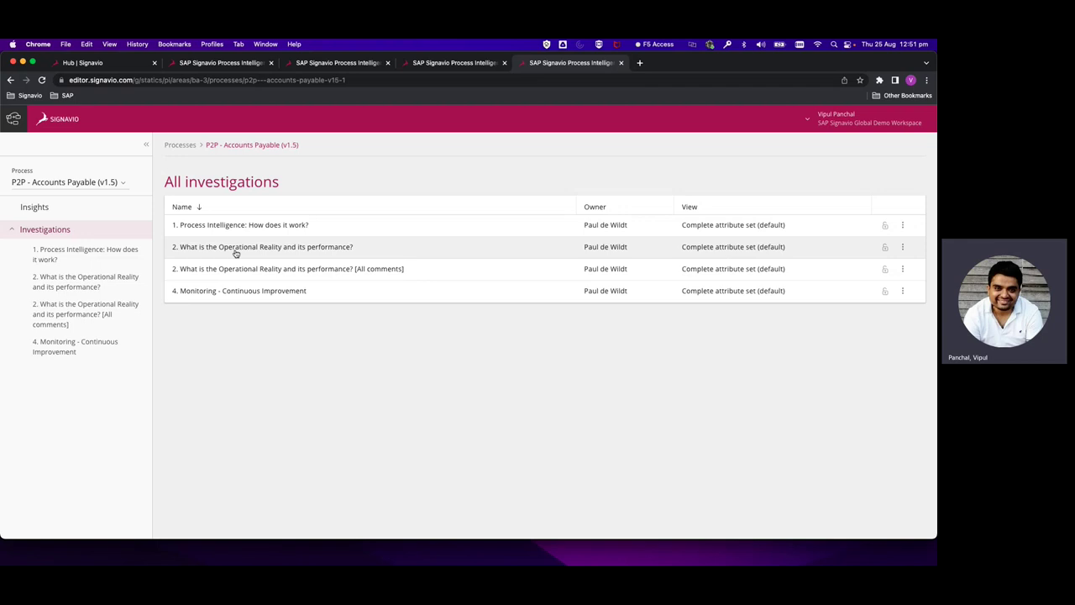
left_click(236, 252)
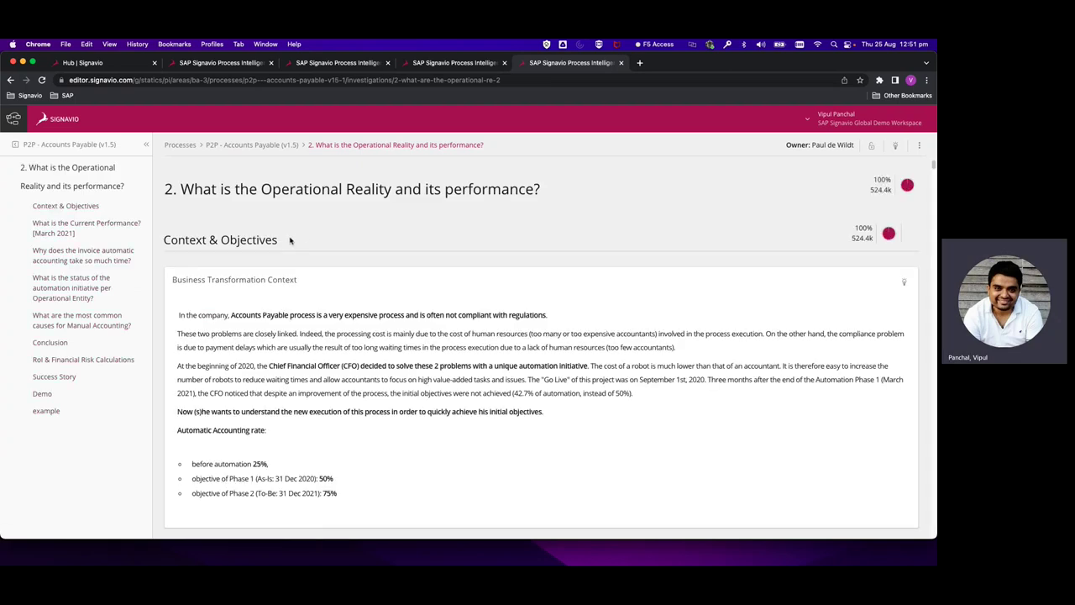
Read the Context & Objectives chapter, covering the business transformation context, the transformation objectives diagram and the main objectives
scroll(289, 241, "down", 1)
scroll(289, 241, "down", 2)
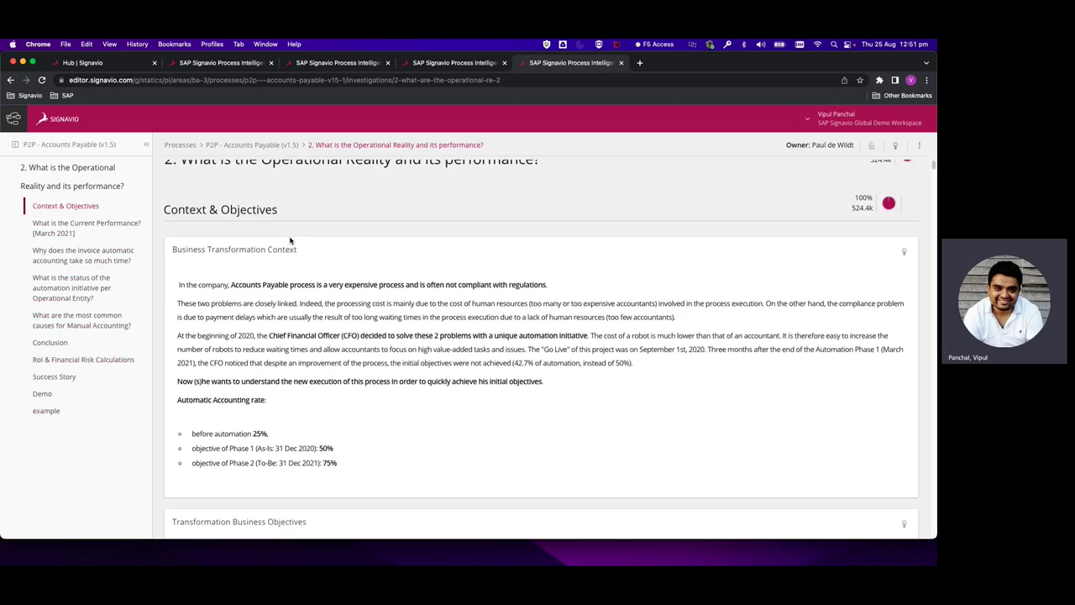
scroll(290, 241, "down", 1)
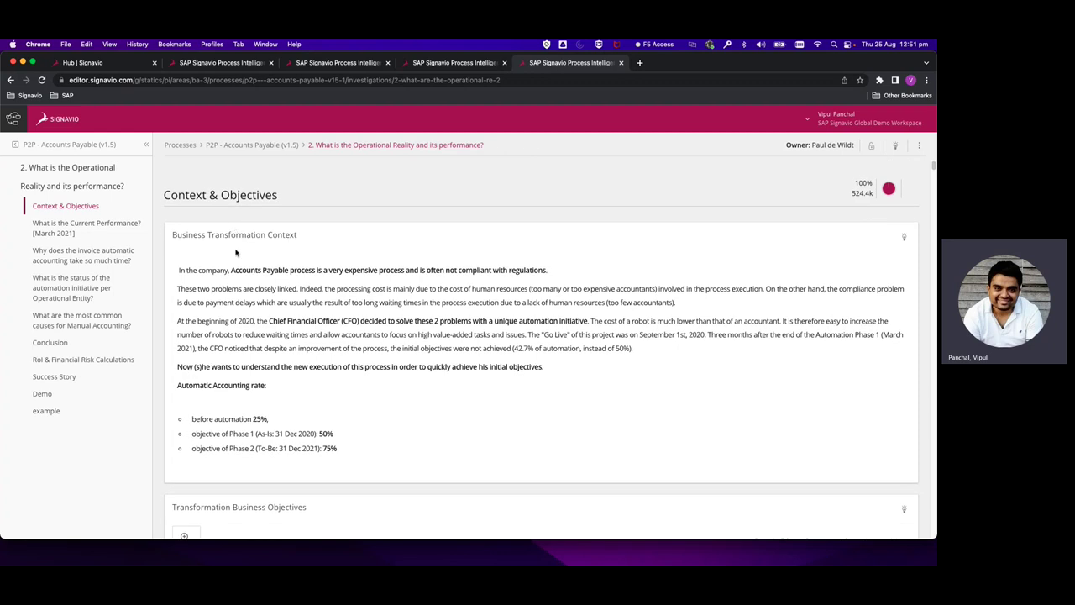
scroll(248, 299, "down", 5)
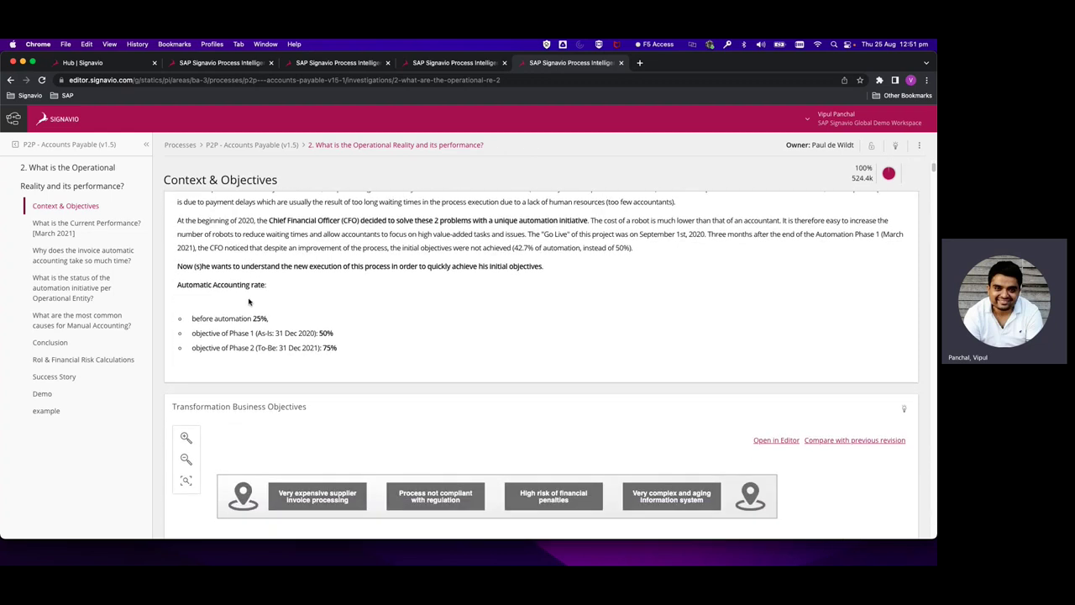
scroll(249, 301, "up", 1)
scroll(249, 301, "down", 2)
scroll(248, 300, "up", 1)
scroll(249, 302, "up", 1)
scroll(249, 300, "down", 5)
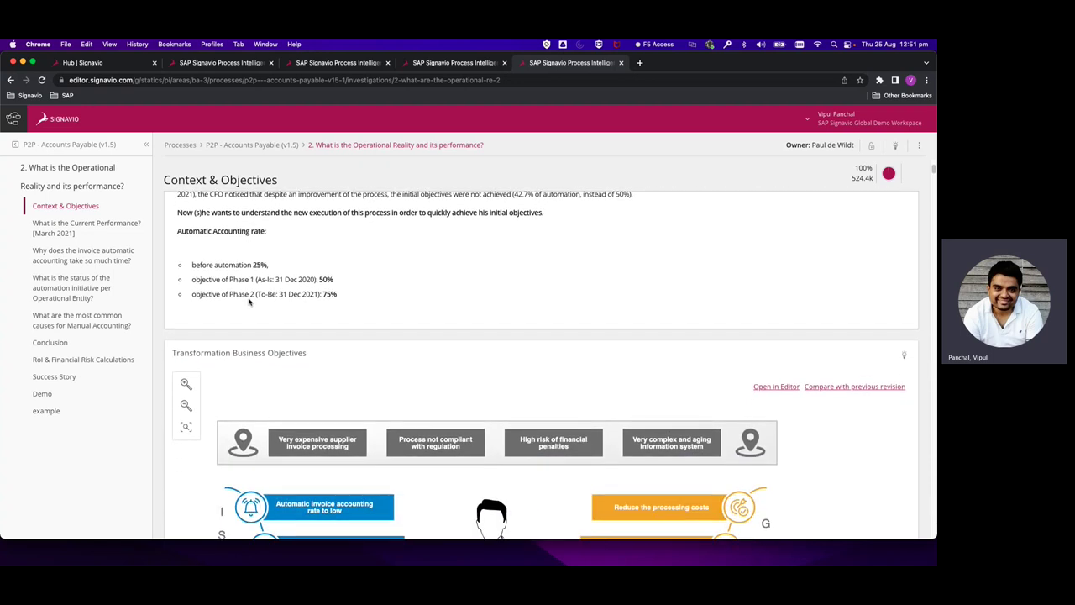
scroll(269, 337, "down", 7)
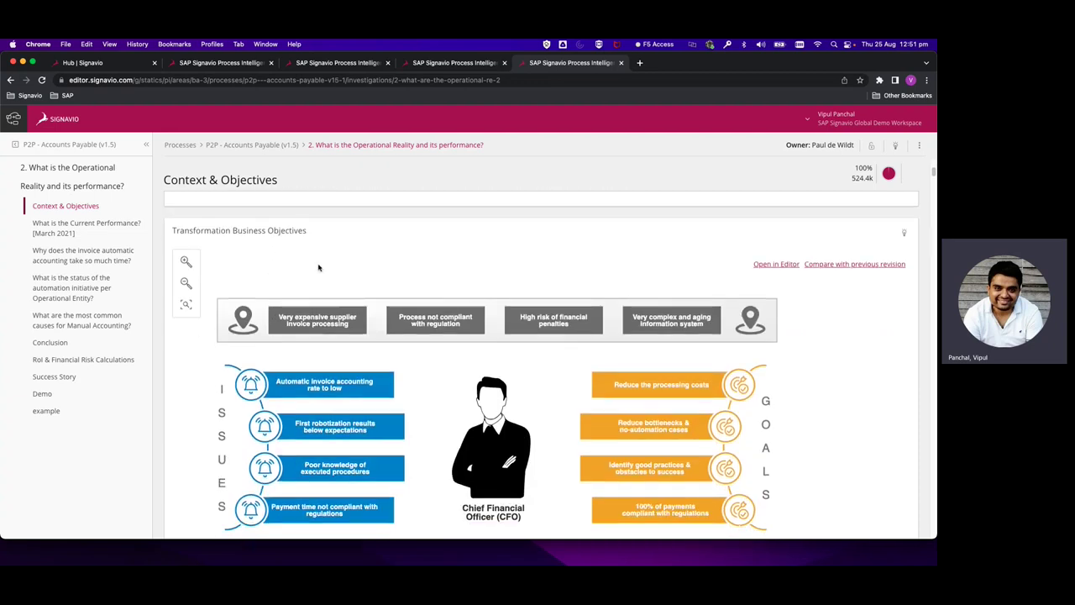
scroll(292, 375, "down", 7)
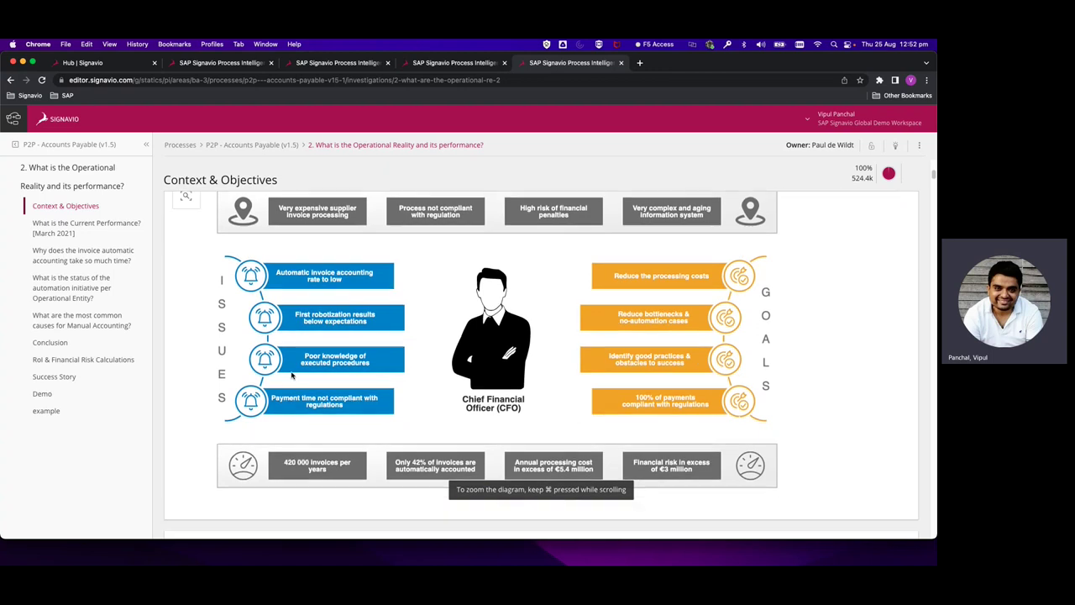
scroll(292, 375, "down", 15)
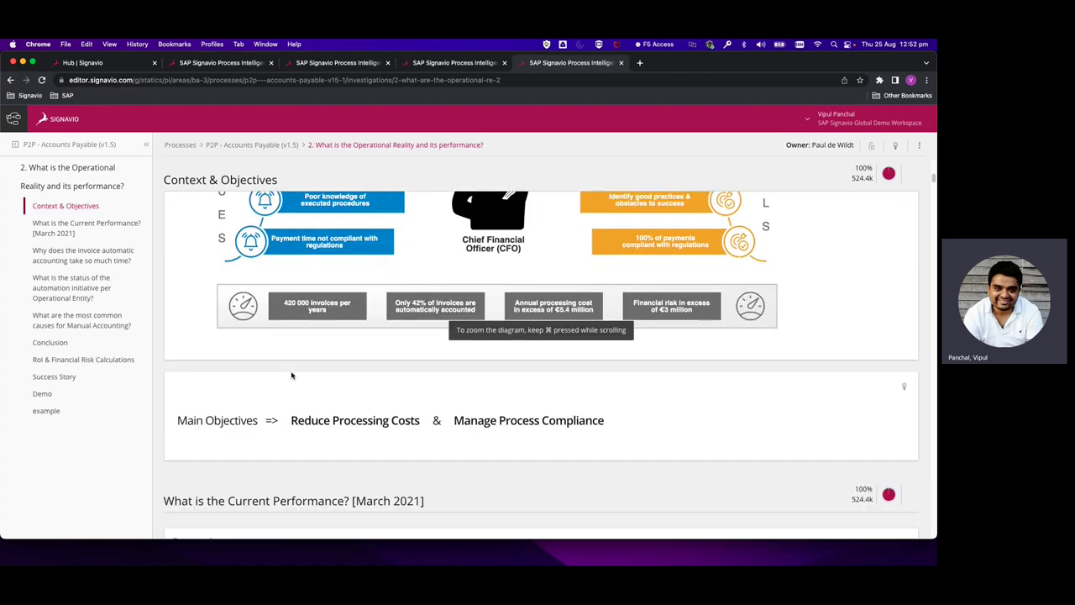
Examine the "What is the Current Performance? [March 2021]" chapter's widgets on processed invoices, invoice amounts, payment time and processing costs
scroll(291, 376, "down", 15)
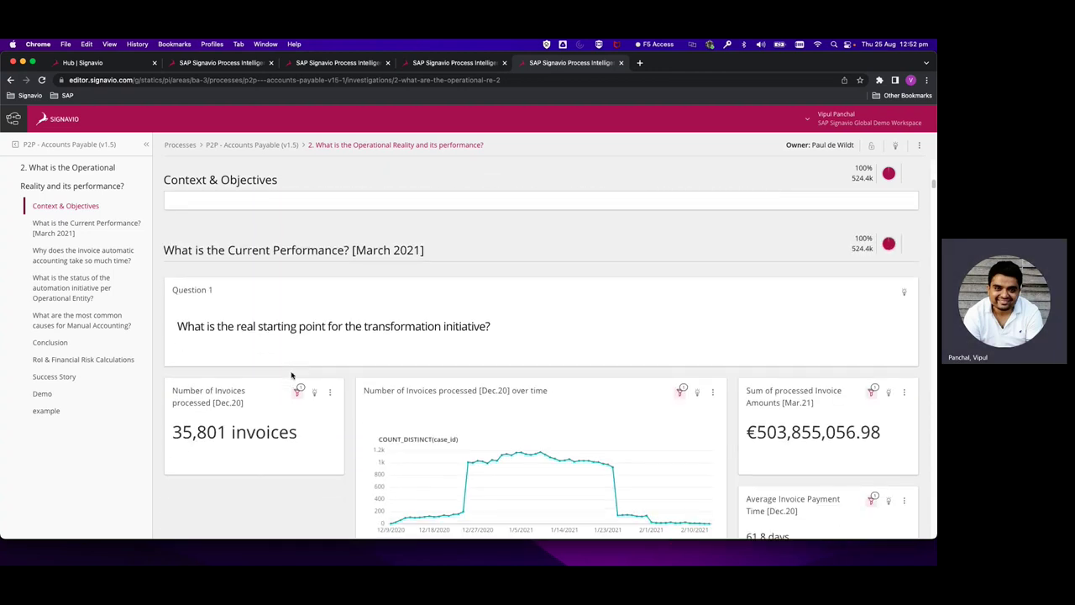
scroll(291, 372, "down", 2)
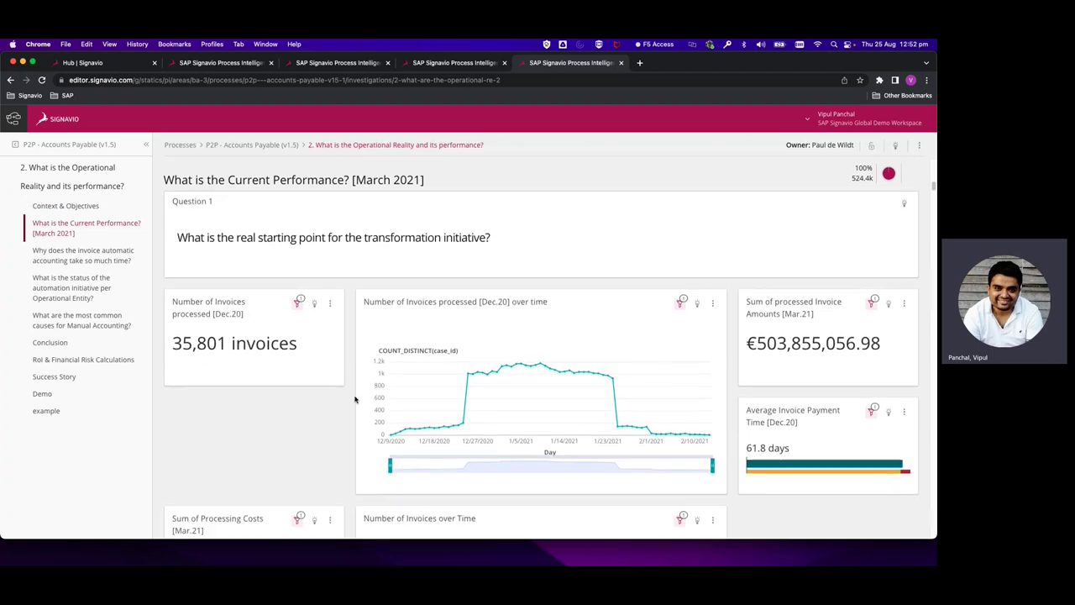
scroll(348, 401, "down", 5)
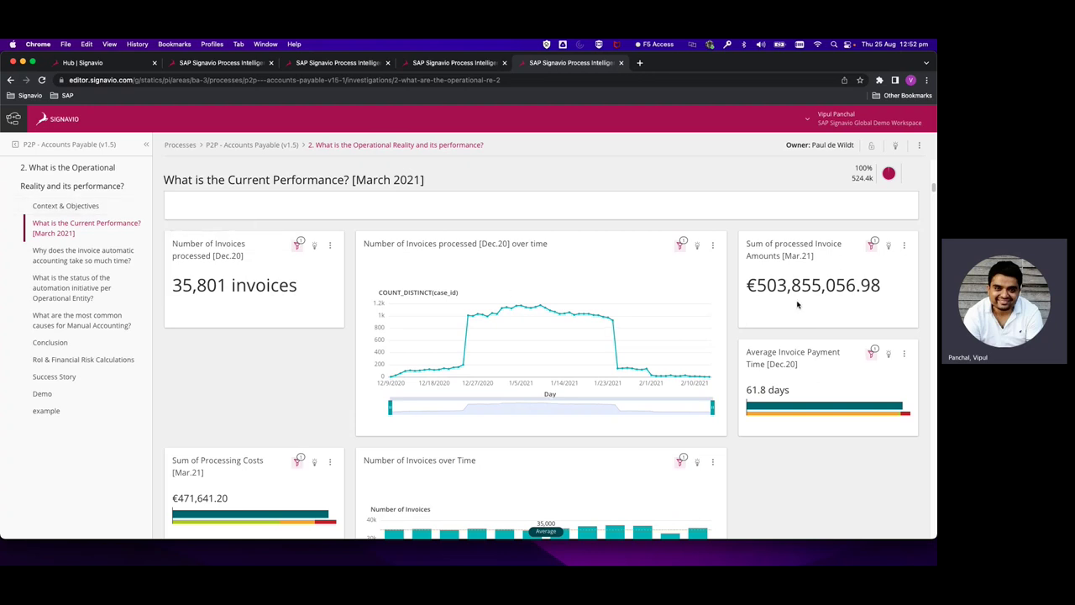
scroll(769, 334, "down", 2)
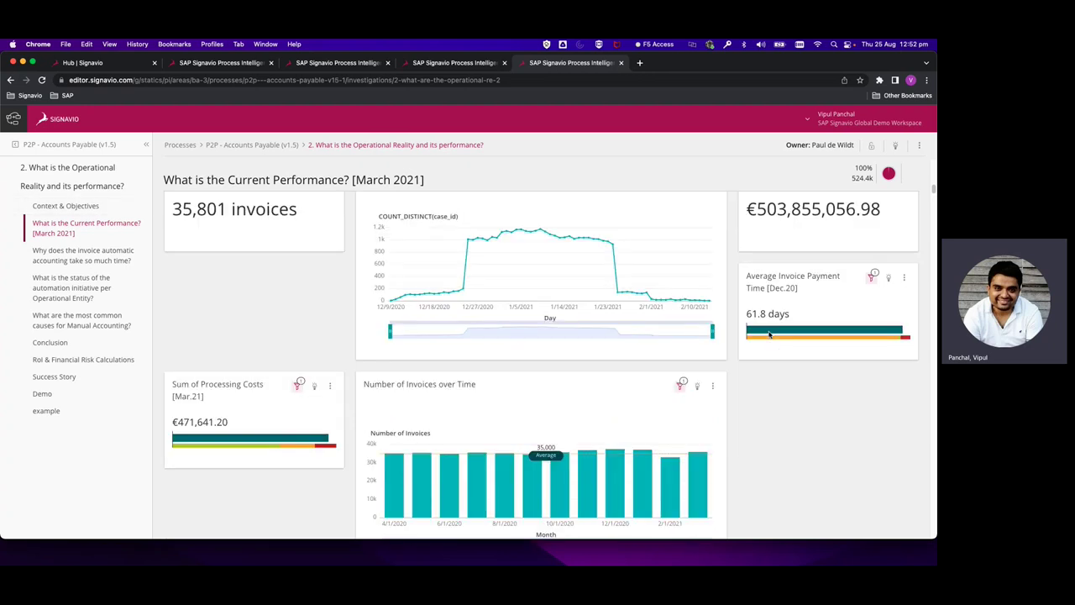
scroll(769, 335, "down", 1)
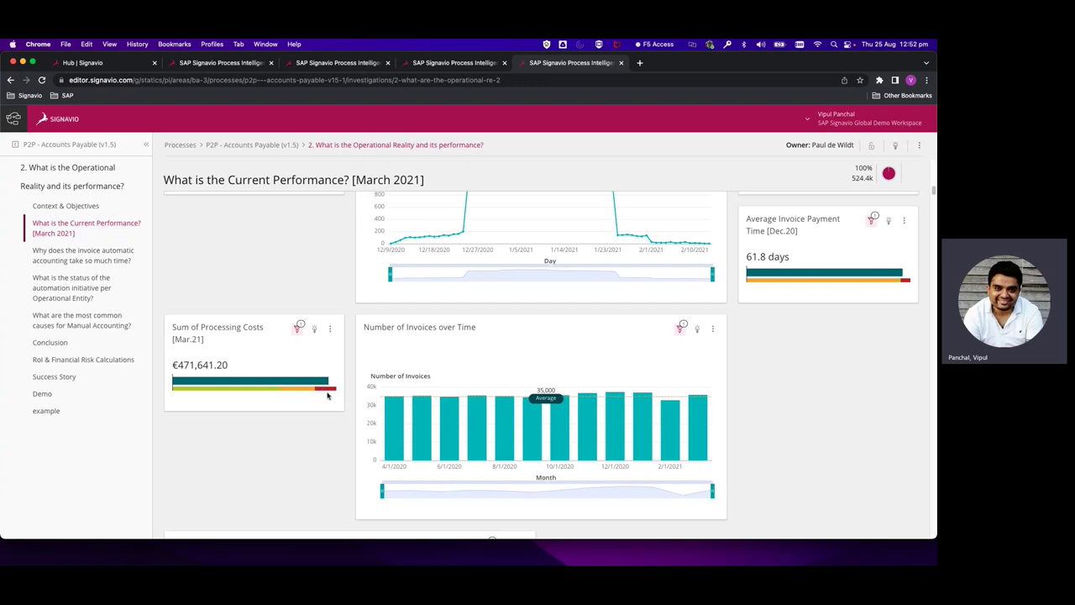
scroll(328, 395, "down", 1)
scroll(327, 396, "down", 1)
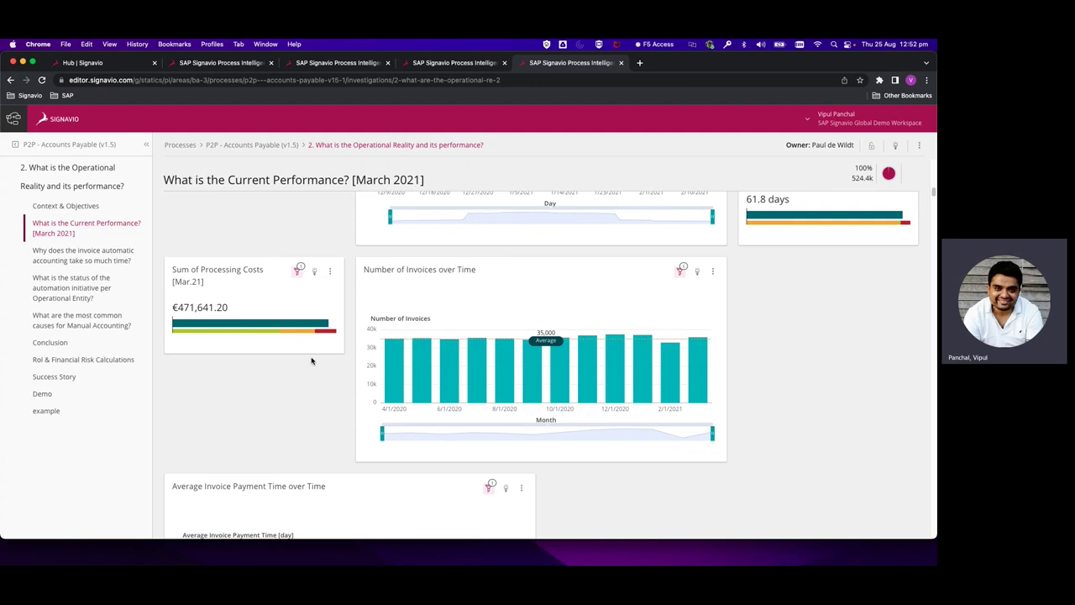
scroll(274, 340, "down", 4)
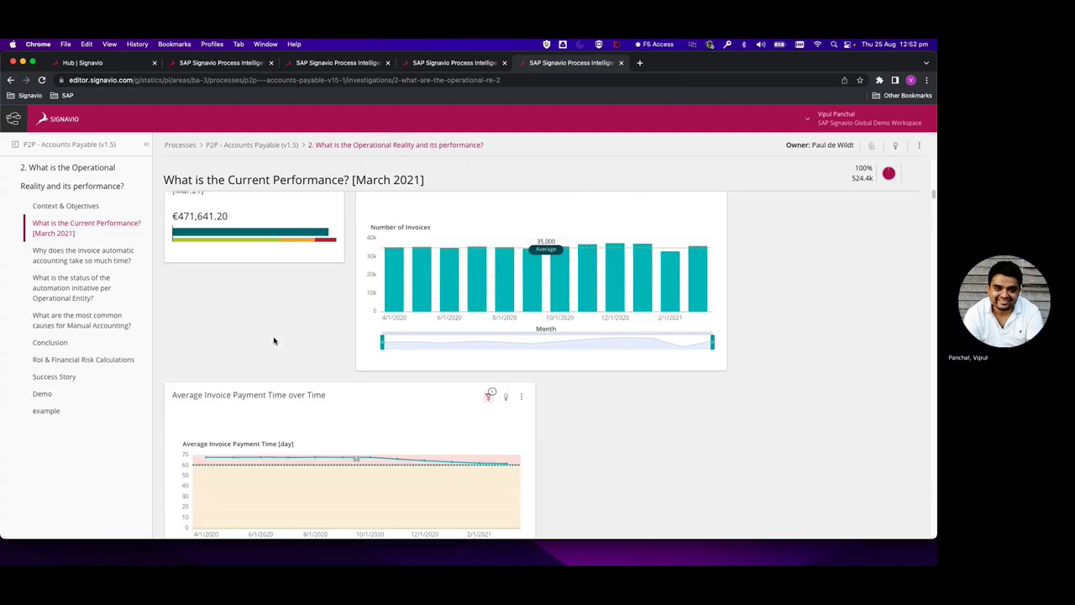
Open the chapter on why invoice automatic accounting takes so much time, and examine its theoretical BPMN paths, process discovery comparison and goods reception charts
left_click(113, 266)
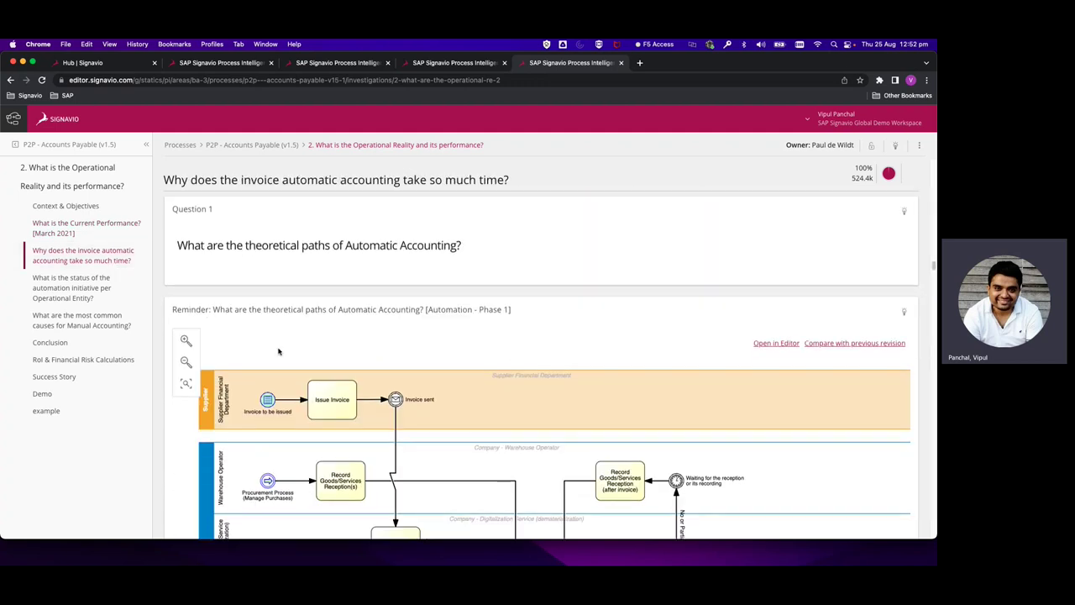
scroll(279, 351, "down", 2)
scroll(279, 351, "down", 2)
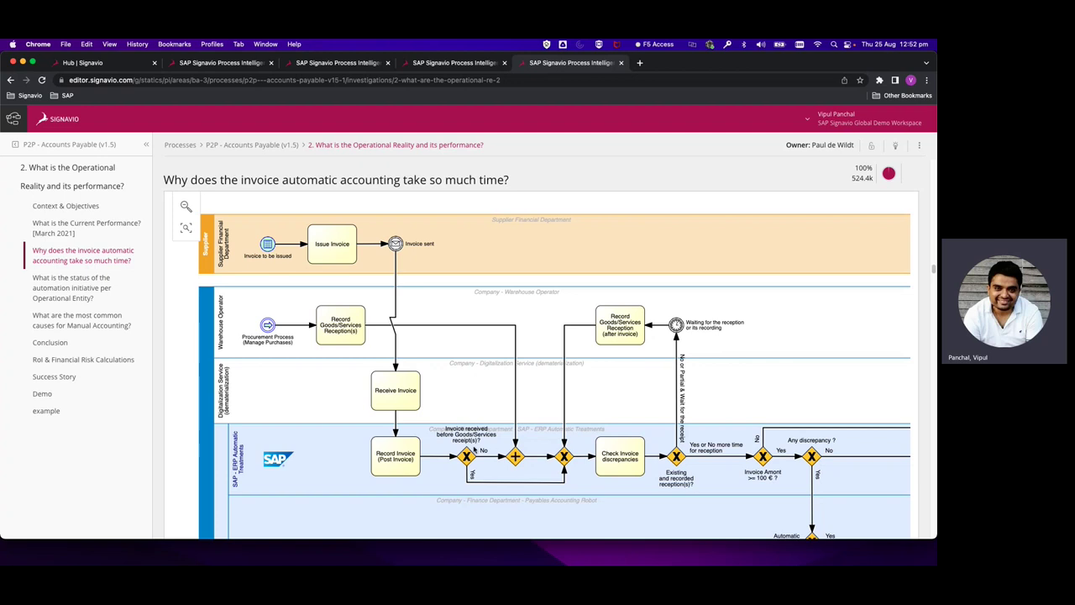
scroll(480, 346, "down", 3)
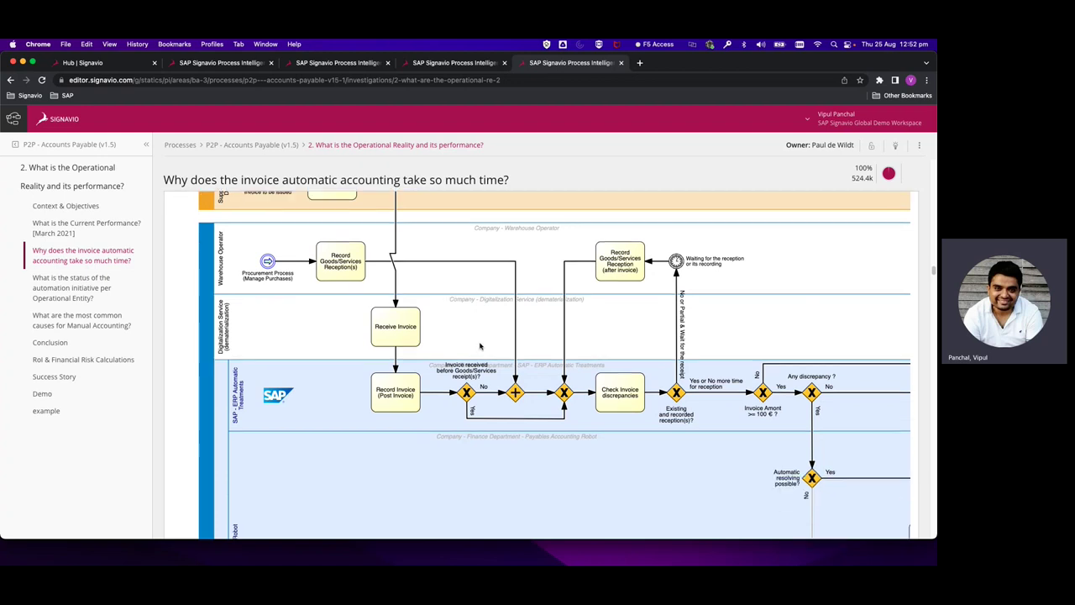
scroll(481, 346, "down", 12)
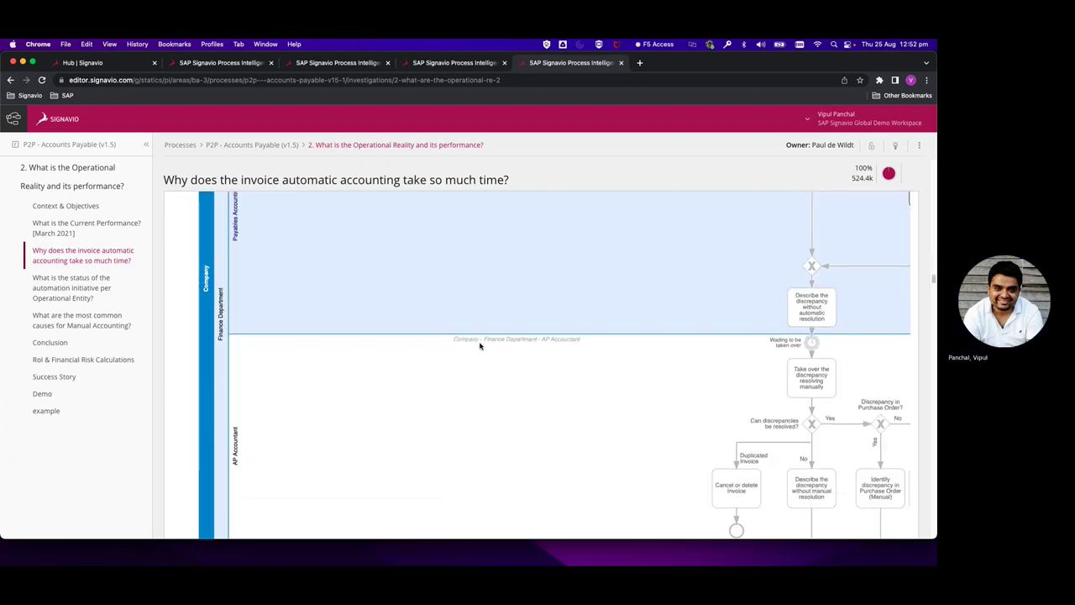
scroll(480, 346, "down", 15)
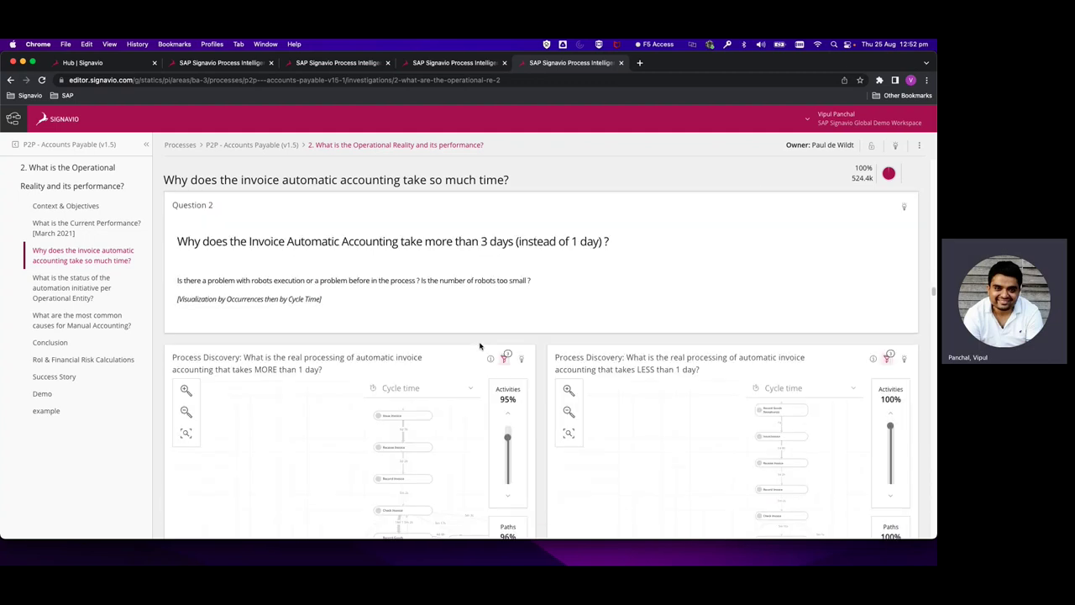
scroll(481, 346, "down", 2)
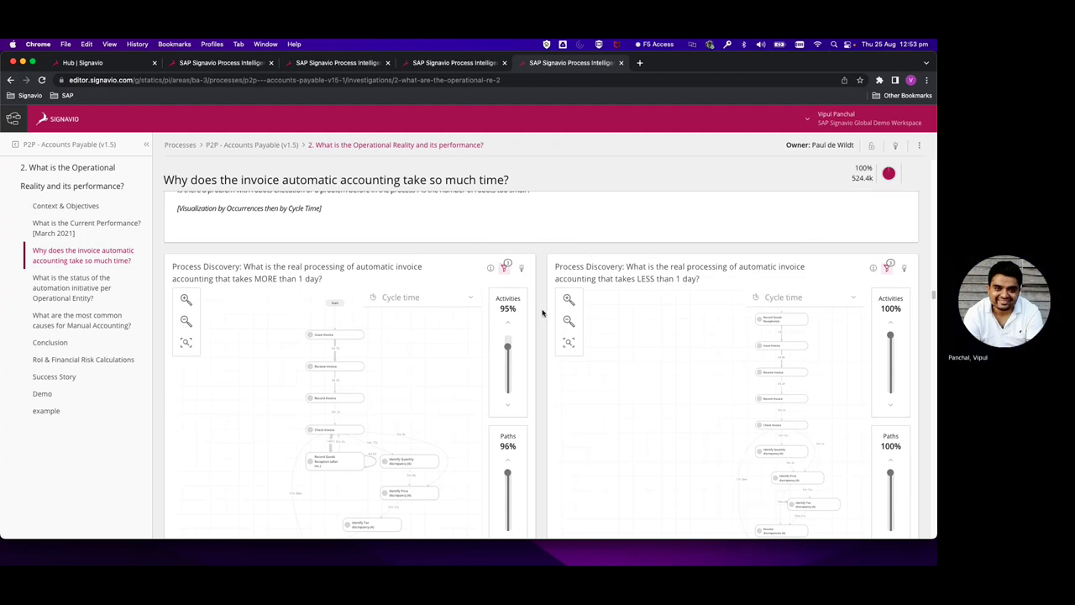
scroll(543, 313, "down", 2)
scroll(543, 313, "down", 10)
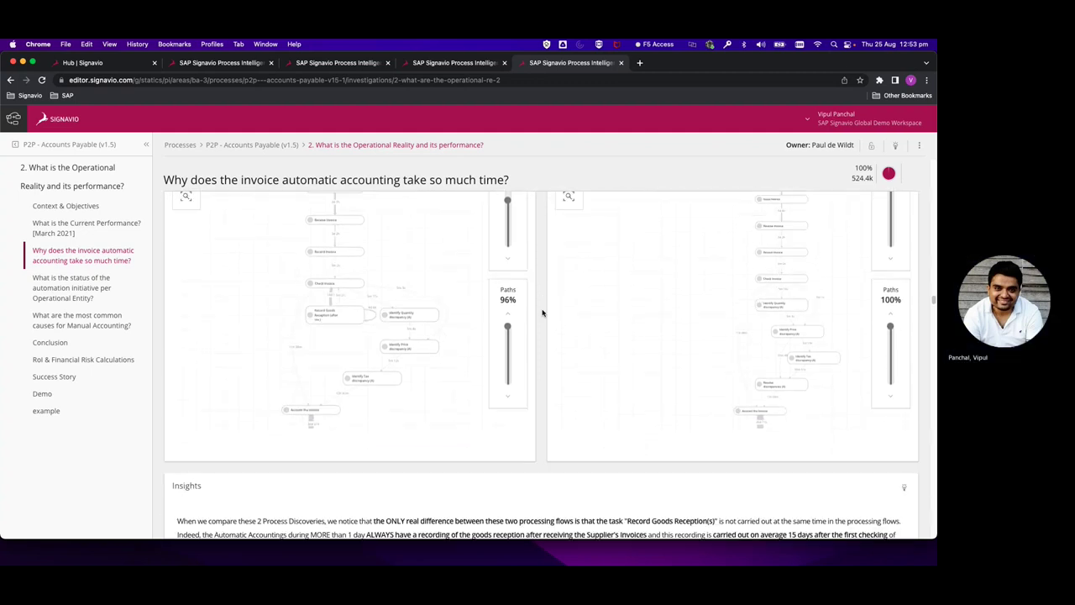
scroll(542, 313, "down", 2)
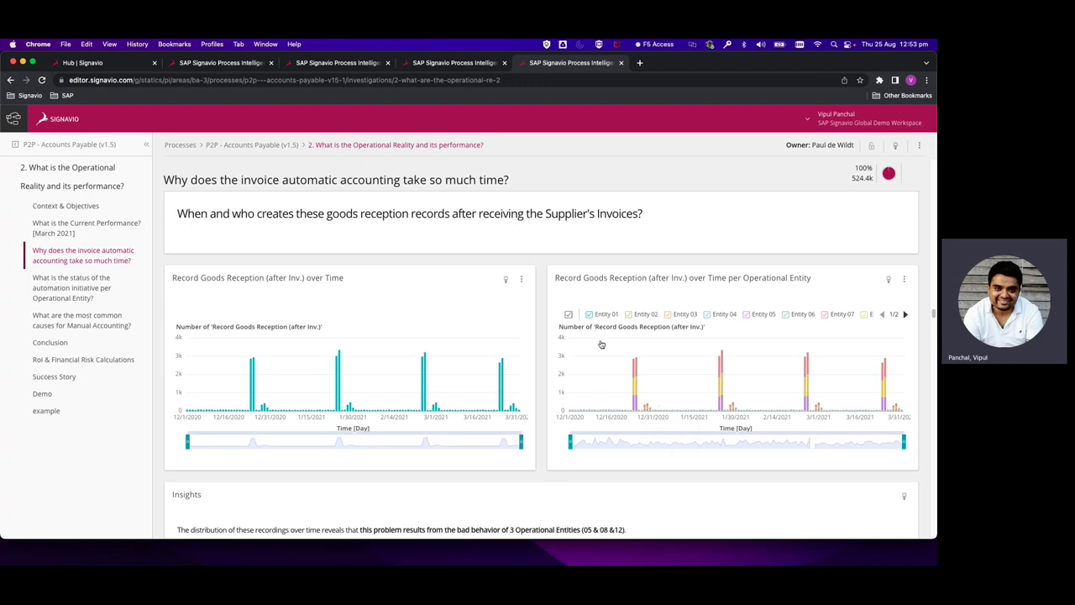
In the goods reception chart per operational entity, hide Entity 01, 02 and 03 and narrow the time range to about 12/1/2020–1/5/2021
left_click(592, 316)
left_click(632, 316)
left_click(667, 316)
left_click_drag(904, 442, 672, 437)
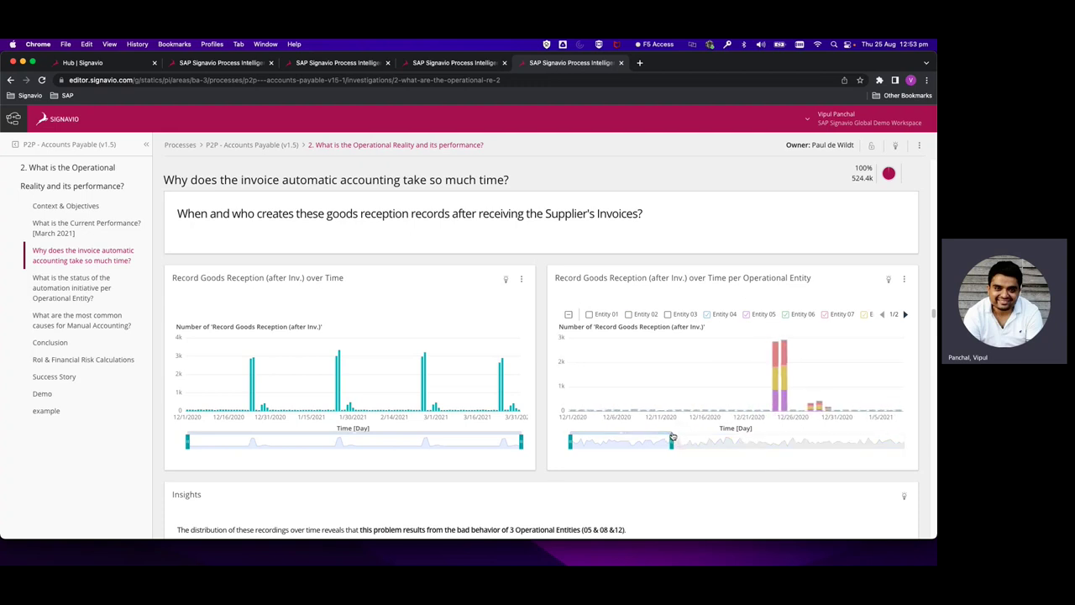
Show Entity 02 and 03 again in the per-entity chart, hide Entity 06, and switch Entity 05 off and back on
left_click(628, 315)
left_click(669, 313)
left_click(785, 315)
left_click(746, 315)
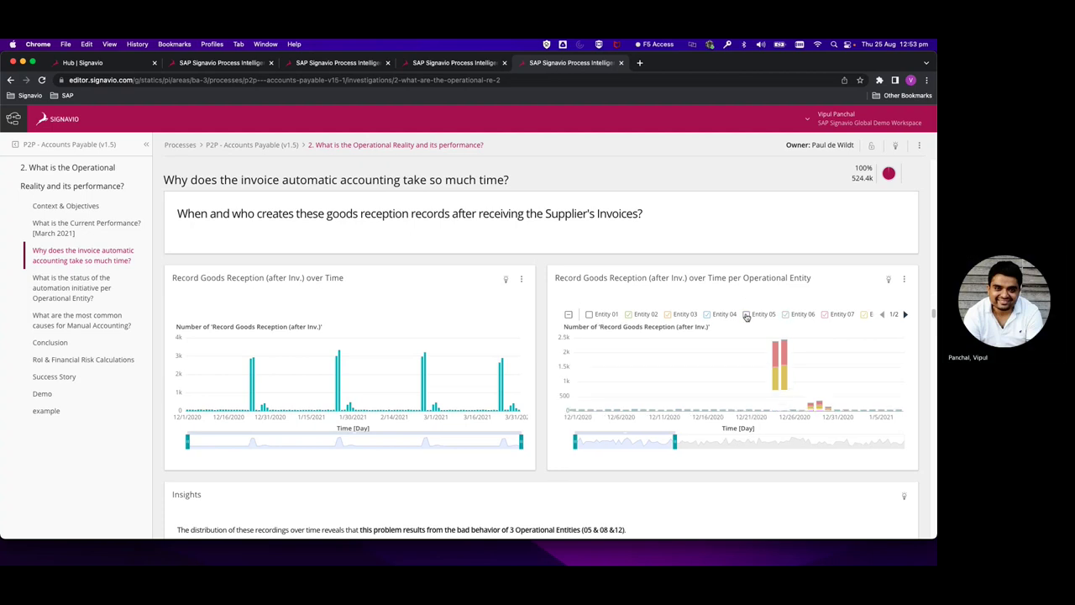
left_click(746, 315)
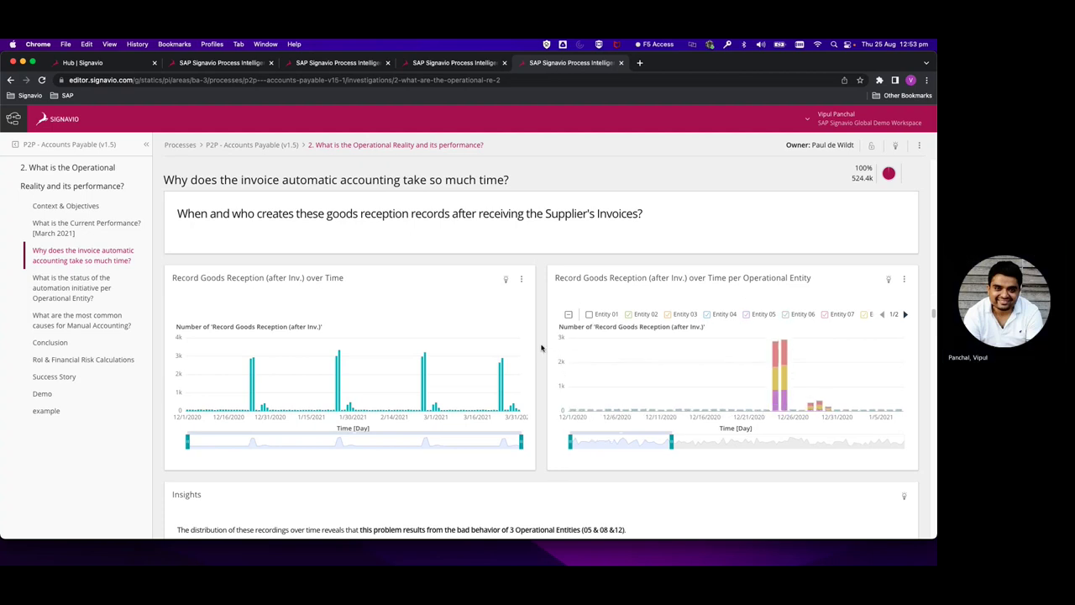
Review the impact of the three operational entities and the automation status per entity, and go to the Conclusion chapter
scroll(542, 348, "down", 3)
scroll(542, 347, "down", 9)
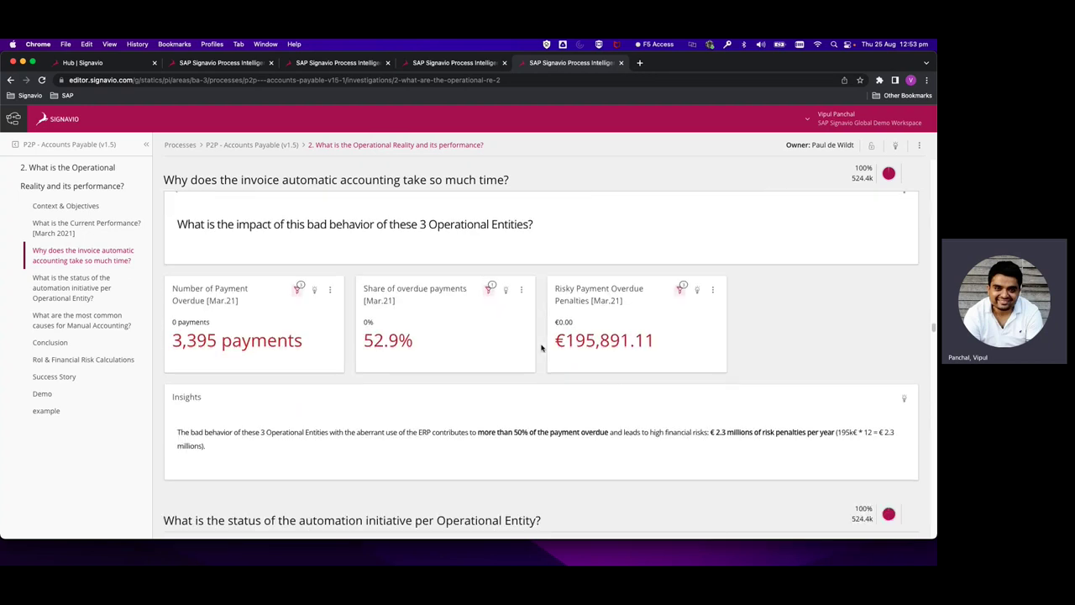
scroll(542, 347, "down", 6)
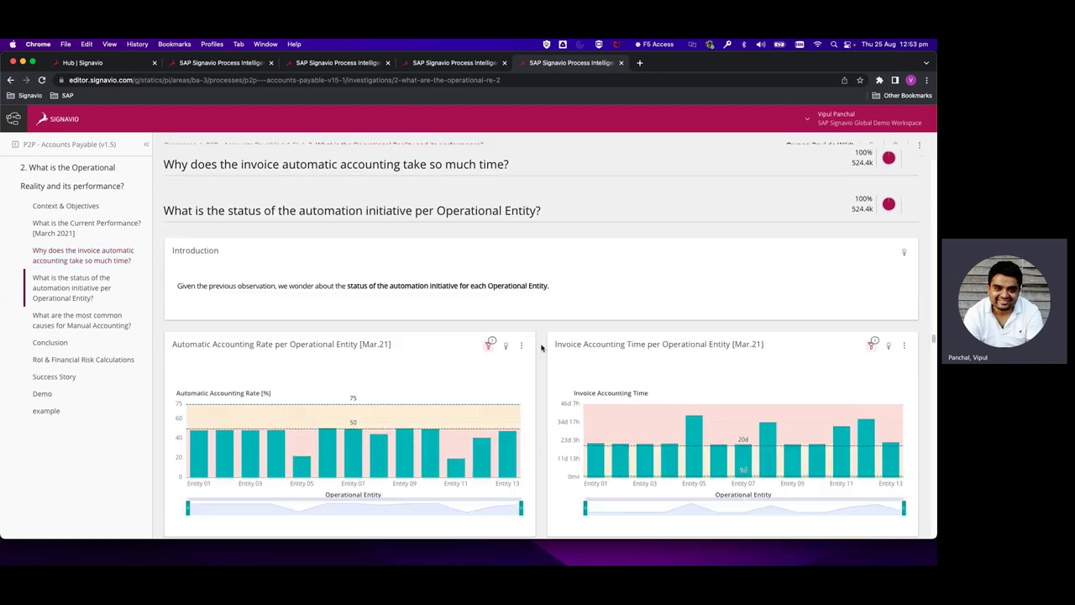
scroll(542, 348, "down", 6)
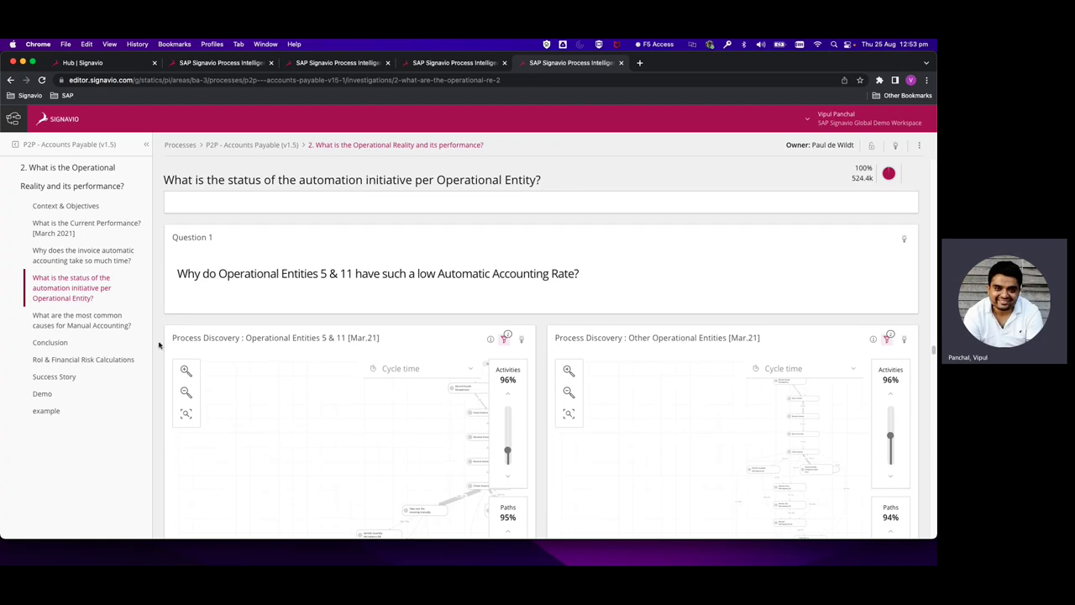
left_click(51, 341)
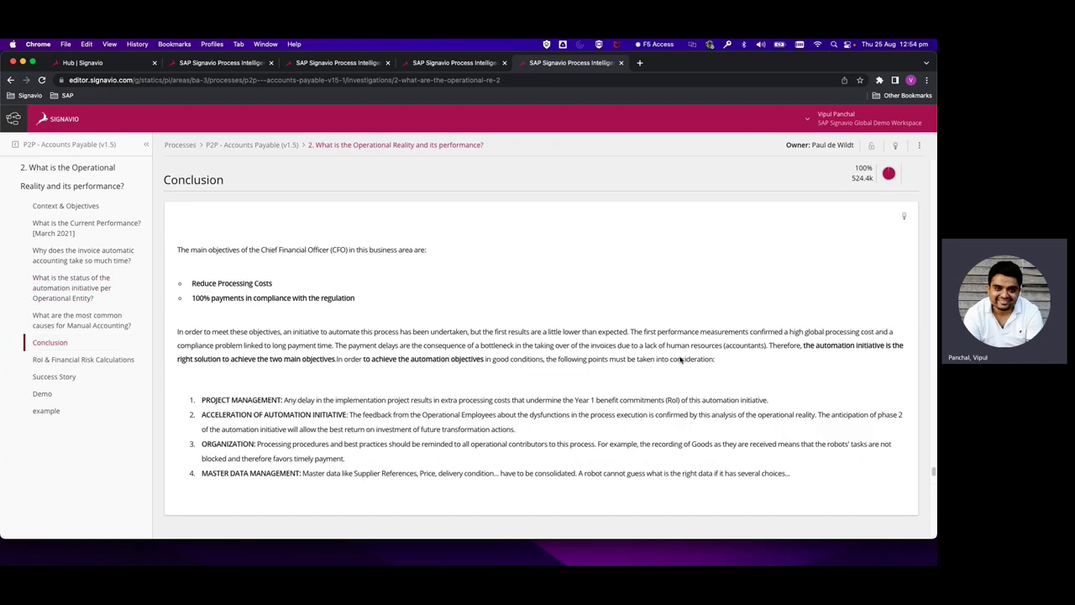
Open the investigation's automated insights and read through the findings on non-conformant cases and invoice payment time
left_click(896, 147)
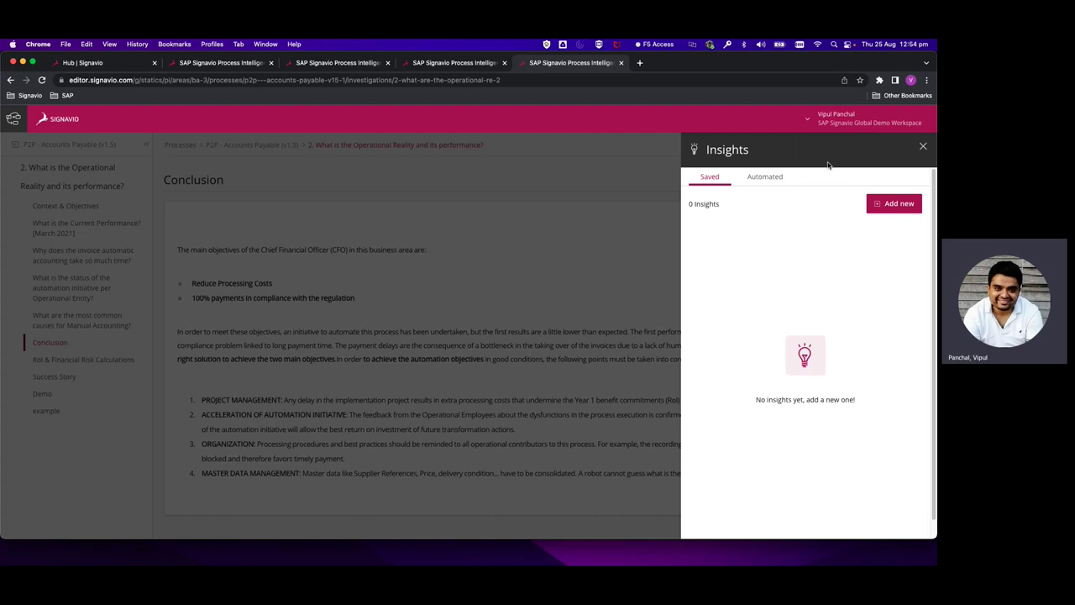
left_click(750, 178)
left_click(751, 204)
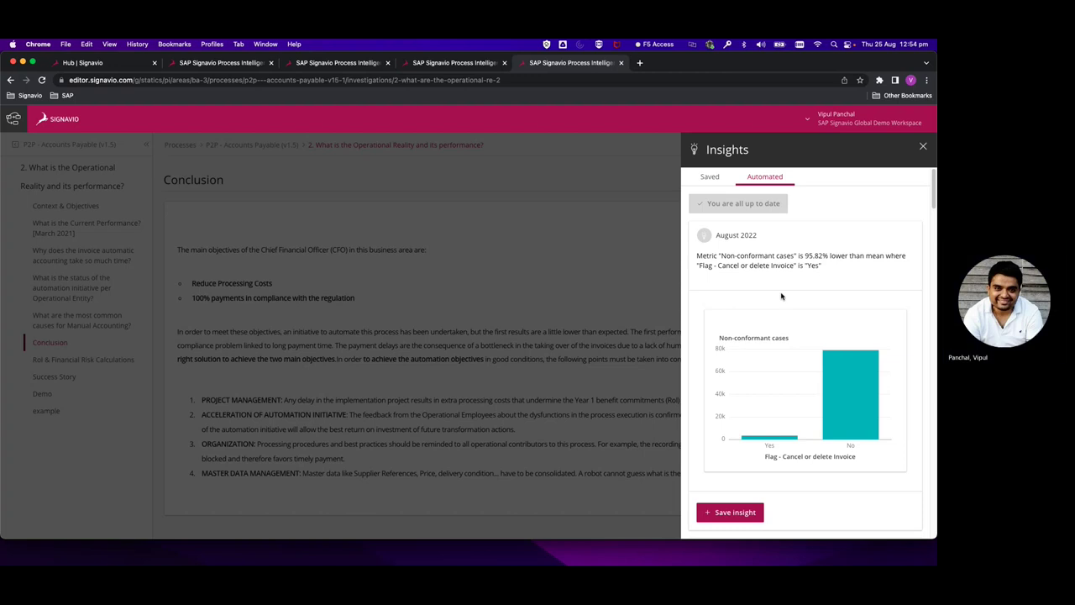
scroll(781, 296, "down", 1)
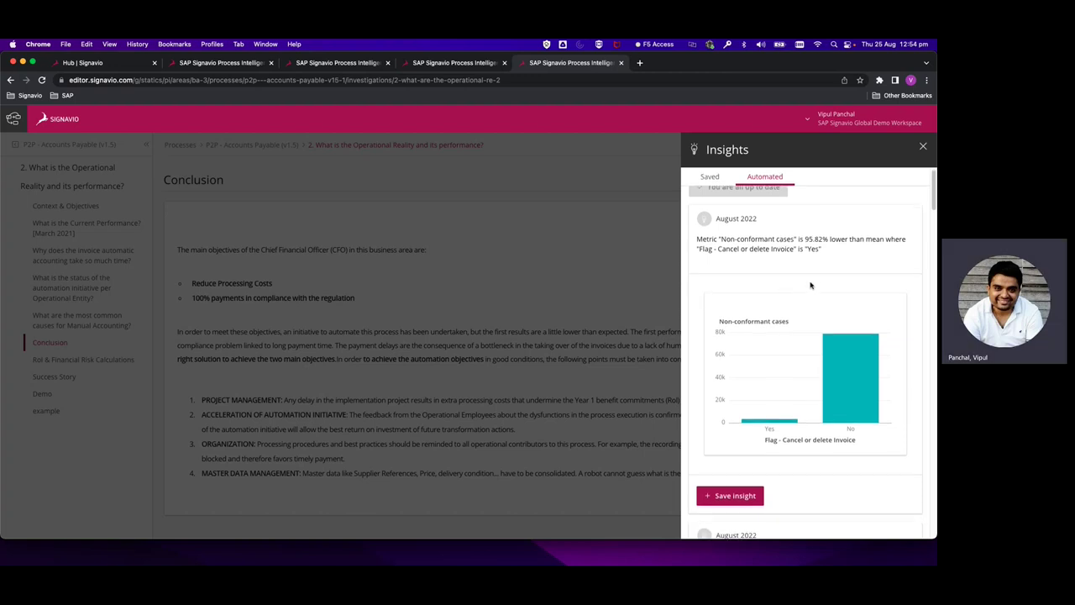
scroll(810, 286, "down", 3)
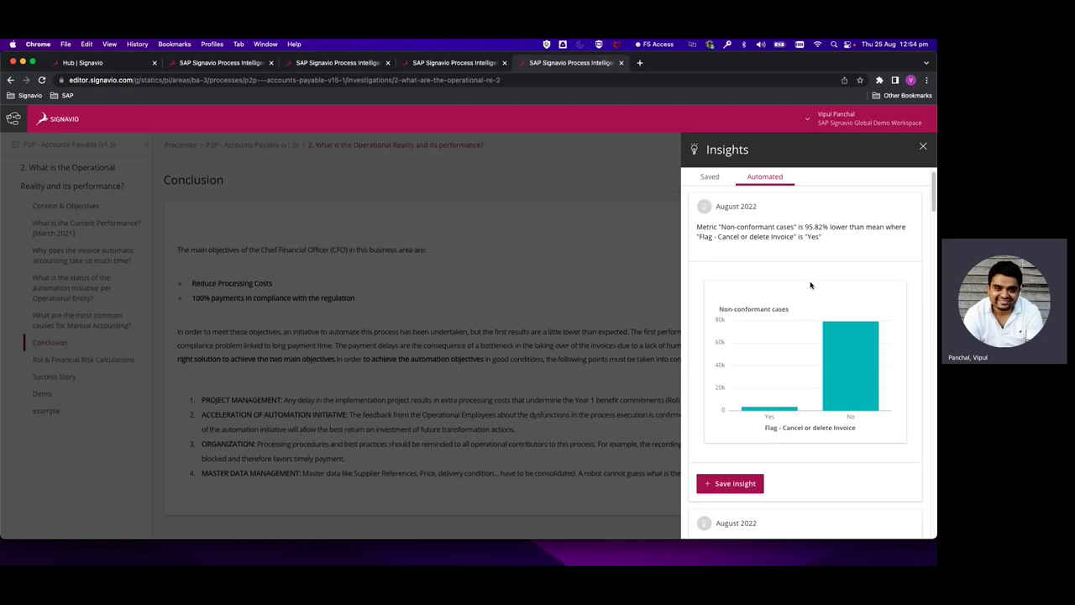
scroll(809, 285, "down", 6)
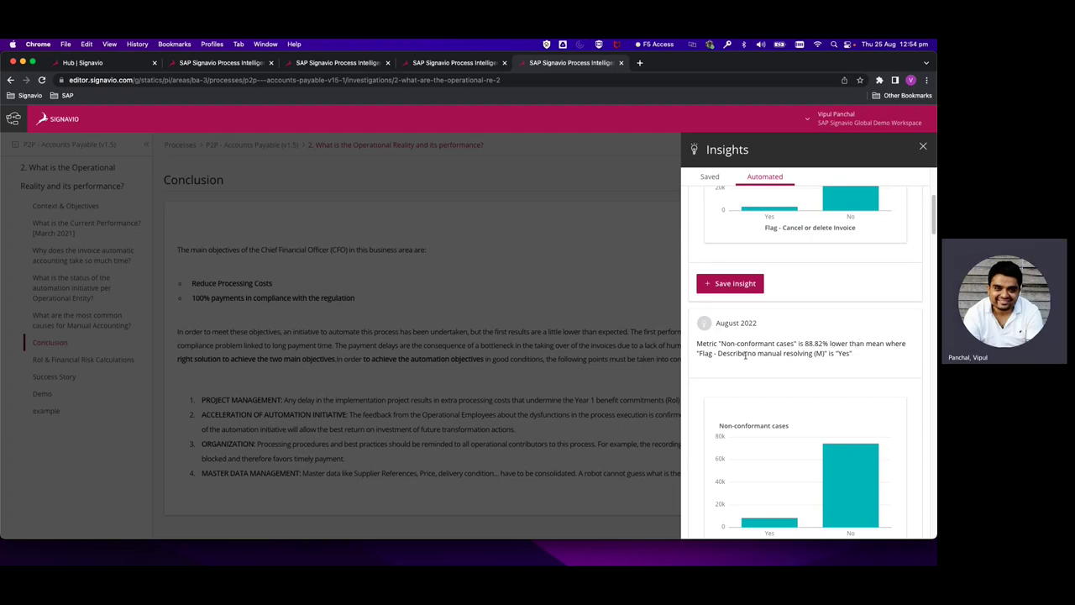
scroll(837, 363, "down", 3)
scroll(839, 362, "down", 9)
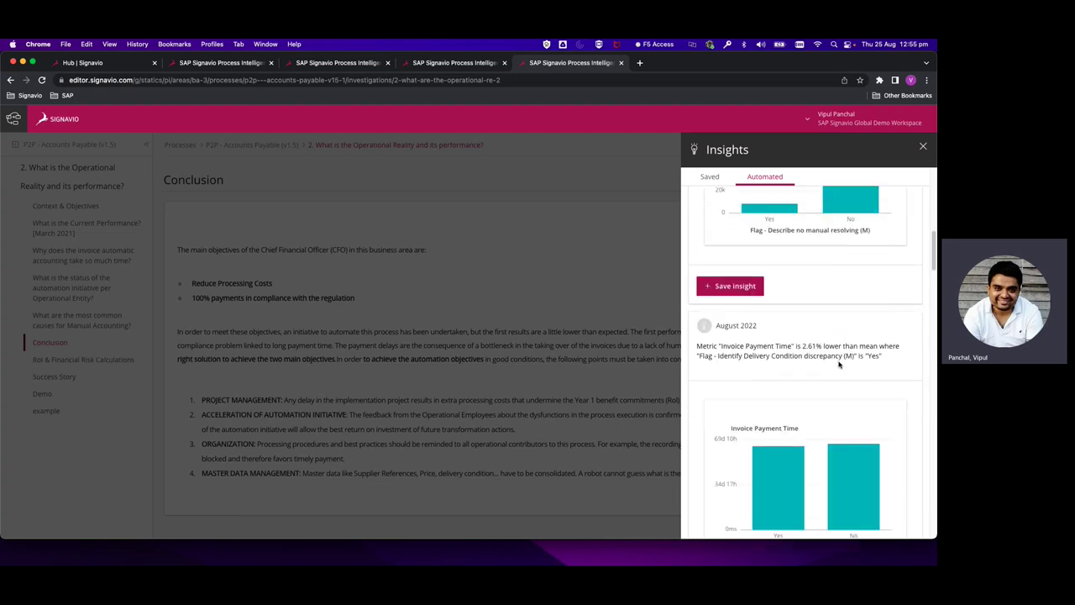
Save the automated insight about Number of Payment Overdue for the Delivery Condition discrepancy flag and show the saved insights
scroll(838, 363, "down", 4)
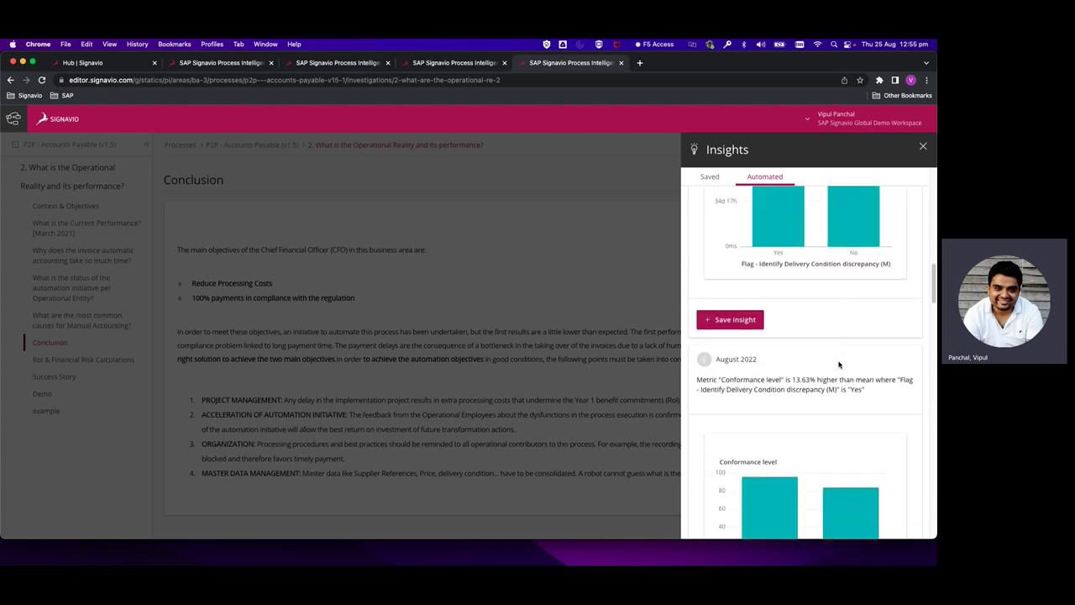
scroll(838, 365, "down", 6)
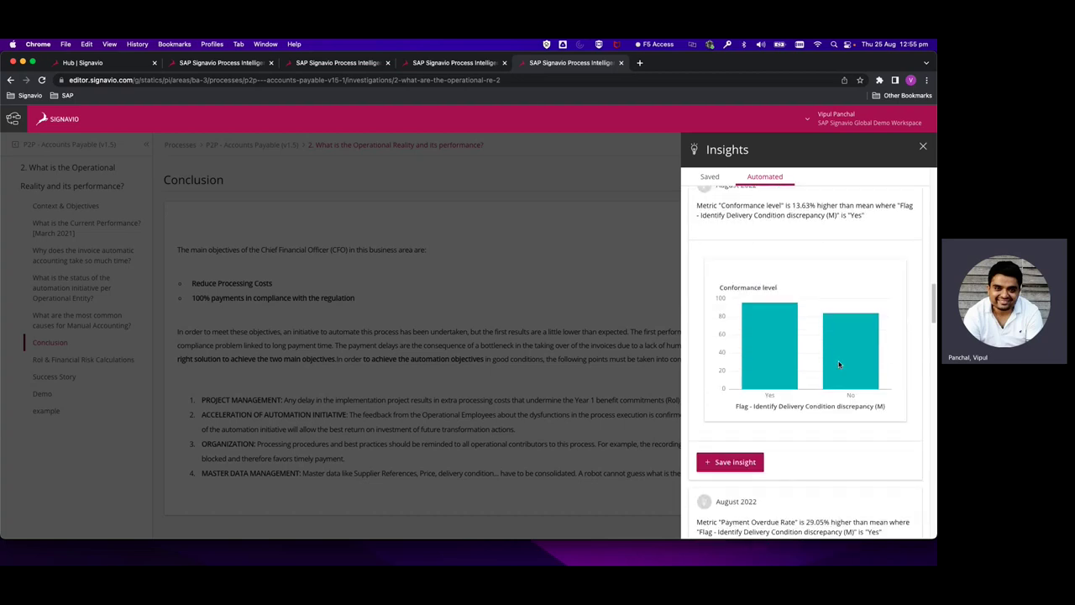
scroll(838, 364, "down", 7)
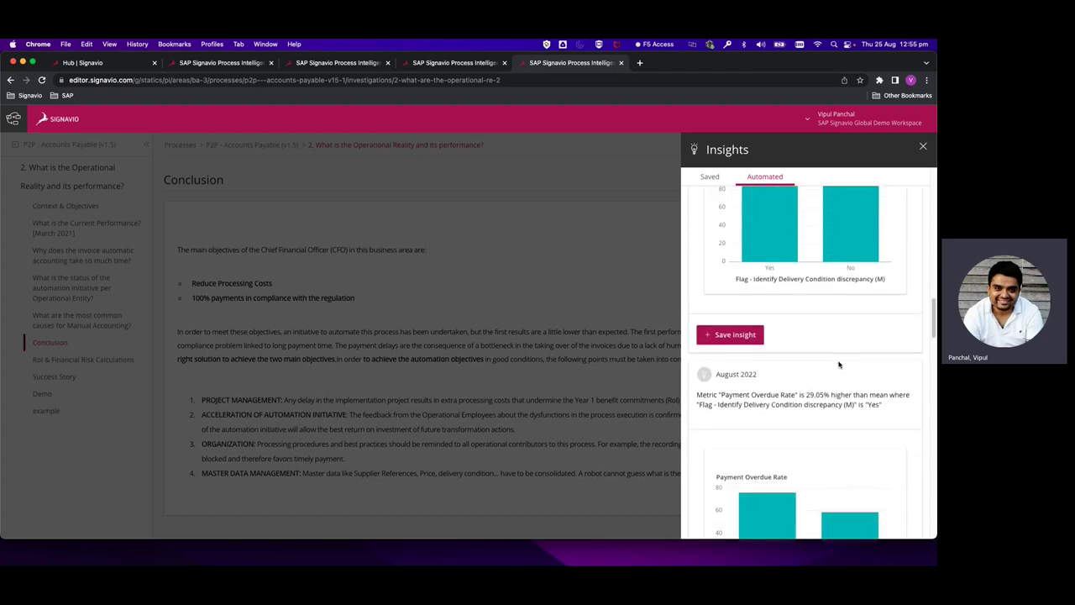
scroll(838, 365, "down", 5)
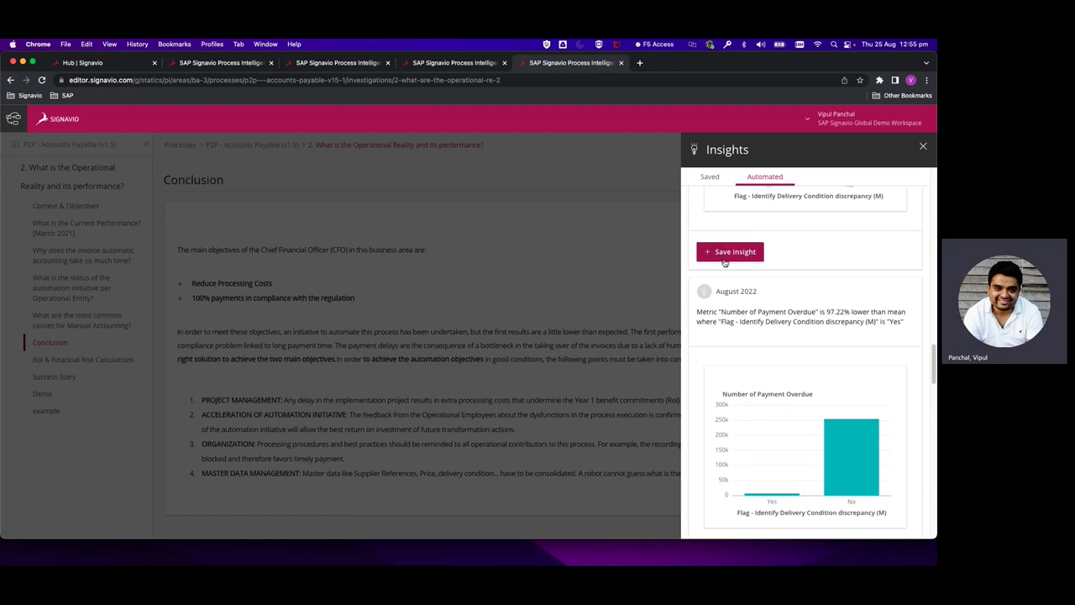
scroll(766, 351, "down", 1)
scroll(766, 351, "down", 3)
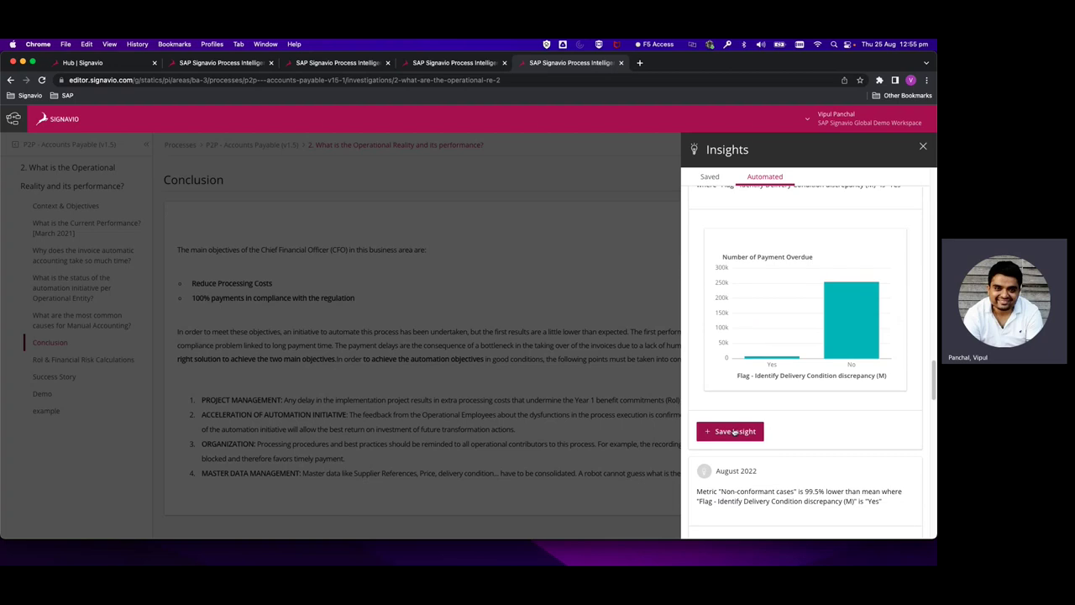
left_click(733, 431)
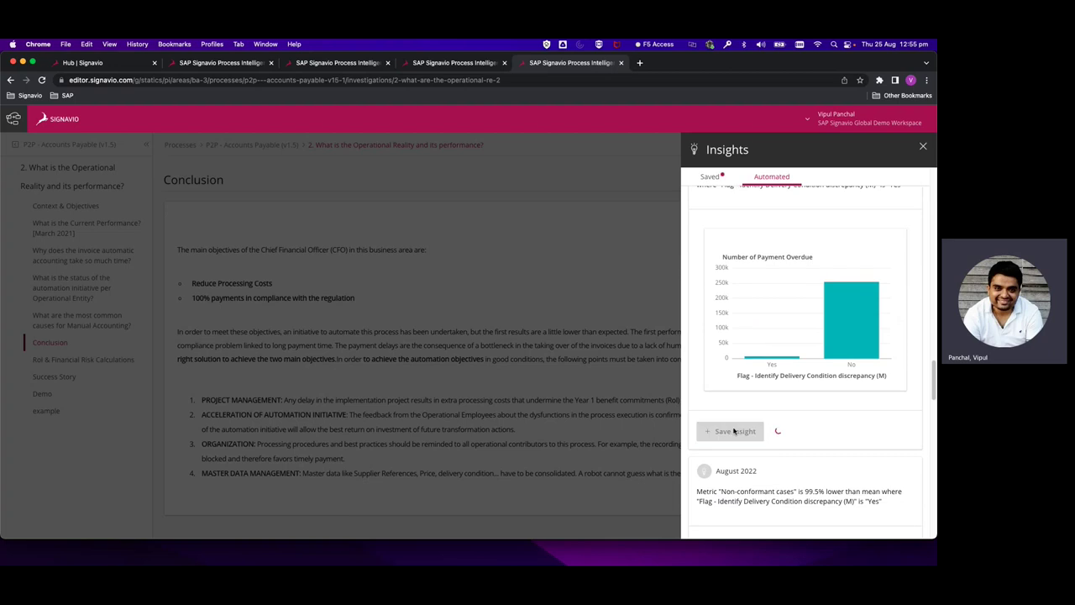
left_click(710, 178)
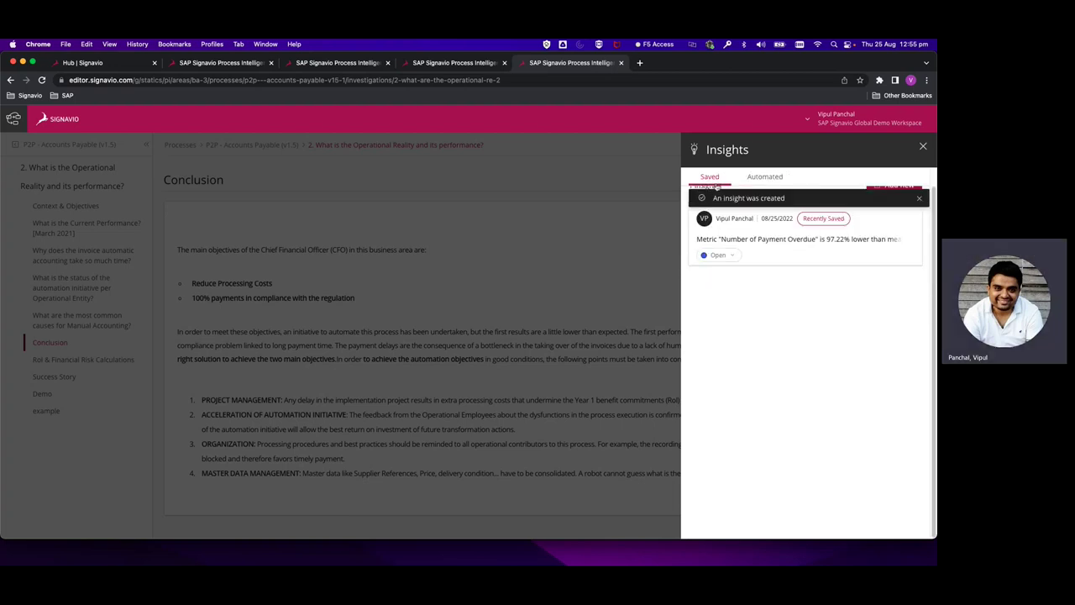
Delete the saved Number of Payment Overdue insight, confirm the deletion, and close the insights
left_click(904, 219)
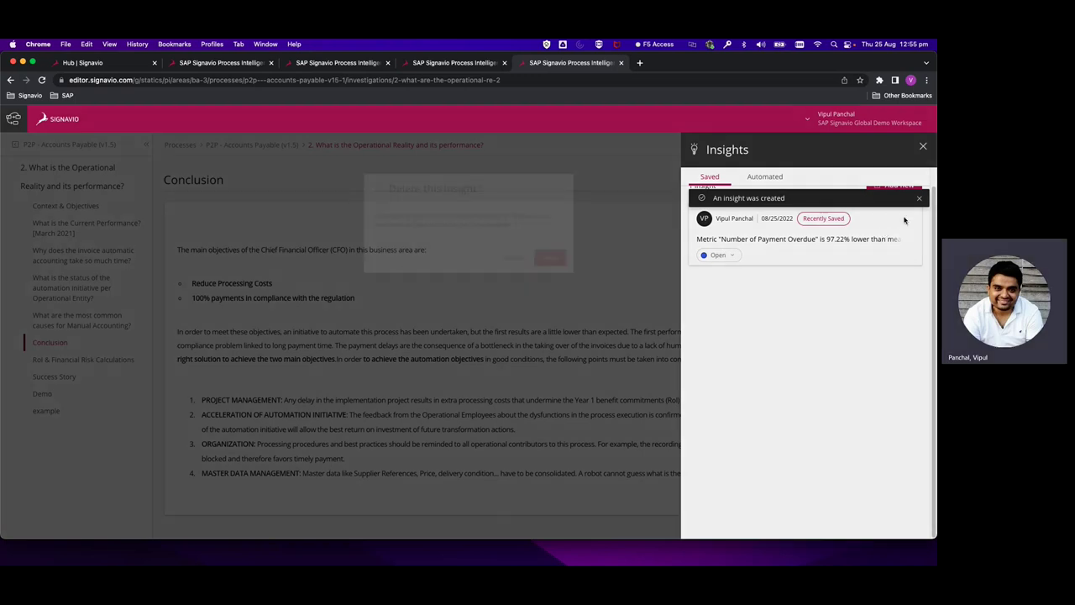
left_click(564, 246)
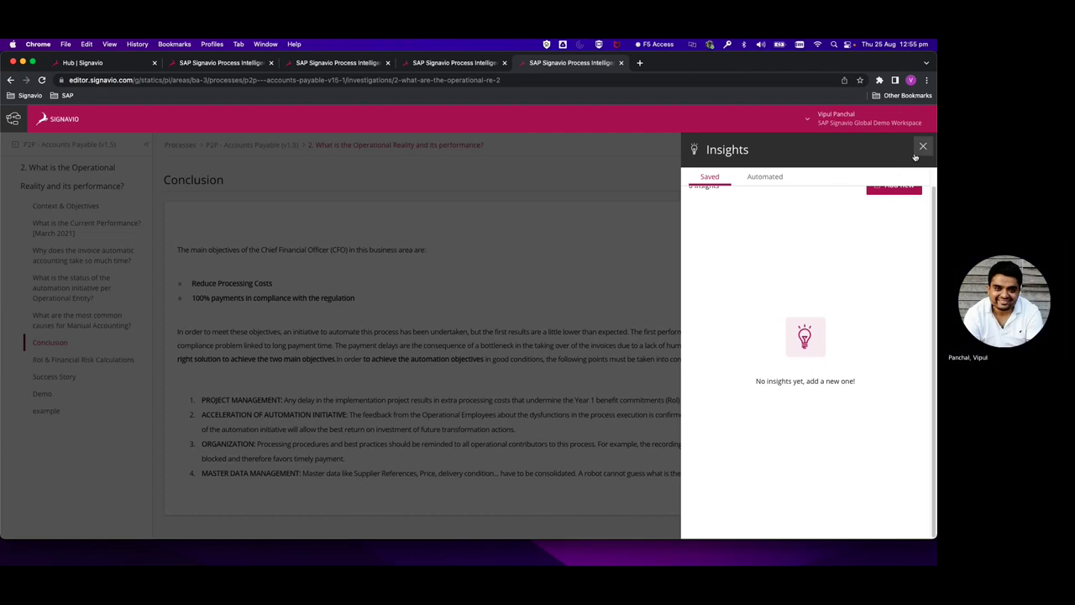
left_click(919, 150)
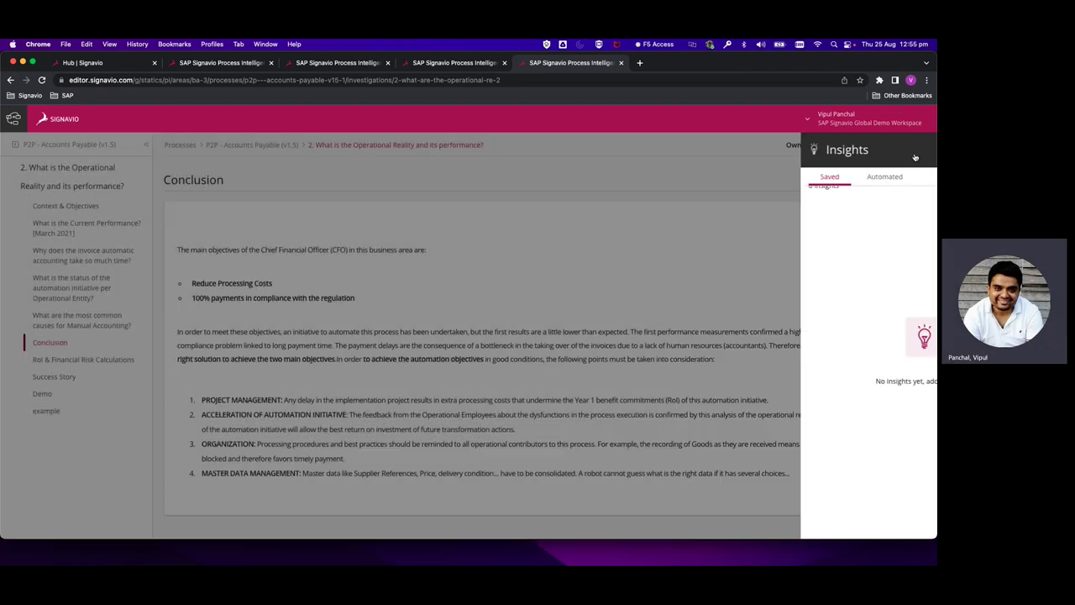
Read the Conclusion's points for achieving the automation objectives and examine the return on investment calculation in the RoI & Financial Risk Calculations chapter
scroll(623, 335, "down", 3)
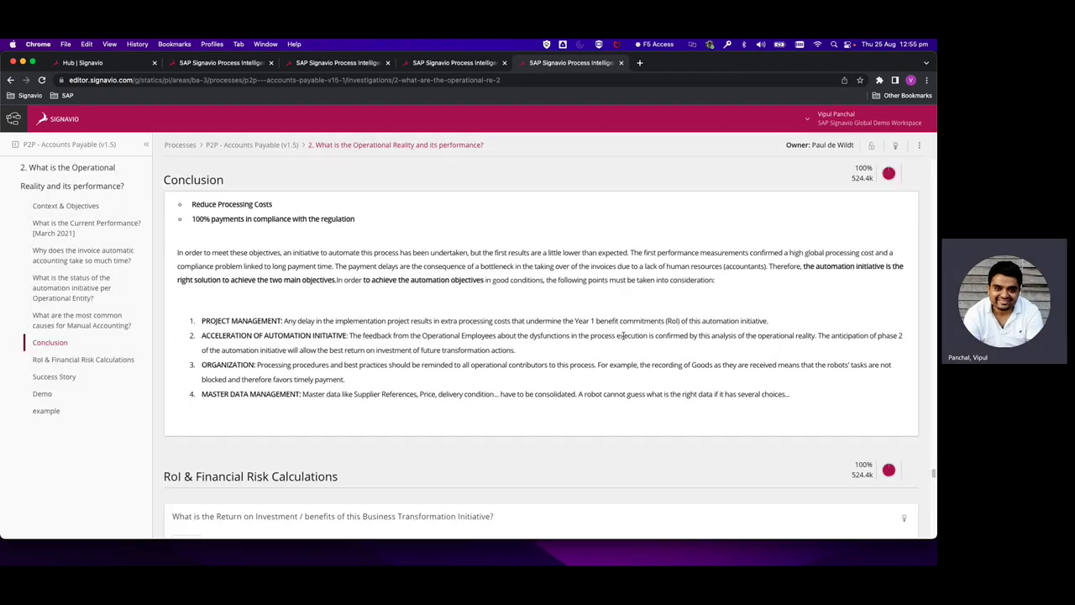
scroll(624, 336, "down", 1)
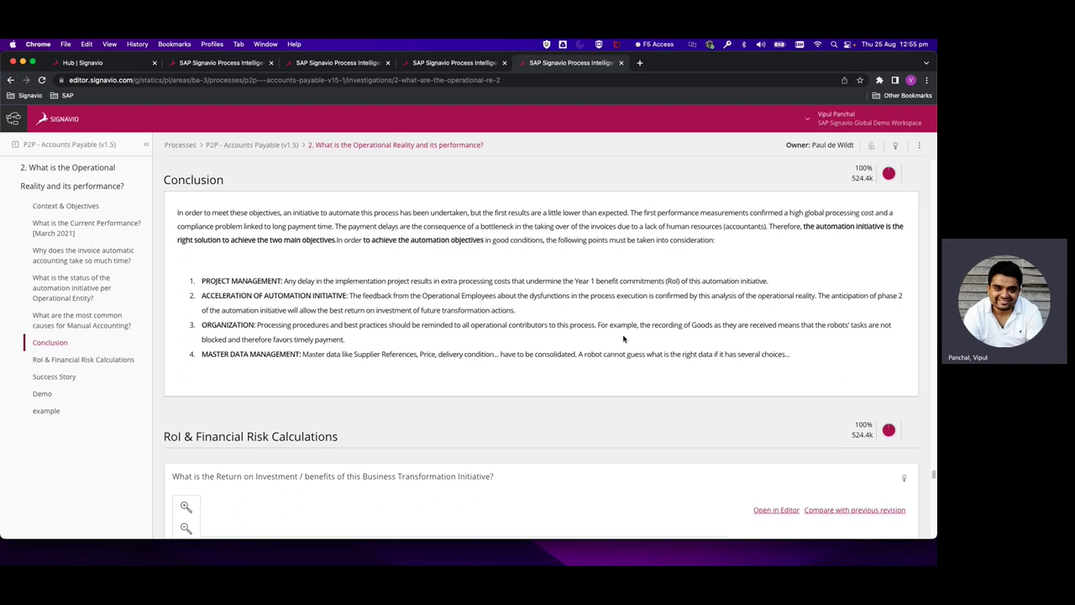
scroll(623, 338, "down", 1)
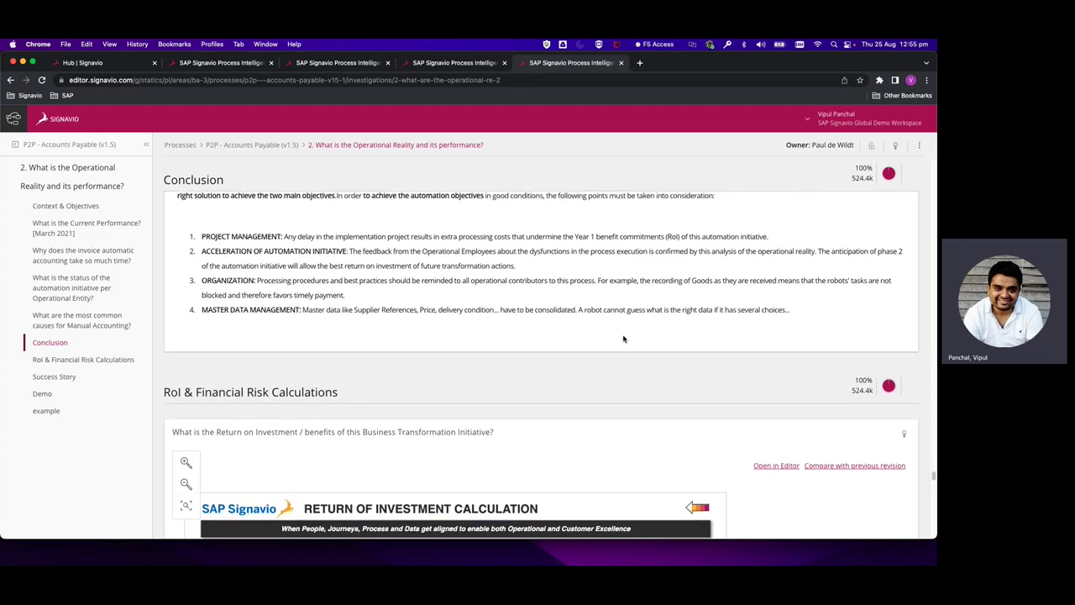
scroll(610, 379, "down", 3)
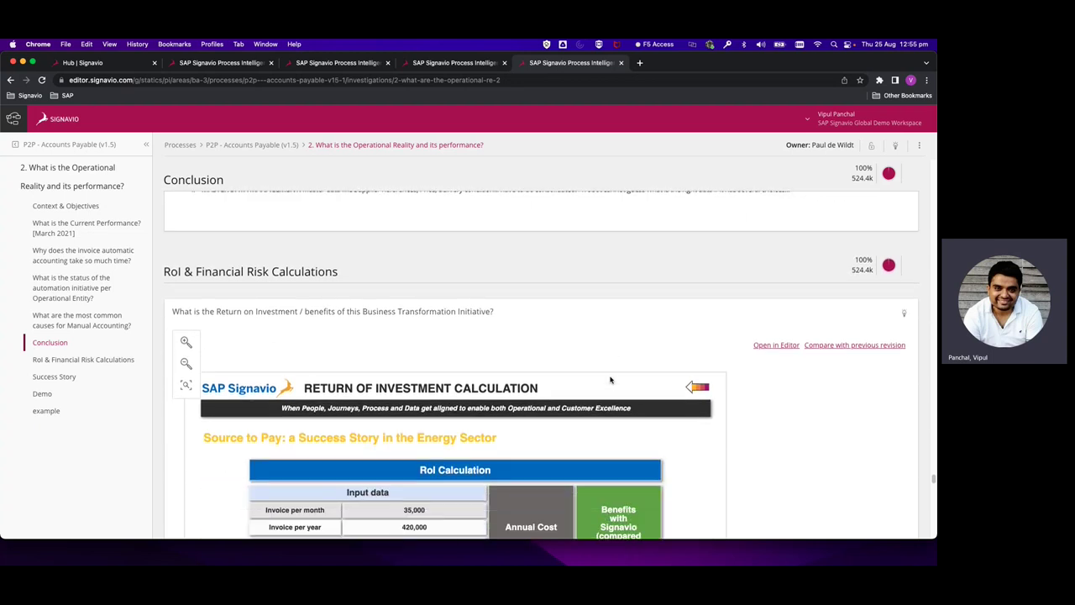
scroll(611, 380, "down", 1)
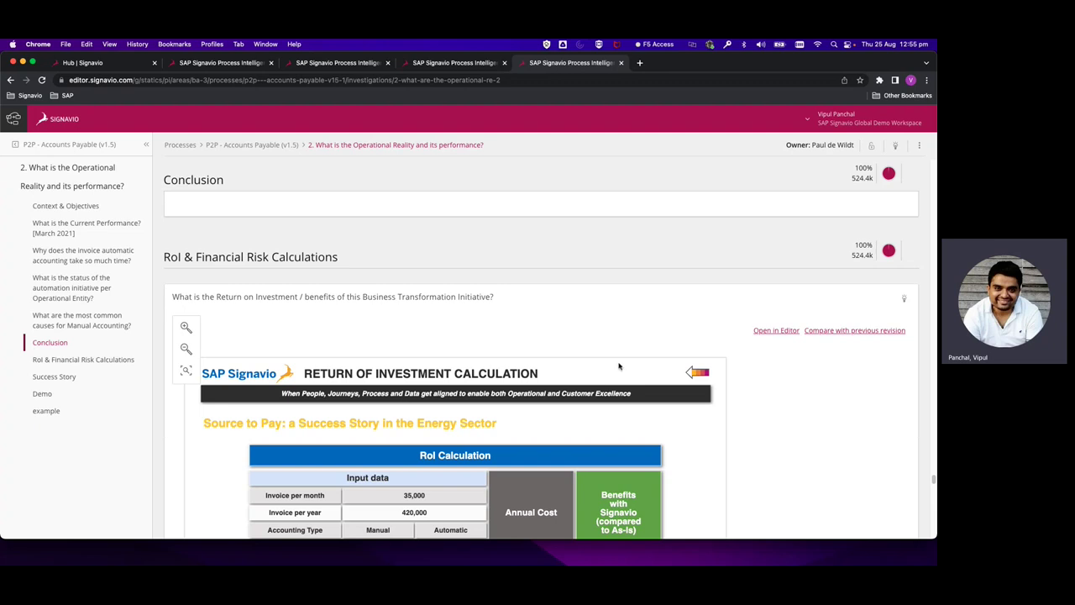
scroll(619, 366, "down", 2)
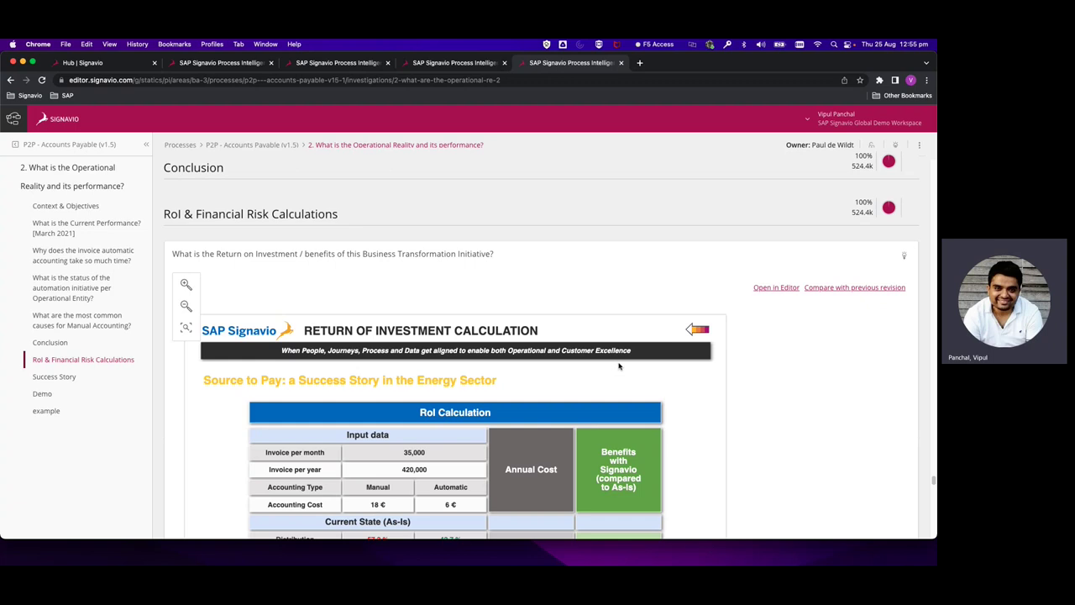
scroll(619, 366, "down", 3)
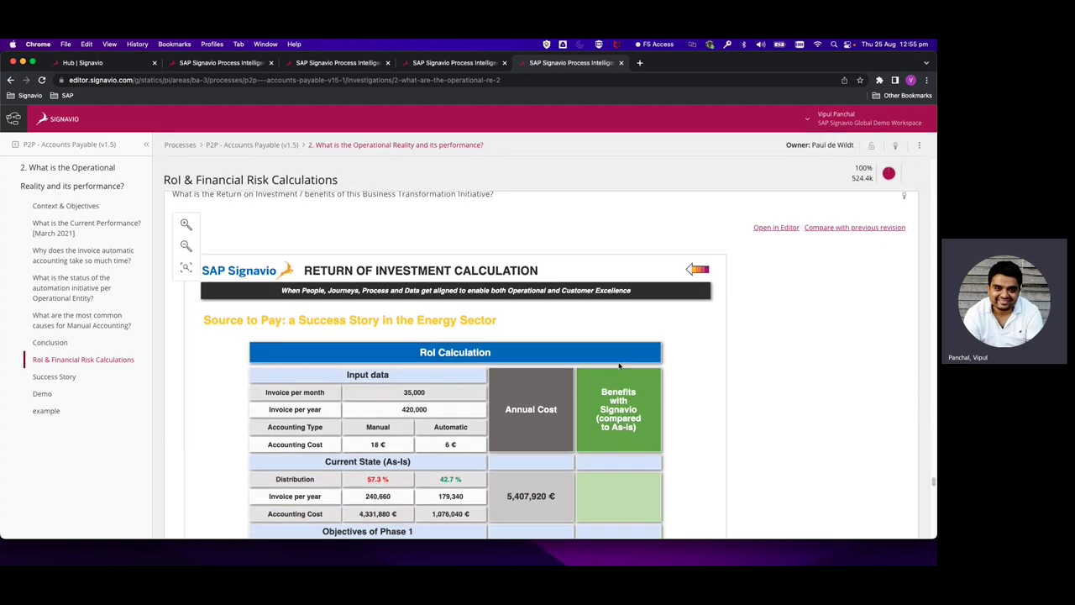
scroll(619, 366, "down", 4)
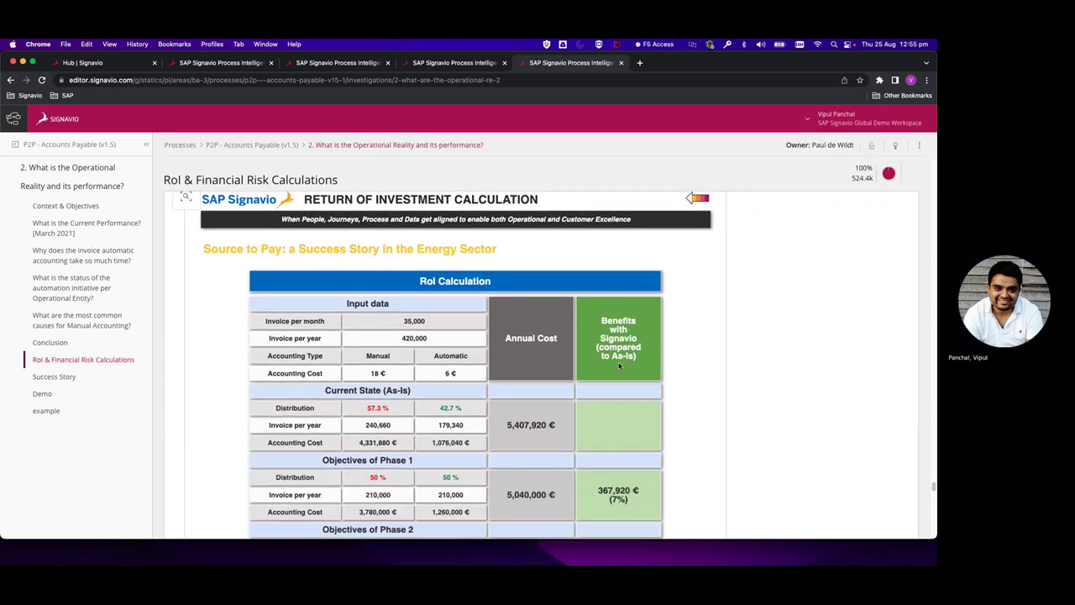